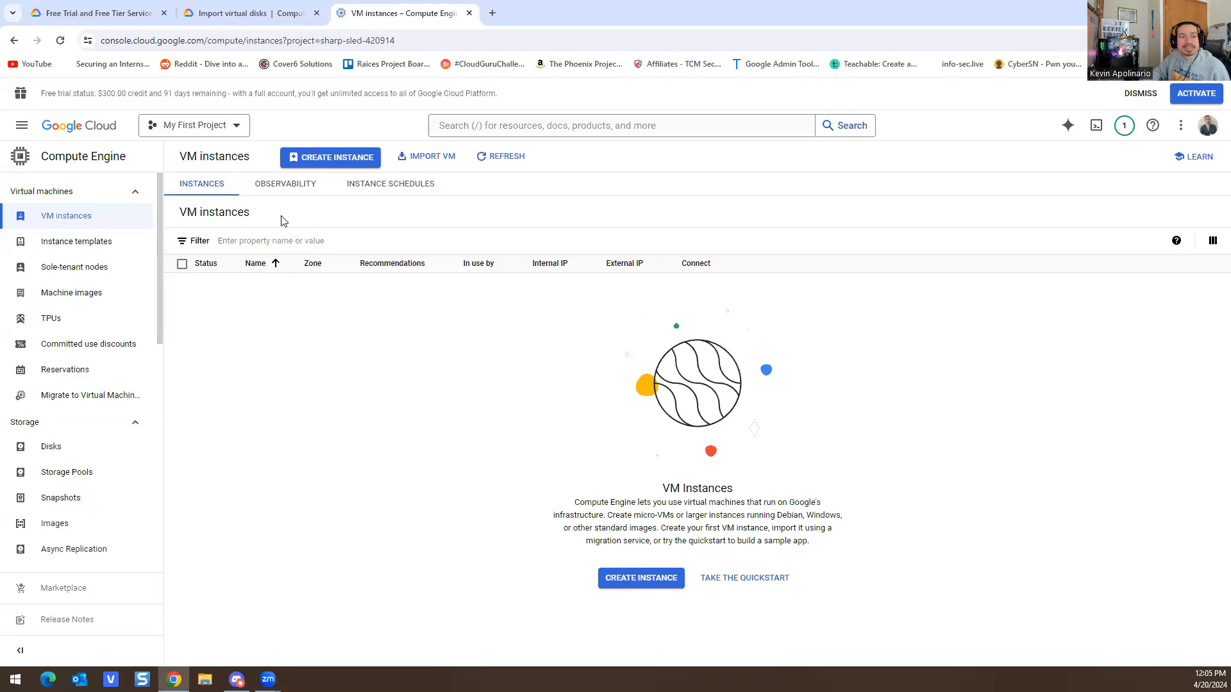
Step: Start a new VM instance and rename it to lowercase server2022
left_click(346, 157)
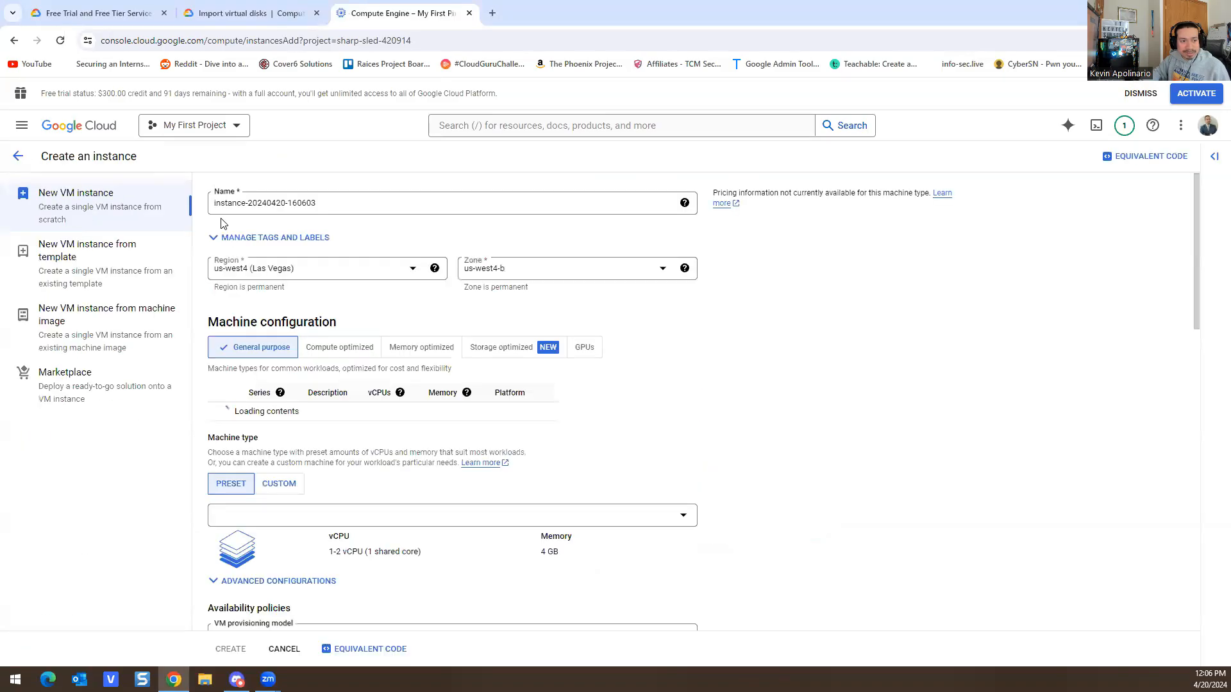
left_click_drag(351, 204, 585, 134)
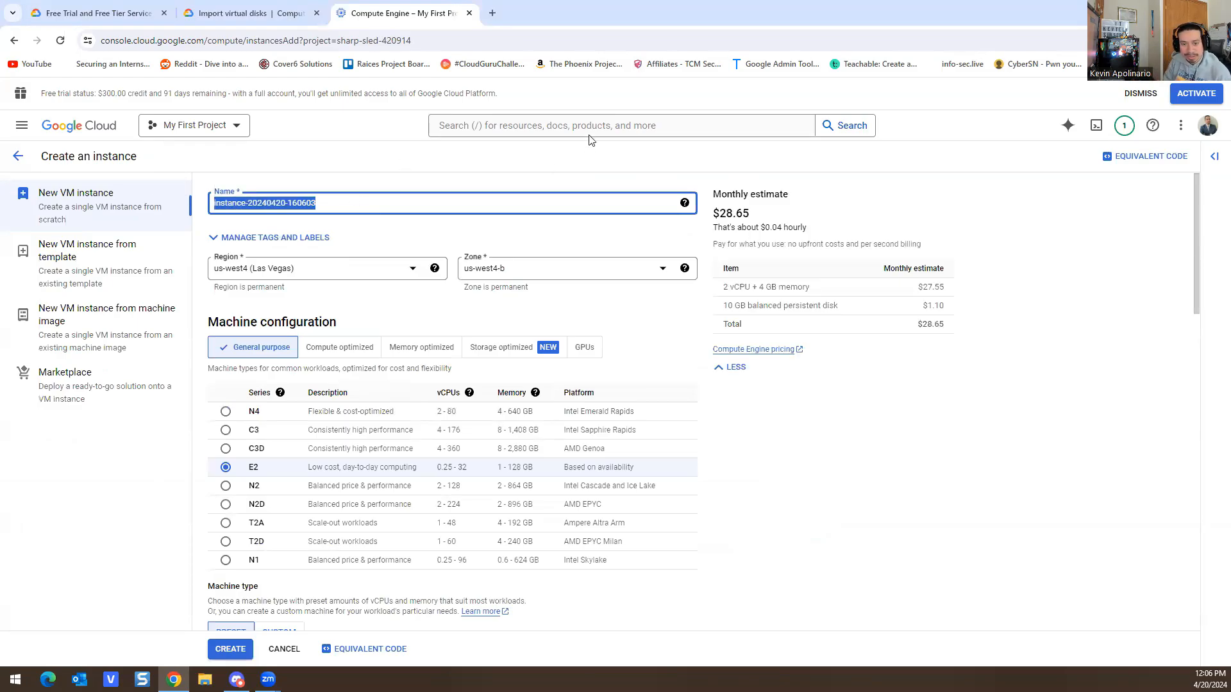
type("Server2022")
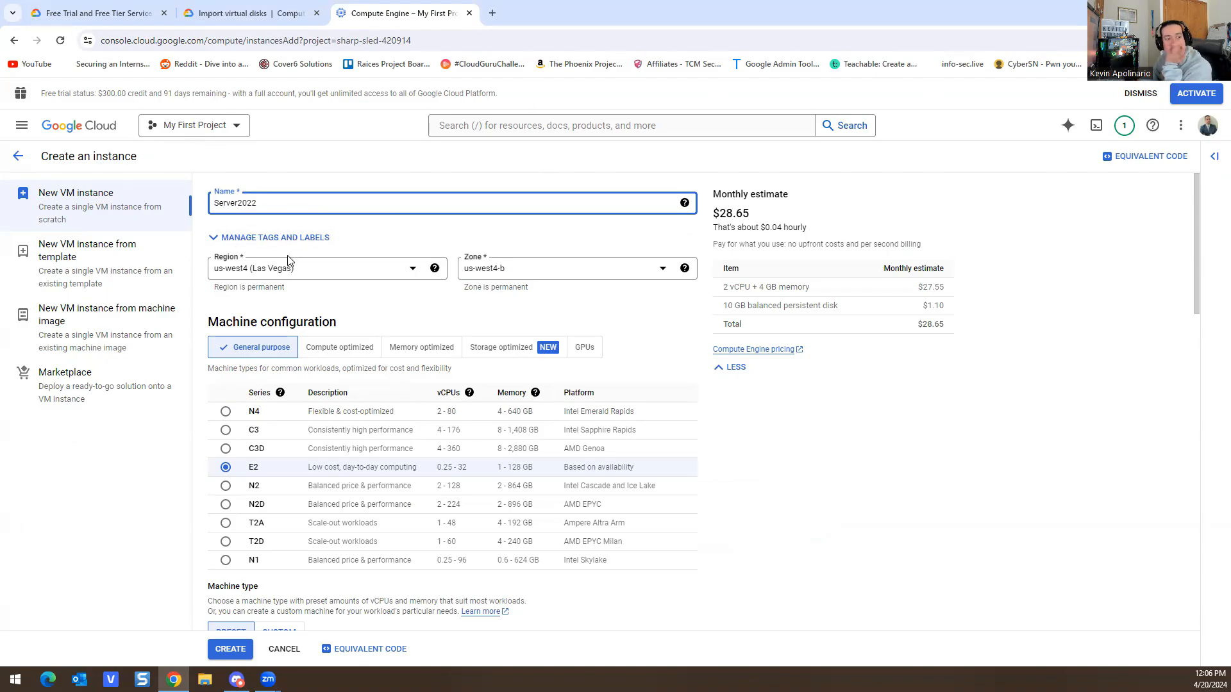
left_click(279, 270)
left_click(307, 207)
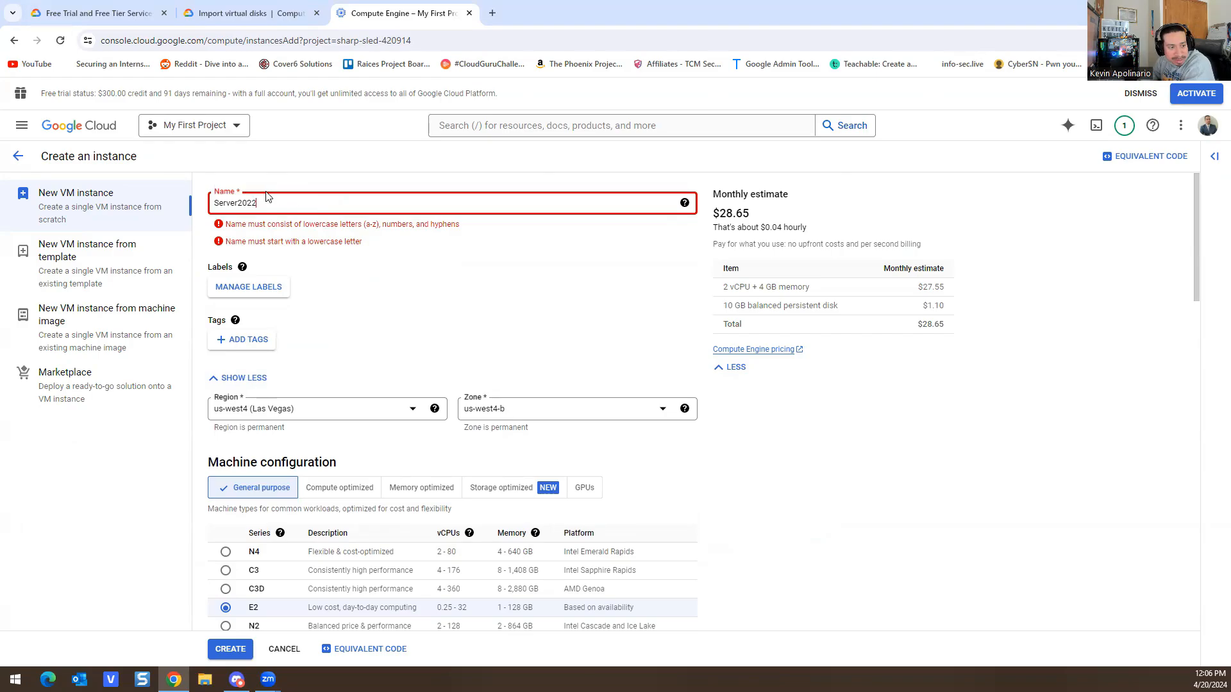
left_click_drag(237, 203, 214, 203)
type("s")
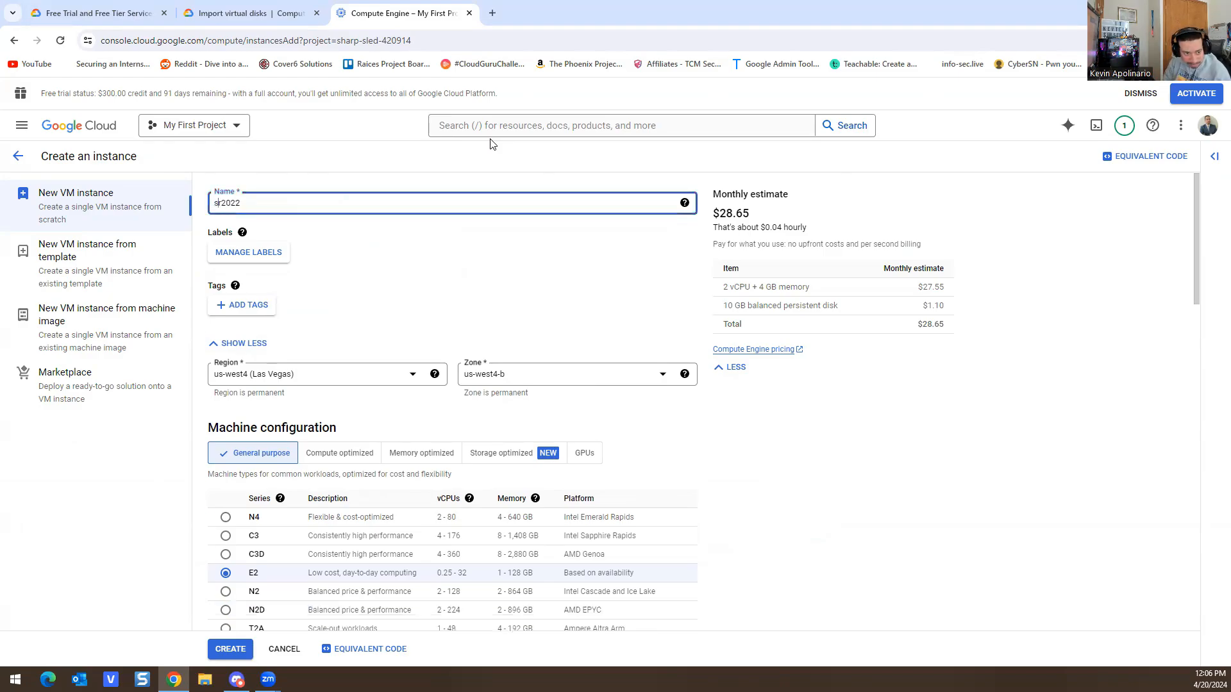
type("erver")
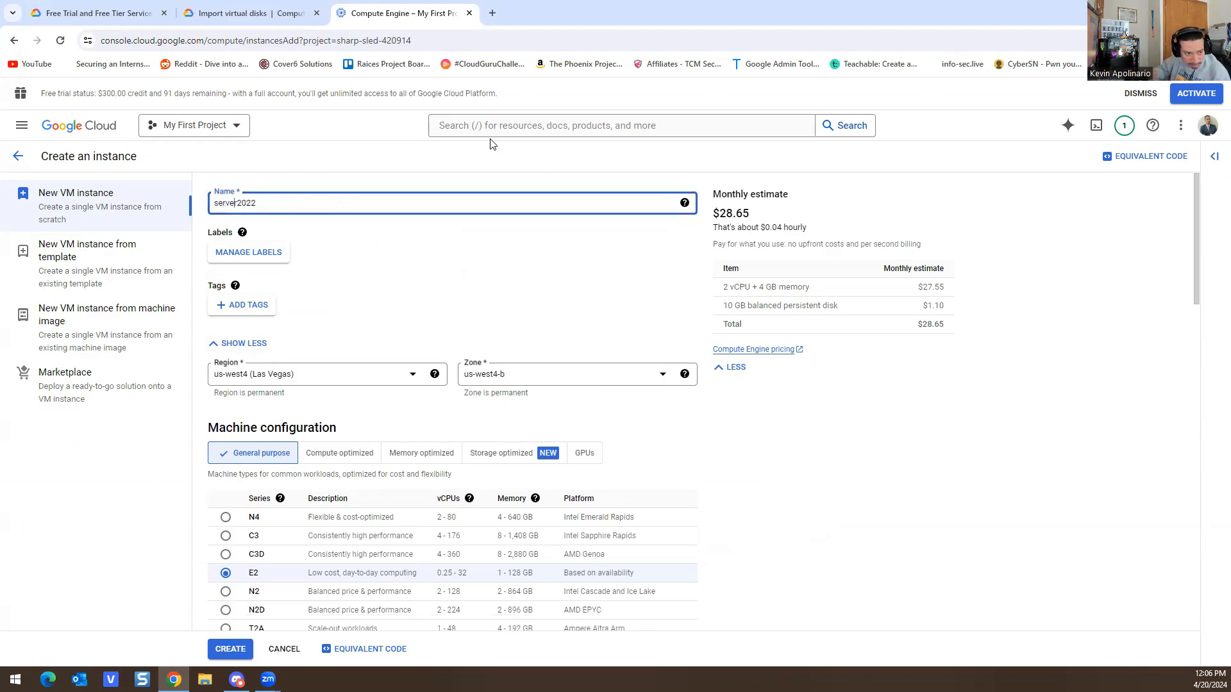
left_click(413, 300)
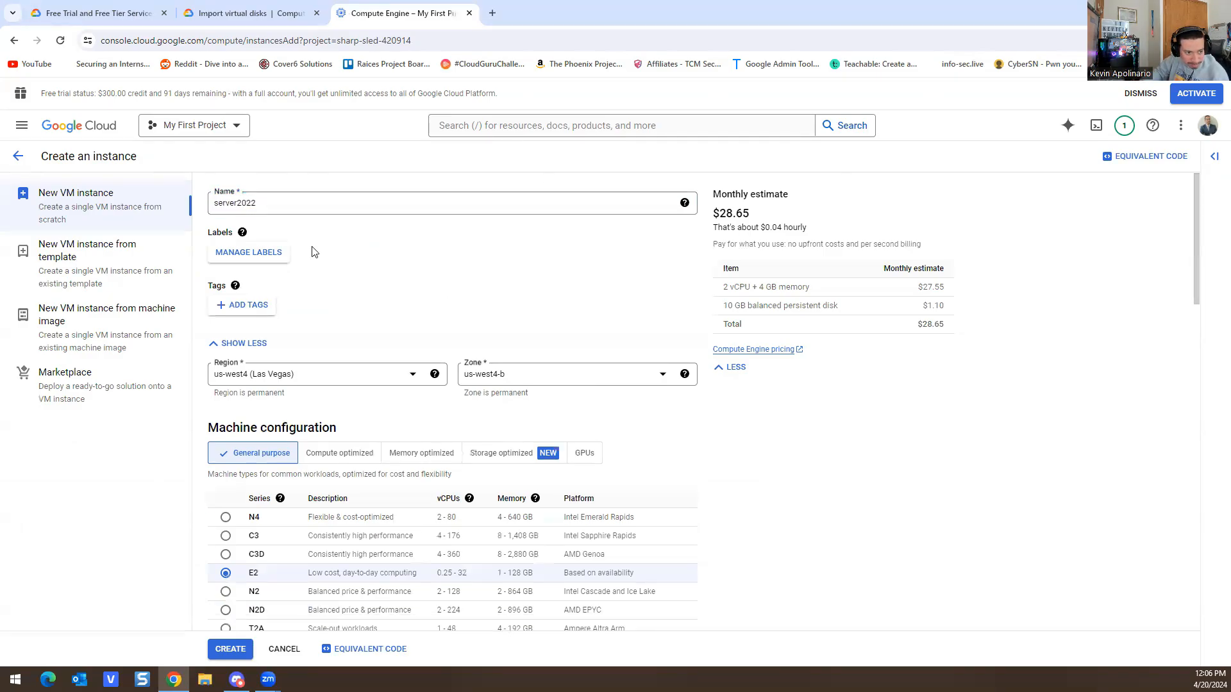
Step: Review the instance naming rules tooltip and bring up the region list
left_click(683, 202)
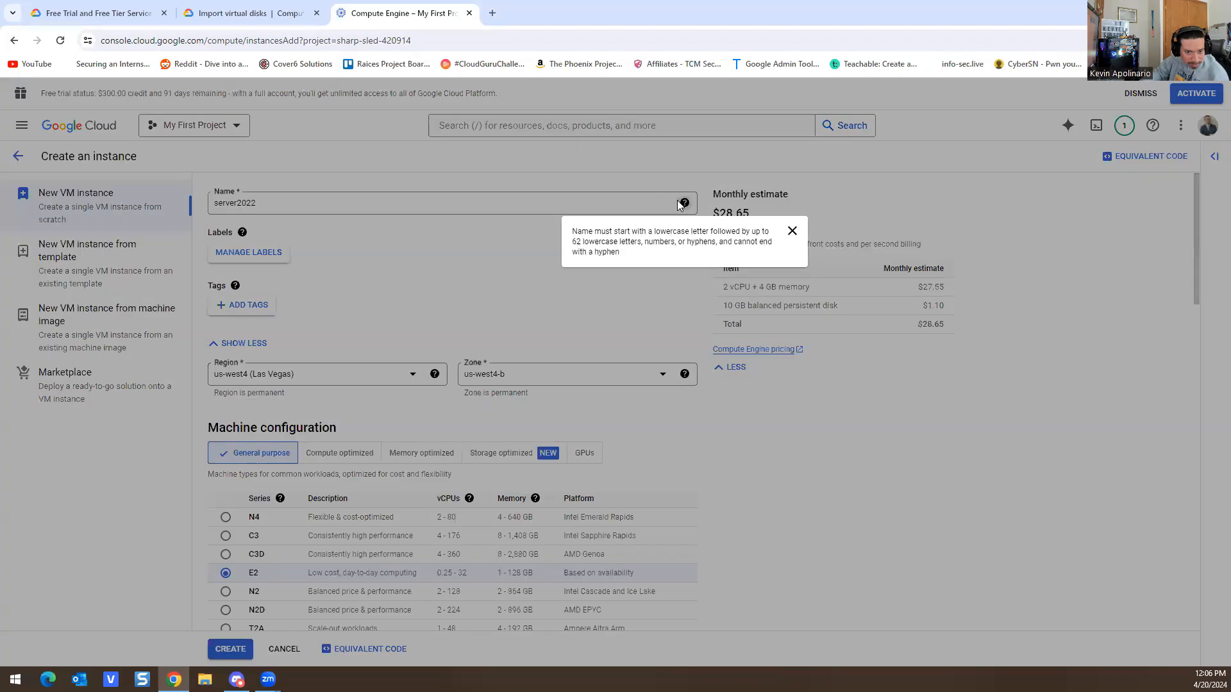
left_click(291, 315)
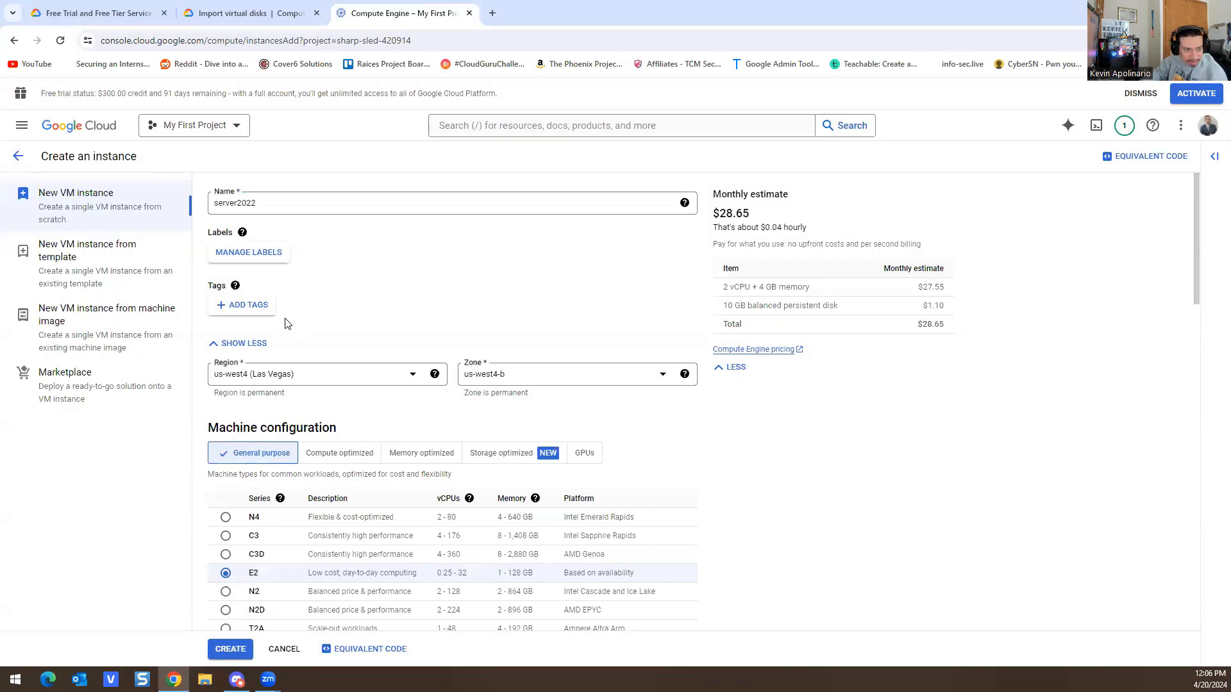
left_click(301, 374)
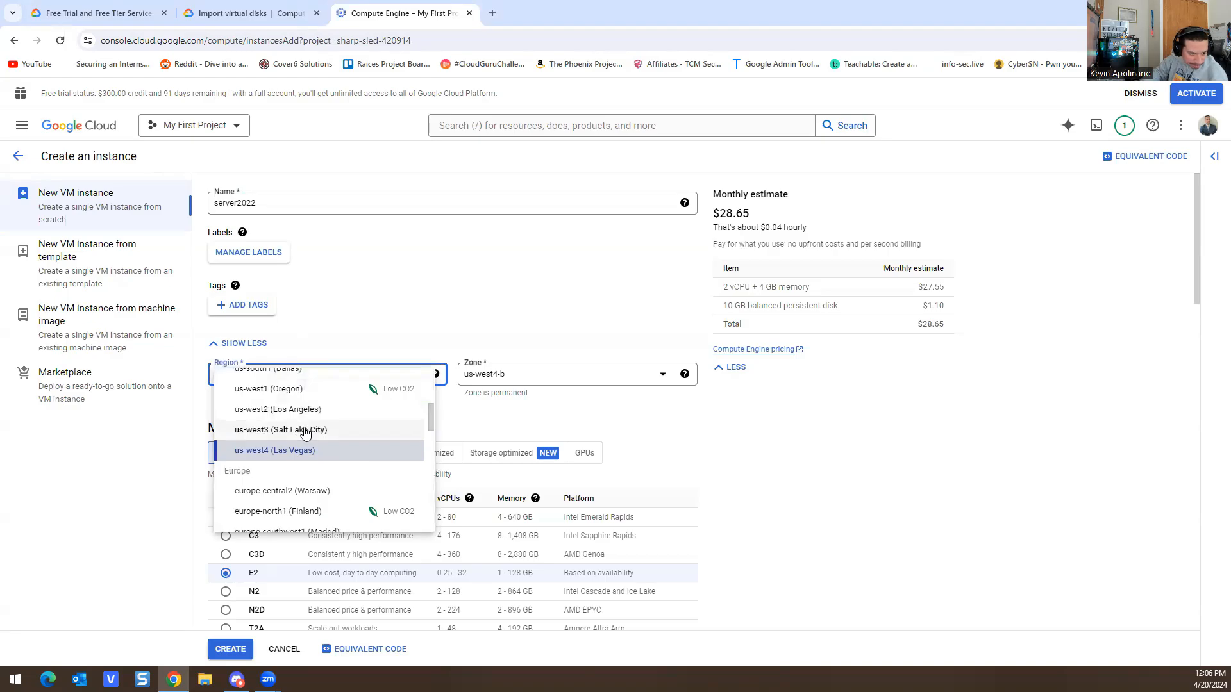
scroll(304, 431, "up", 5)
scroll(345, 472, "down", 6)
scroll(345, 471, "down", 6)
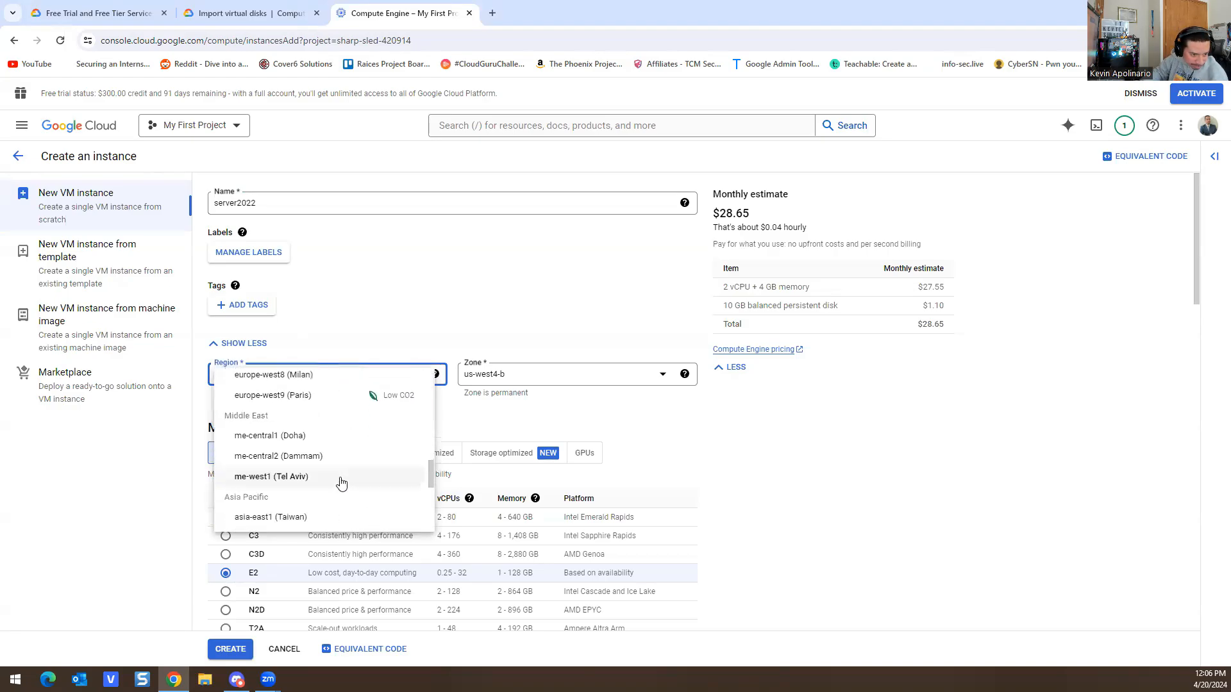
scroll(341, 479, "up", 12)
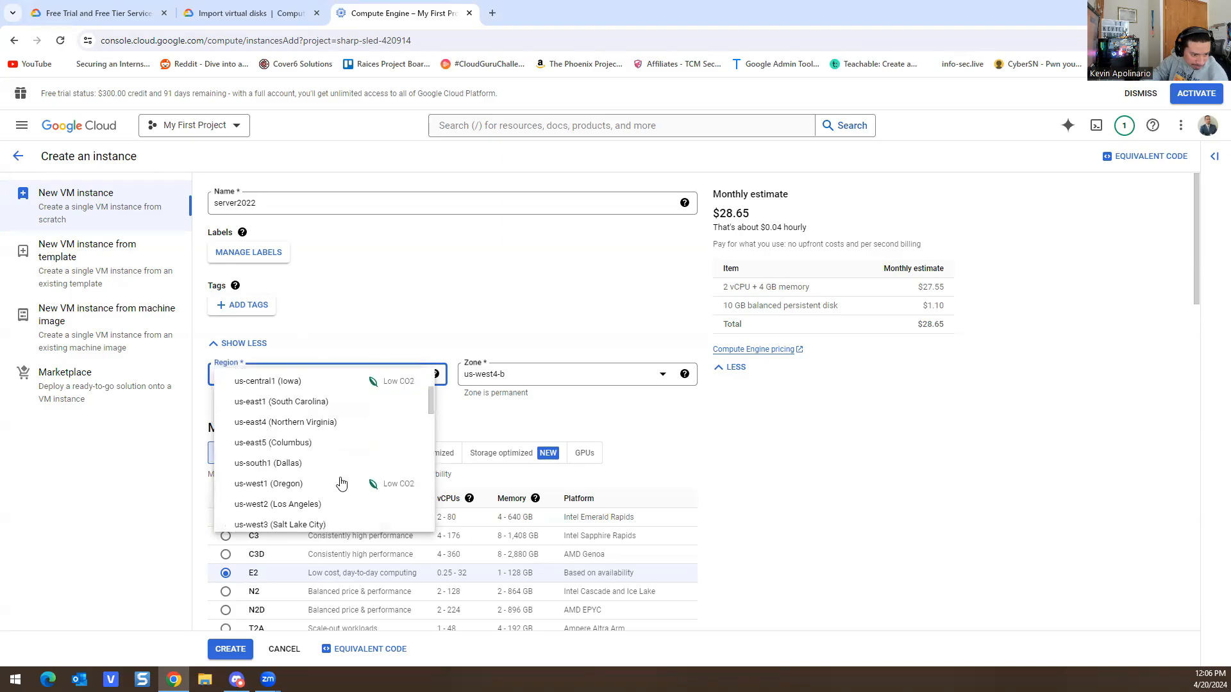
scroll(346, 470, "down", 2)
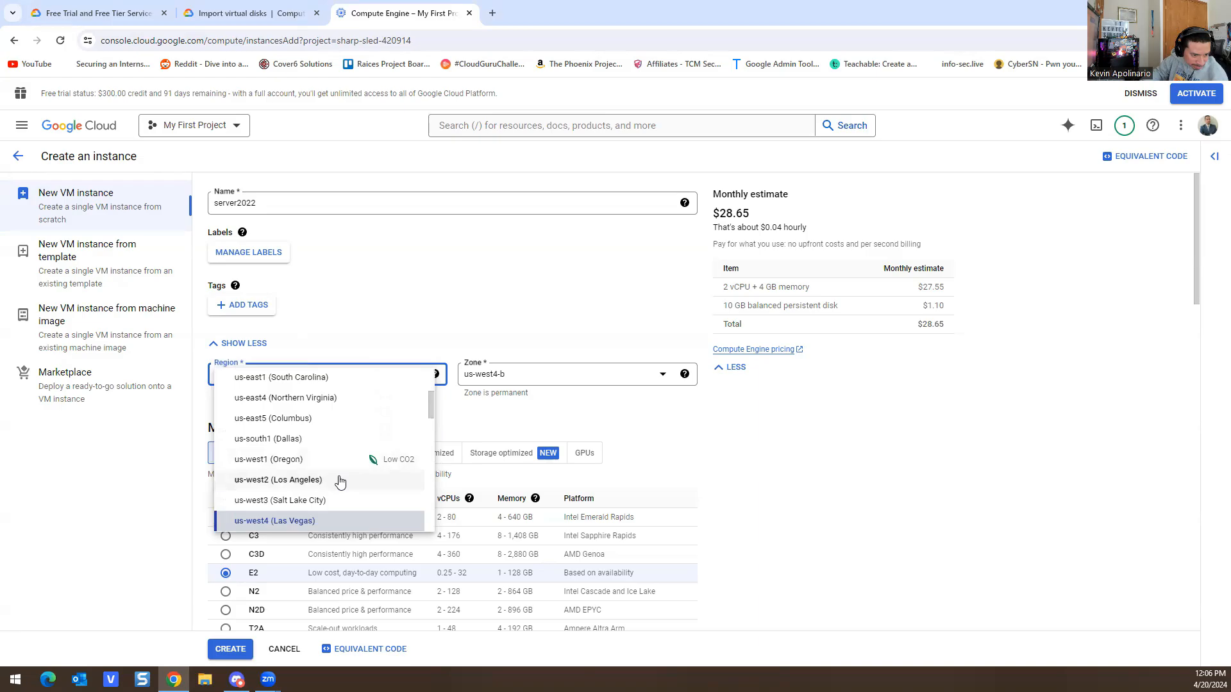
scroll(340, 481, "up", 2)
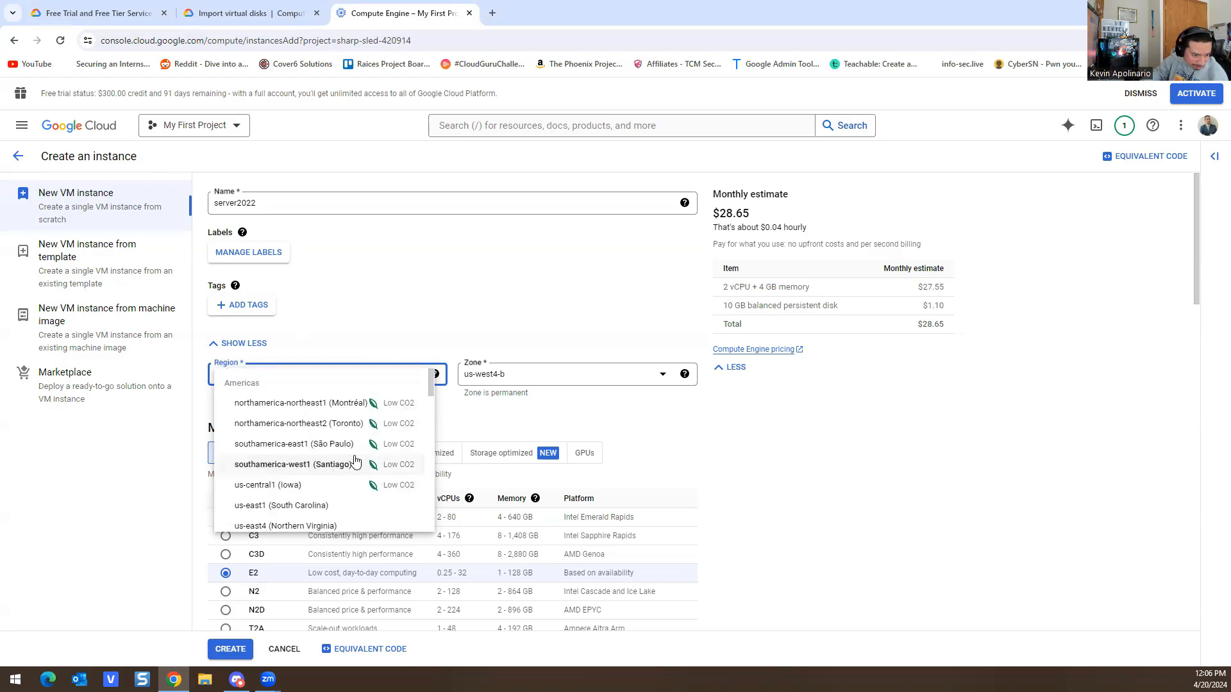
left_click(568, 439)
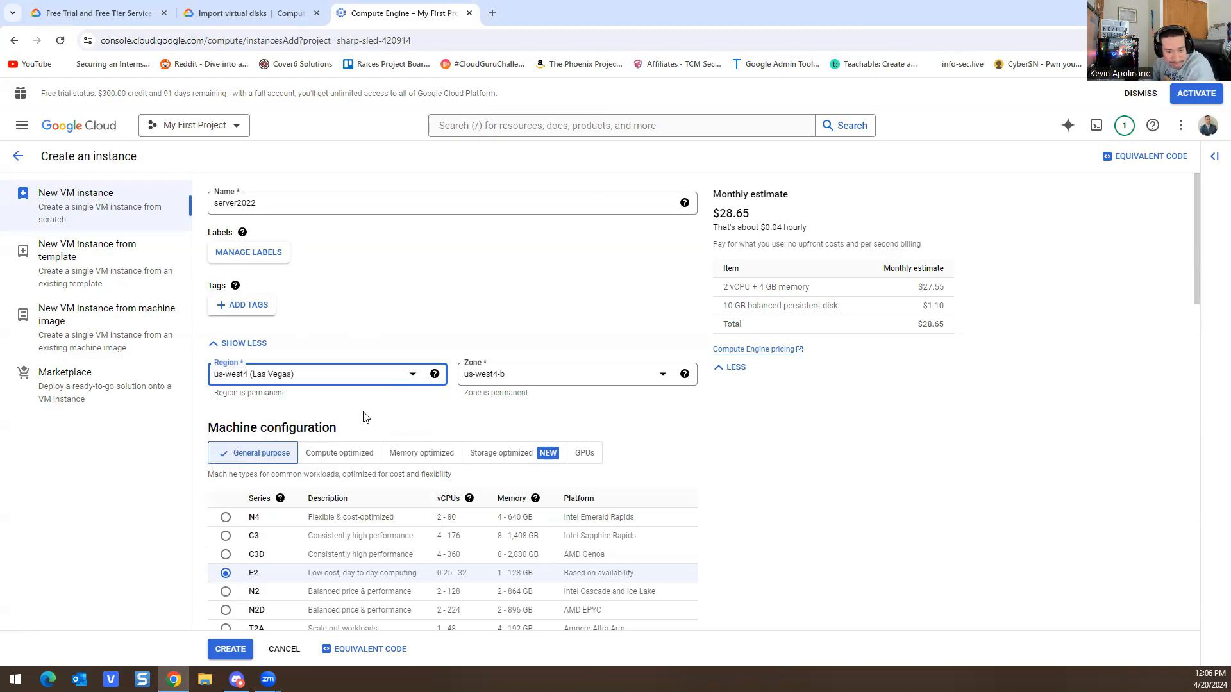
scroll(450, 381, "down", 3)
scroll(442, 385, "down", 1)
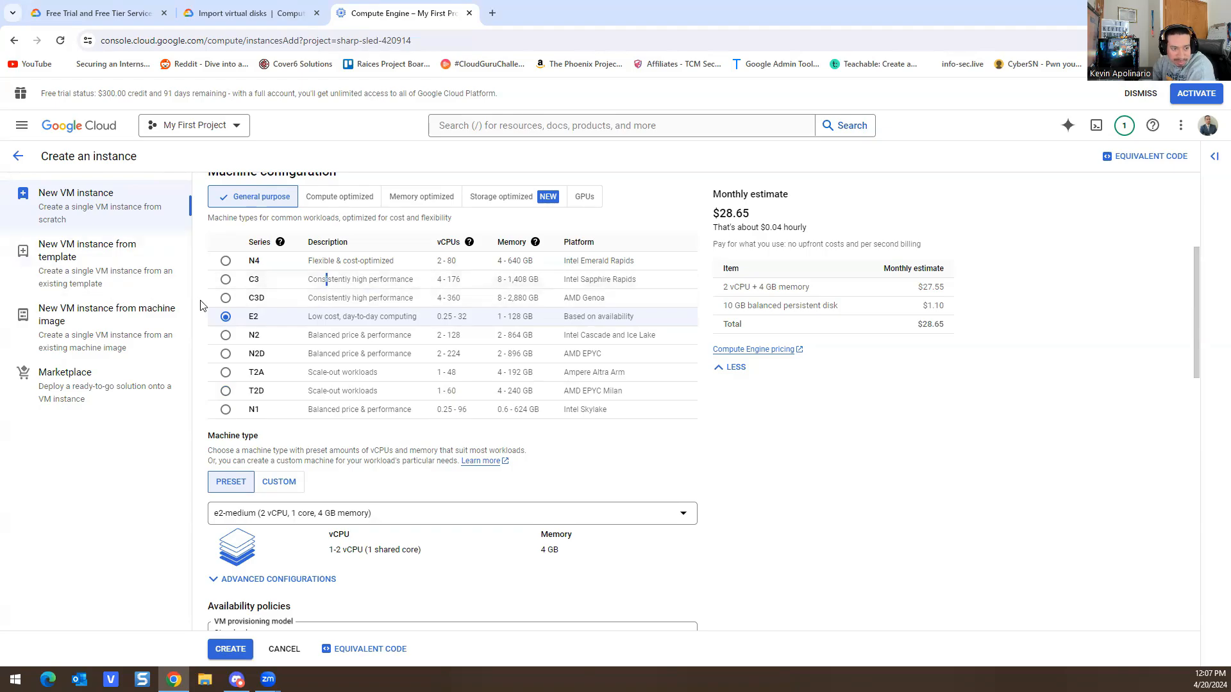
Step: Choose the C3 machine series and look through zones that offer c3-standard-4
left_click(226, 281)
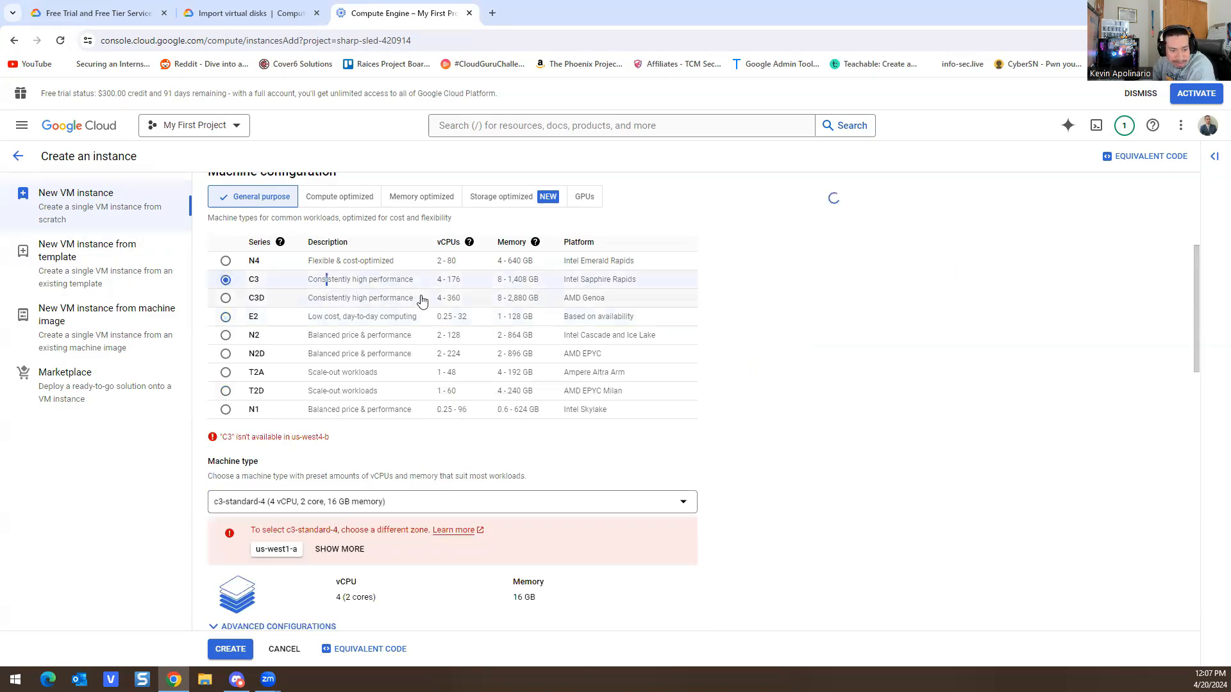
scroll(452, 385, "down", 2)
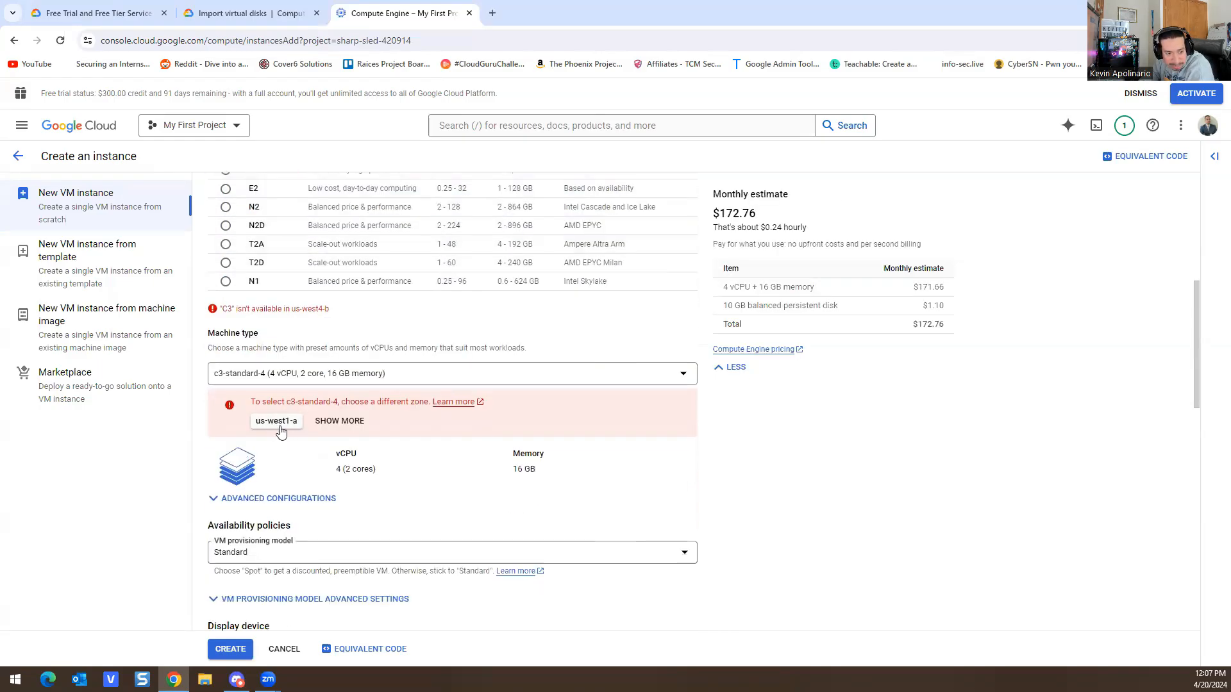
left_click(277, 421)
left_click(596, 377)
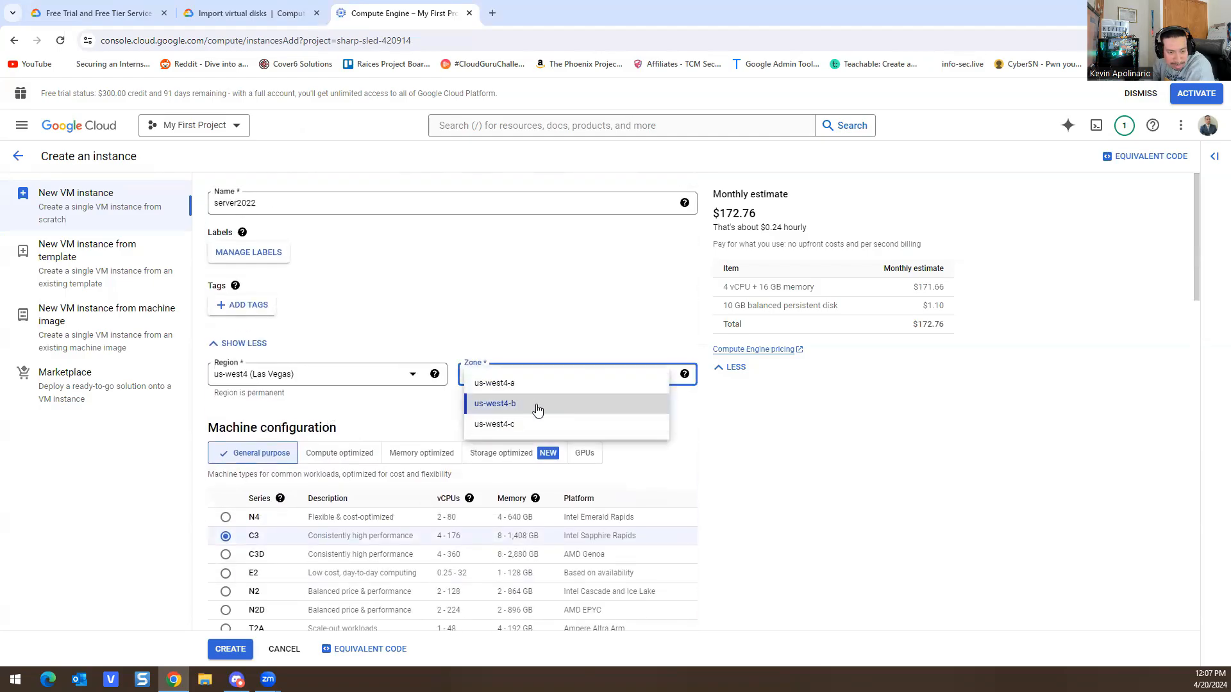
left_click(798, 424)
scroll(449, 391, "down", 6)
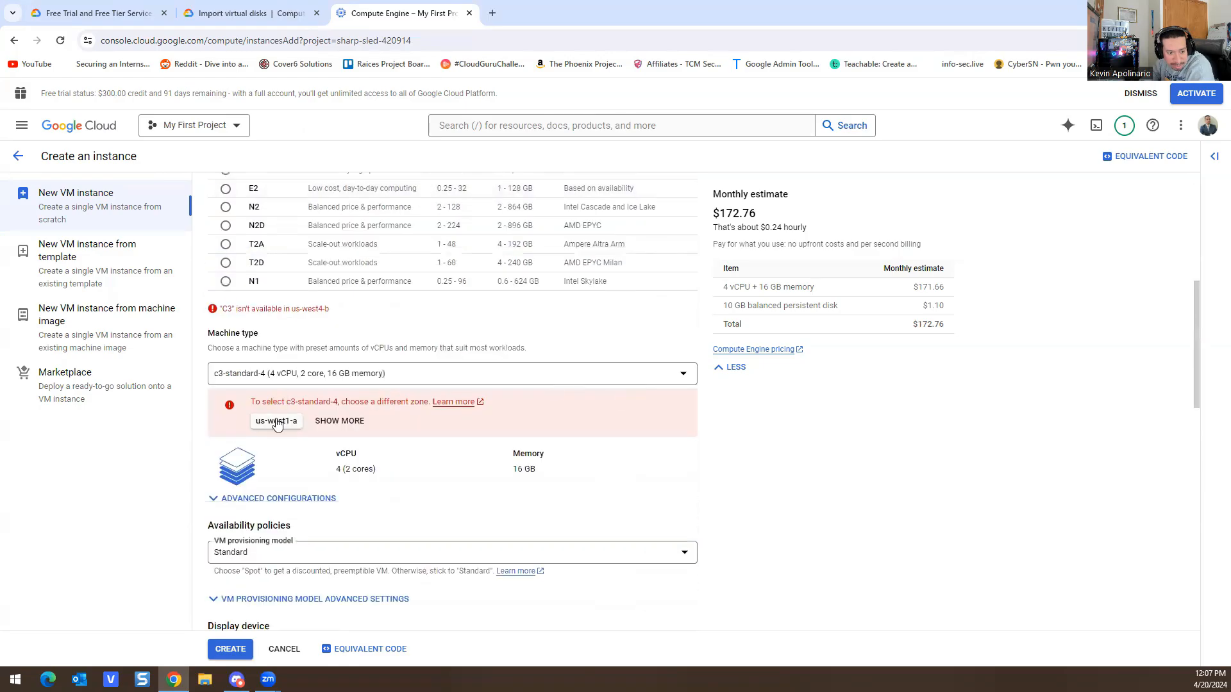
left_click(344, 419)
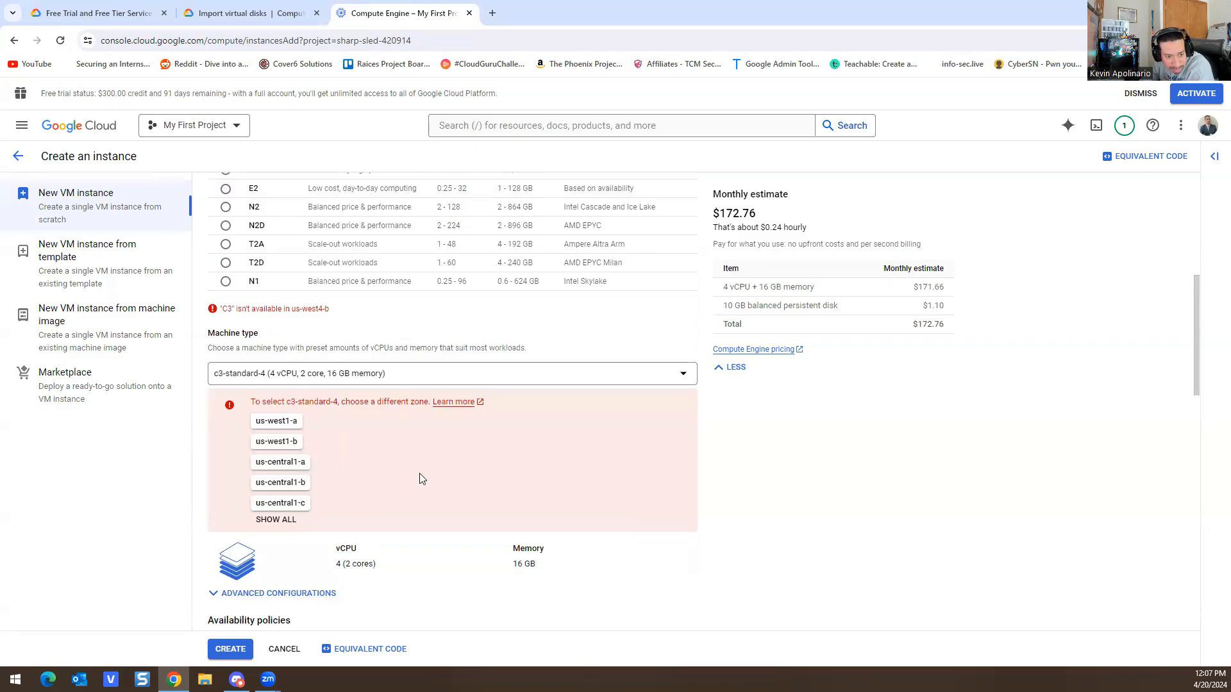
scroll(405, 489, "up", 6)
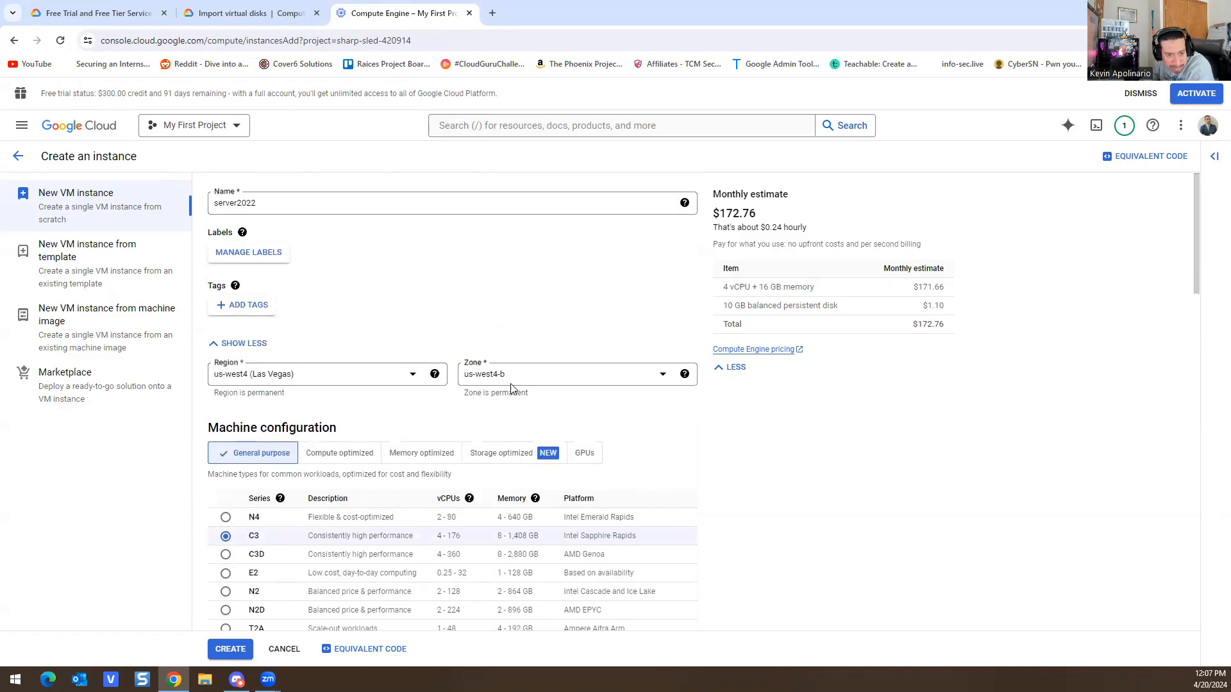
left_click(544, 372)
left_click(517, 404)
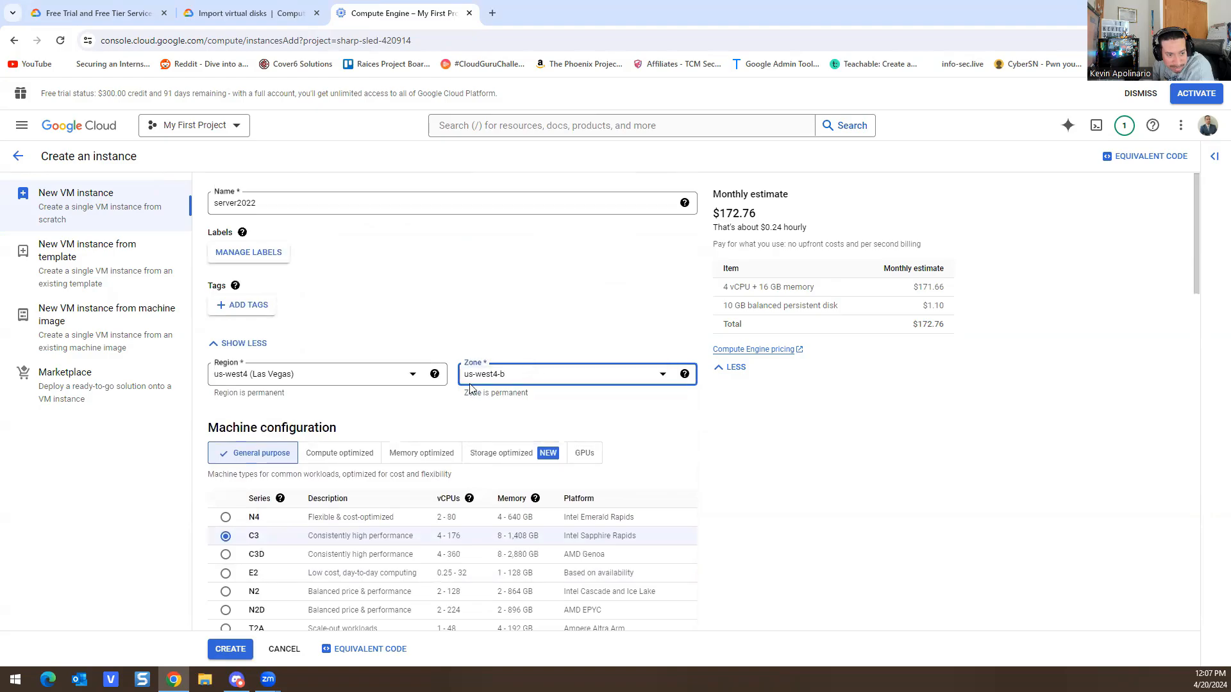
Step: Switch the region to us-west1 (Oregon) with zone us-west1-a
left_click(360, 382)
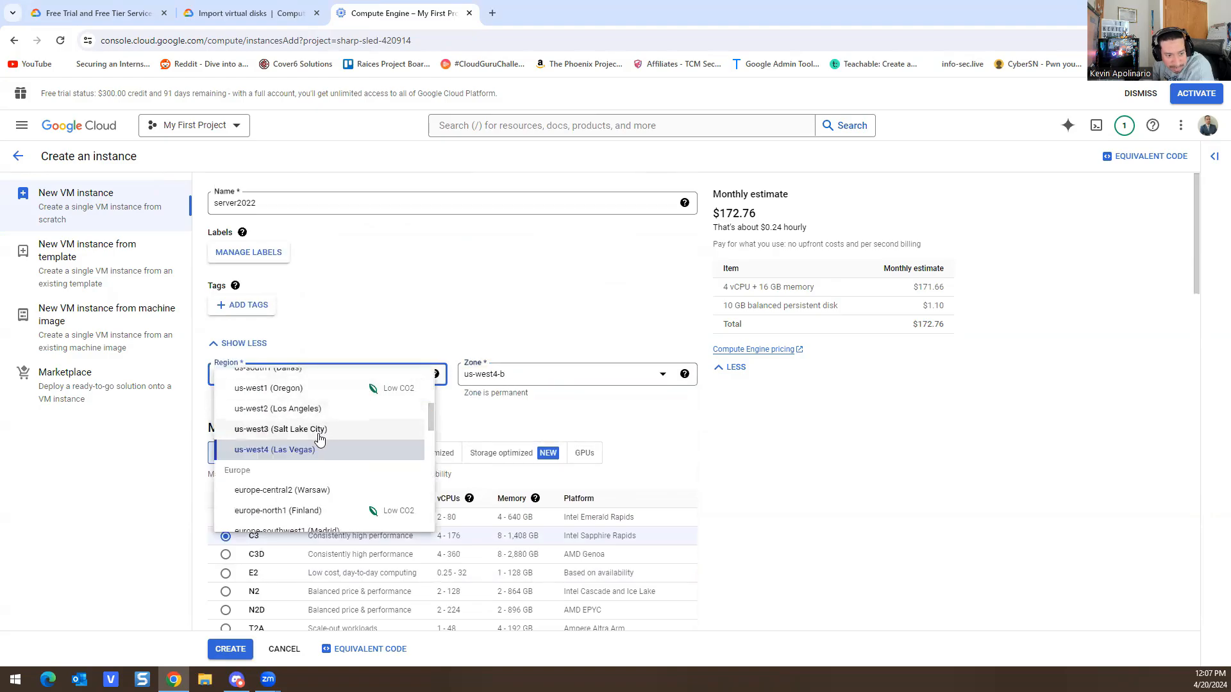
left_click(294, 390)
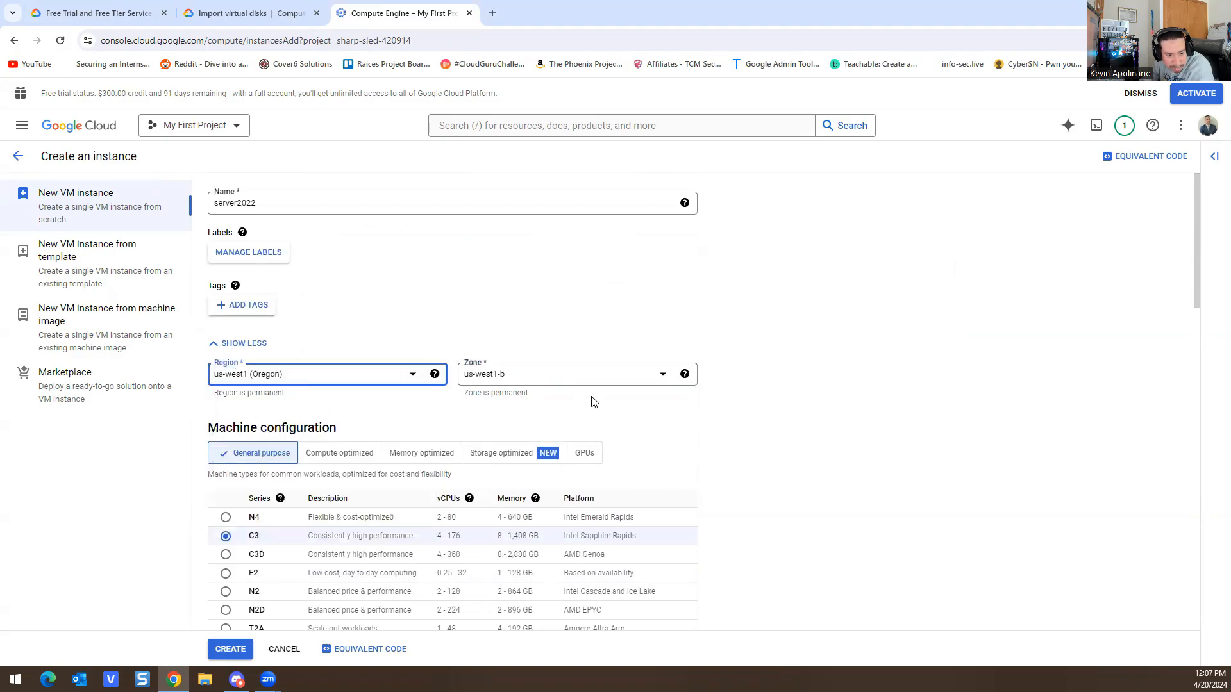
left_click(583, 383)
left_click(522, 422)
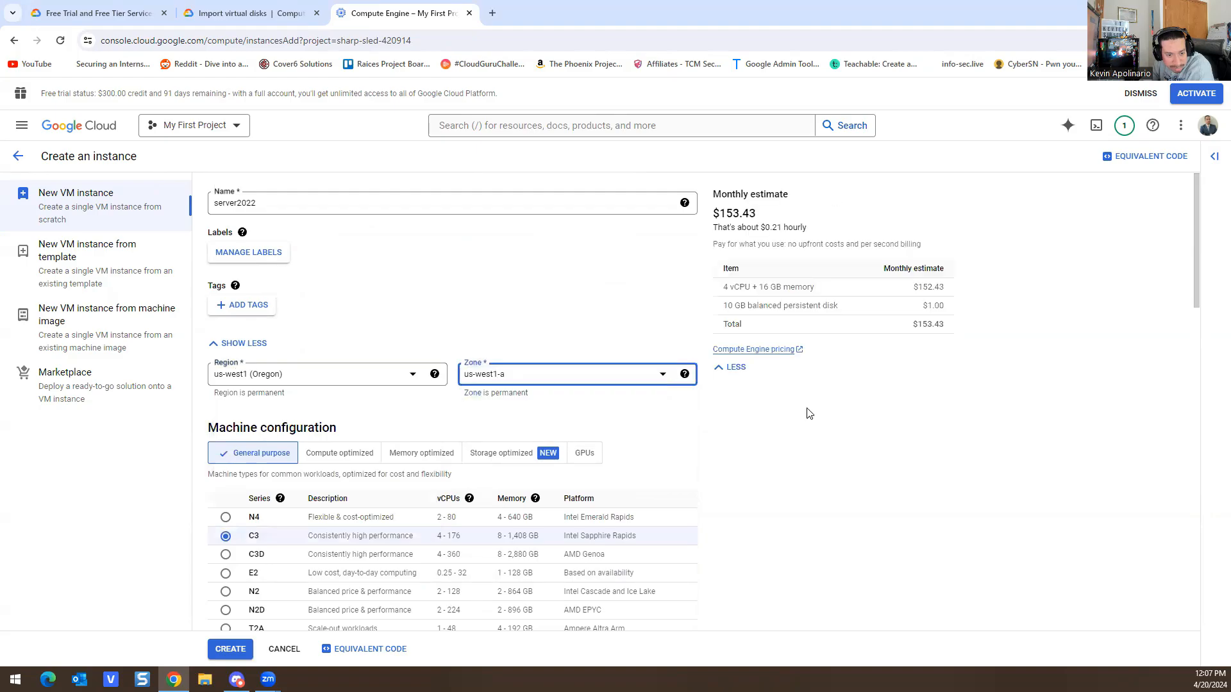
scroll(349, 390, "down", 7)
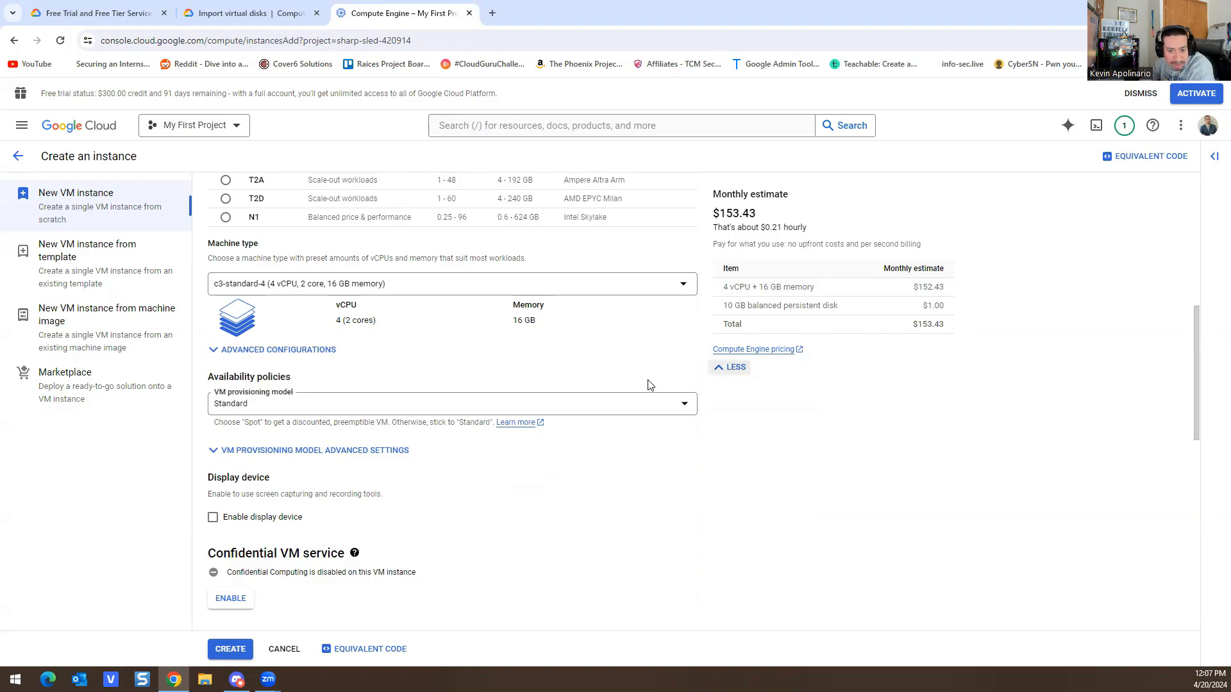
Step: Scroll through the server2022 form to review C3 in us-west1-a at $153.43 monthly
scroll(377, 439, "down", 5)
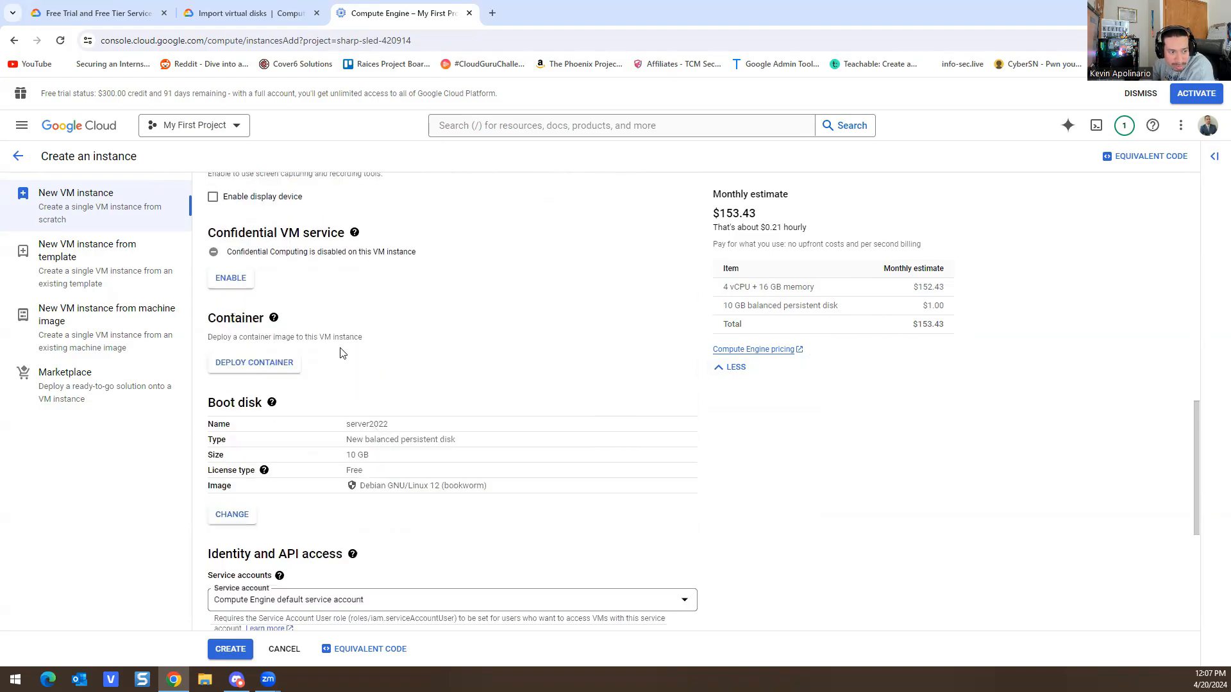
scroll(341, 353, "up", 1)
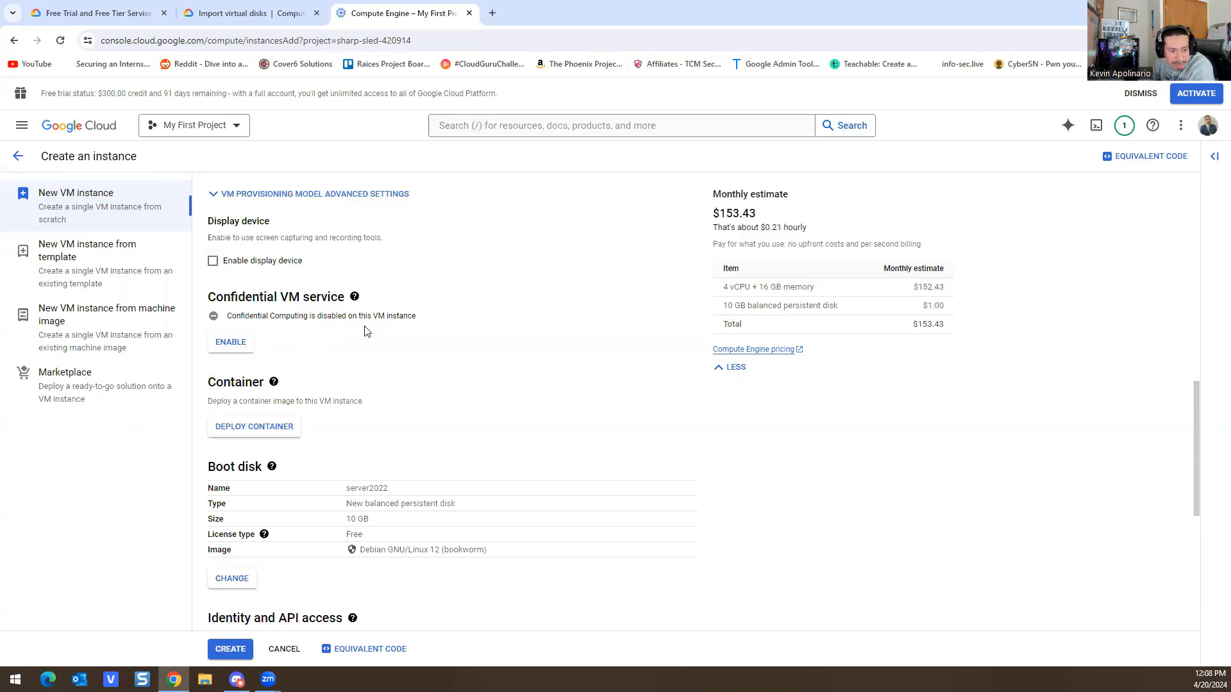
scroll(482, 385, "down", 4)
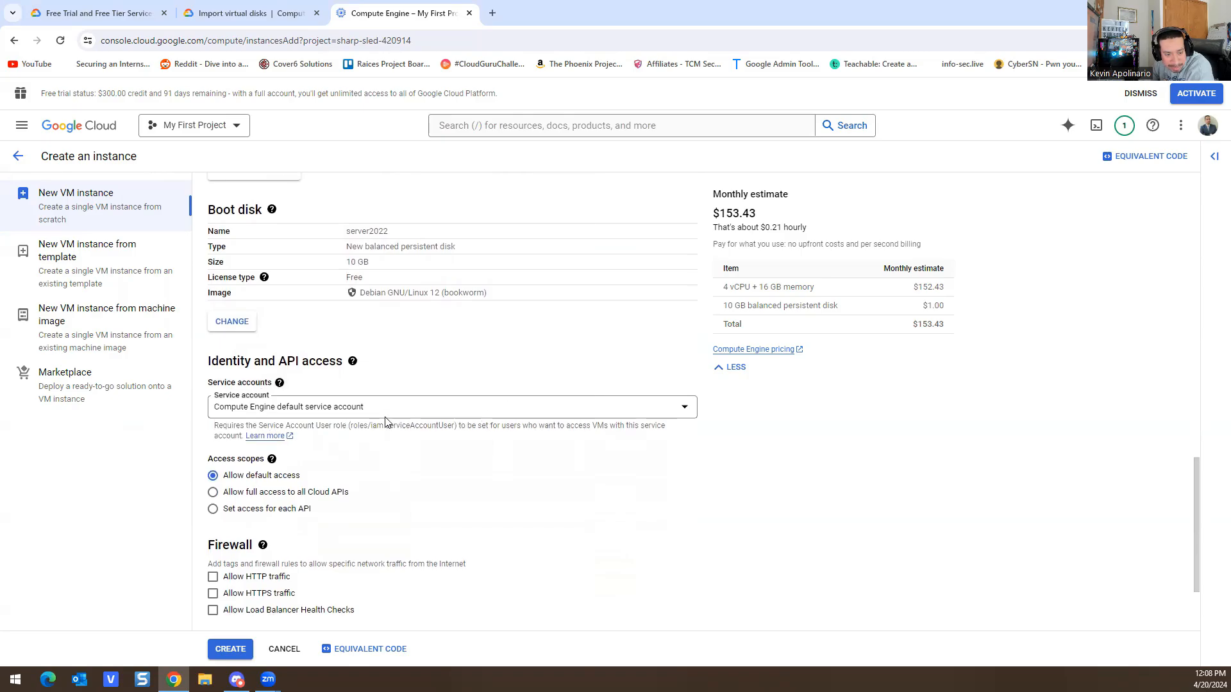
scroll(386, 422, "down", 2)
scroll(433, 465, "up", 14)
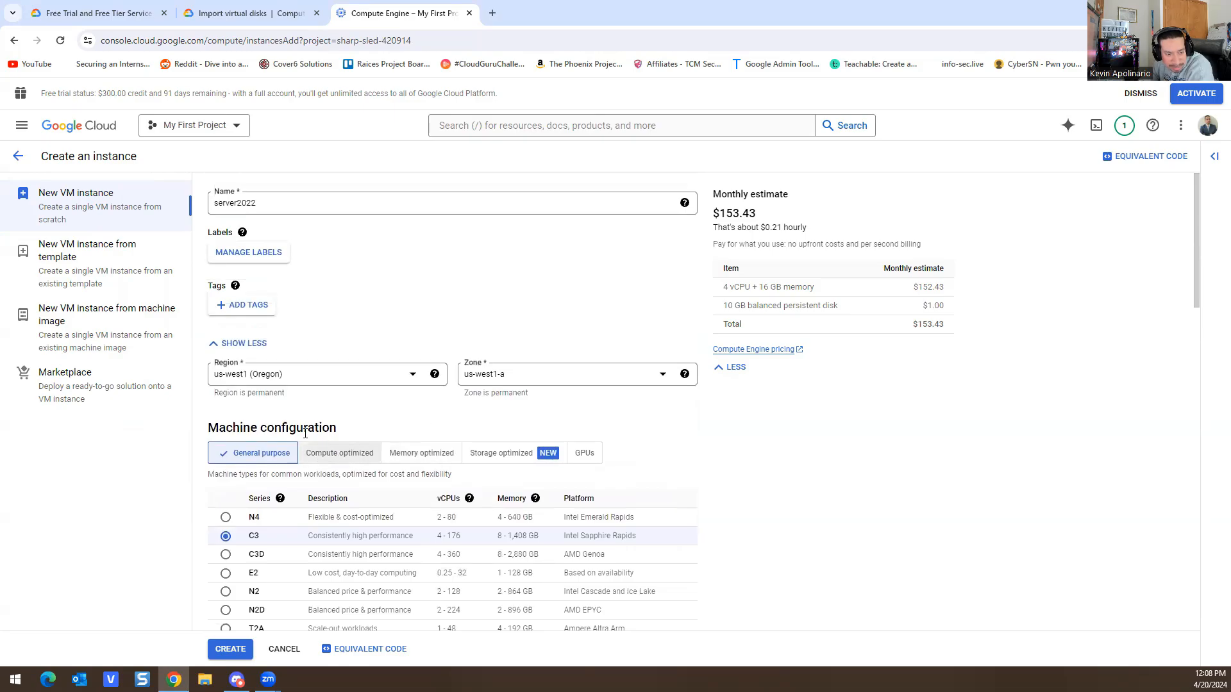
Step: Compare the compute-, memory- and storage-optimized machine series
scroll(316, 428, "down", 2)
left_click(312, 325)
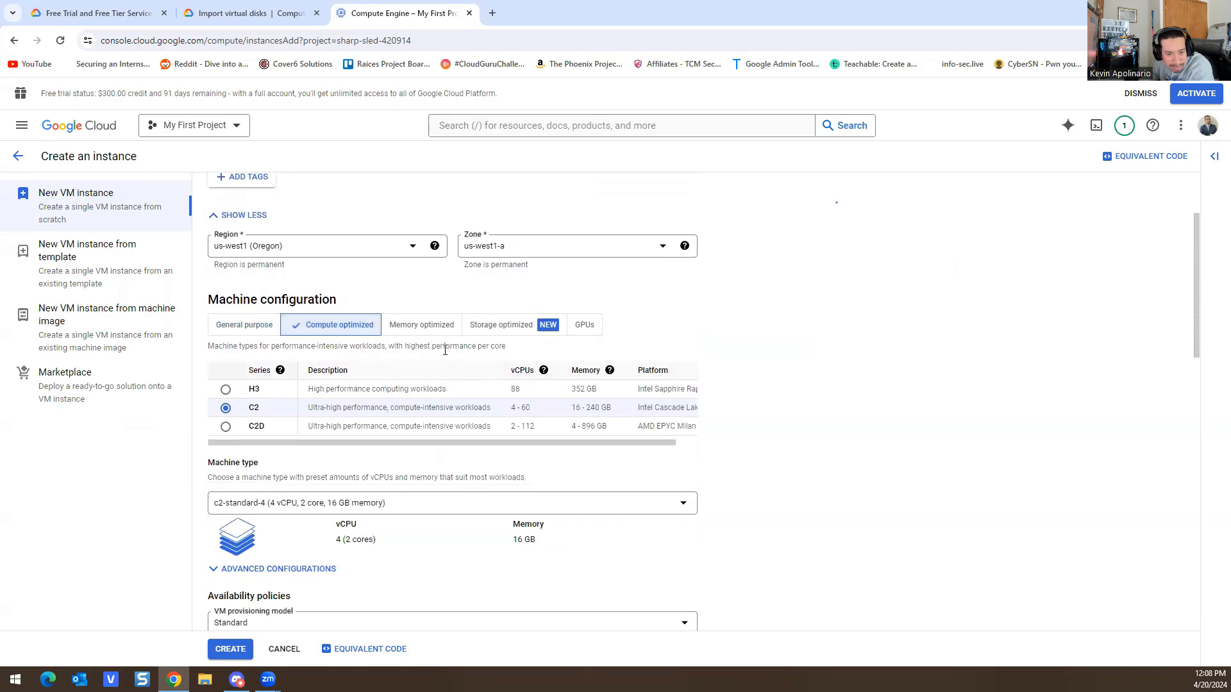
left_click(420, 327)
left_click(497, 326)
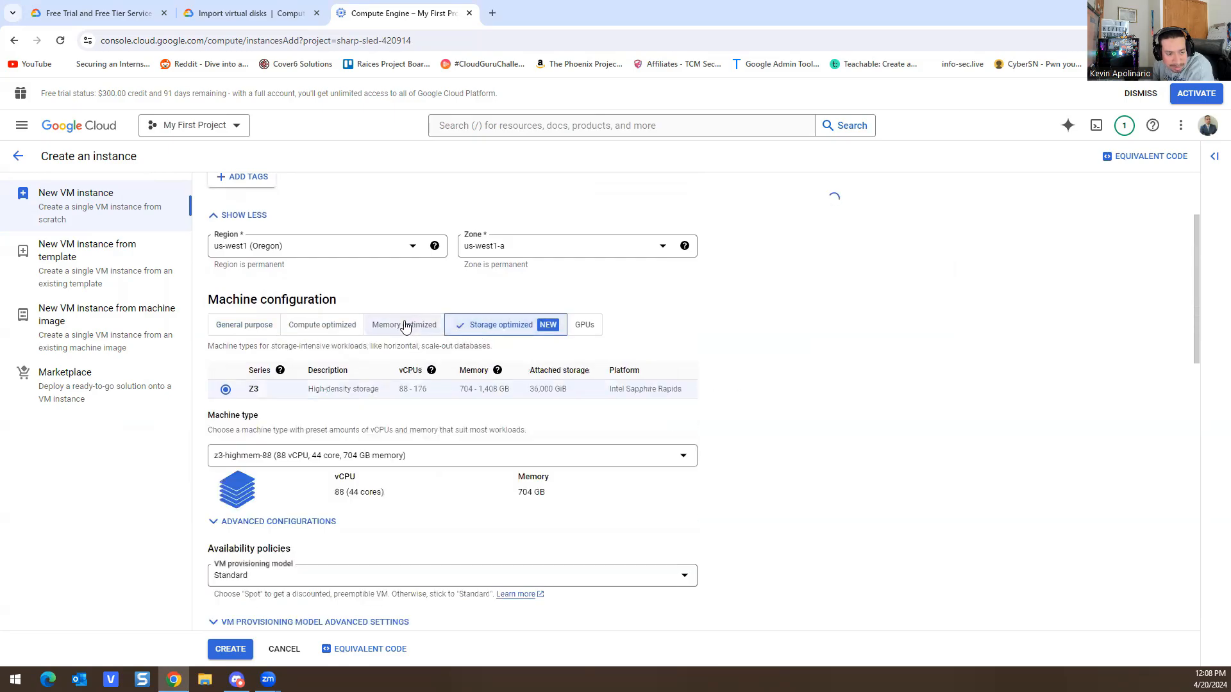
left_click(411, 325)
scroll(249, 417, "down", 2)
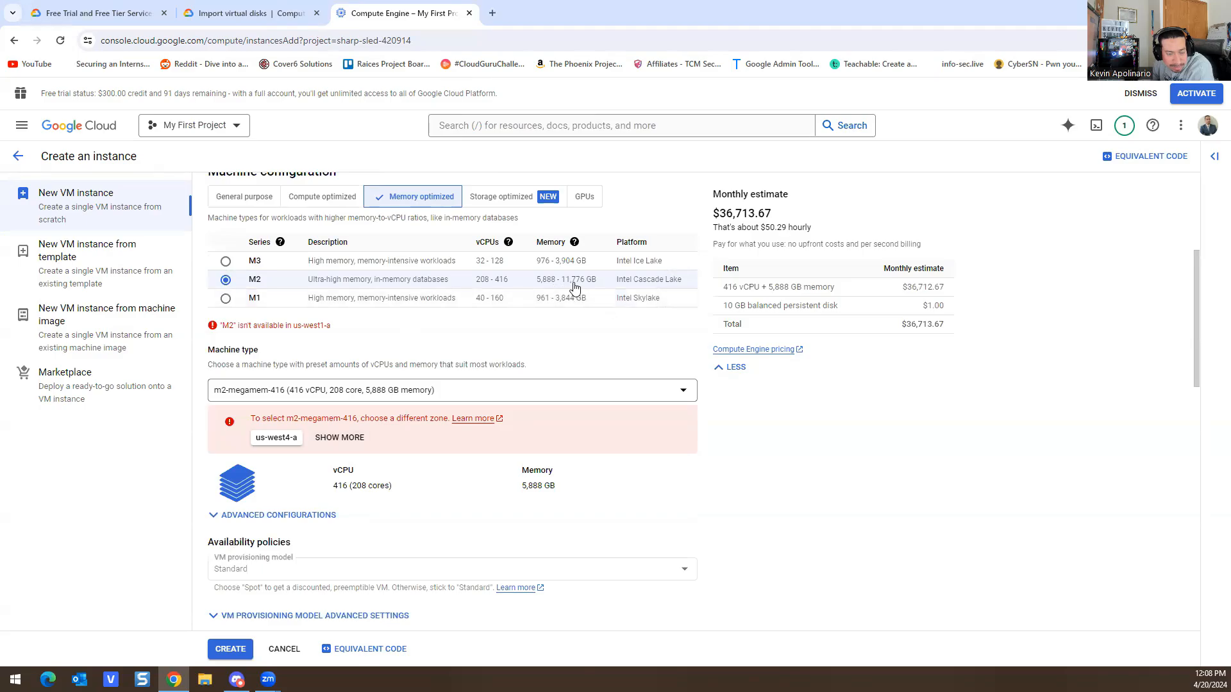
Step: Browse zones offering M2 while keeping region us-west1 (Oregon) and zone us-west1-a
left_click(347, 441)
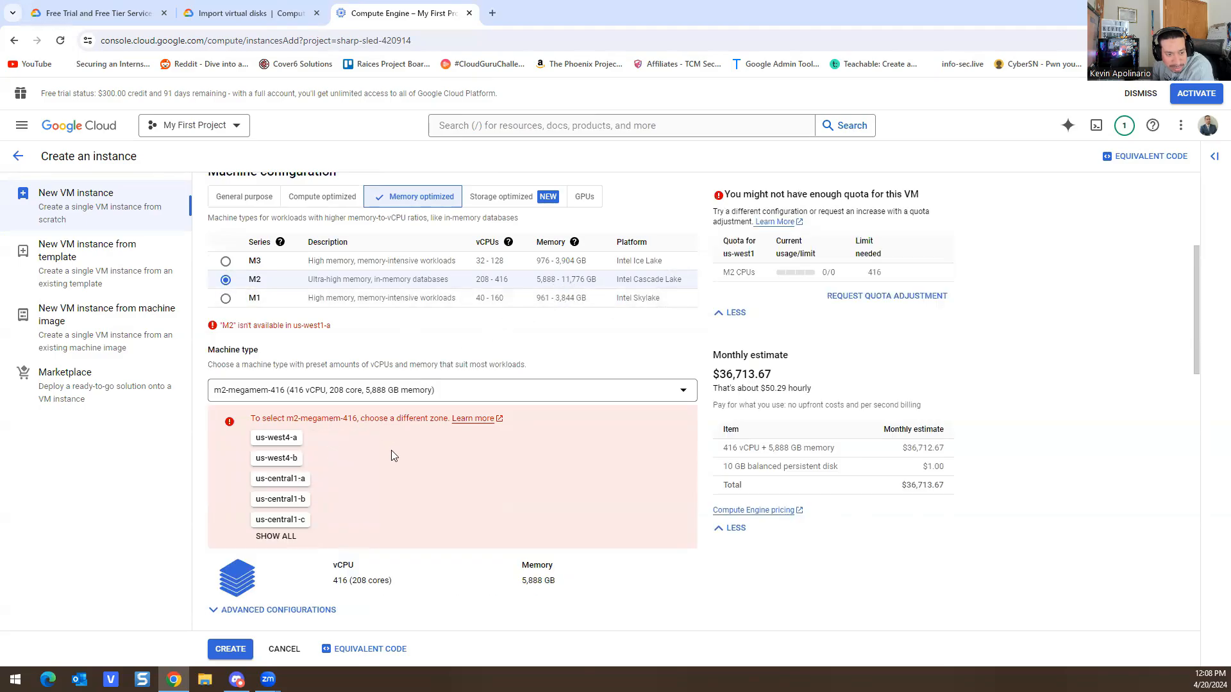
scroll(448, 458, "up", 4)
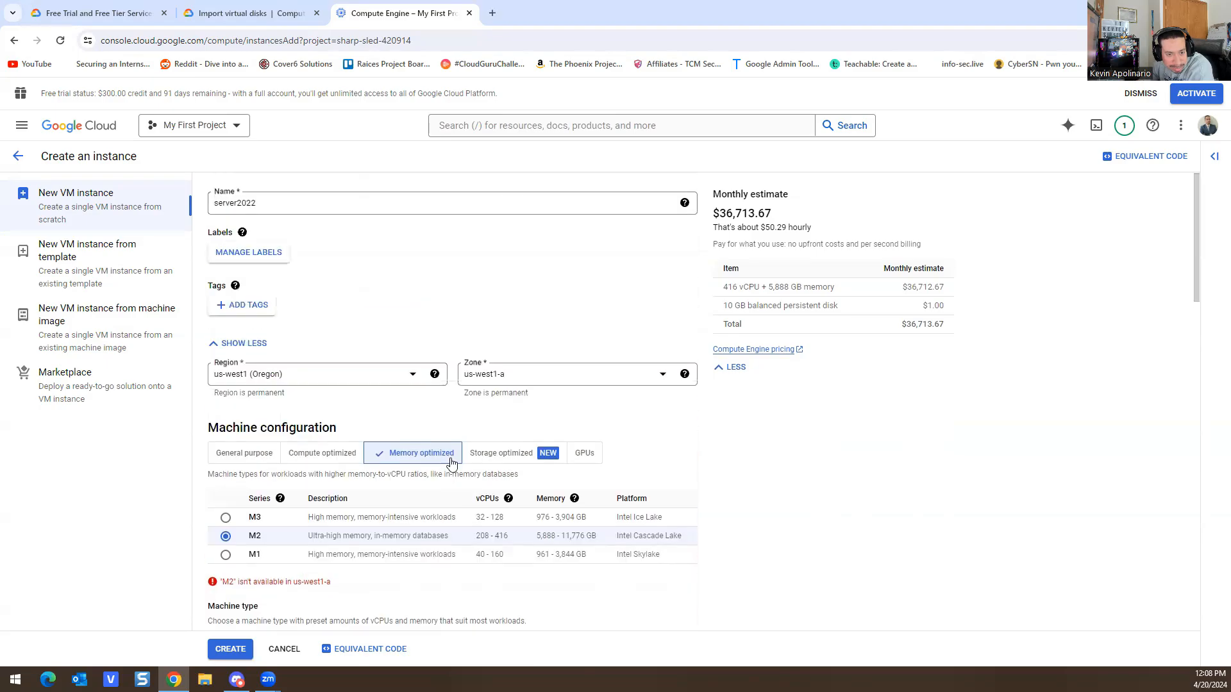
left_click(557, 374)
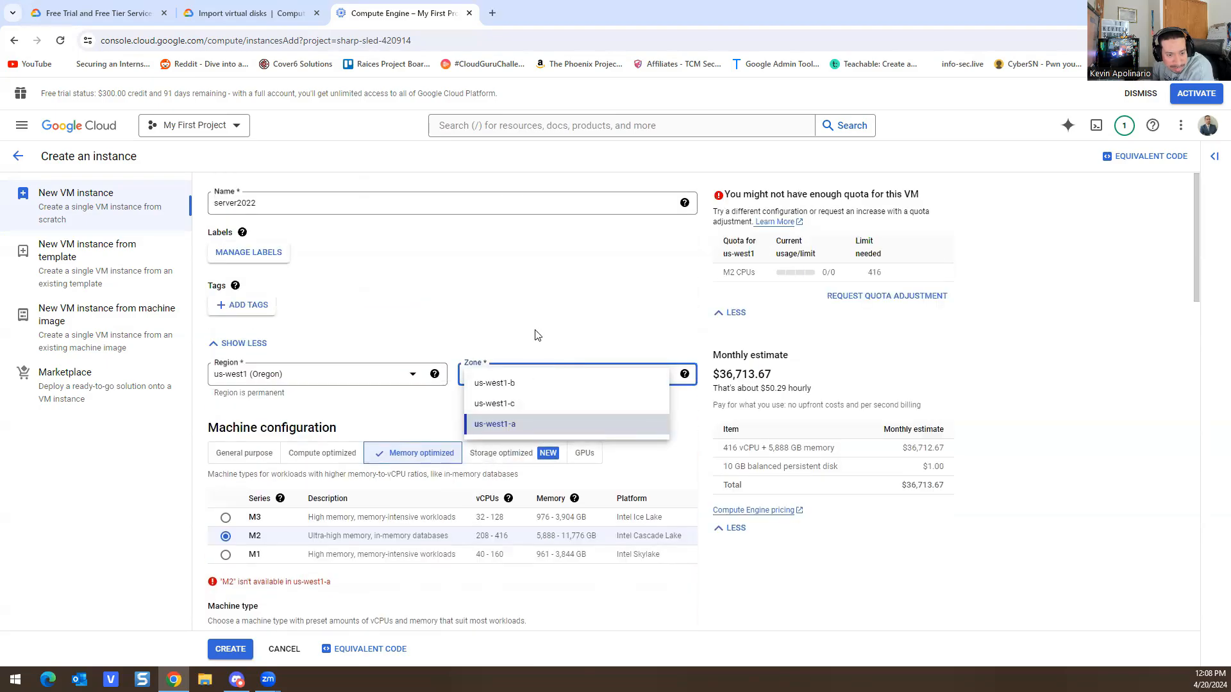
left_click(513, 337)
left_click(290, 384)
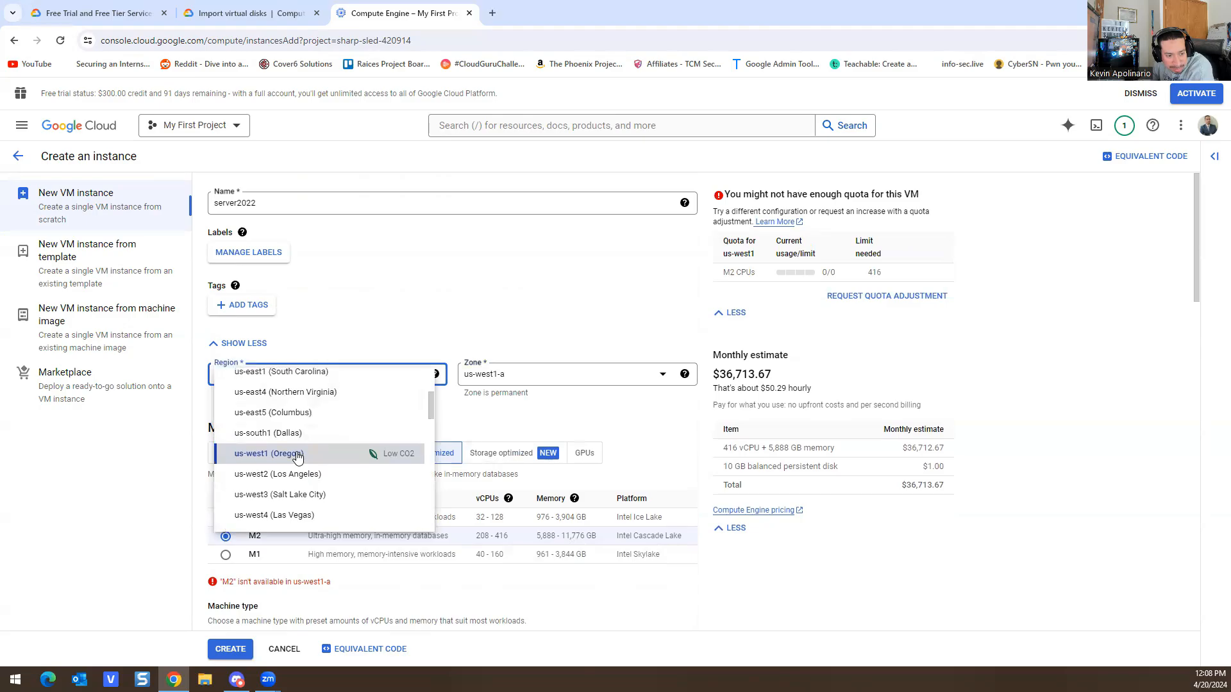
scroll(292, 452, "up", 1)
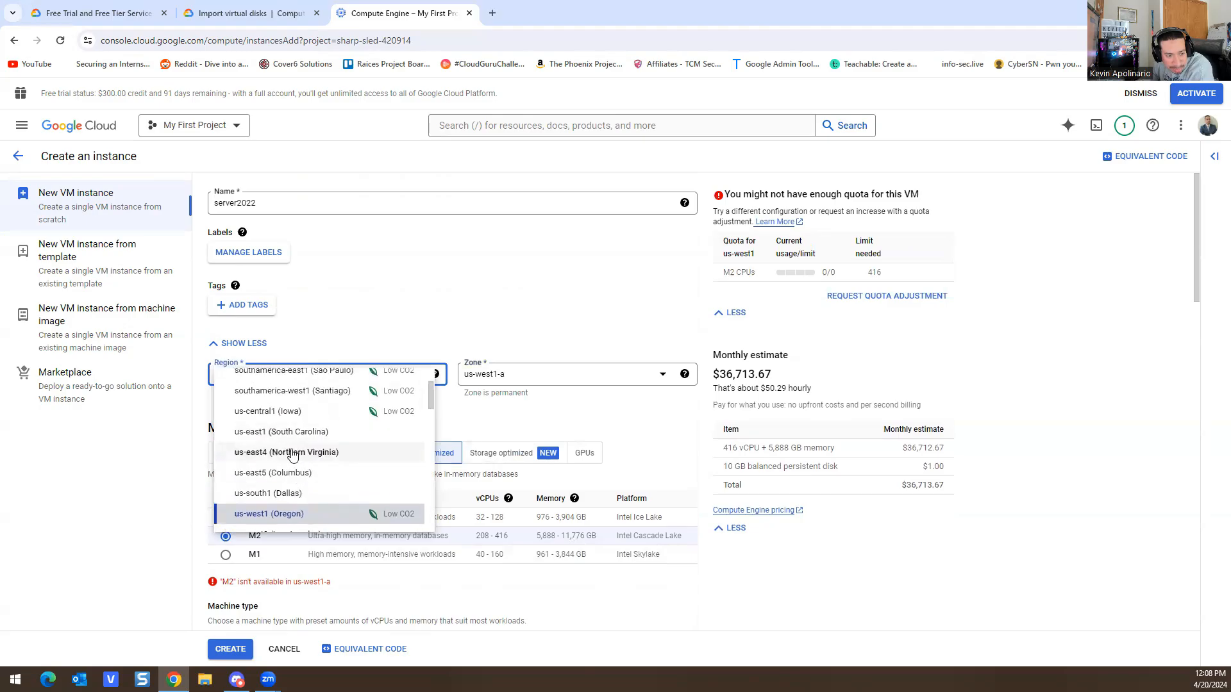
scroll(293, 453, "up", 1)
scroll(347, 468, "down", 3)
scroll(355, 472, "up", 2)
scroll(356, 473, "down", 3)
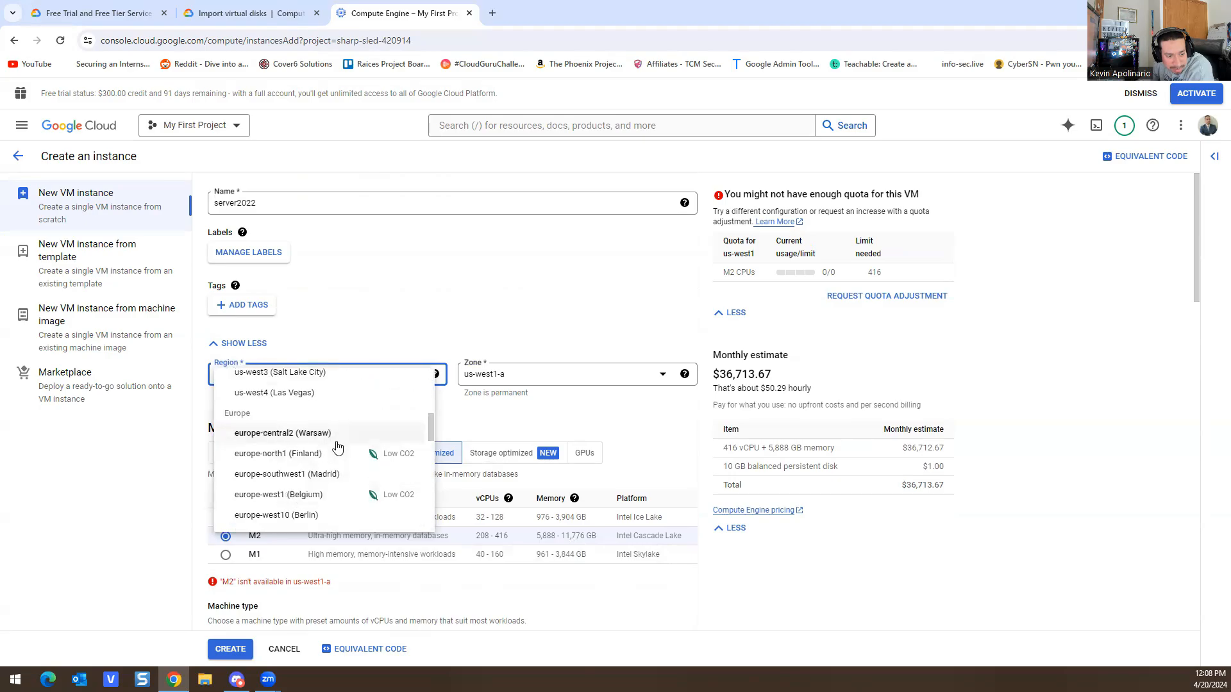
scroll(314, 469, "up", 3)
left_click(288, 522)
scroll(240, 333, "down", 2)
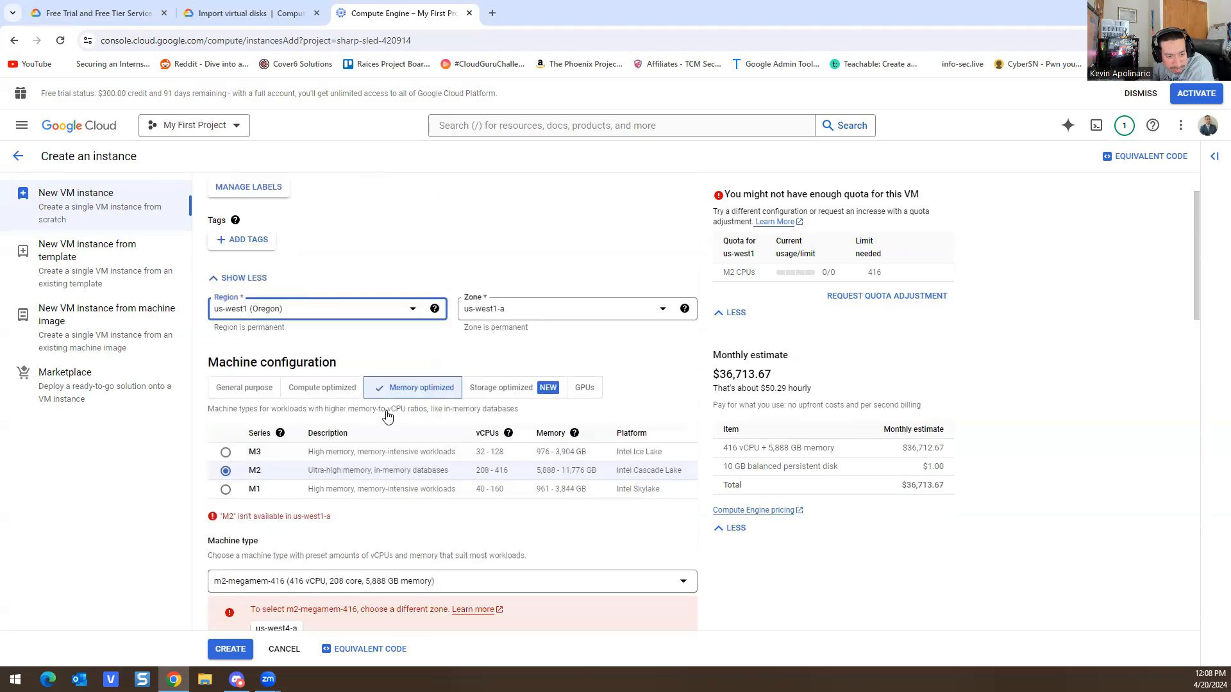
Step: Return to the general-purpose series and bring up the boot disk settings
left_click(240, 329)
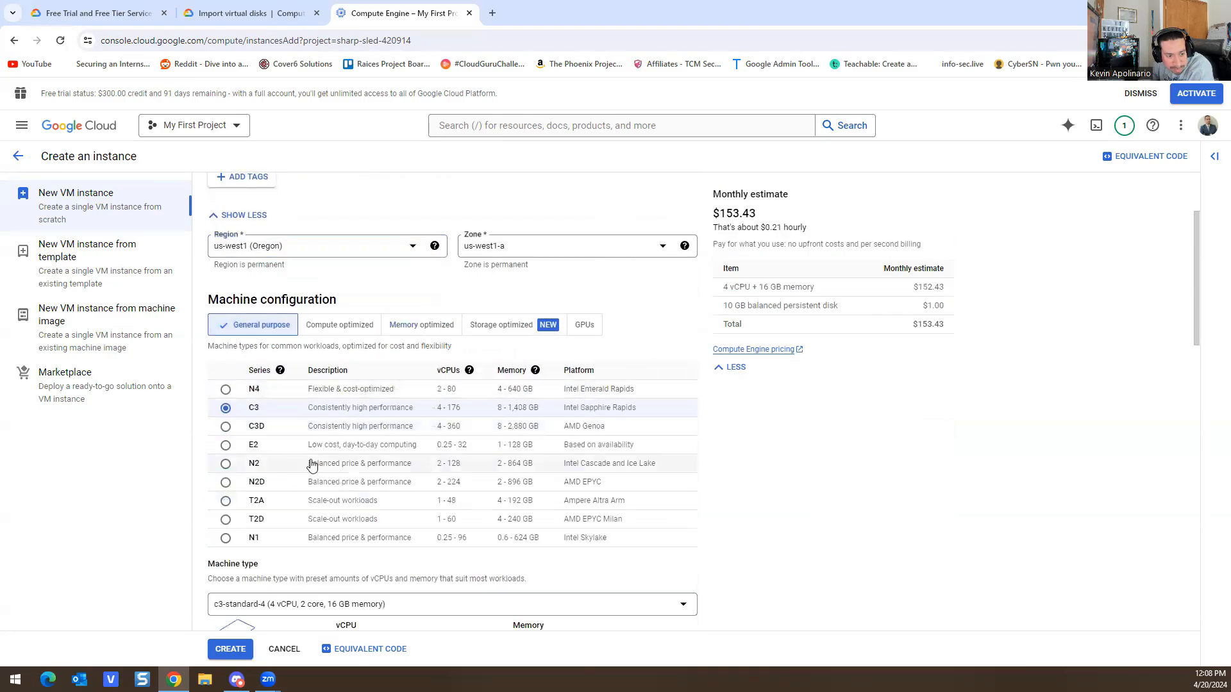
scroll(380, 385, "down", 4)
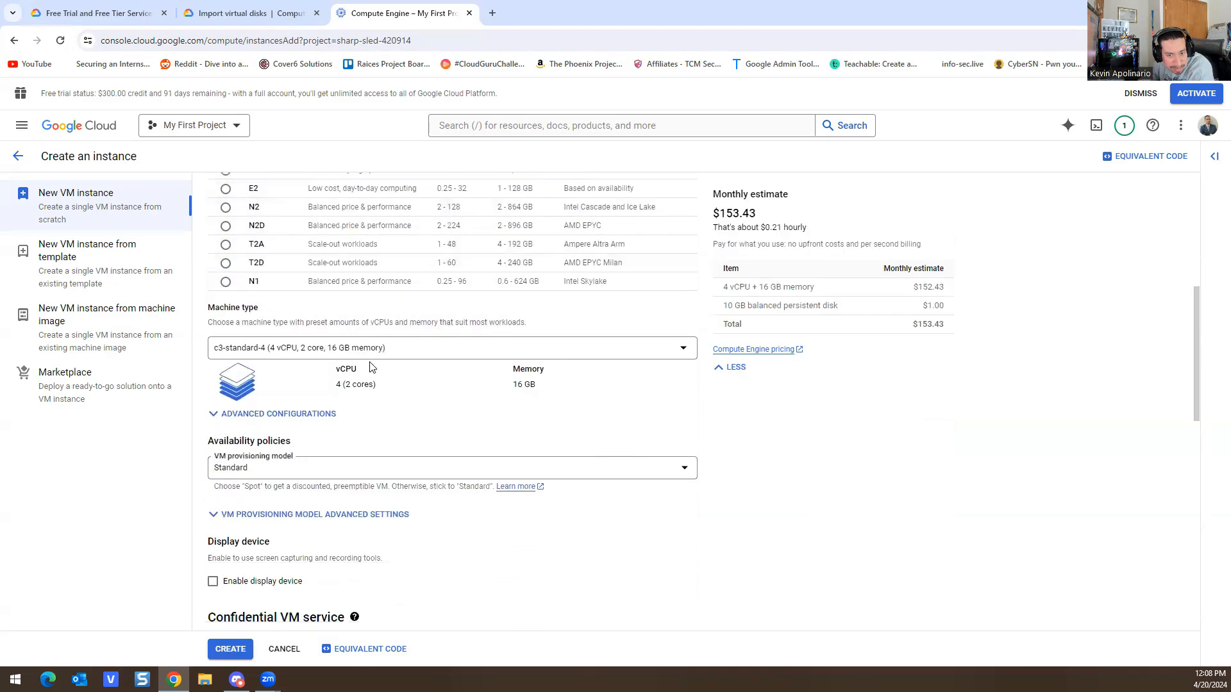
scroll(362, 447, "down", 7)
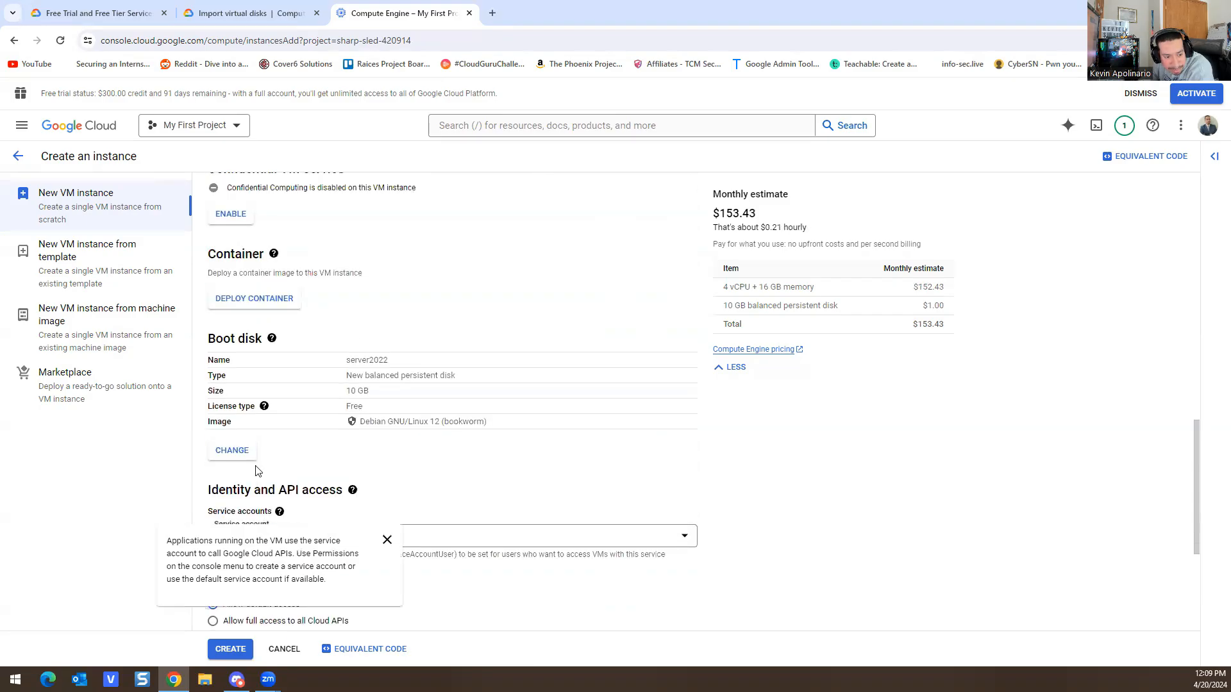
left_click(231, 451)
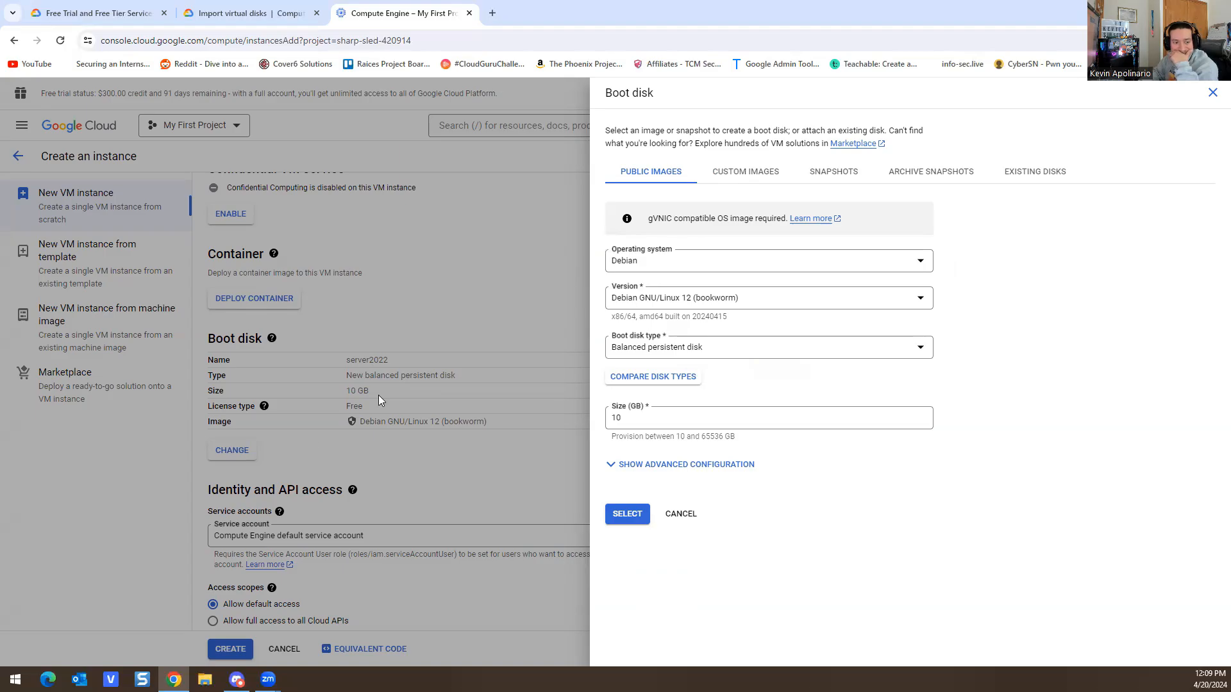
Step: Explore the operating system images, briefly trying SQL Server on Windows Server versions
left_click(770, 262)
scroll(717, 367, "down", 2)
scroll(717, 367, "down", 3)
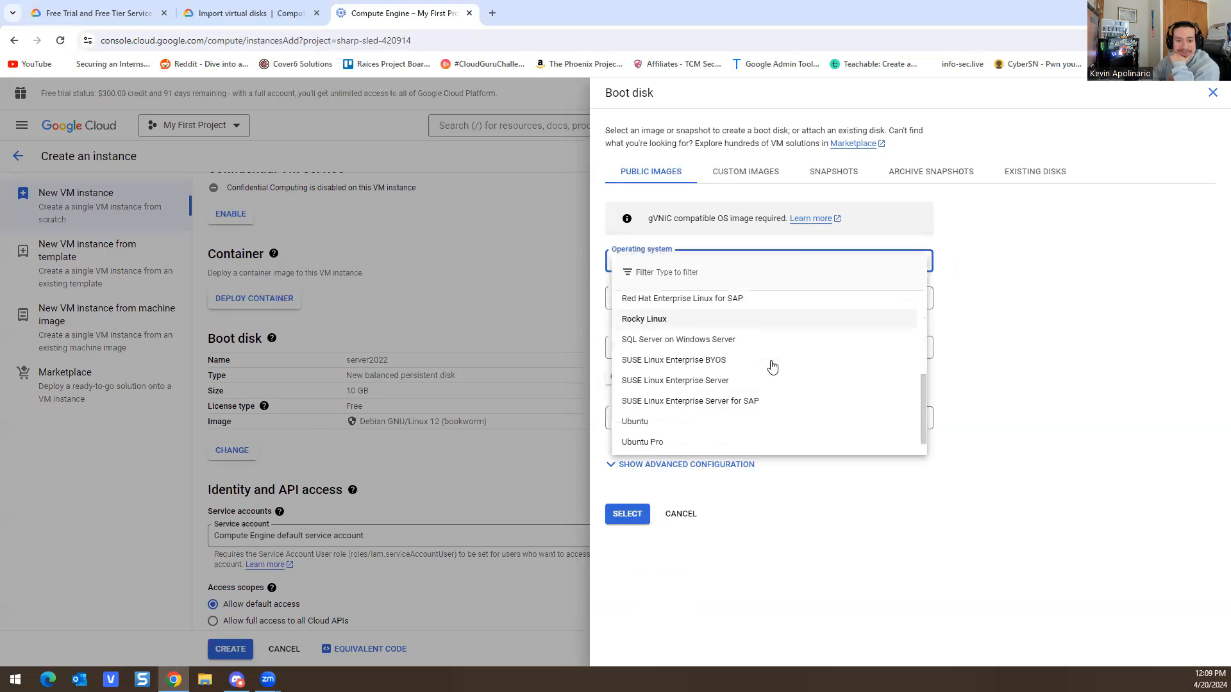
left_click(665, 439)
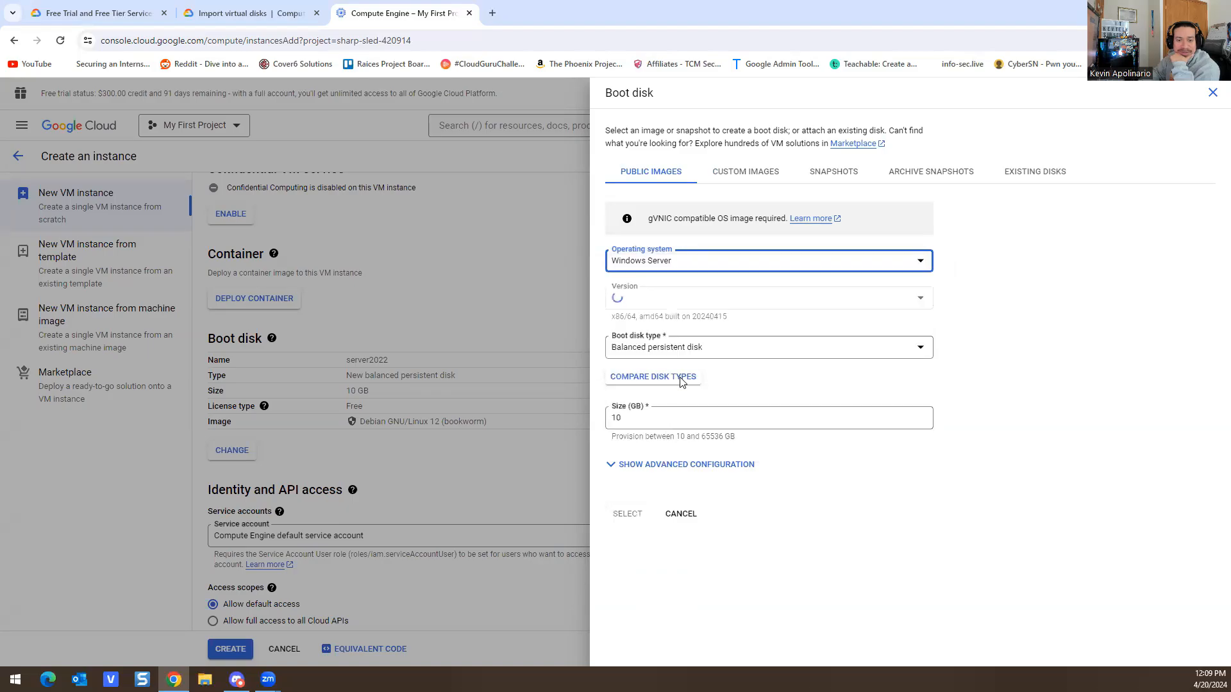
left_click(705, 265)
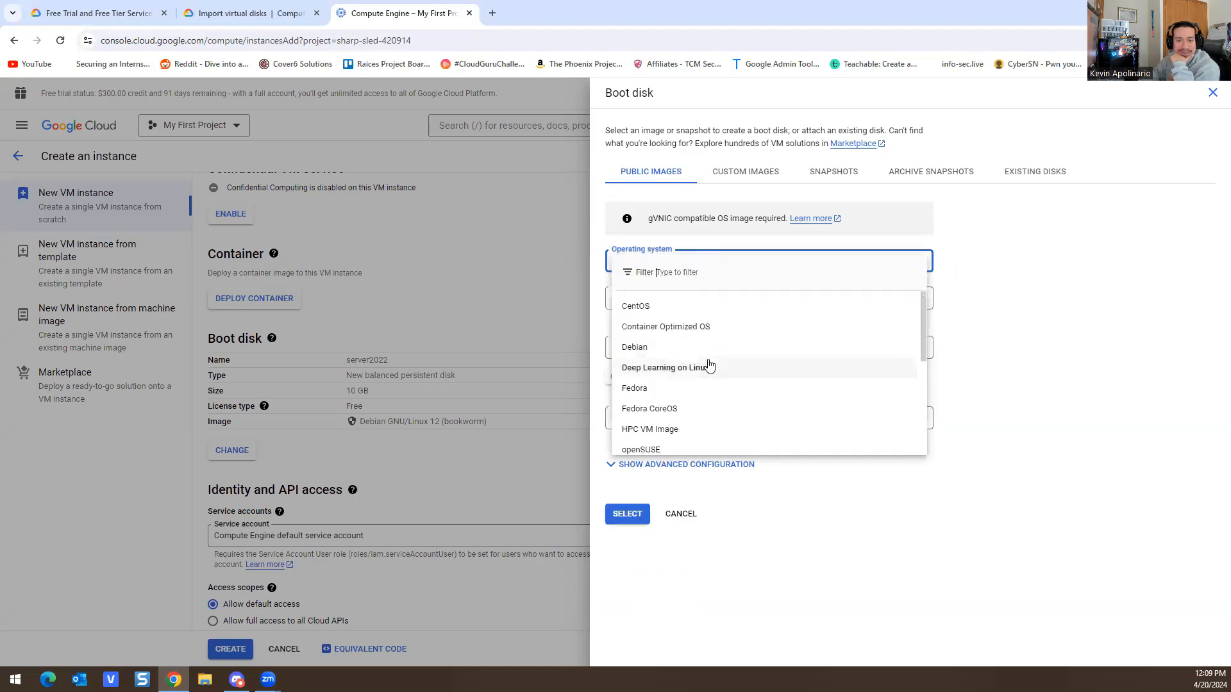
scroll(705, 372, "down", 4)
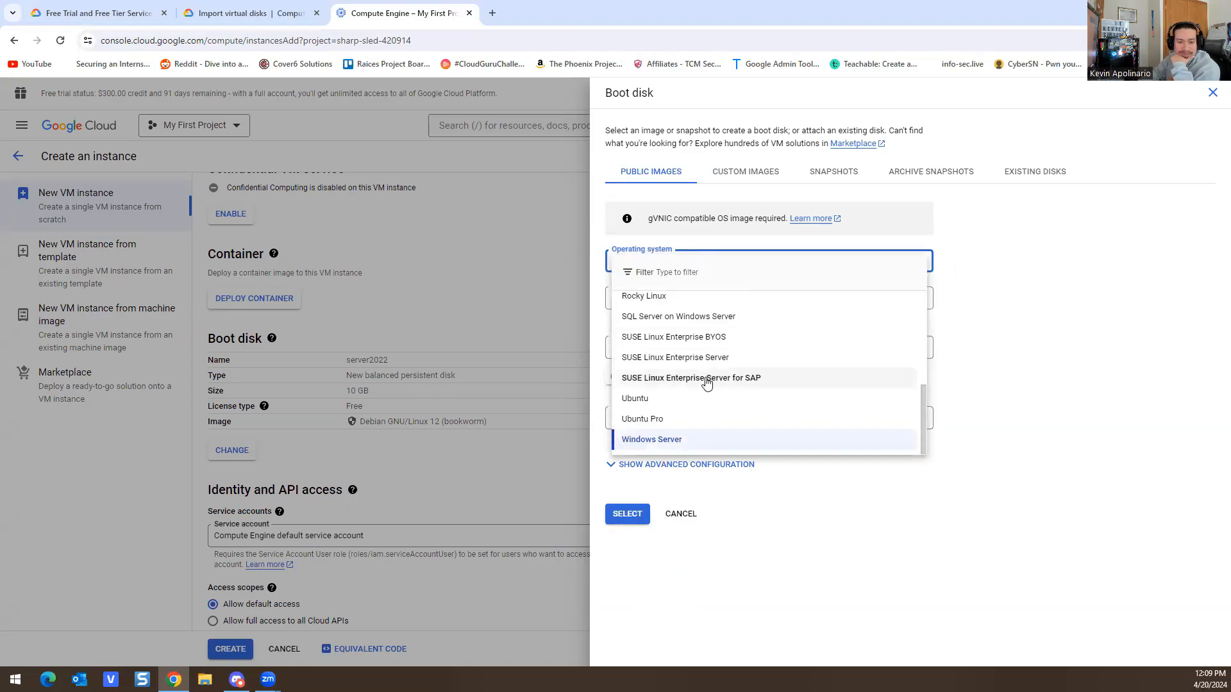
scroll(712, 395, "up", 4)
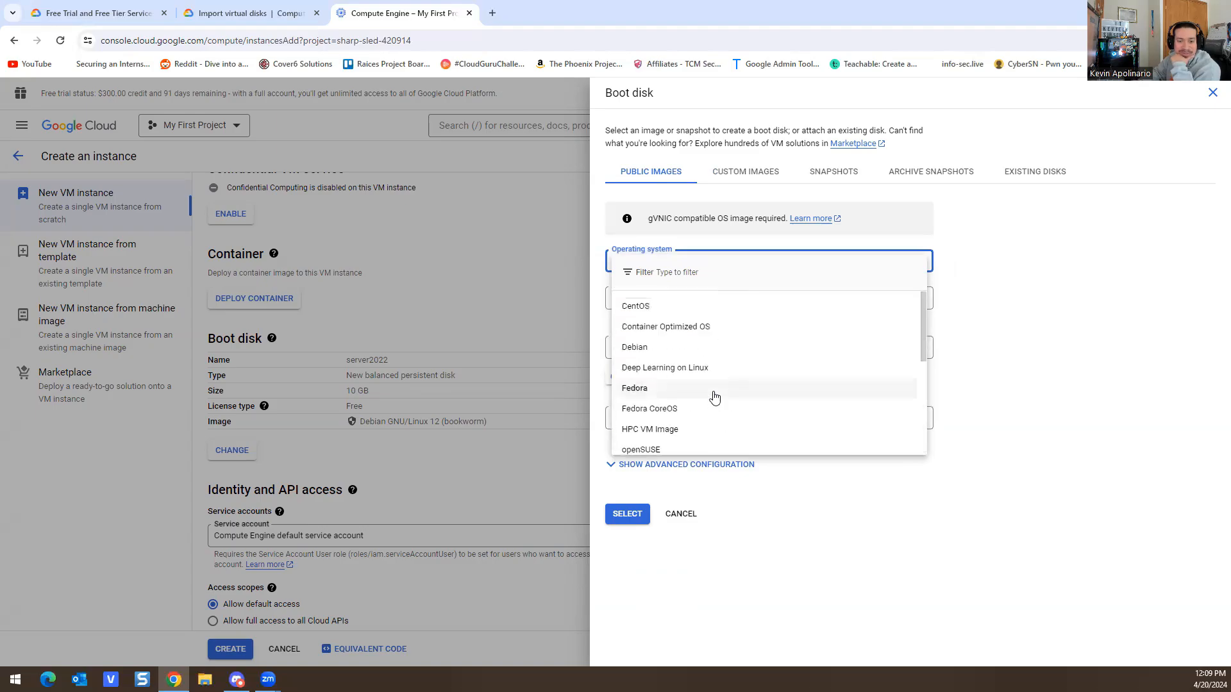
scroll(724, 396, "down", 2)
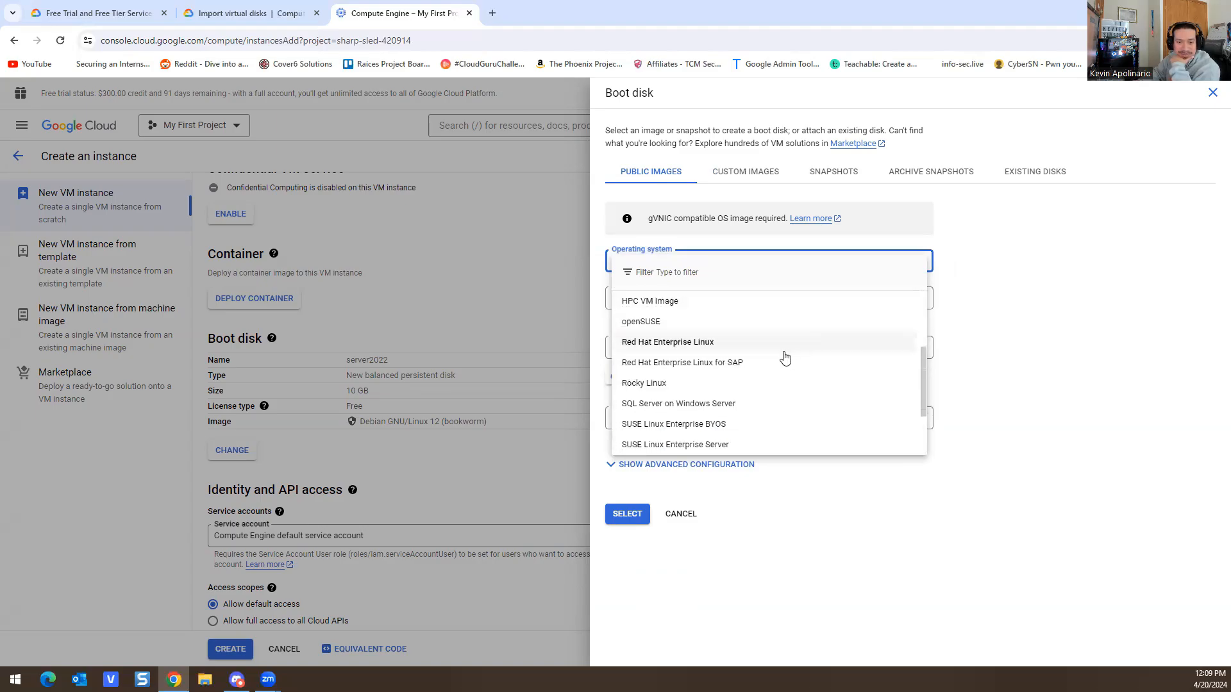
left_click(699, 404)
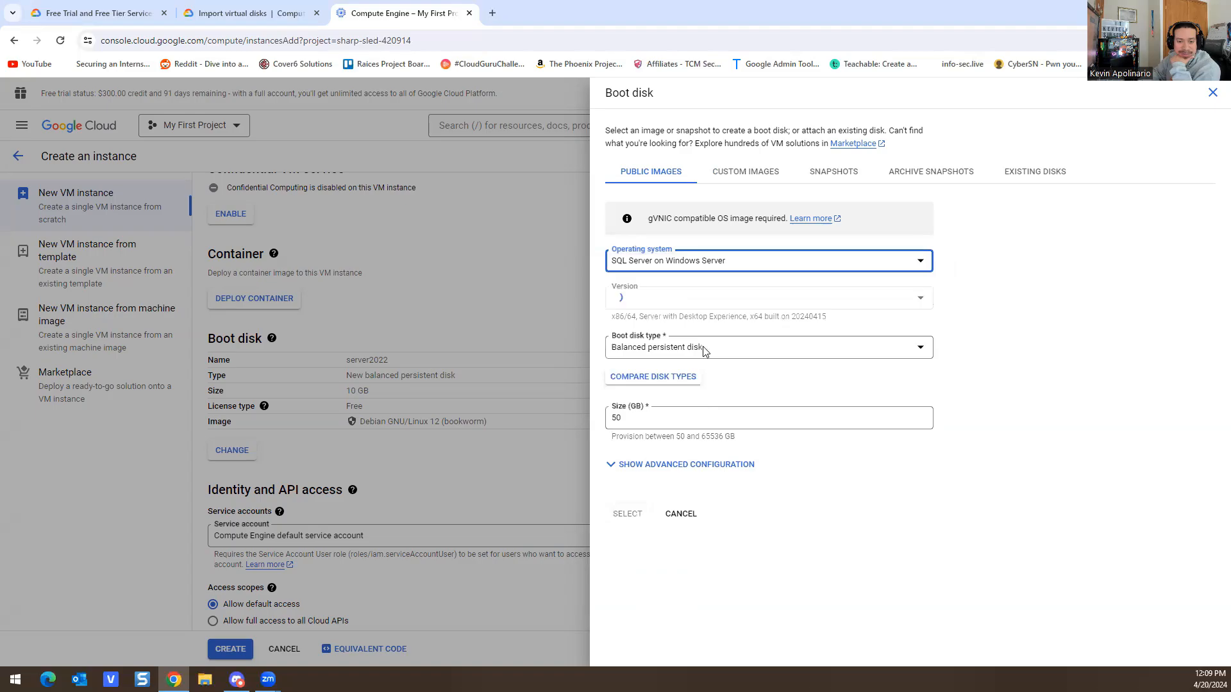
left_click(658, 299)
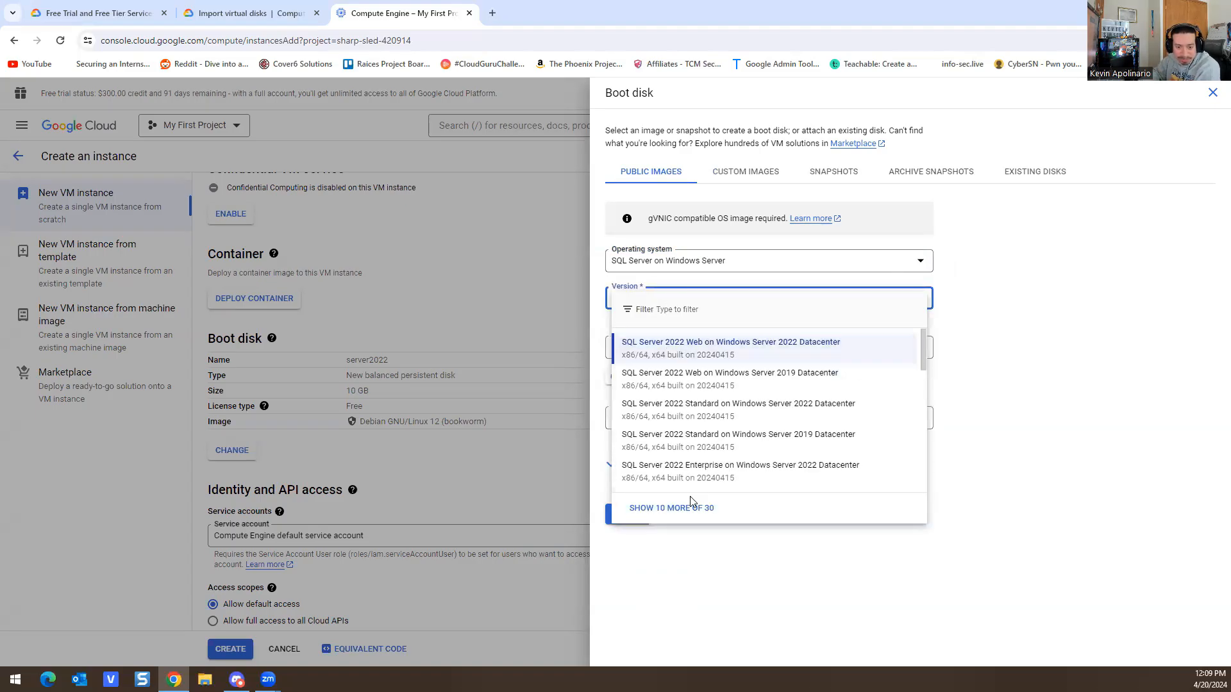
left_click(660, 508)
scroll(808, 352, "down", 10)
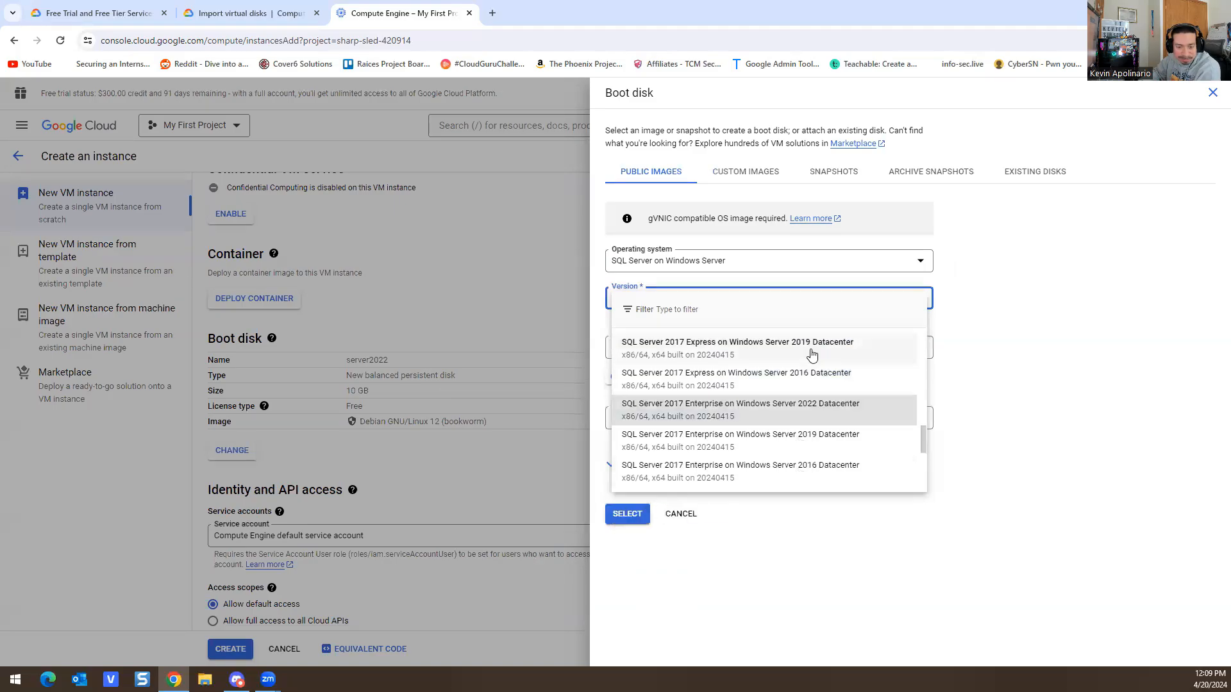
scroll(807, 356, "up", 10)
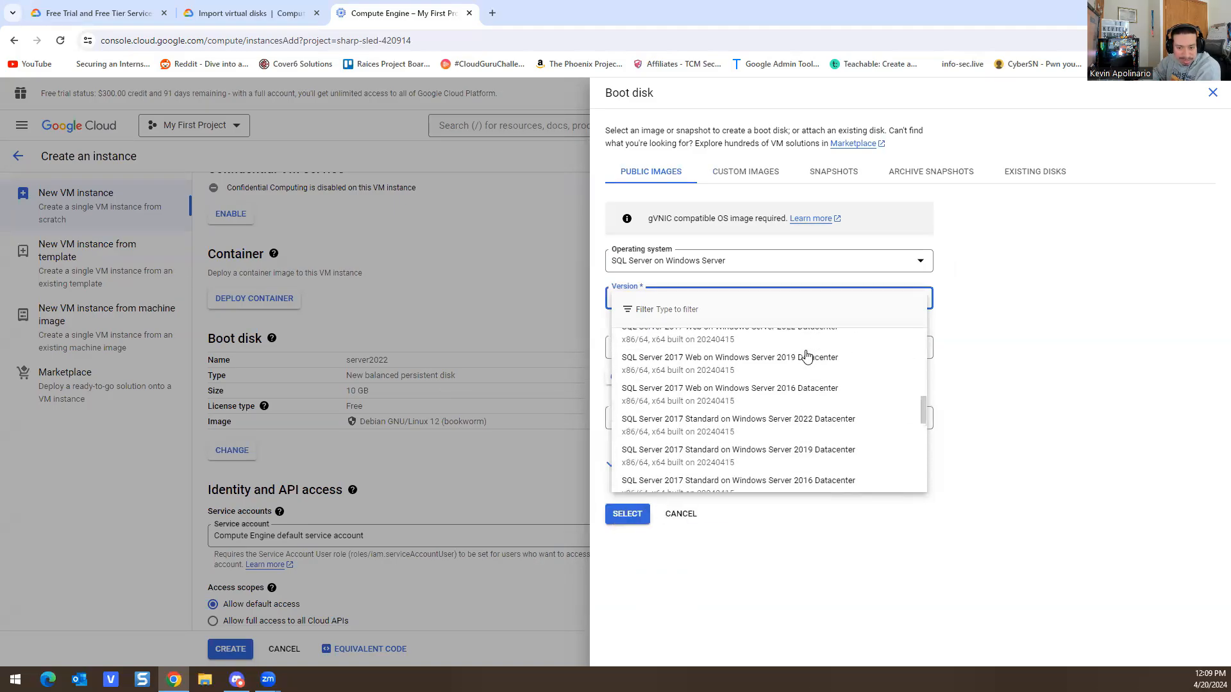
left_click(701, 260)
Step: Set the operating system to Windows Server, version Windows Server 2022 Datacenter
left_click(700, 263)
scroll(758, 365, "down", 5)
left_click(660, 439)
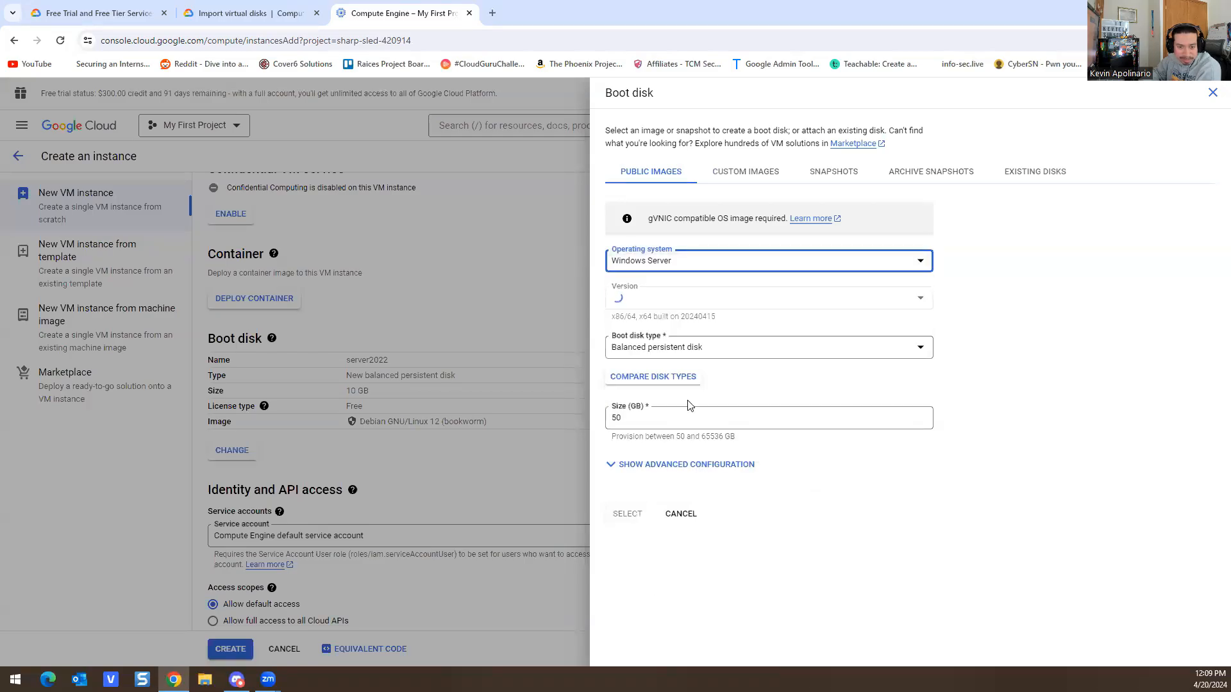
left_click(676, 298)
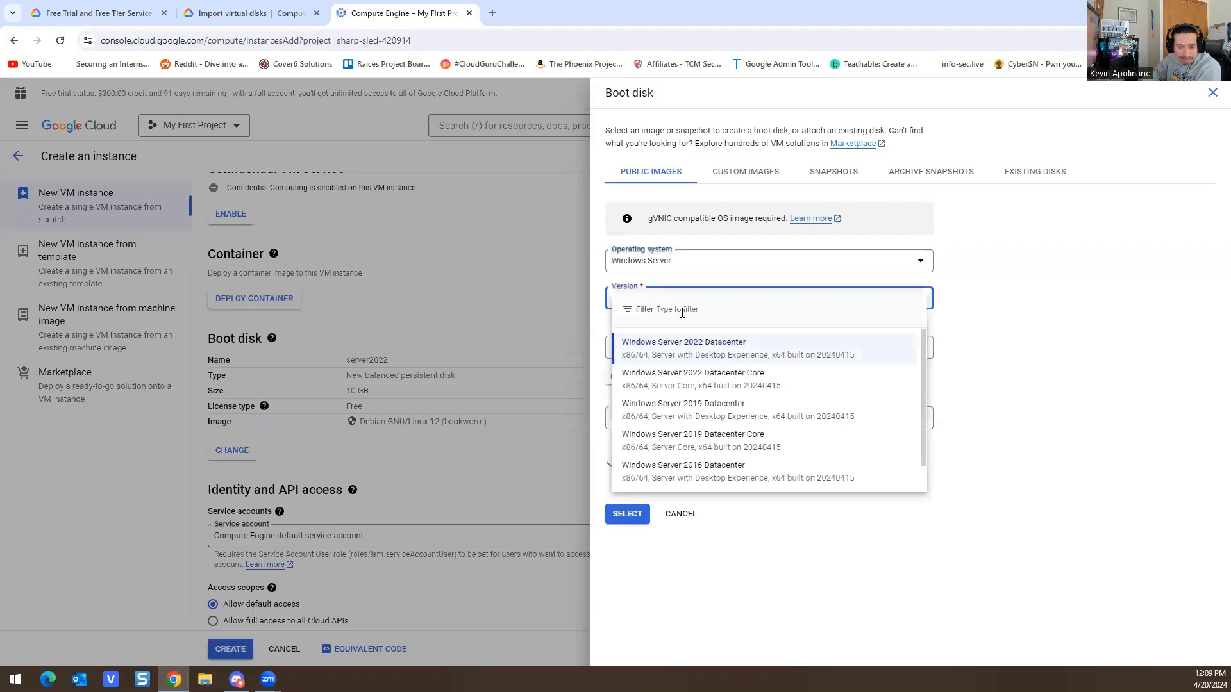
scroll(845, 377, "down", 1)
scroll(793, 386, "up", 1)
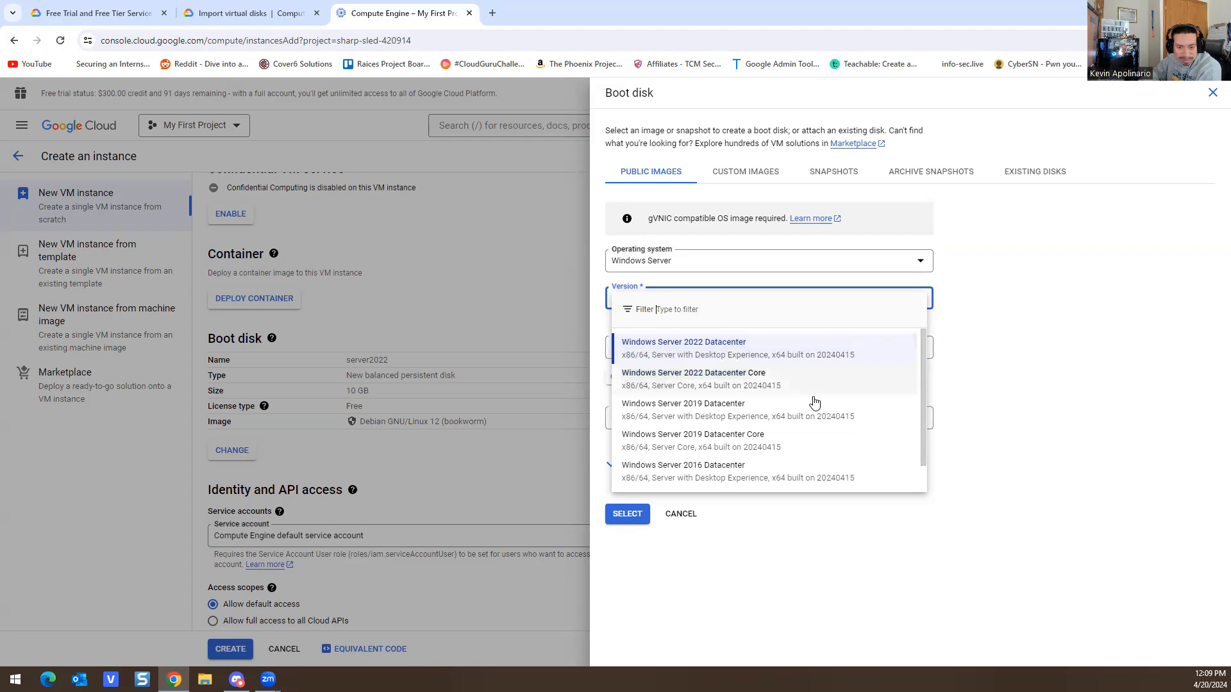
scroll(824, 420, "down", 1)
scroll(827, 426, "up", 1)
left_click(737, 352)
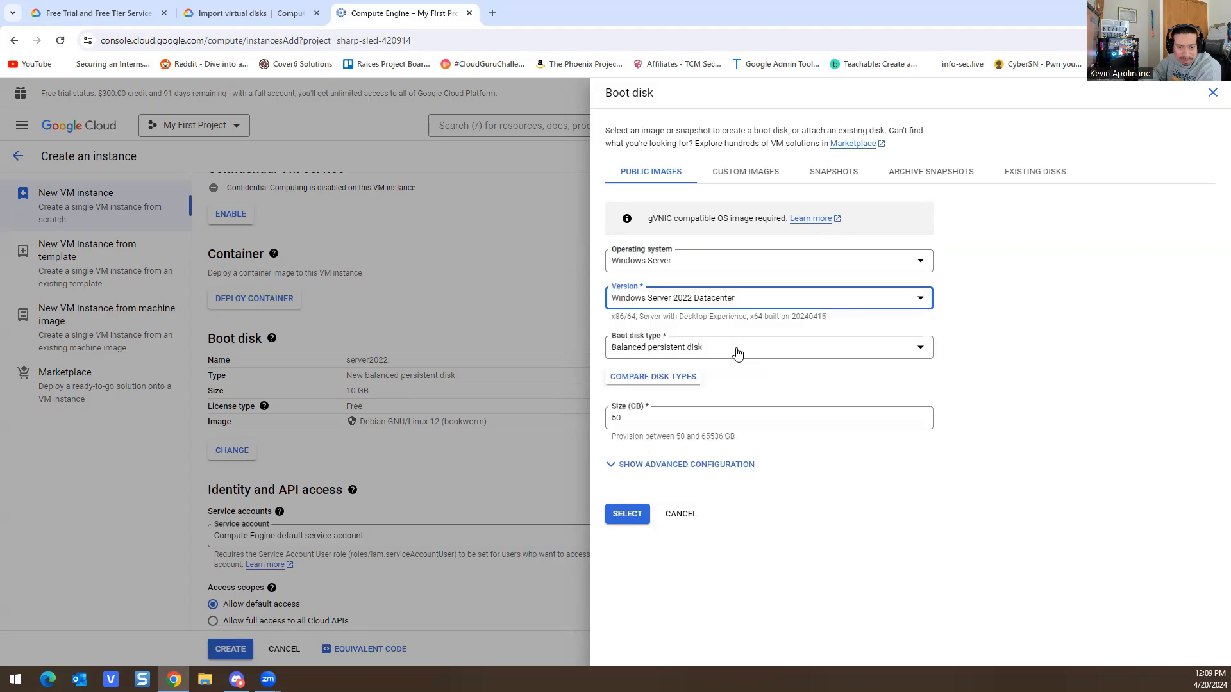
Step: Keep the balanced persistent disk type and confirm Windows Server as the operating system
left_click(734, 354)
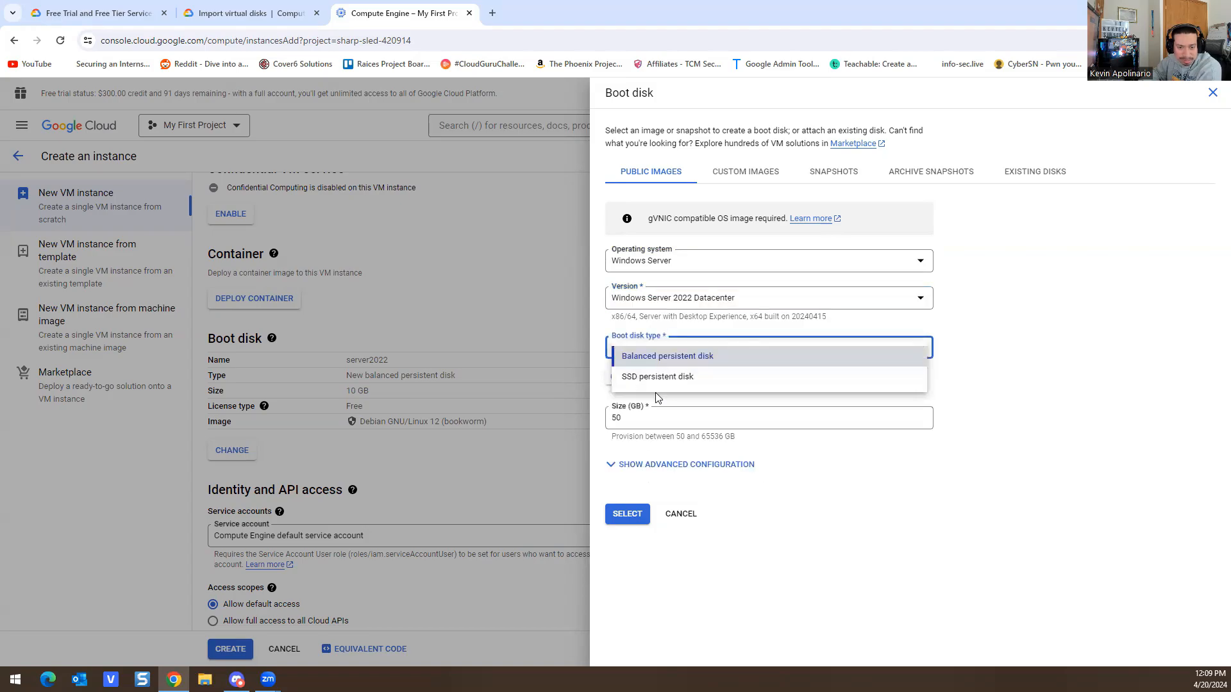
left_click(978, 299)
left_click(685, 260)
scroll(757, 383, "down", 2)
scroll(757, 384, "down", 2)
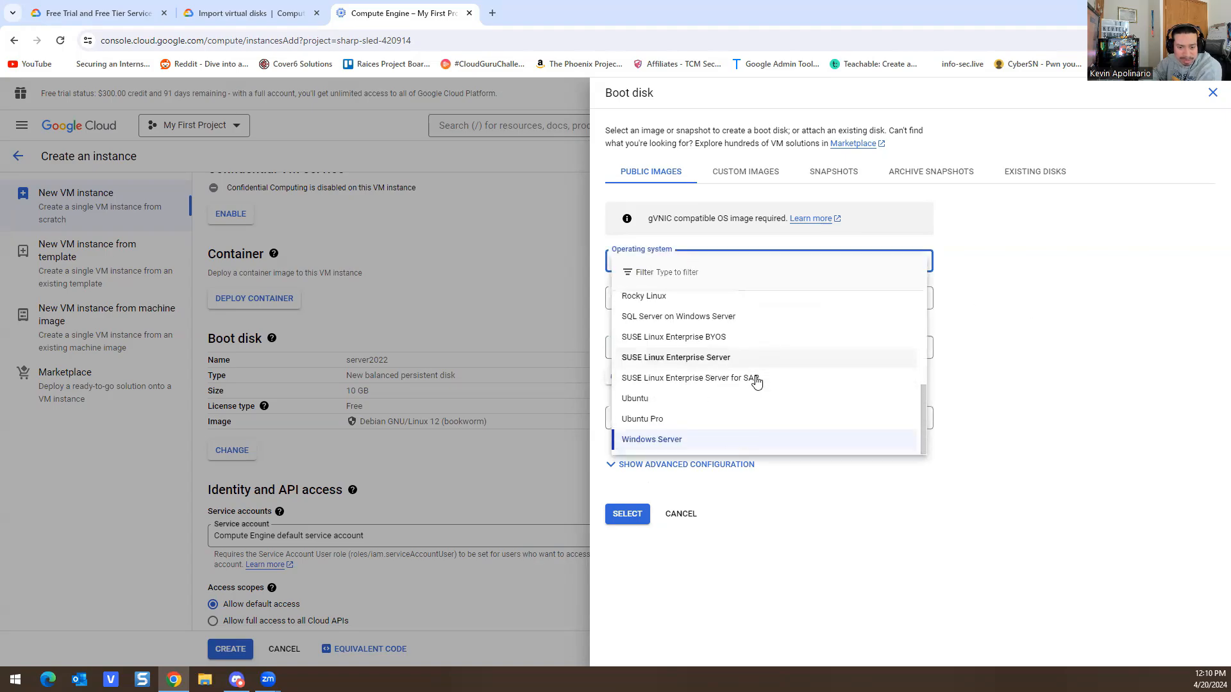
scroll(652, 413, "up", 4)
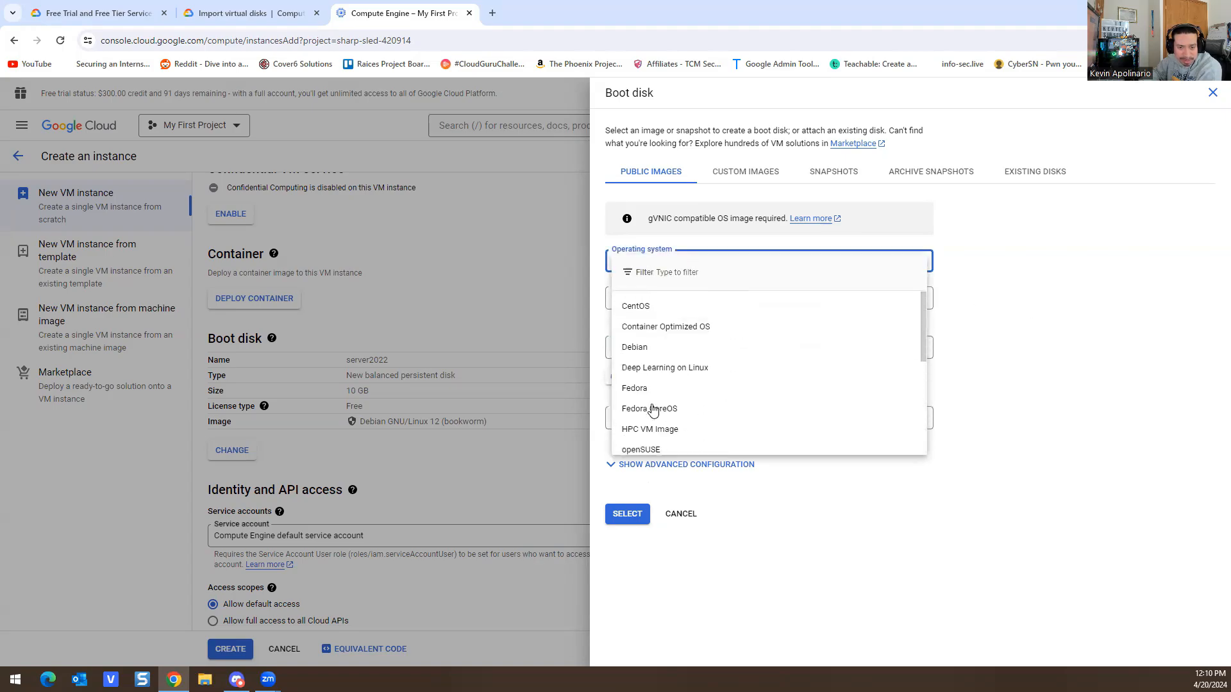
left_click(982, 307)
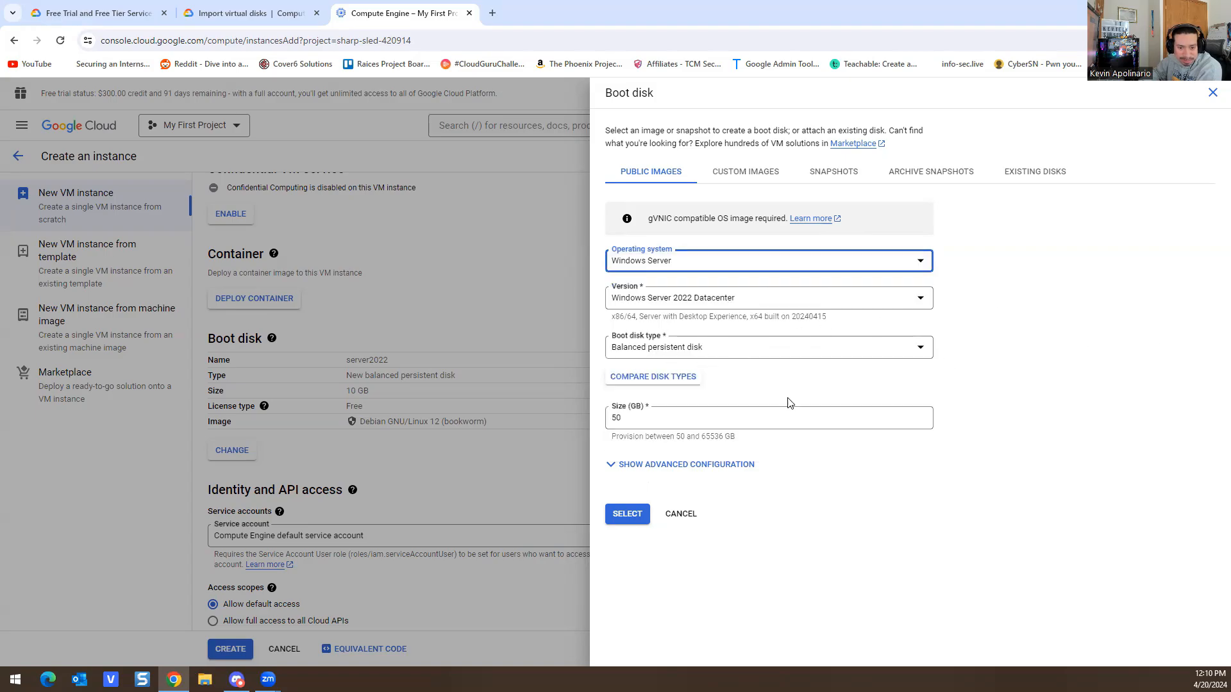
Step: Check the advanced disk settings and snapshot schedules, then apply the 50 GB Windows Server 2022 disk
left_click(642, 465)
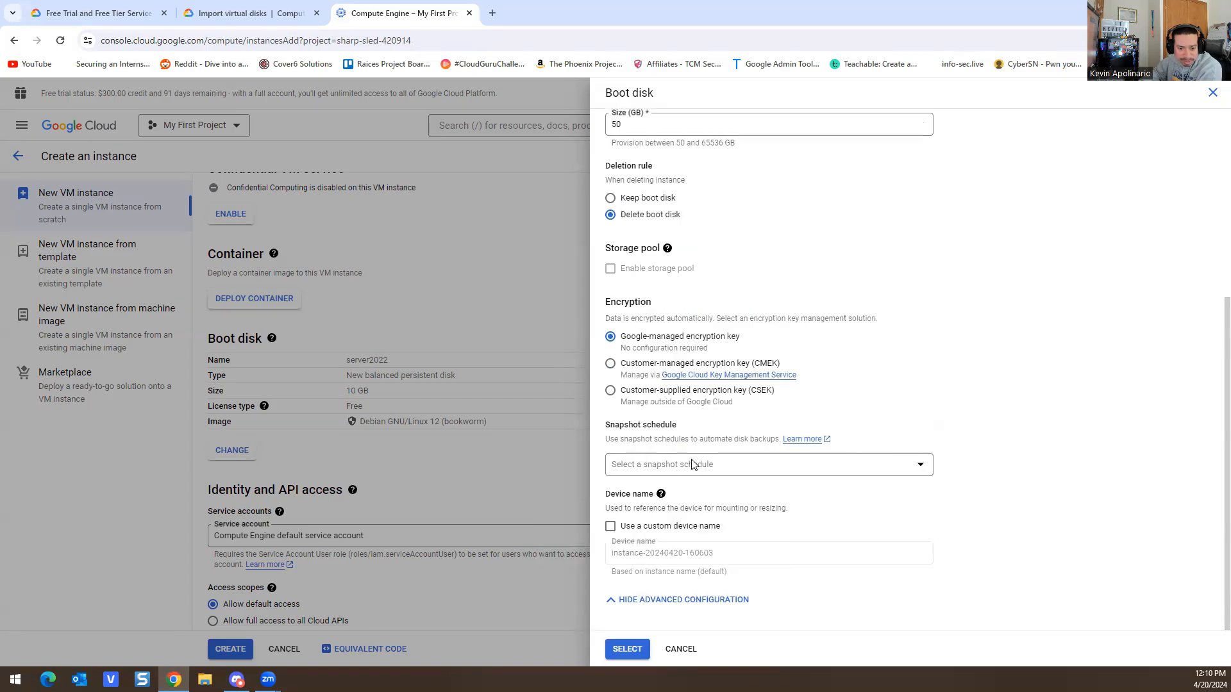
left_click(754, 463)
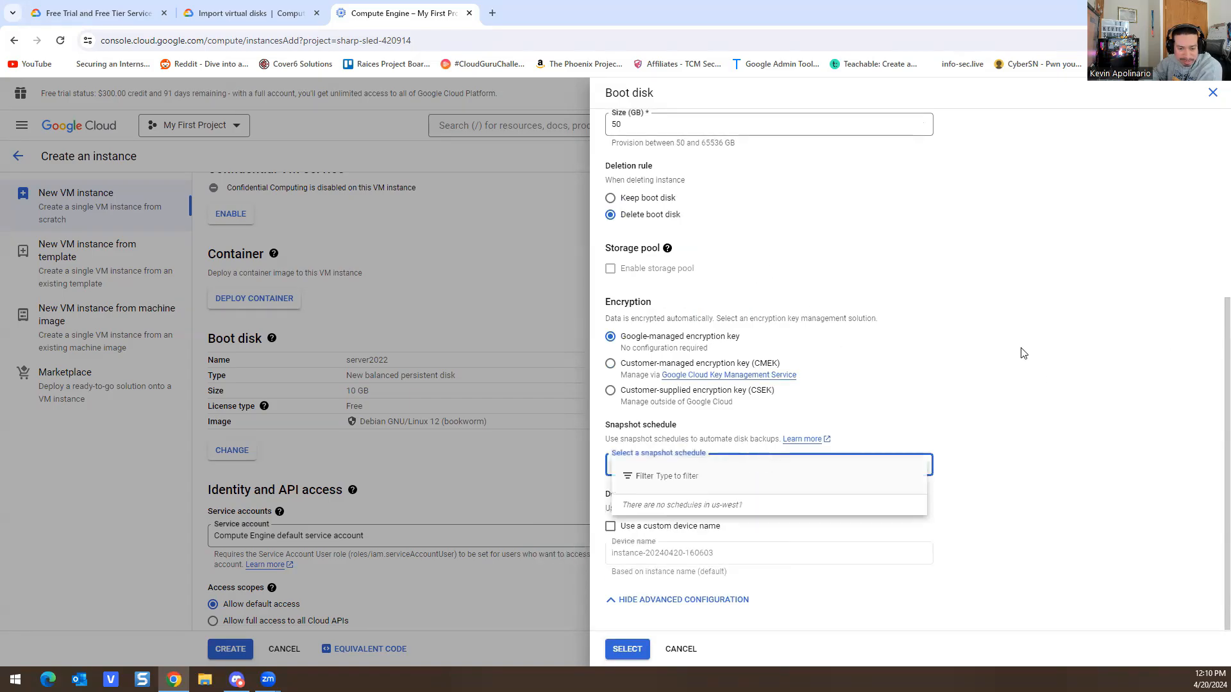
left_click(1052, 355)
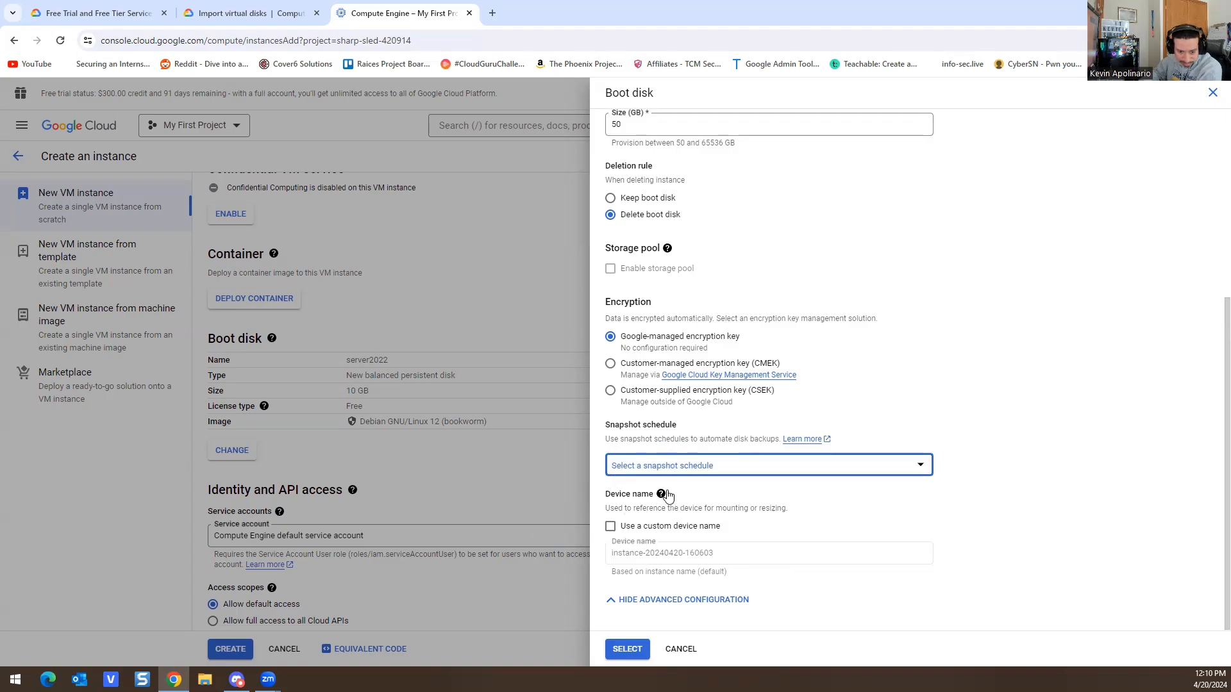
left_click(664, 600)
left_click(628, 521)
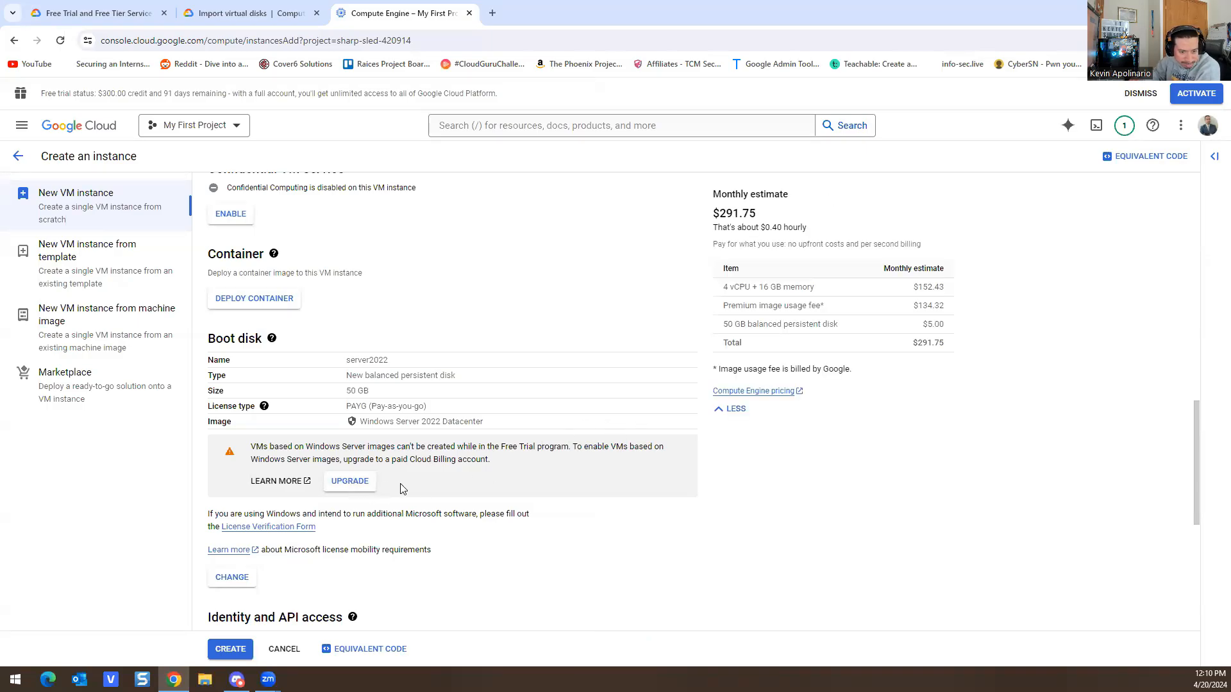
Step: Upgrade the free trial to a full paid account and acknowledge the confirmations
right_click(346, 492)
left_click(317, 507)
left_click(338, 486)
left_click(731, 451)
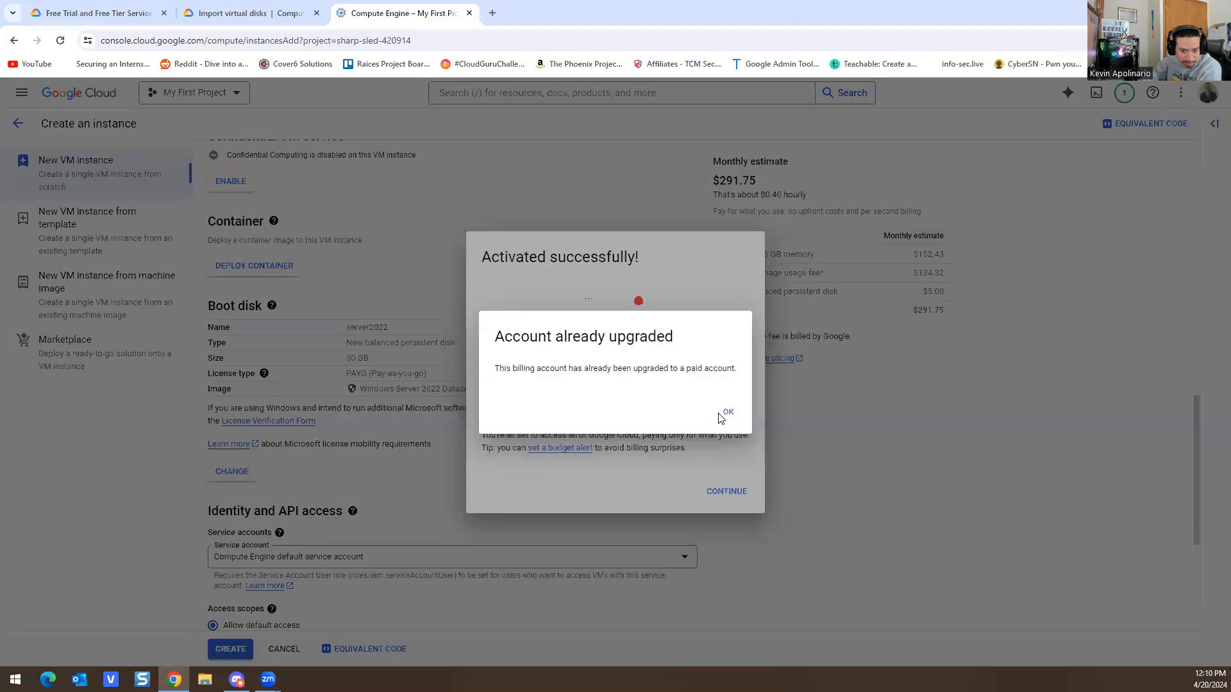
left_click(722, 414)
left_click(734, 494)
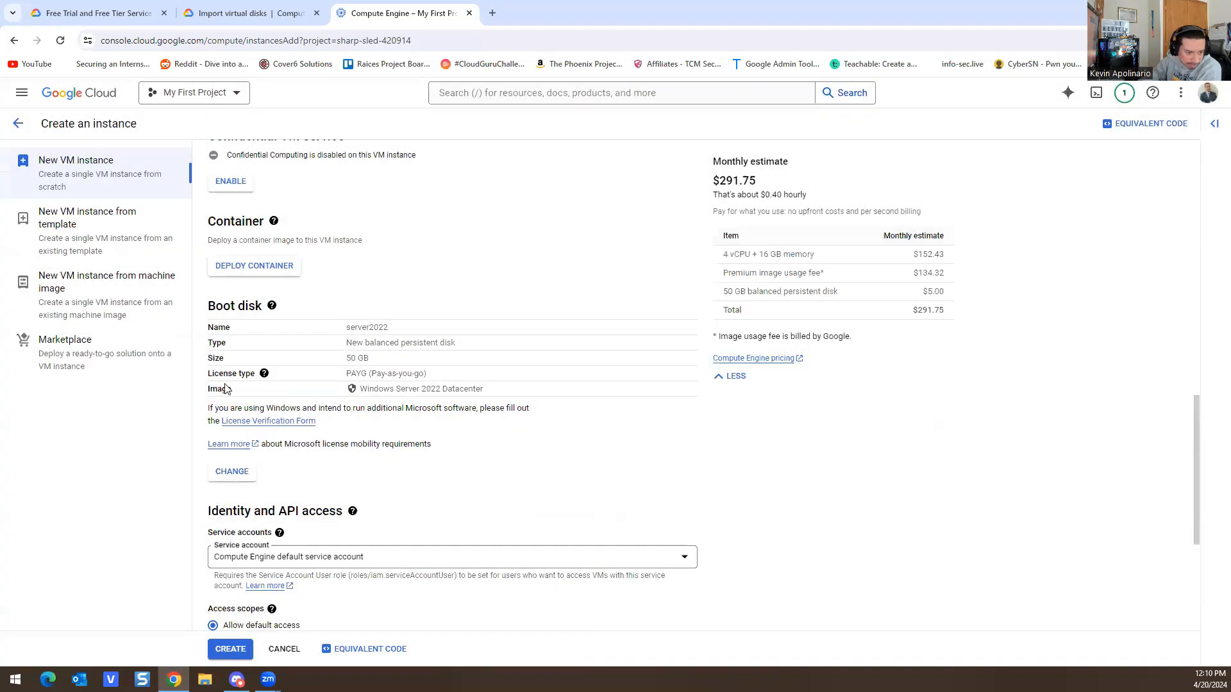
Step: Create server2022 and refresh the list until it runs with external IP 34.105.83.60
scroll(544, 442, "down", 4)
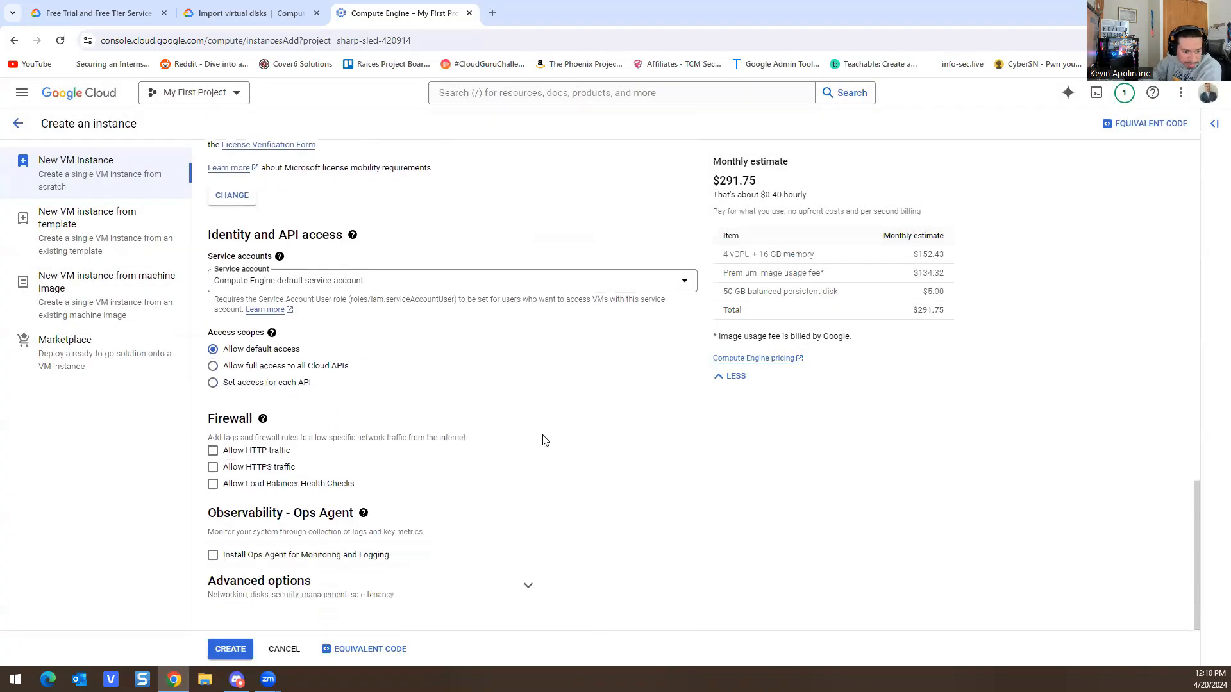
scroll(524, 363, "up", 6)
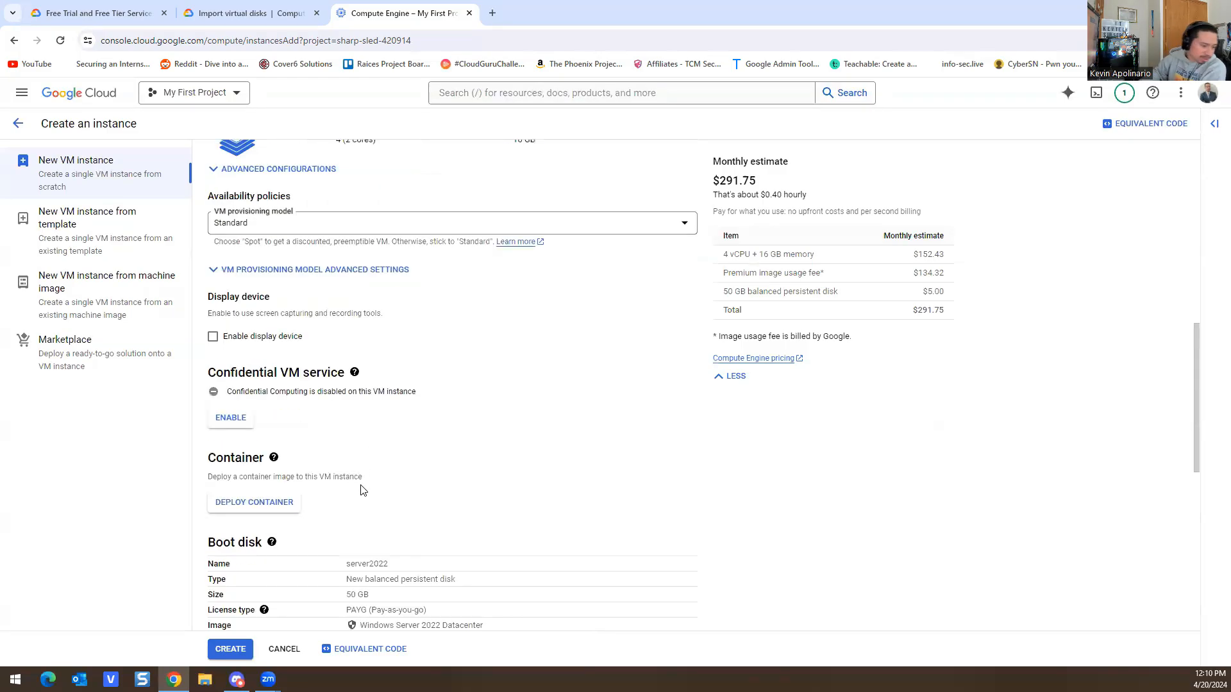
left_click(231, 648)
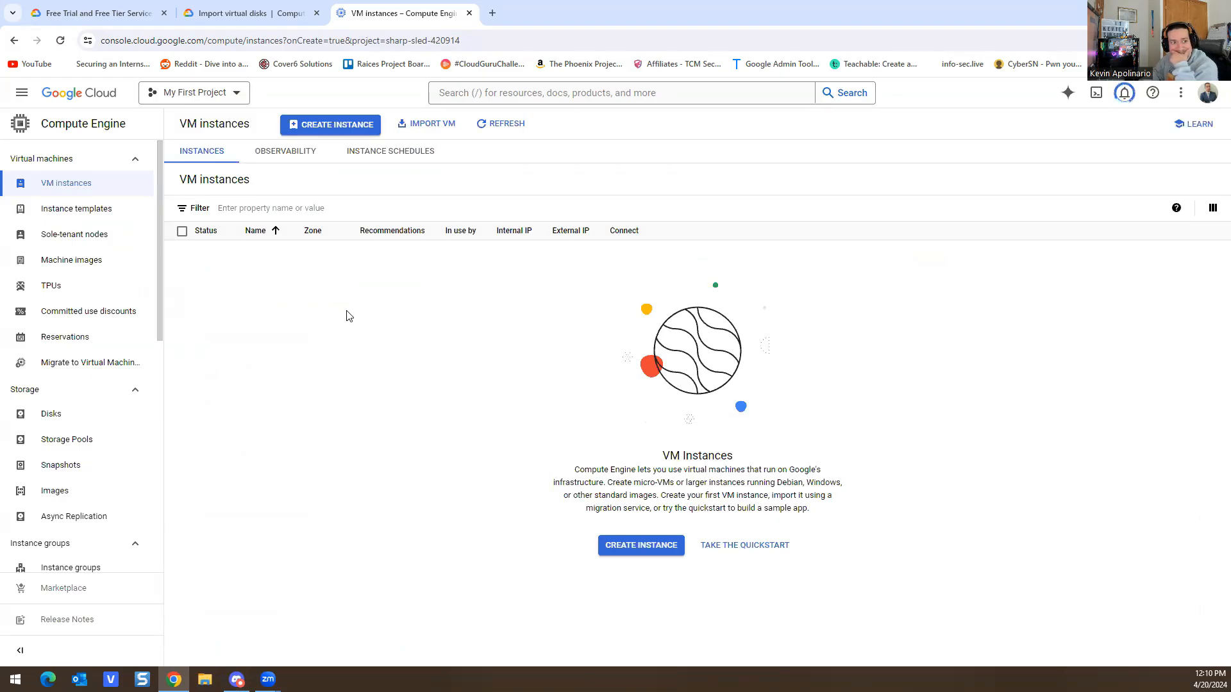
left_click(503, 125)
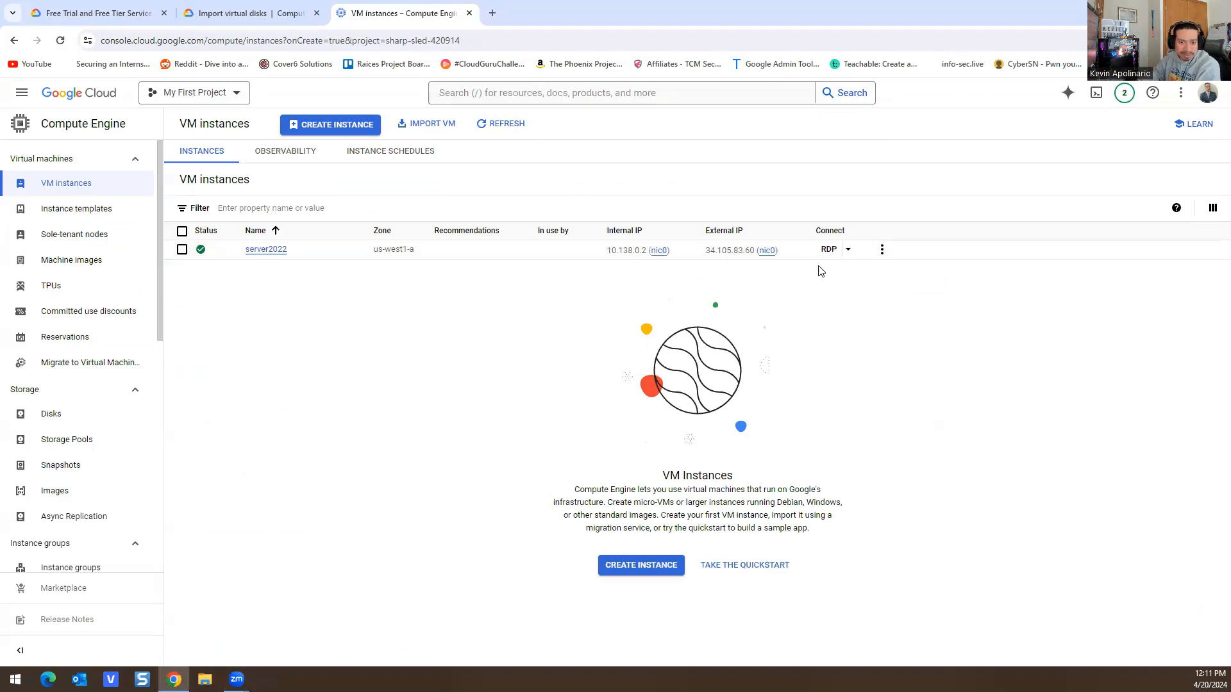
left_click(881, 249)
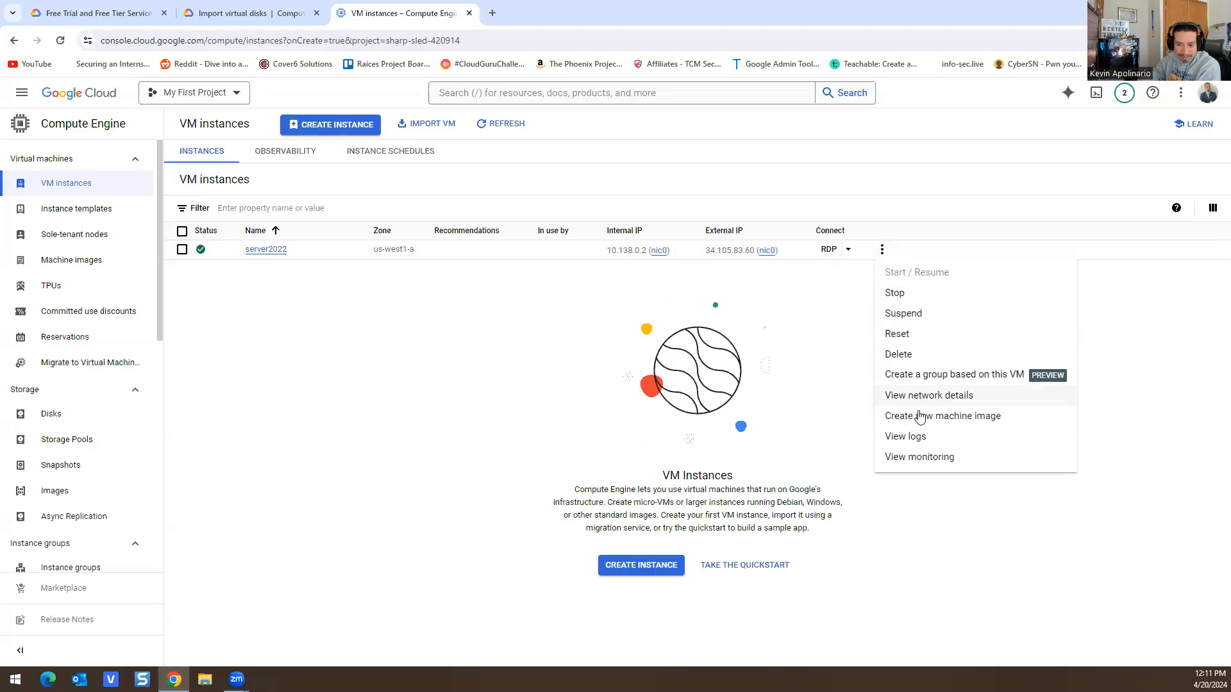
left_click(811, 266)
Step: Generate a new Windows password for server2022 from the RDP menu and copy it
left_click(848, 250)
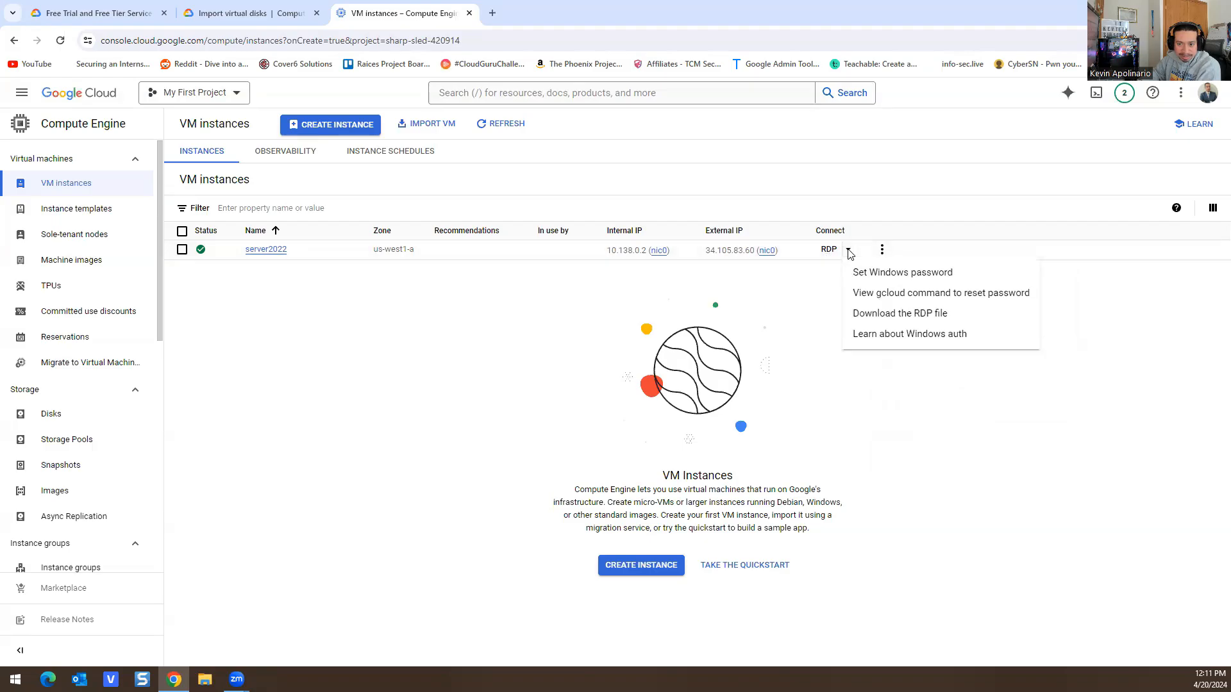
left_click(862, 274)
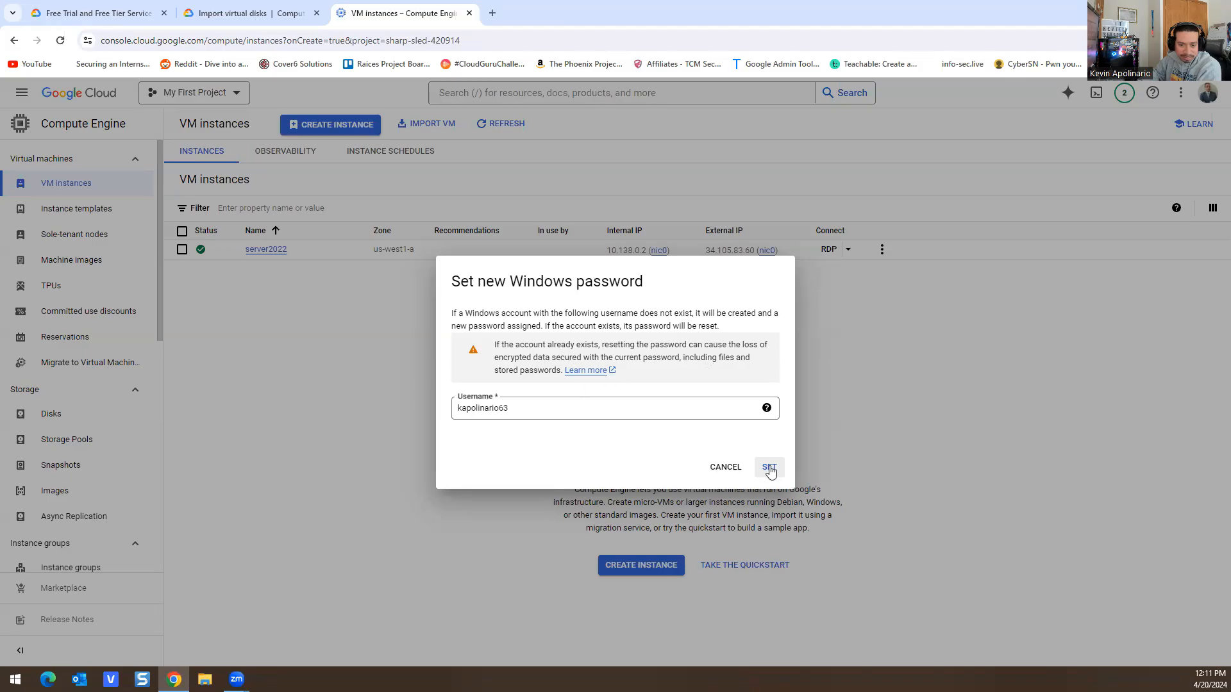
left_click(769, 468)
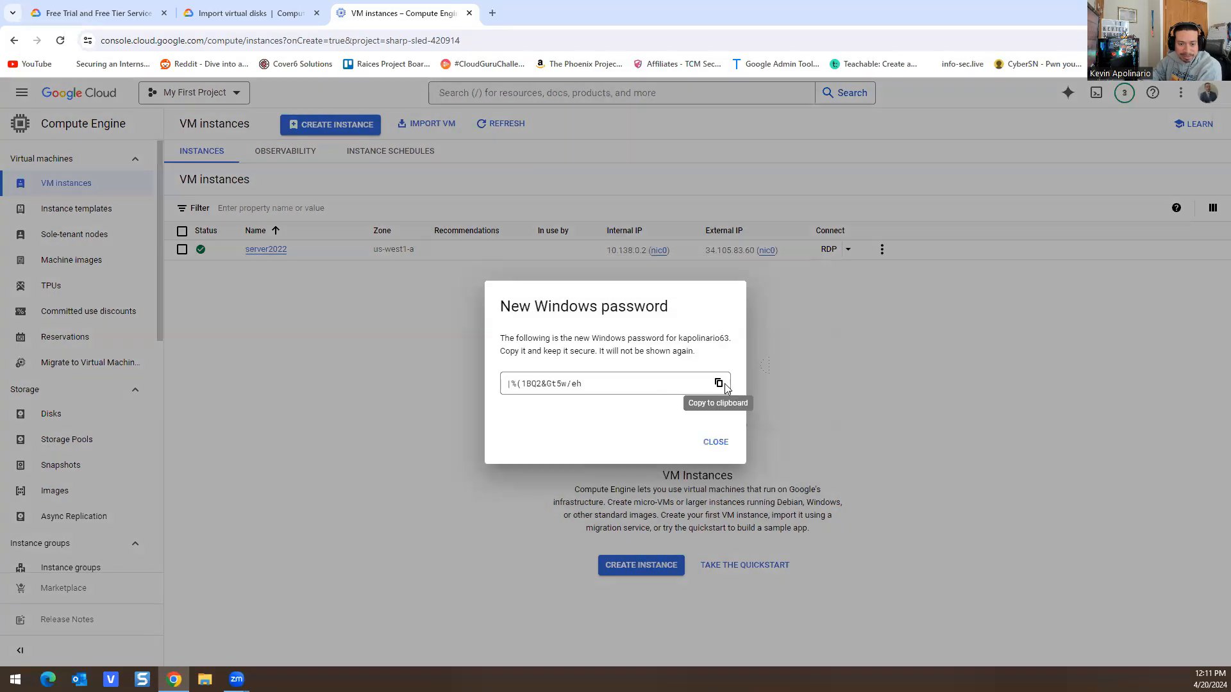
left_click(719, 383)
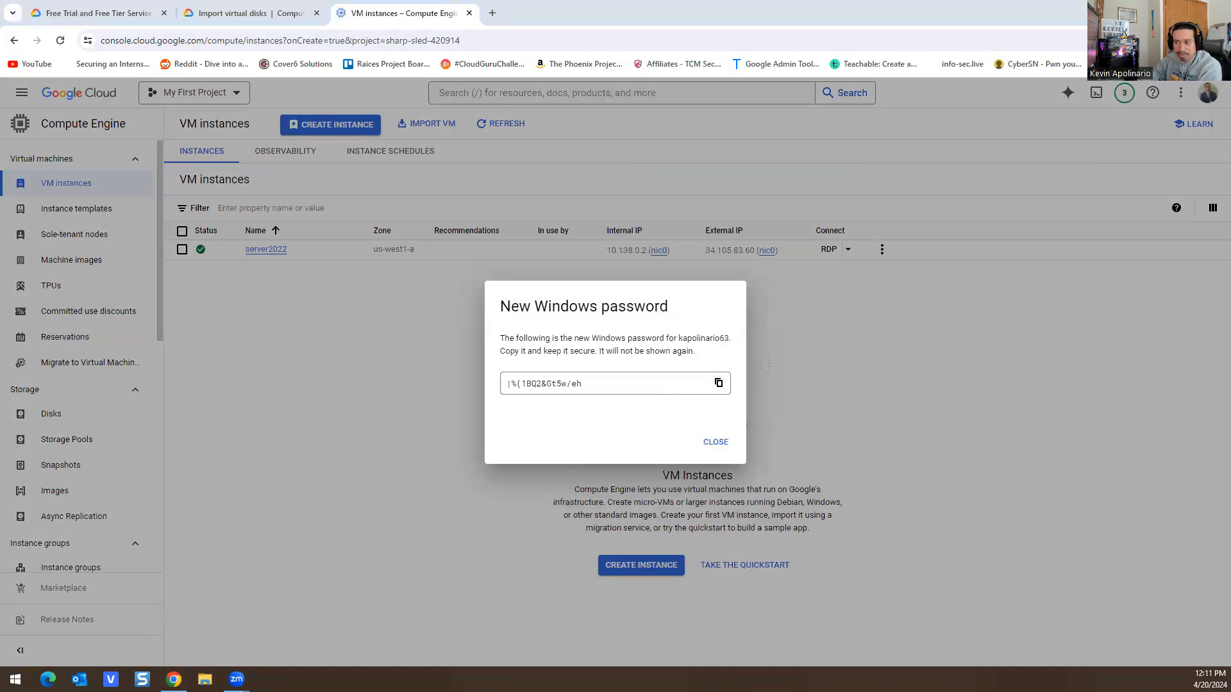
Step: Close the password dialog and display the gcloud reset-windows-password command for server2022
left_click(717, 443)
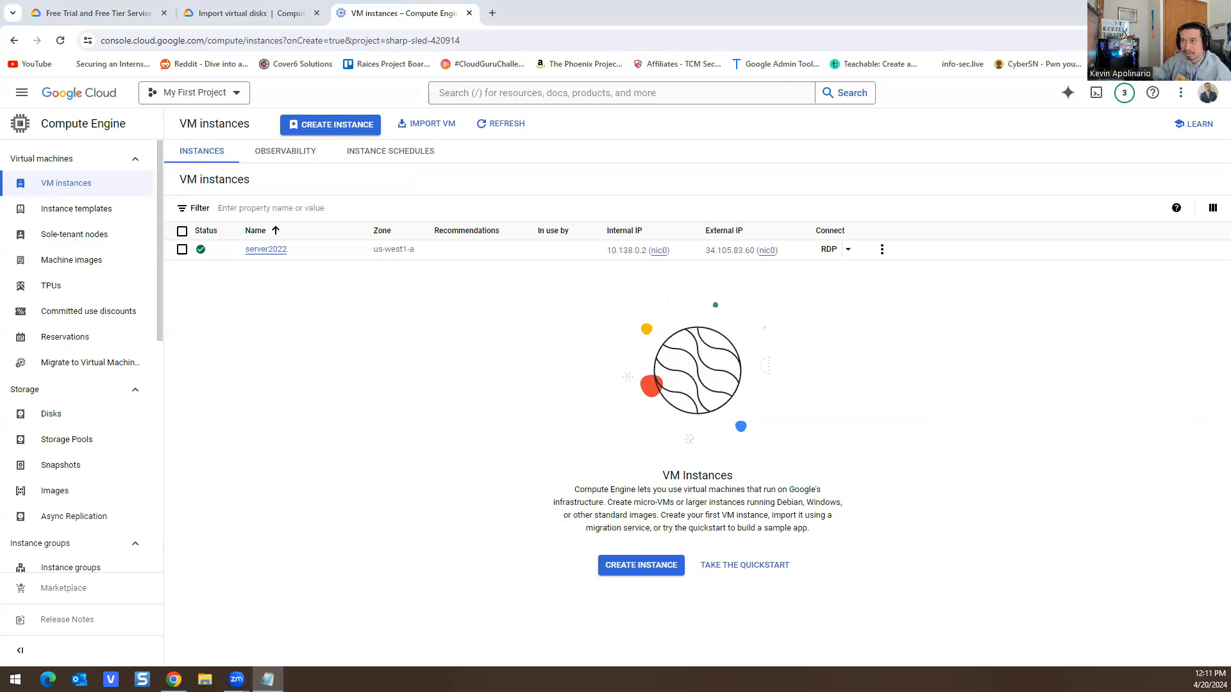
left_click(848, 250)
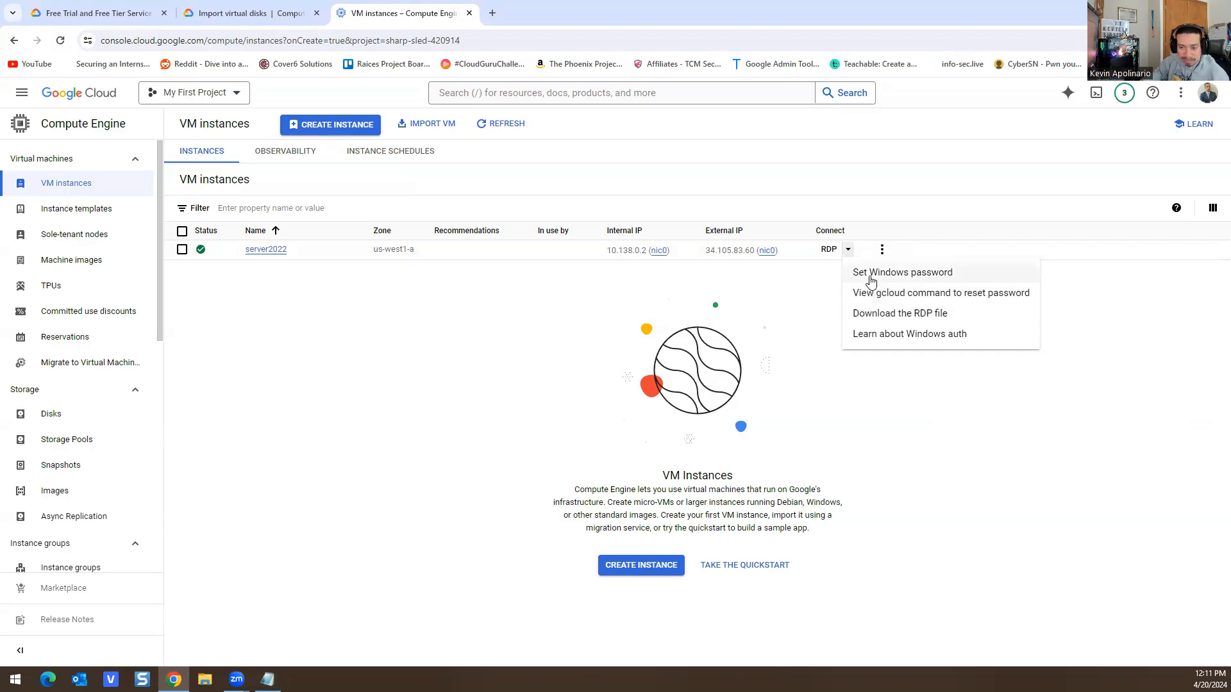
left_click(870, 276)
left_click(722, 467)
left_click(882, 249)
left_click(846, 250)
left_click(848, 250)
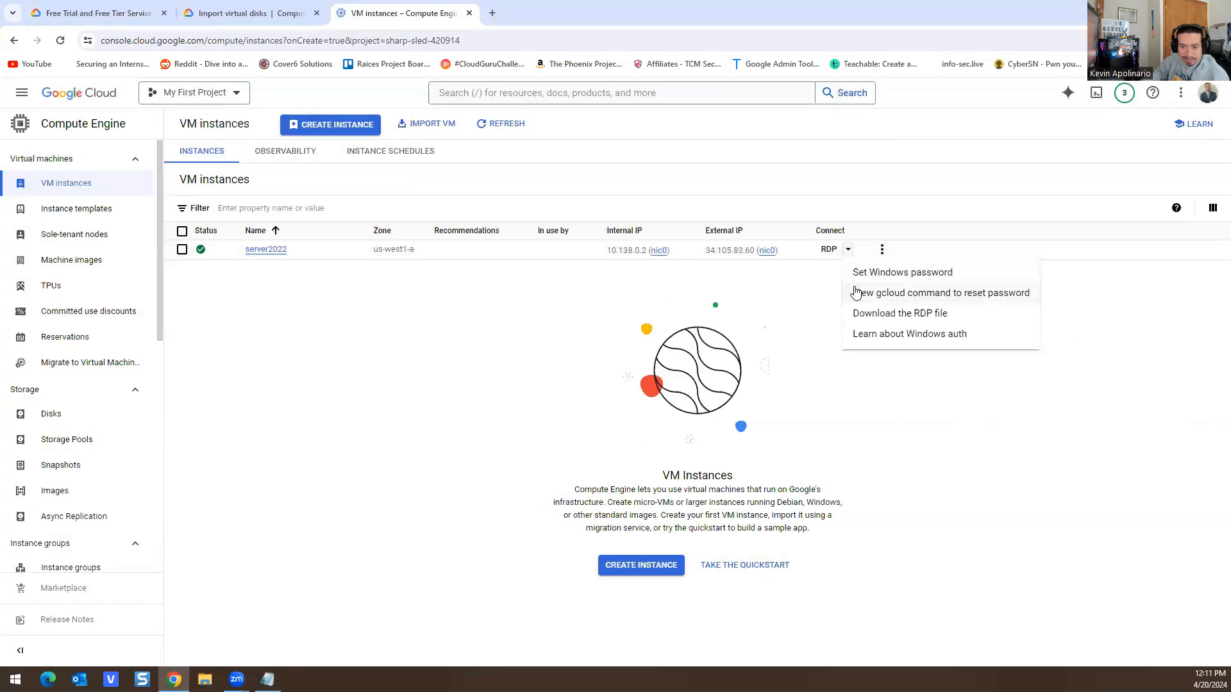
left_click(859, 294)
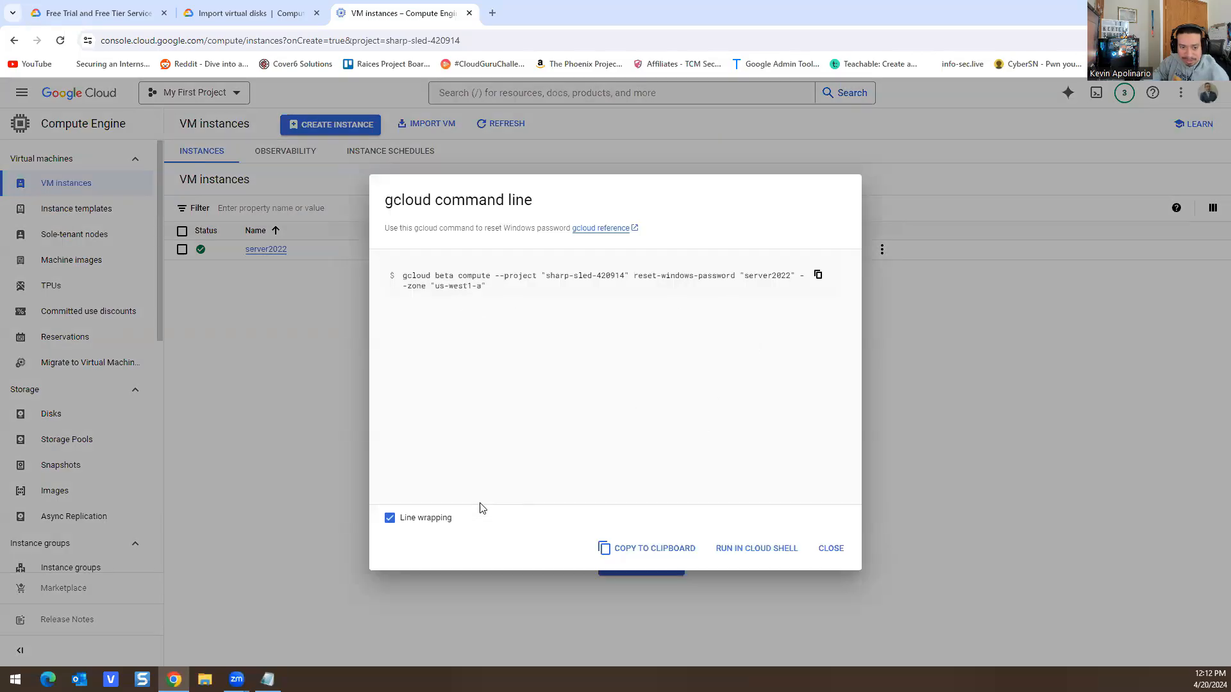
Step: Download the server2022 RDP file and open it to connect to 34.105.83.60
left_click(831, 548)
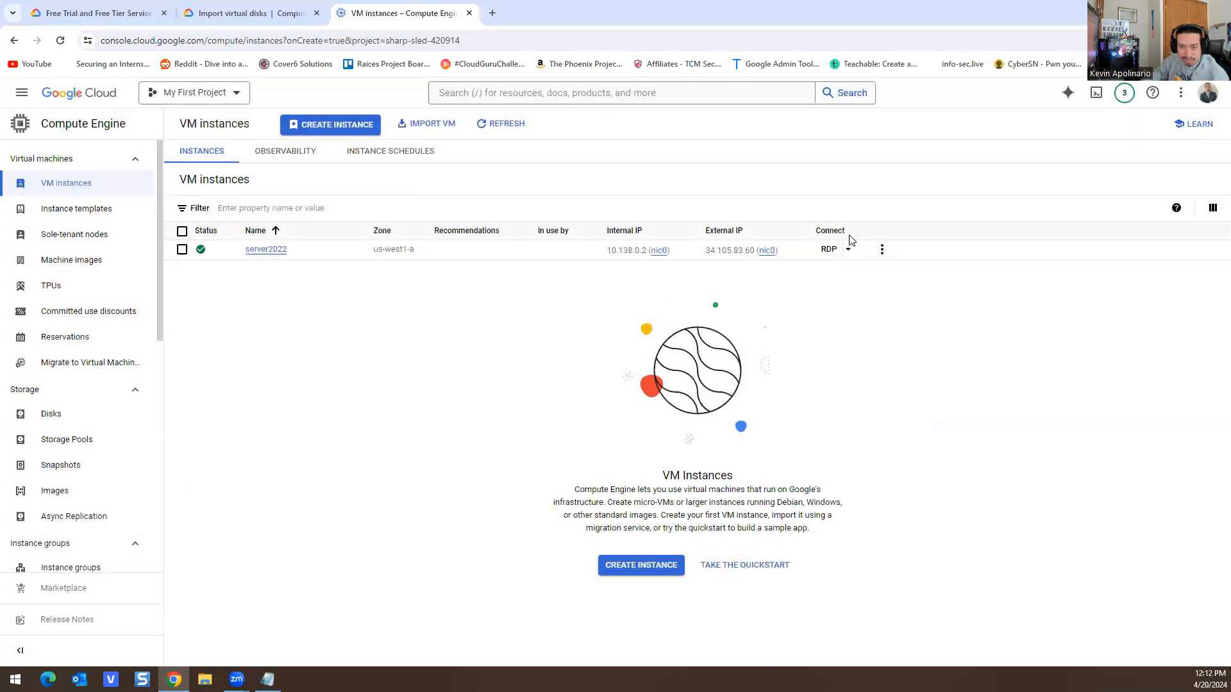
left_click(848, 249)
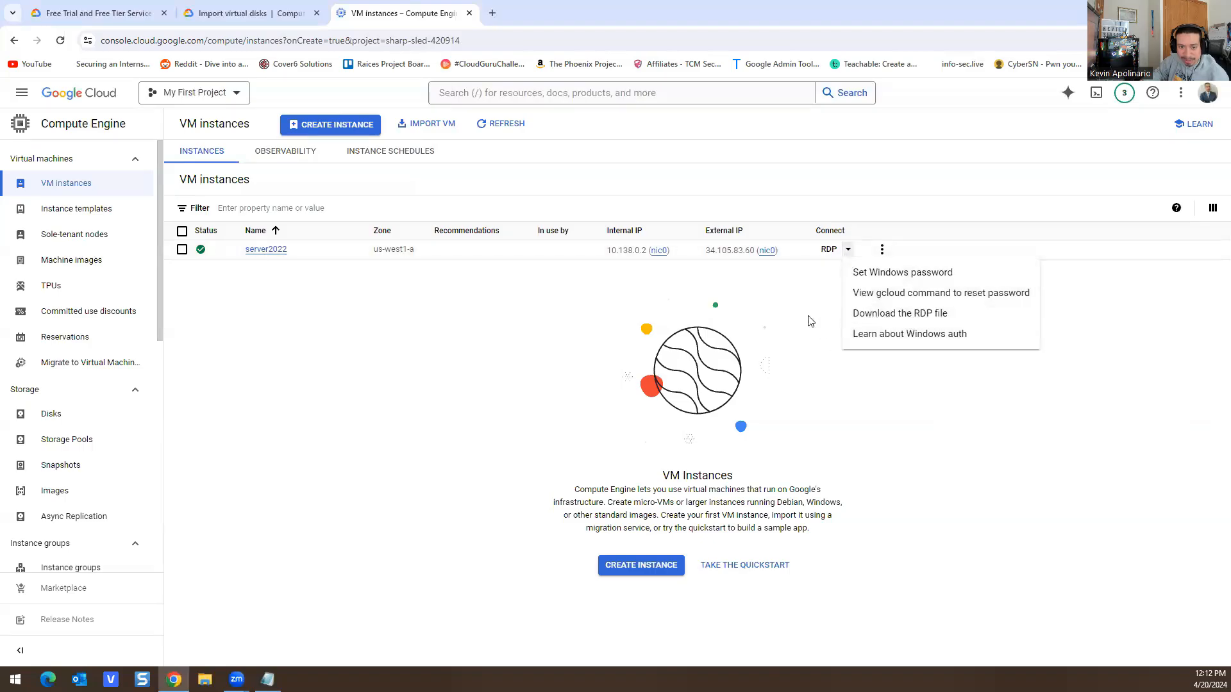
left_click(778, 300)
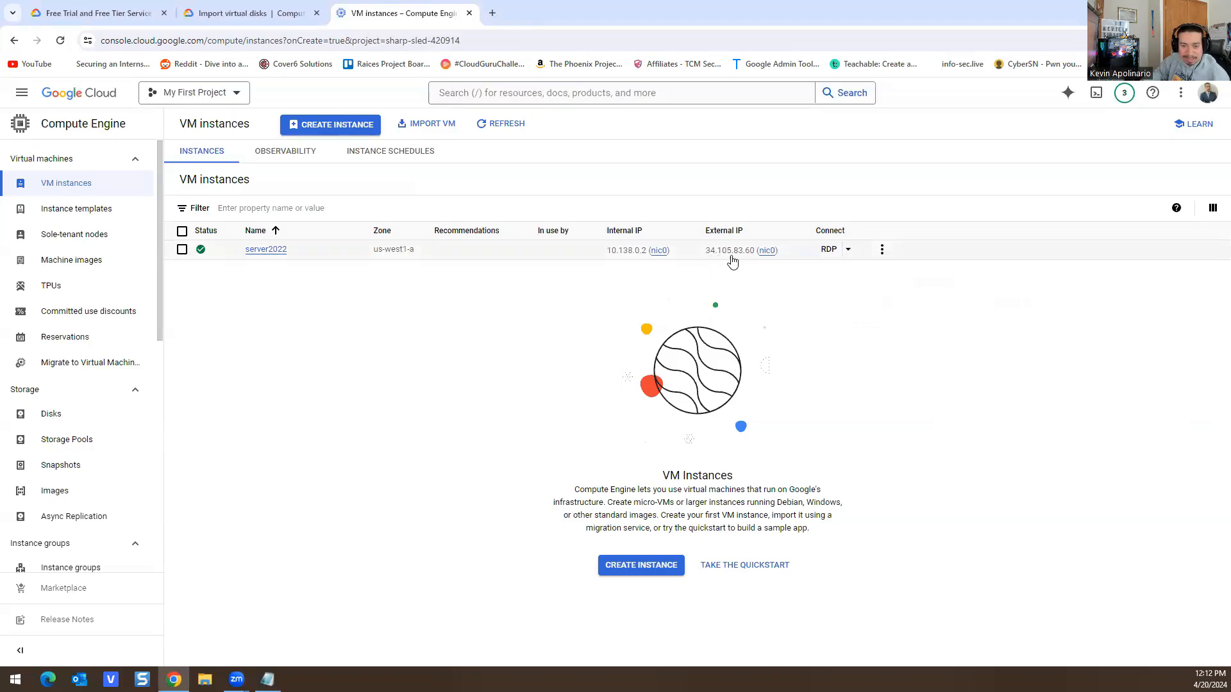
left_click(847, 253)
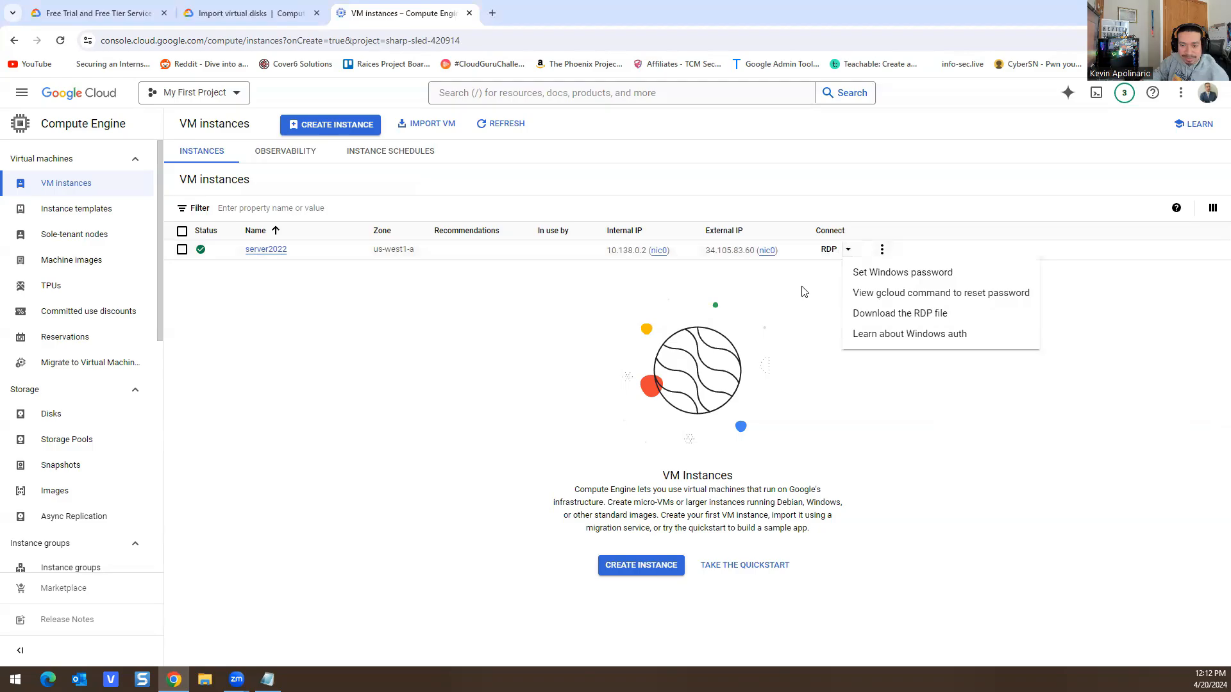
left_click(904, 314)
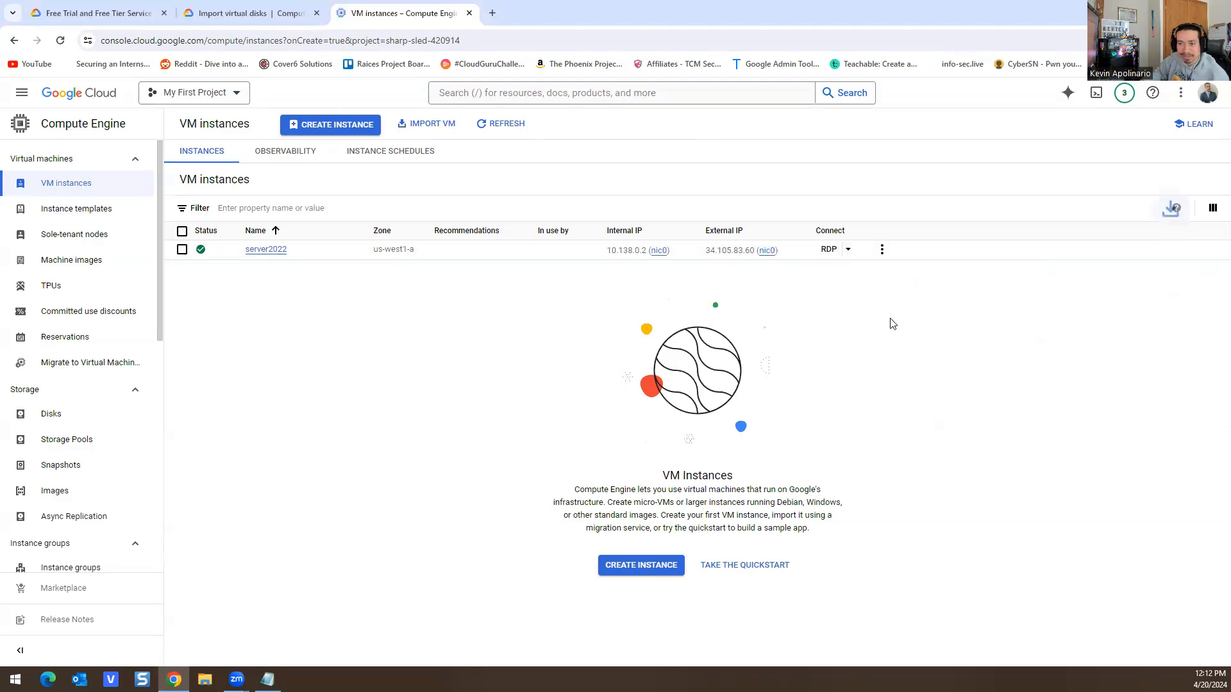
left_click(1033, 75)
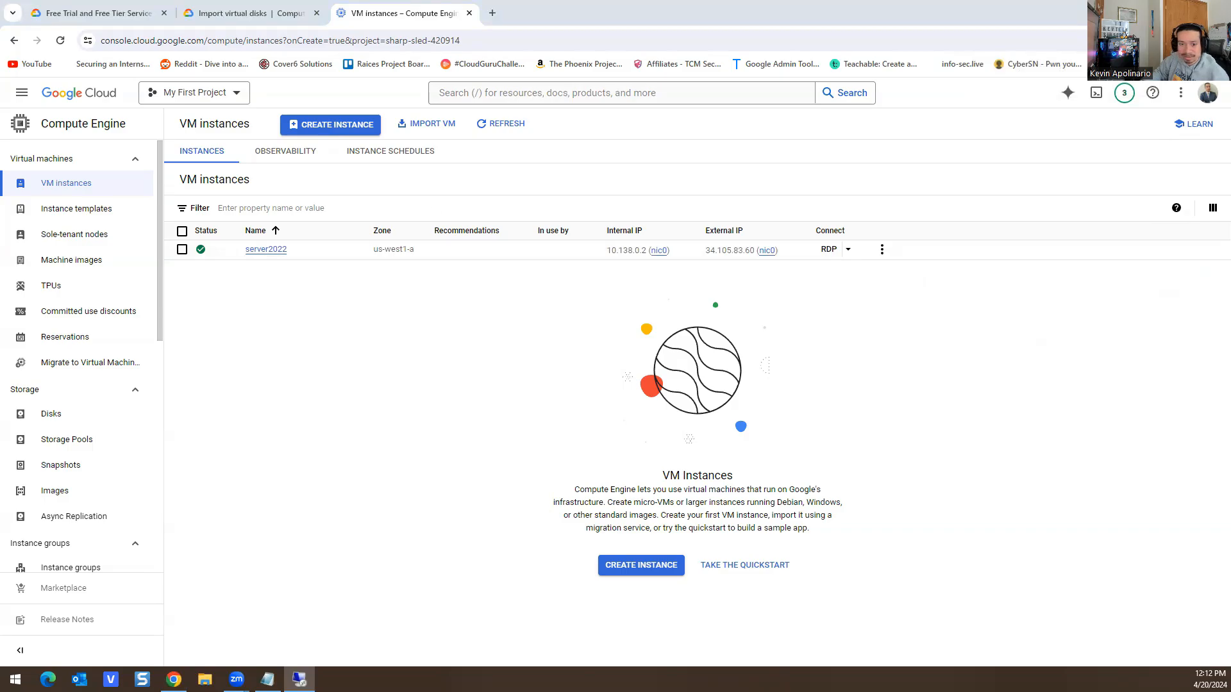
left_click(575, 357)
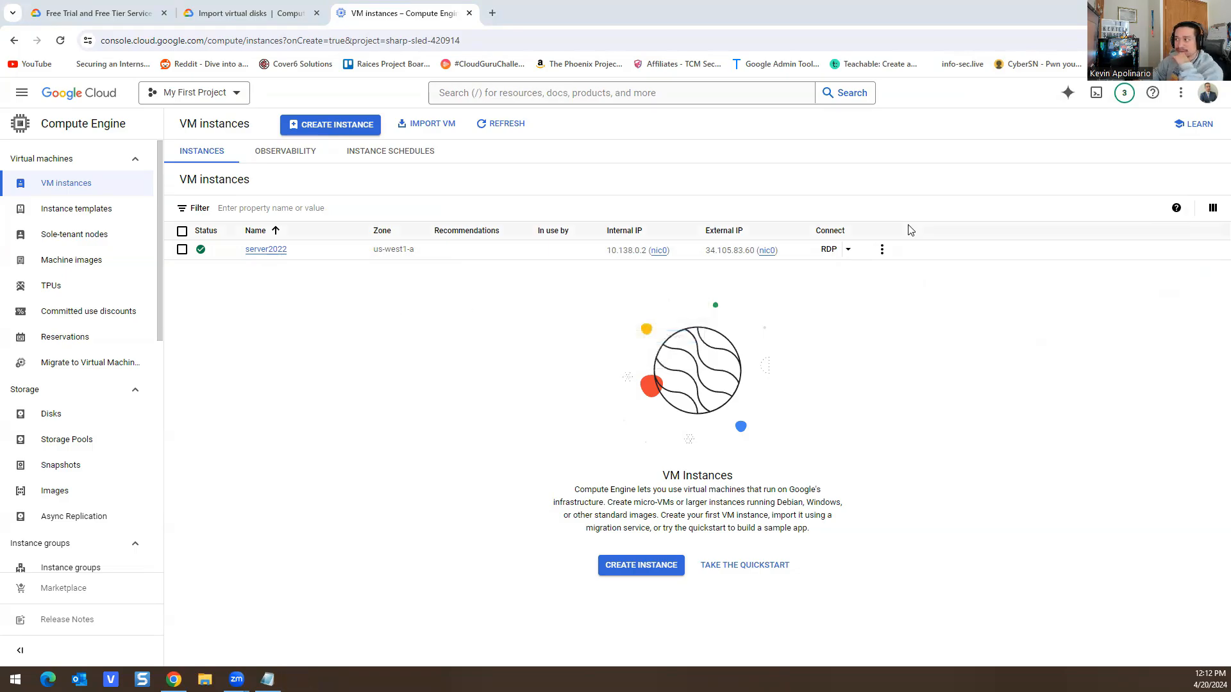
Step: Paste the generated Windows password from Notepad into the credentials prompt and connect to server2022
left_click(849, 250)
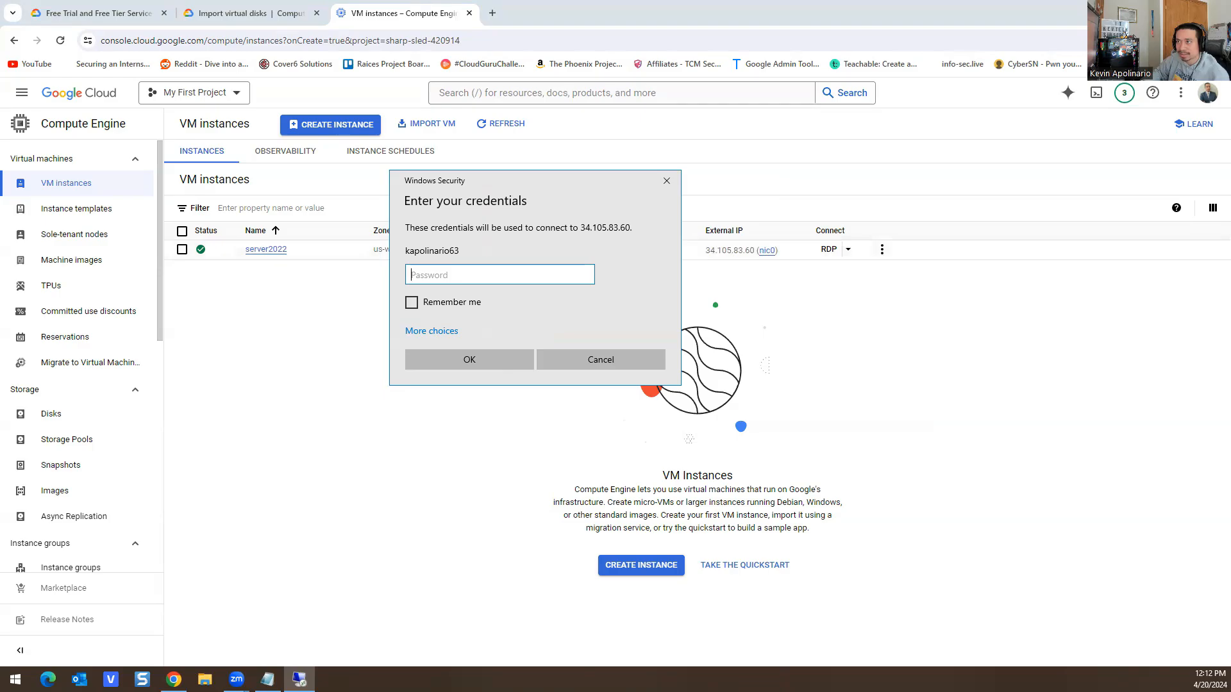
key("alt+Tab")
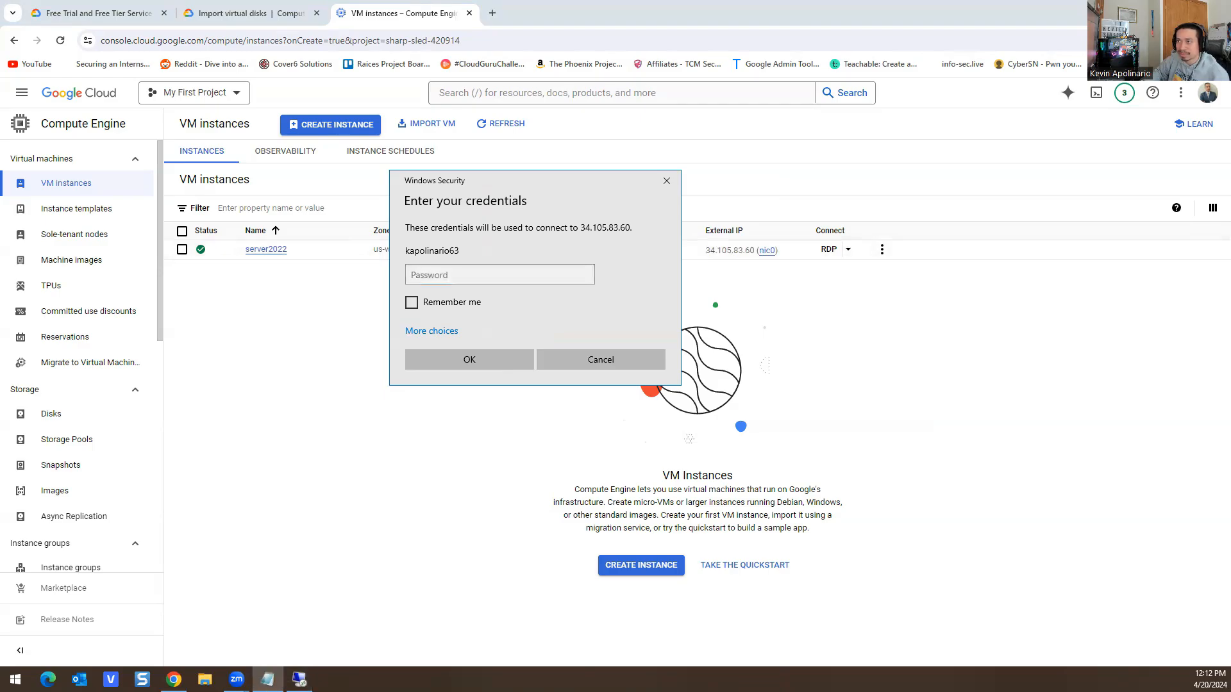
left_click(494, 275)
key("ctrl+v")
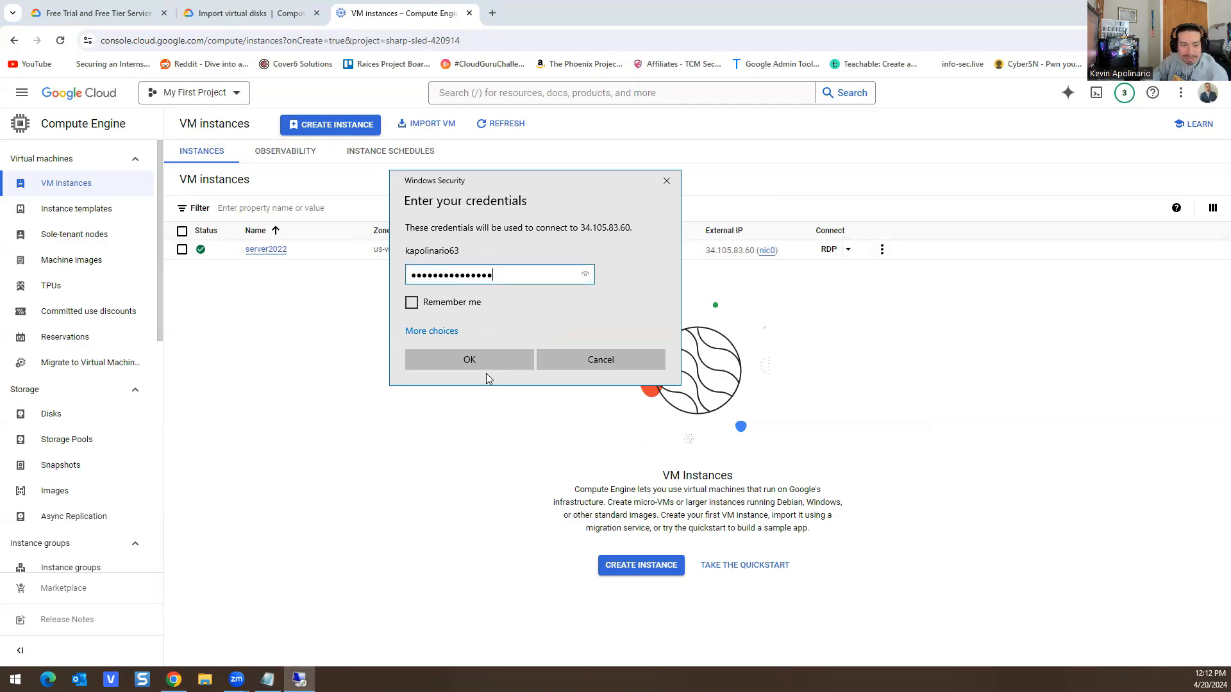
left_click(438, 350)
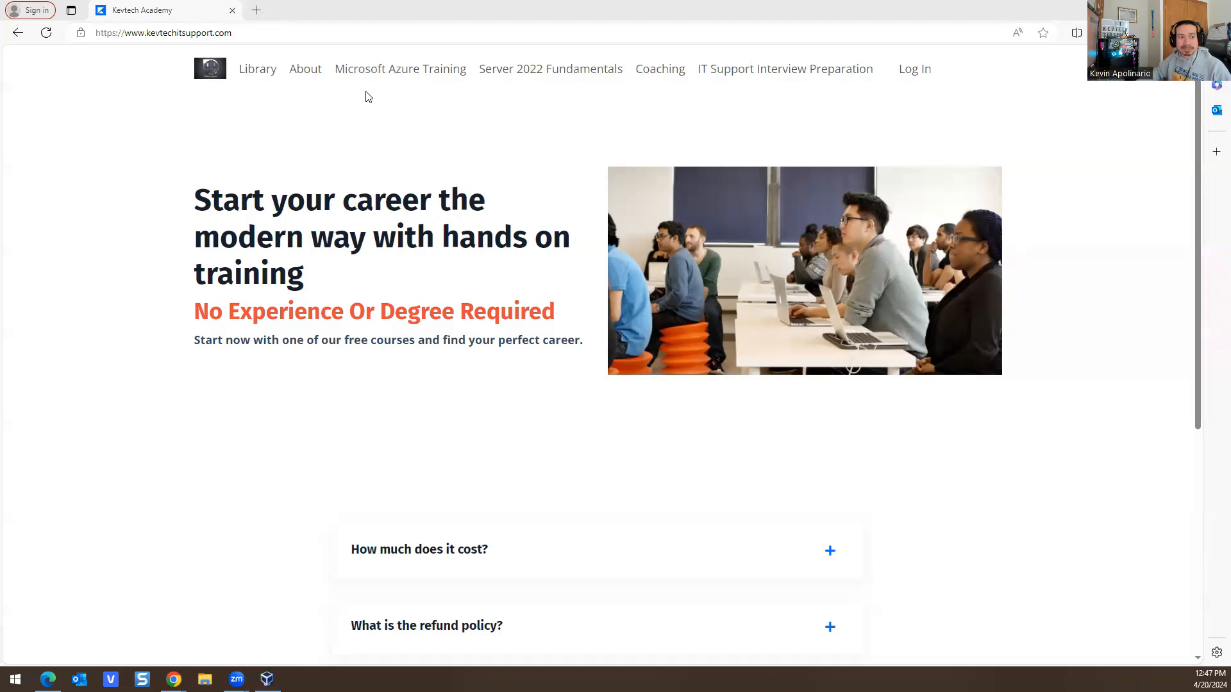
left_click(388, 77)
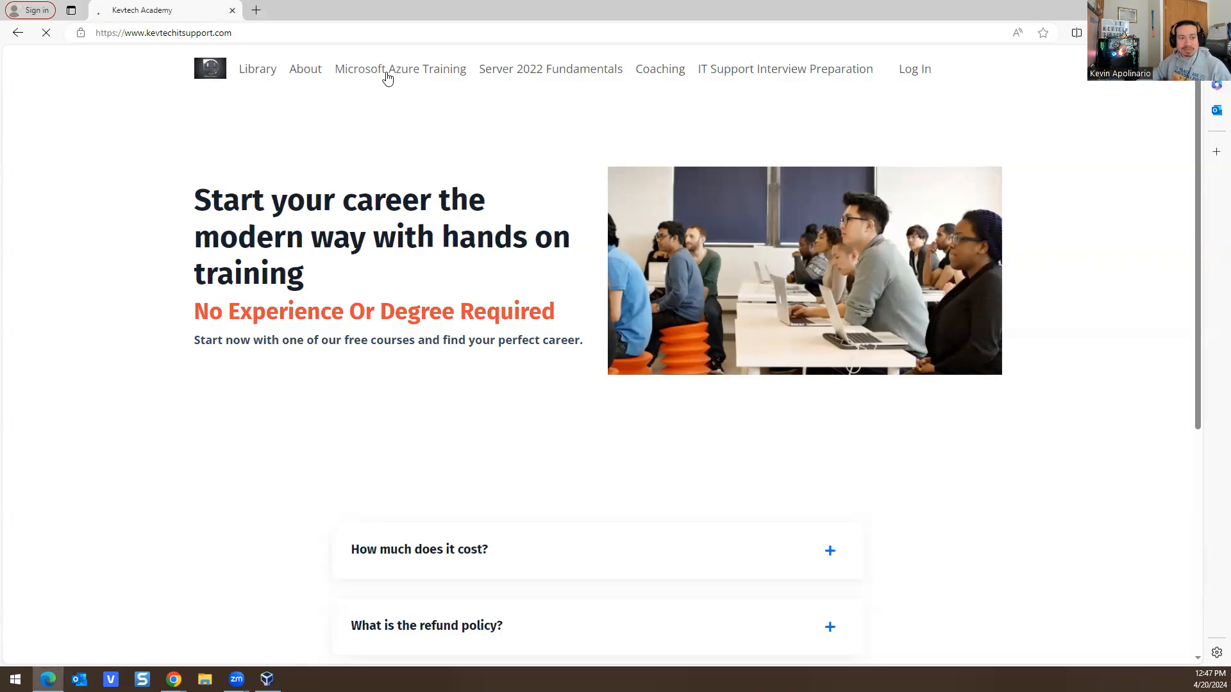
scroll(388, 202, "down", 15)
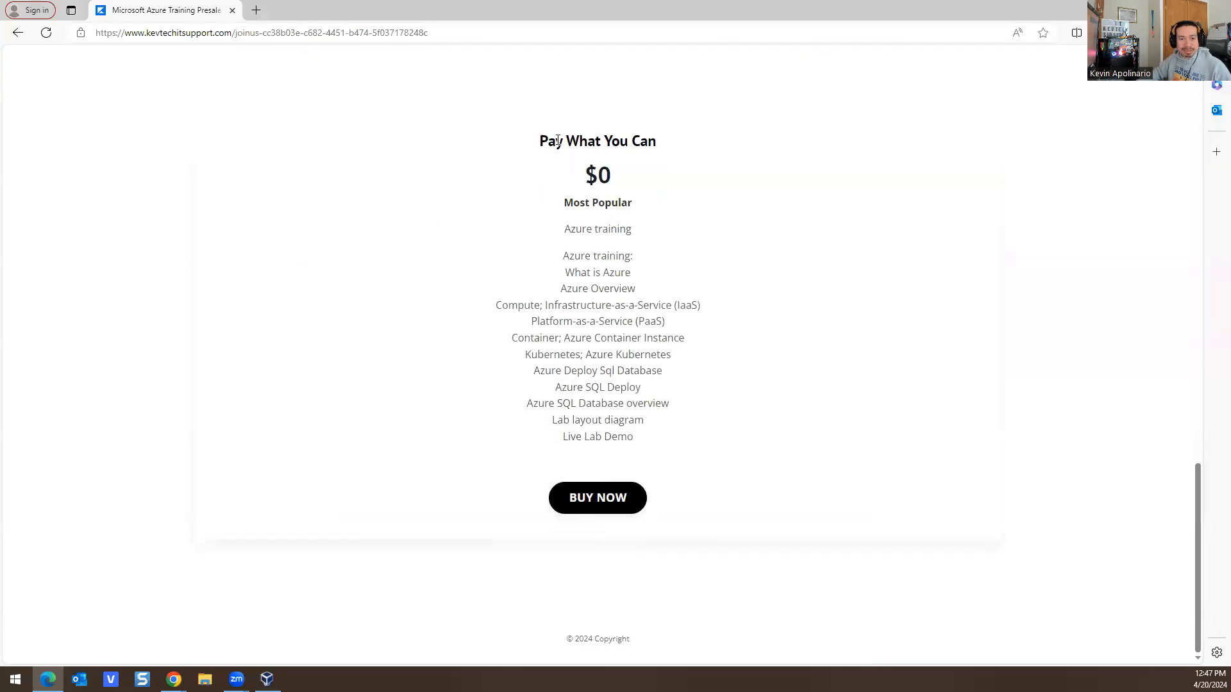
left_click_drag(539, 139, 655, 190)
left_click(655, 190)
scroll(556, 220, "up", 5)
scroll(525, 320, "down", 6)
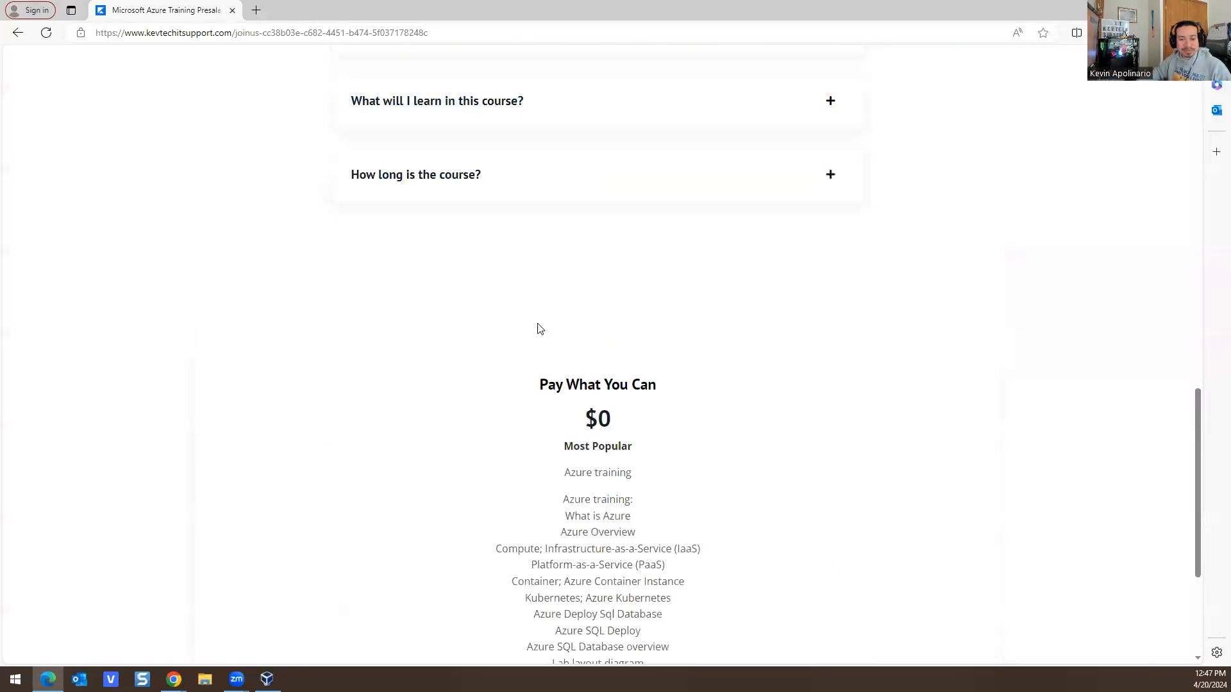
left_click(595, 495)
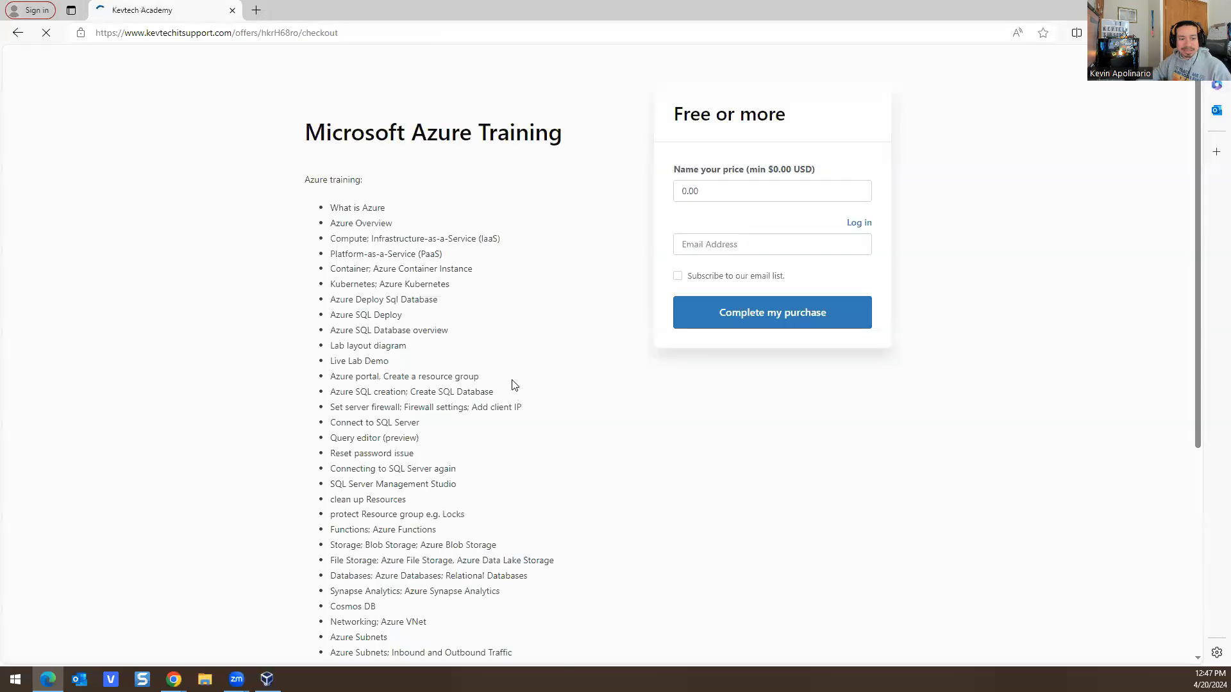
scroll(472, 346, "down", 5)
scroll(428, 354, "up", 5)
left_click(18, 32)
scroll(298, 301, "up", 6)
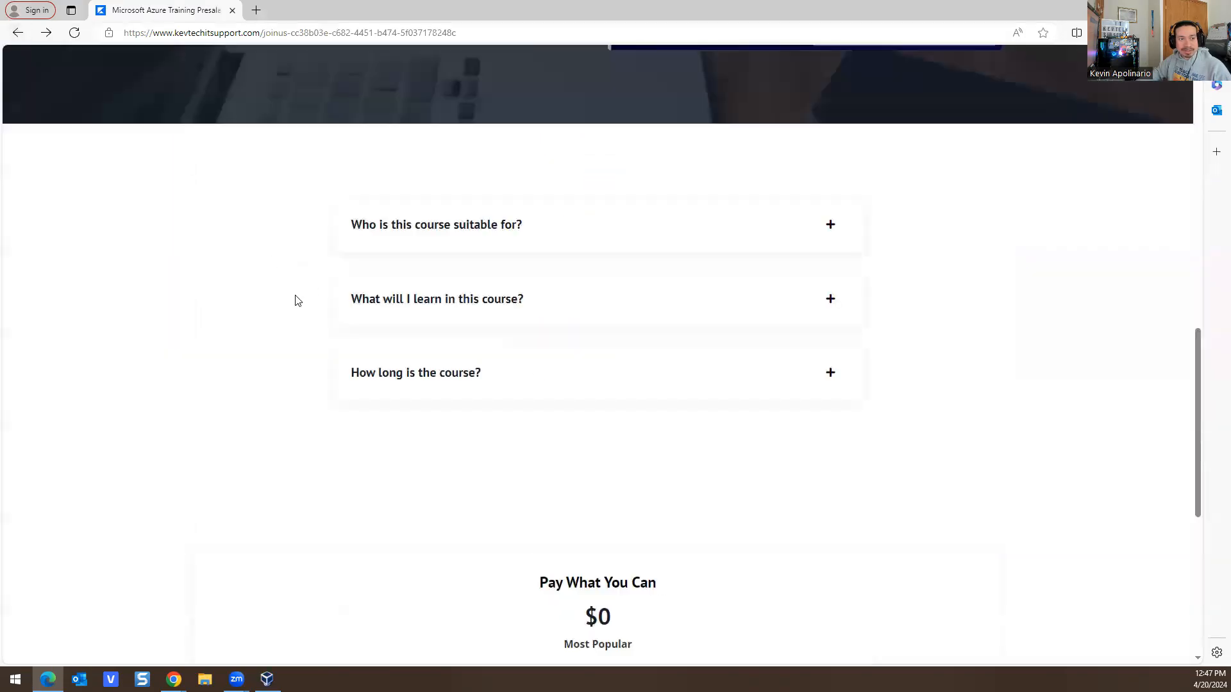
scroll(299, 301, "up", 10)
left_click(17, 32)
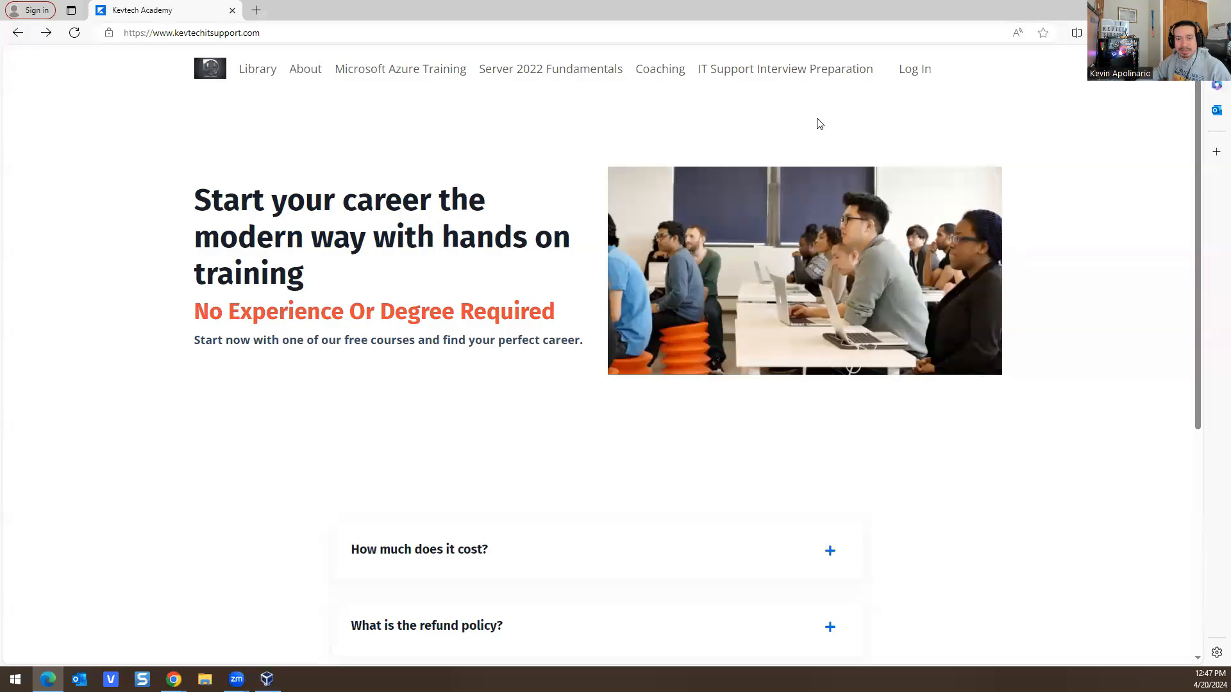
left_click(769, 72)
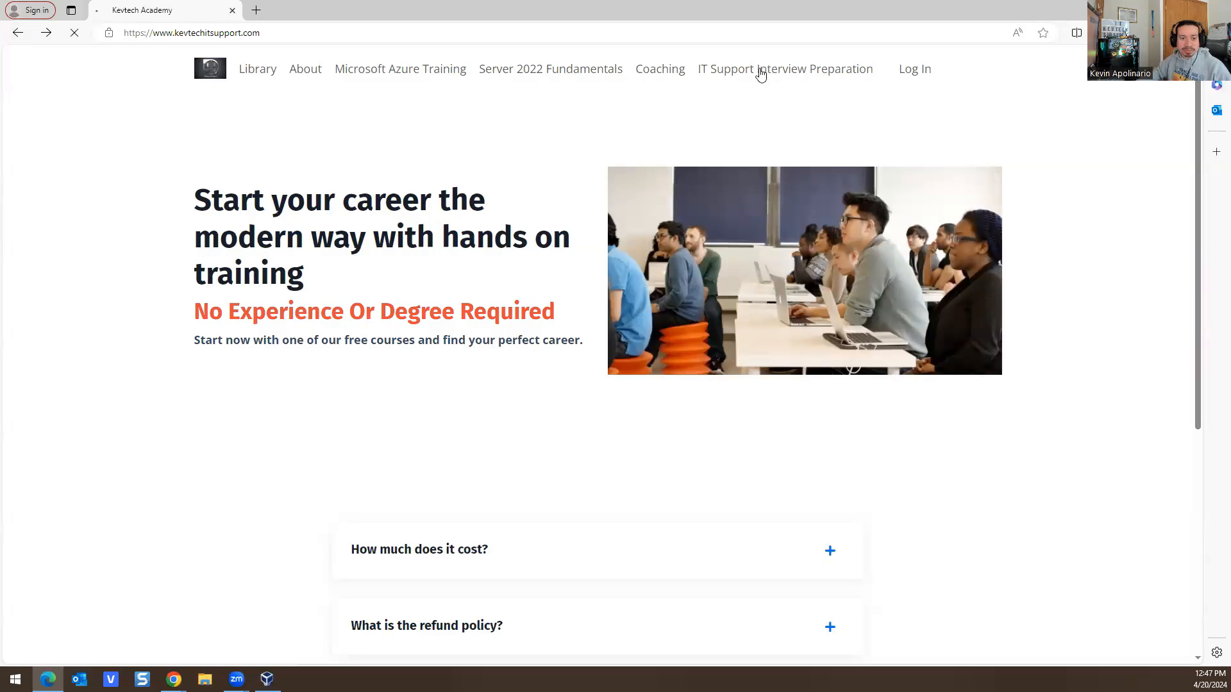
scroll(541, 185, "down", 20)
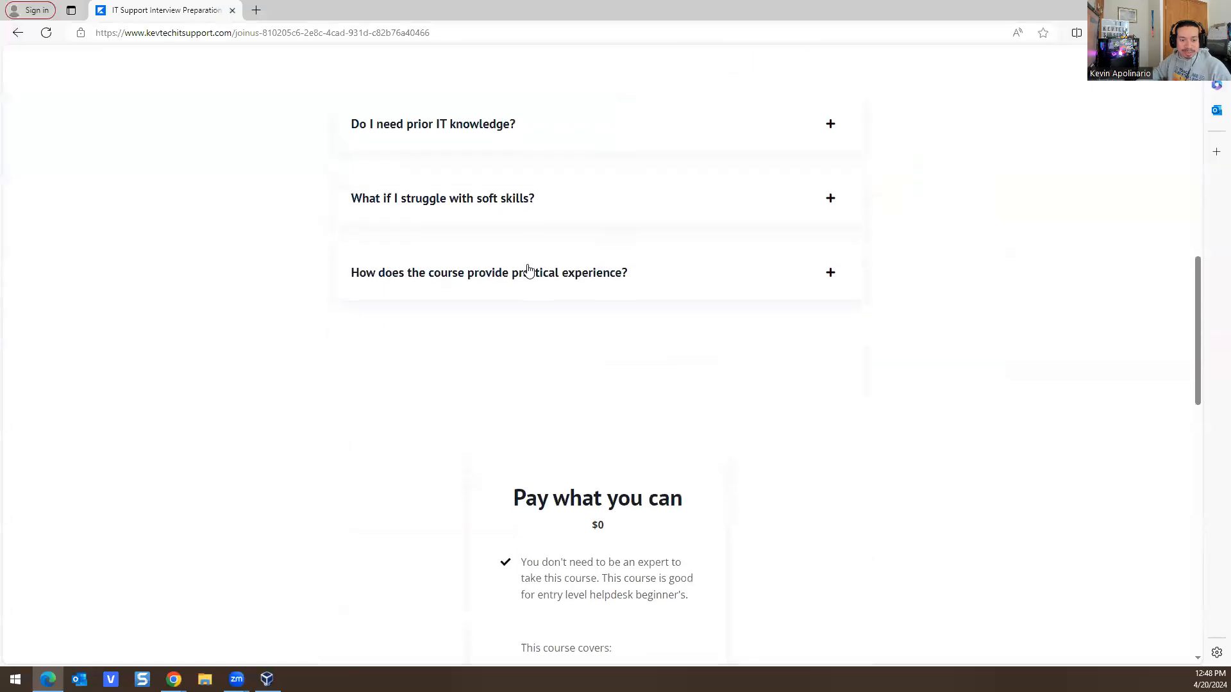
scroll(567, 385, "up", 5)
scroll(559, 308, "down", 3)
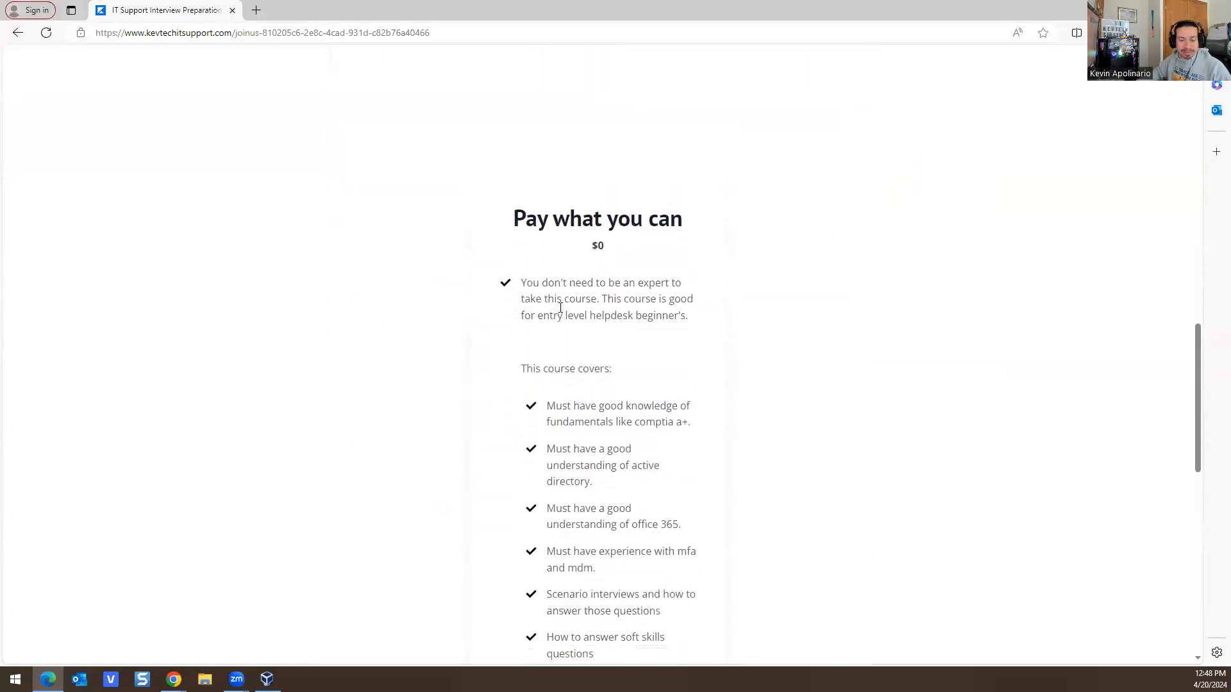
scroll(564, 262, "up", 4)
scroll(564, 259, "up", 5)
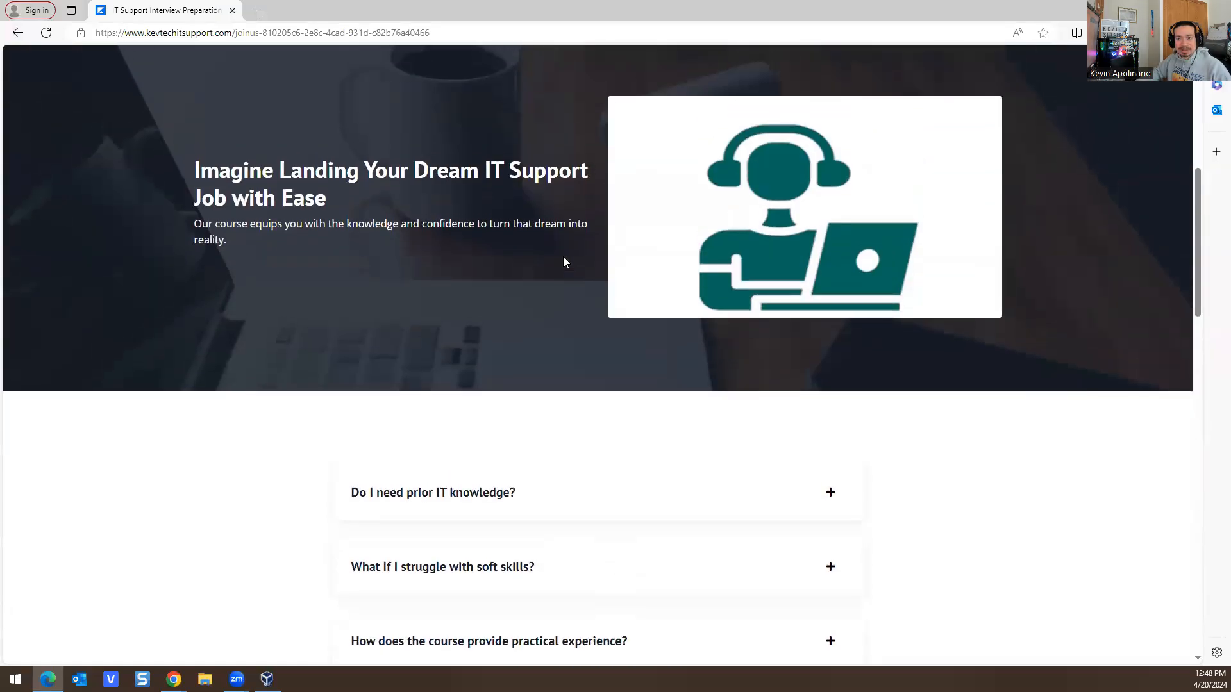
scroll(627, 230, "down", 10)
scroll(610, 248, "up", 12)
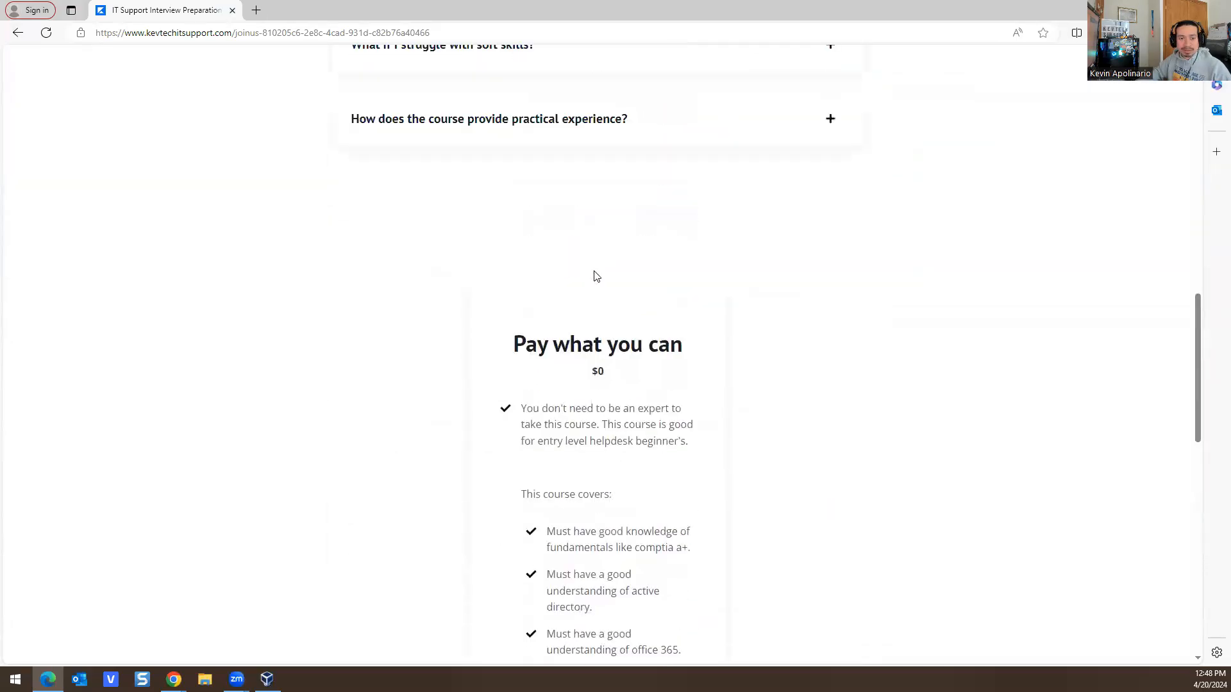
scroll(572, 324, "up", 5)
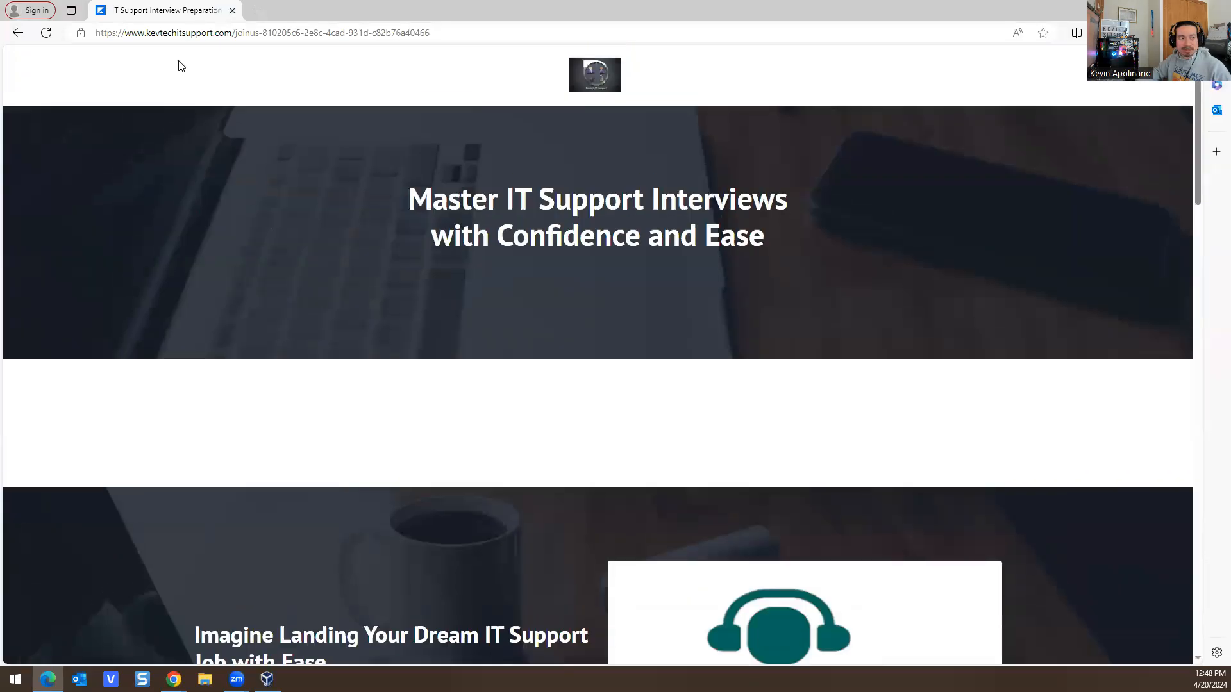
left_click(16, 31)
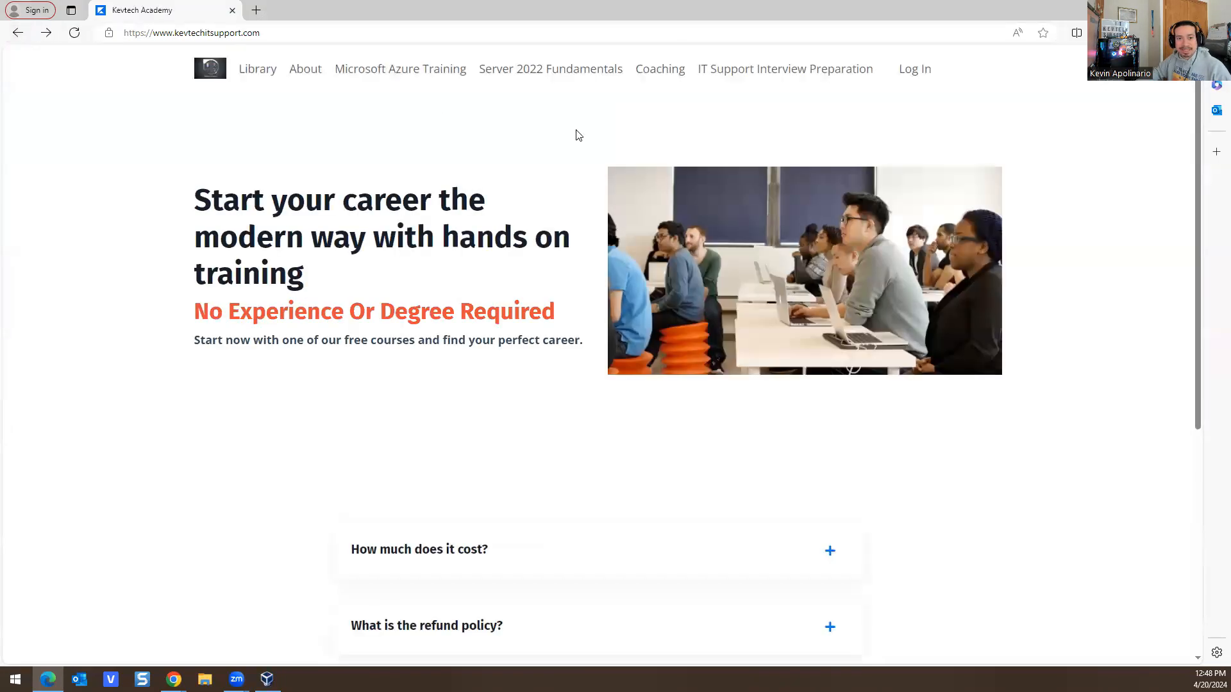
left_click(517, 74)
scroll(673, 387, "down", 8)
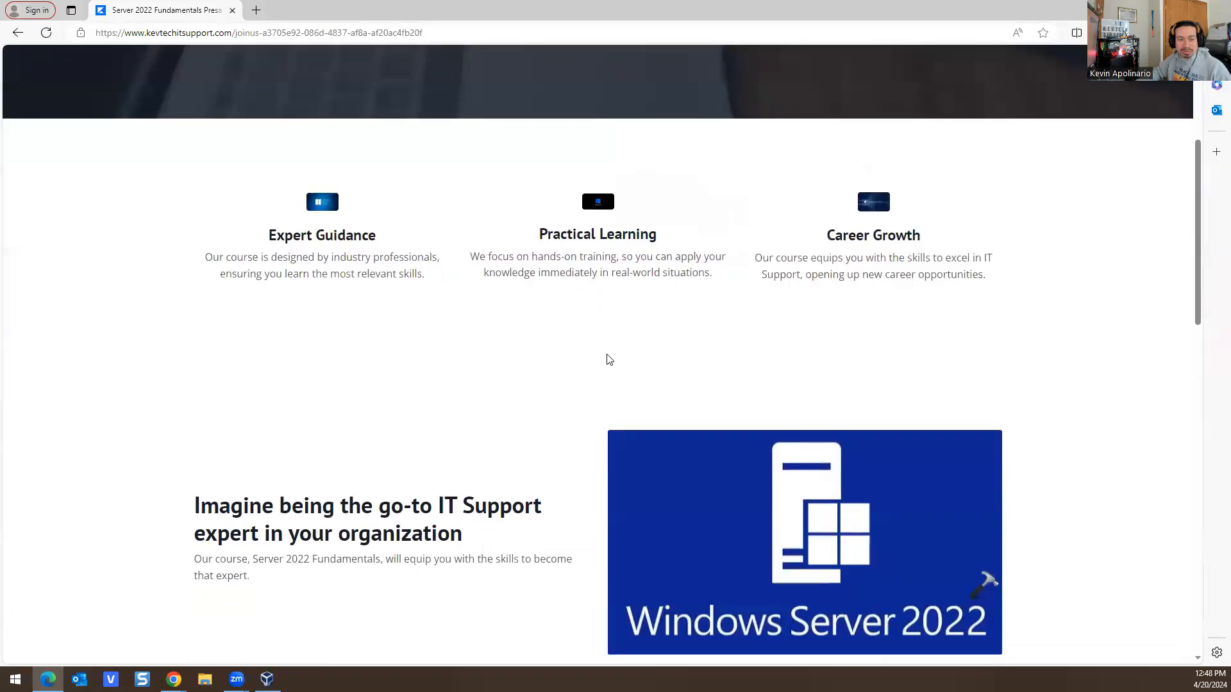
scroll(593, 374, "down", 11)
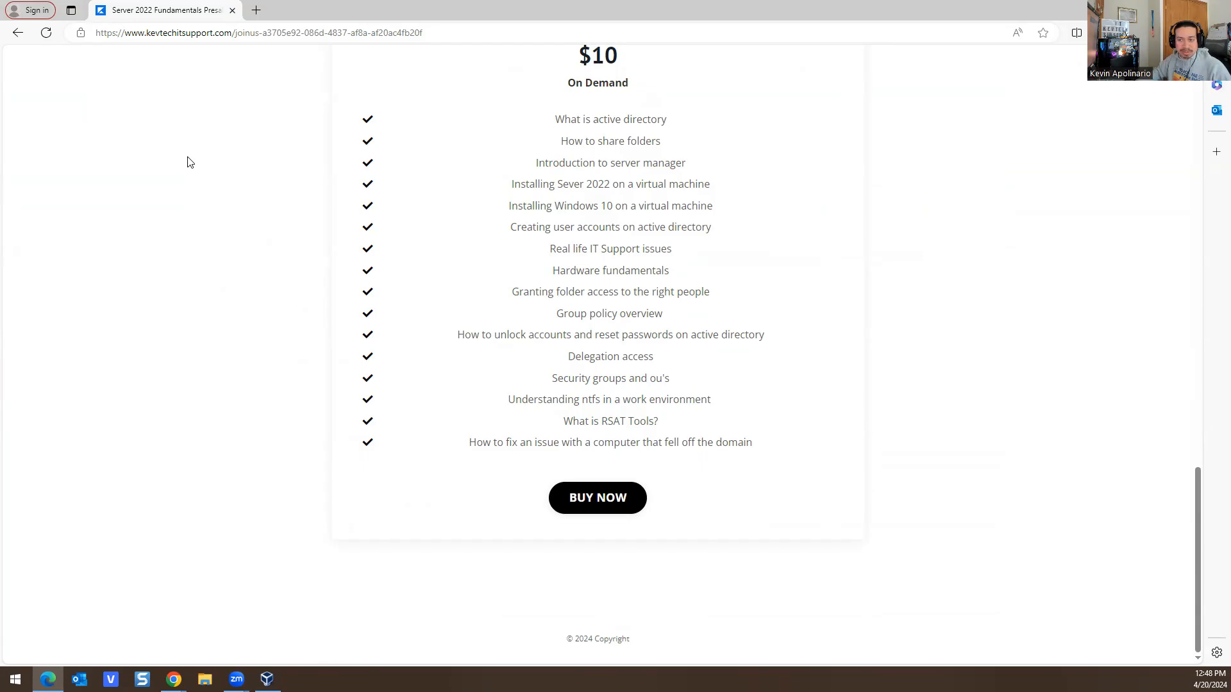
scroll(187, 162, "up", 15)
scroll(289, 201, "down", 12)
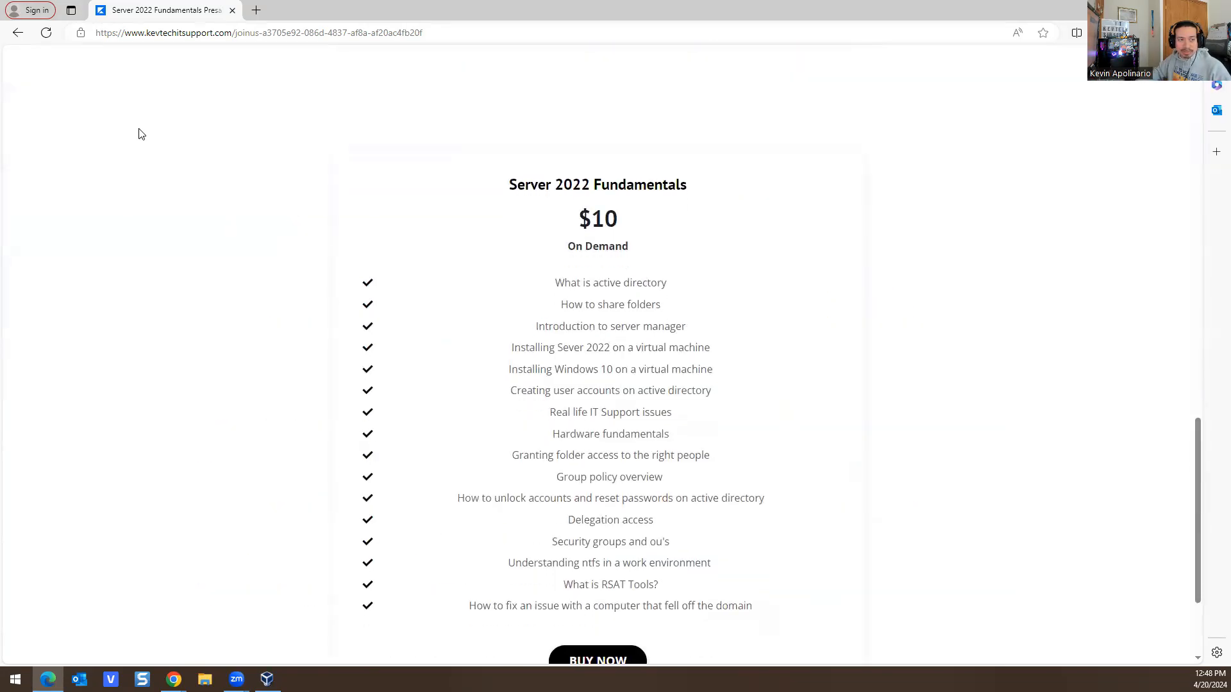
right_click(18, 37)
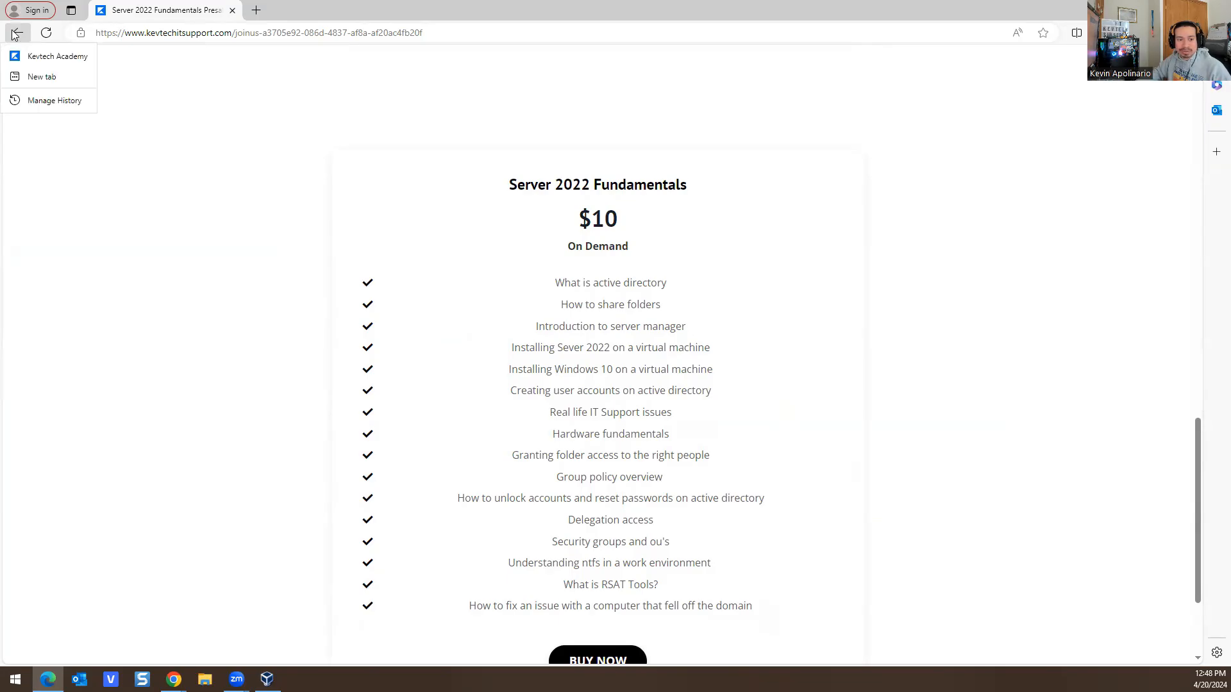
left_click(18, 35)
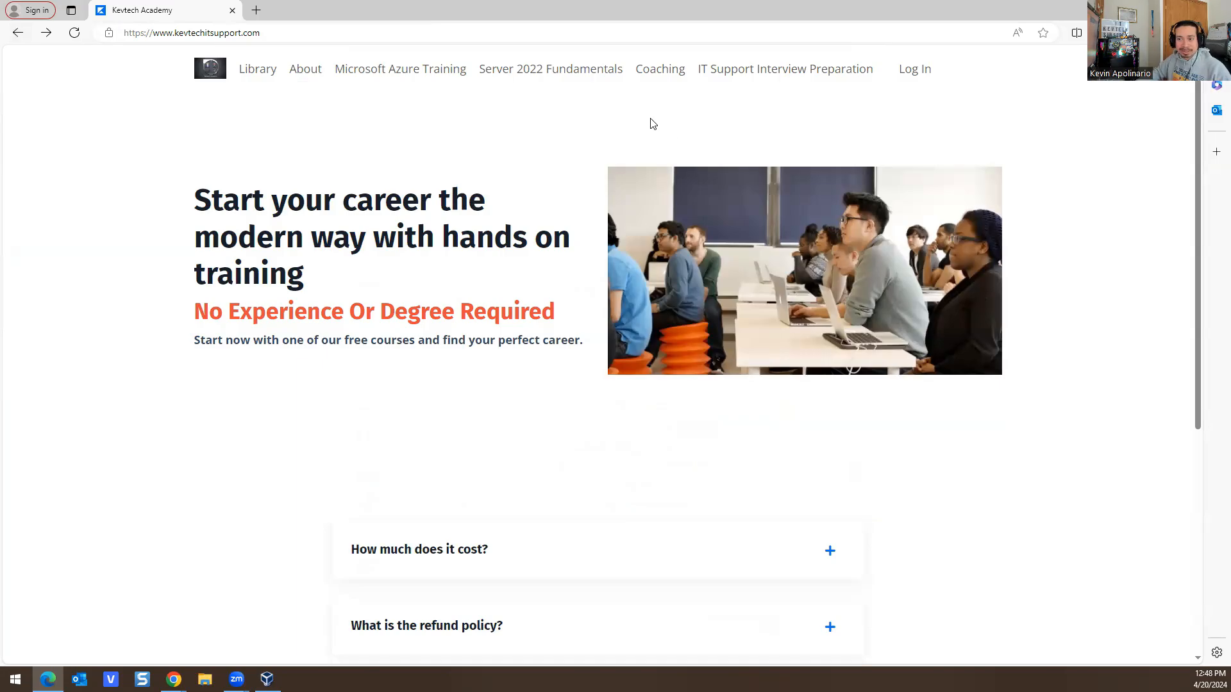
Step: Browse the Coaching page's Branding Yourself In Tech mentoring, private Discord perk and $125/m pricing
left_click(655, 75)
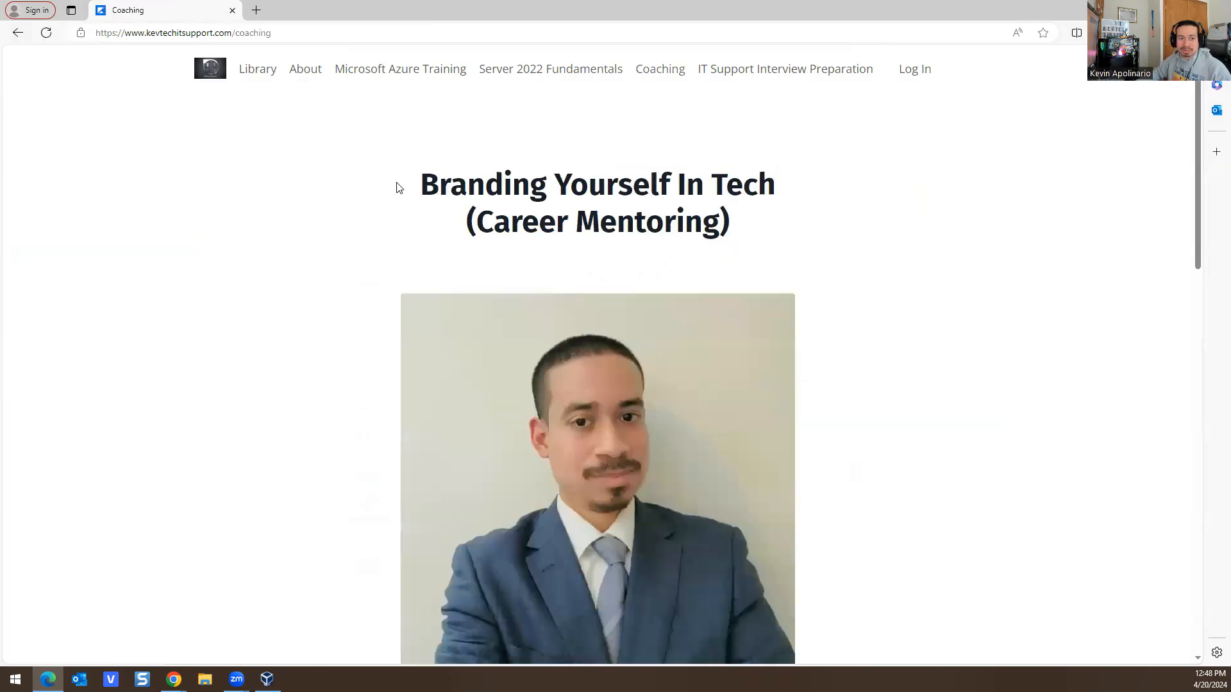
scroll(359, 320, "down", 10)
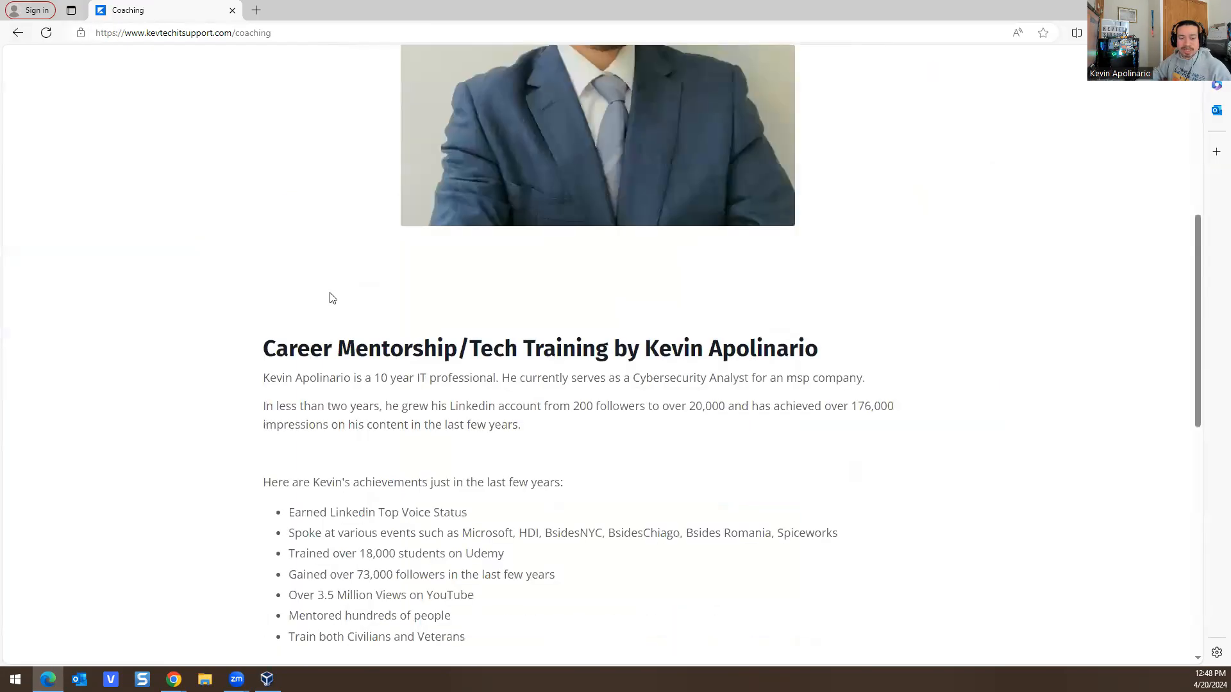
scroll(541, 283, "down", 6)
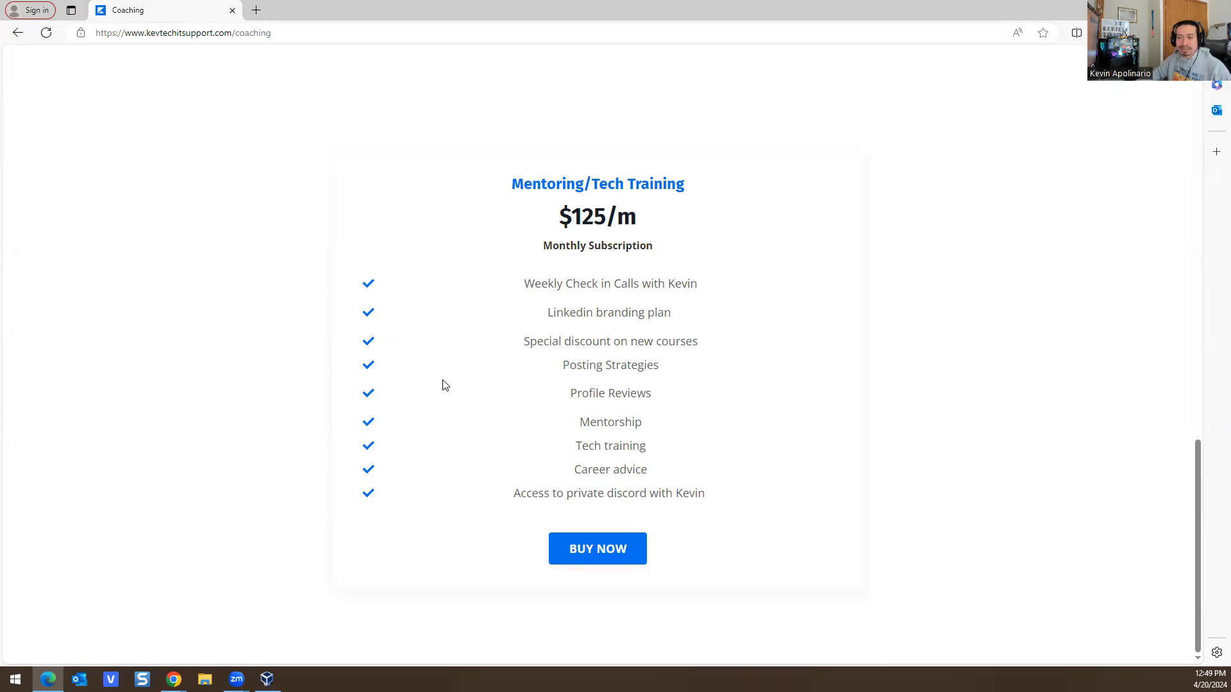
left_click_drag(532, 496, 703, 486)
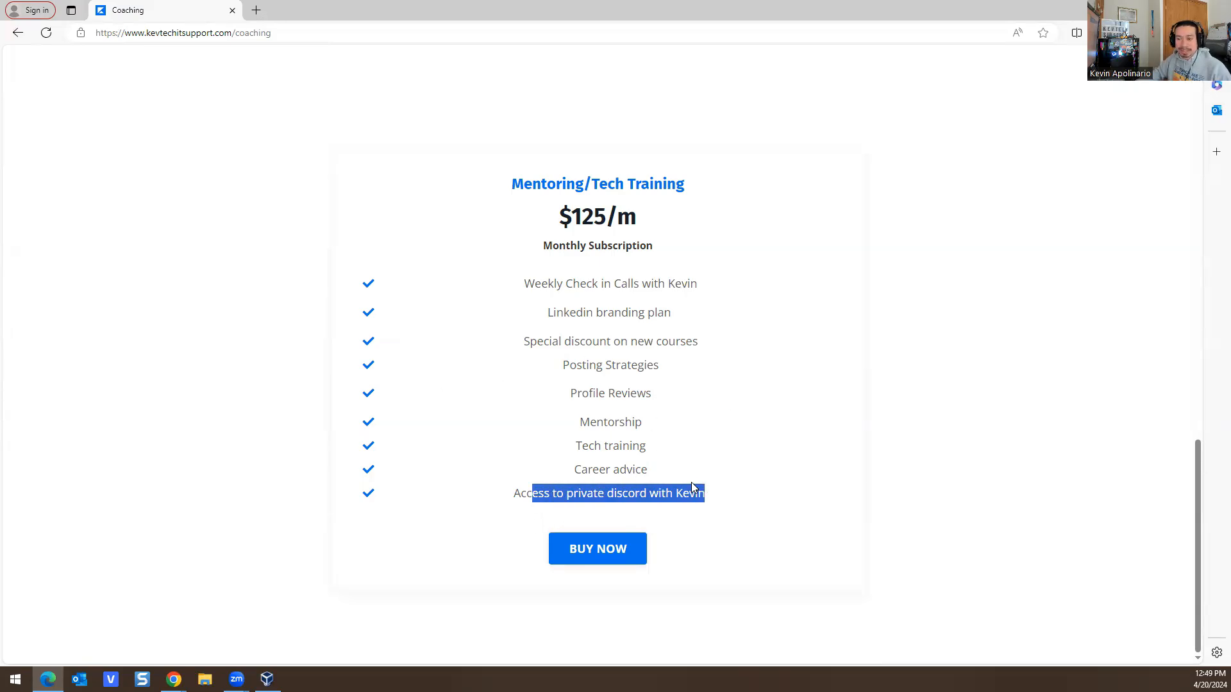
left_click(692, 486)
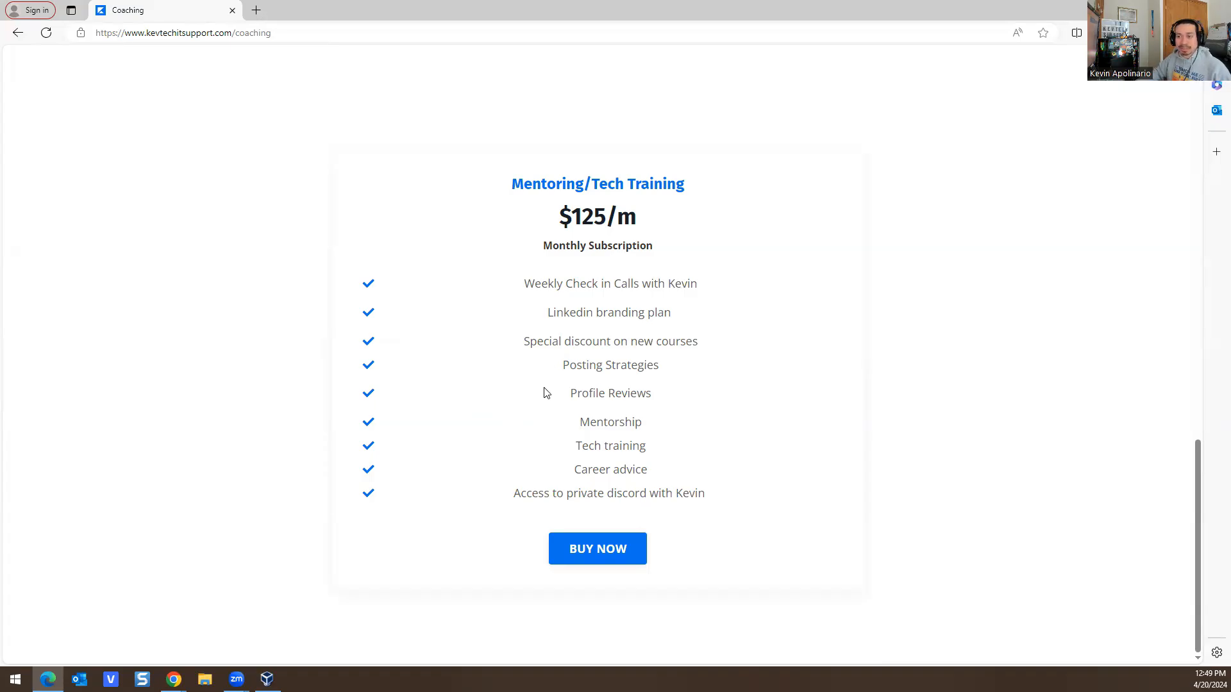
scroll(544, 393, "up", 15)
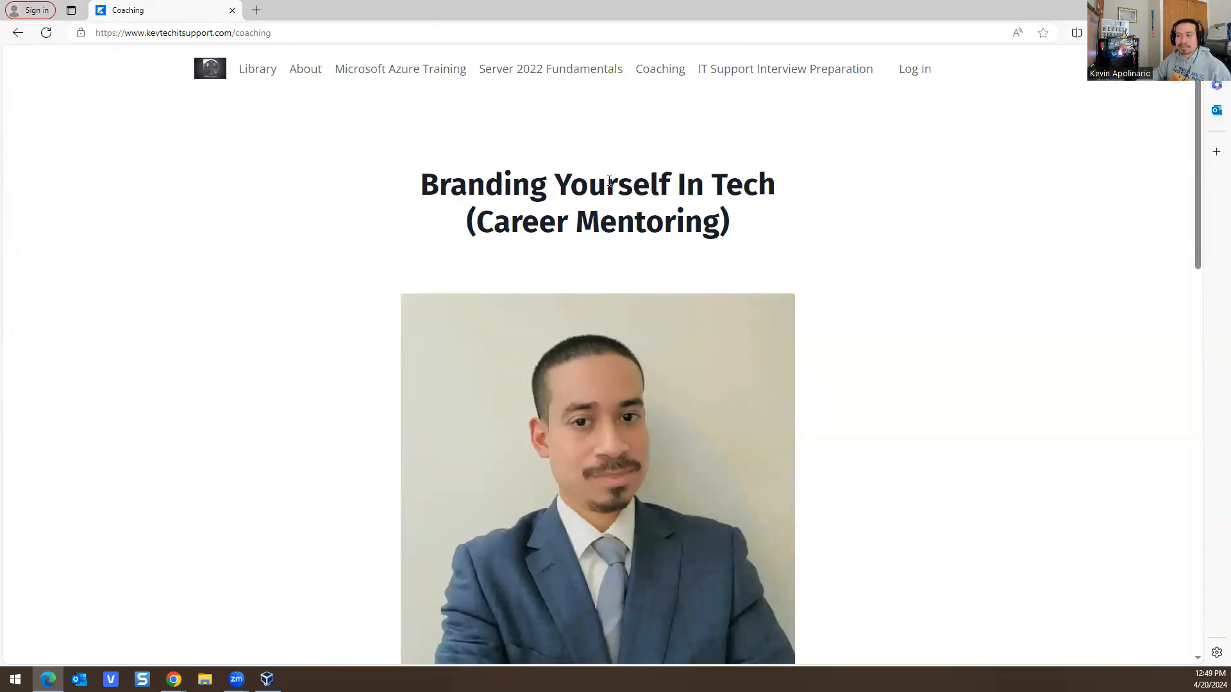
scroll(500, 260, "down", 15)
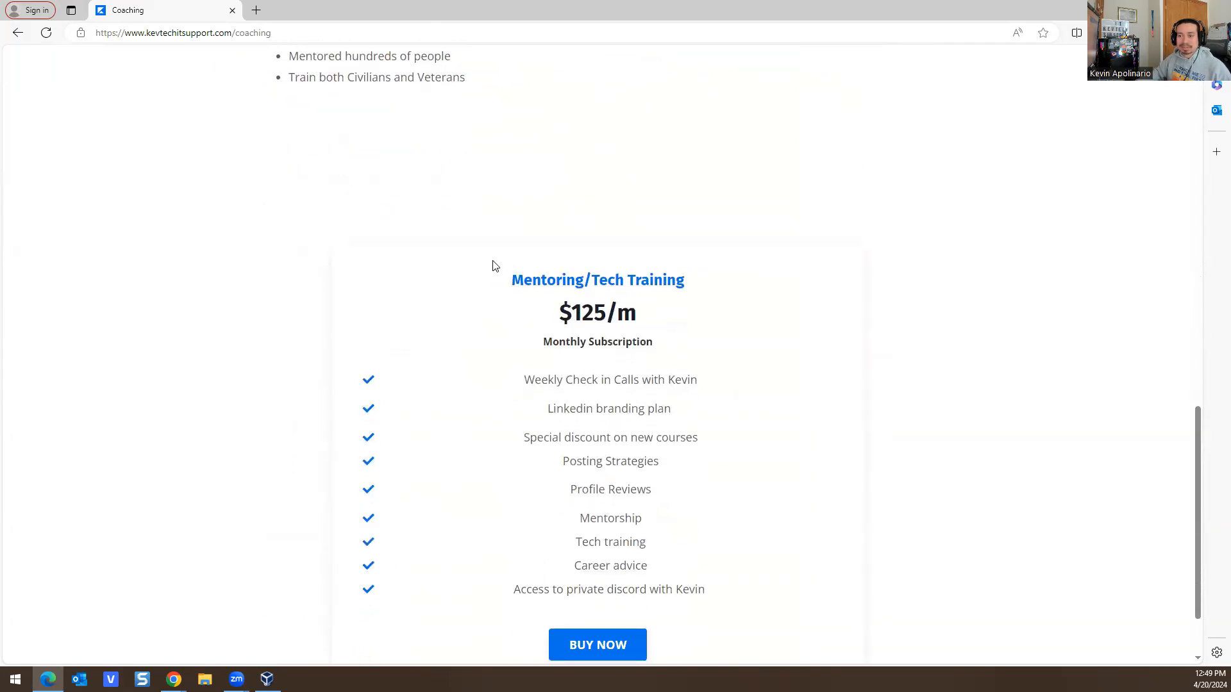
scroll(556, 248, "up", 15)
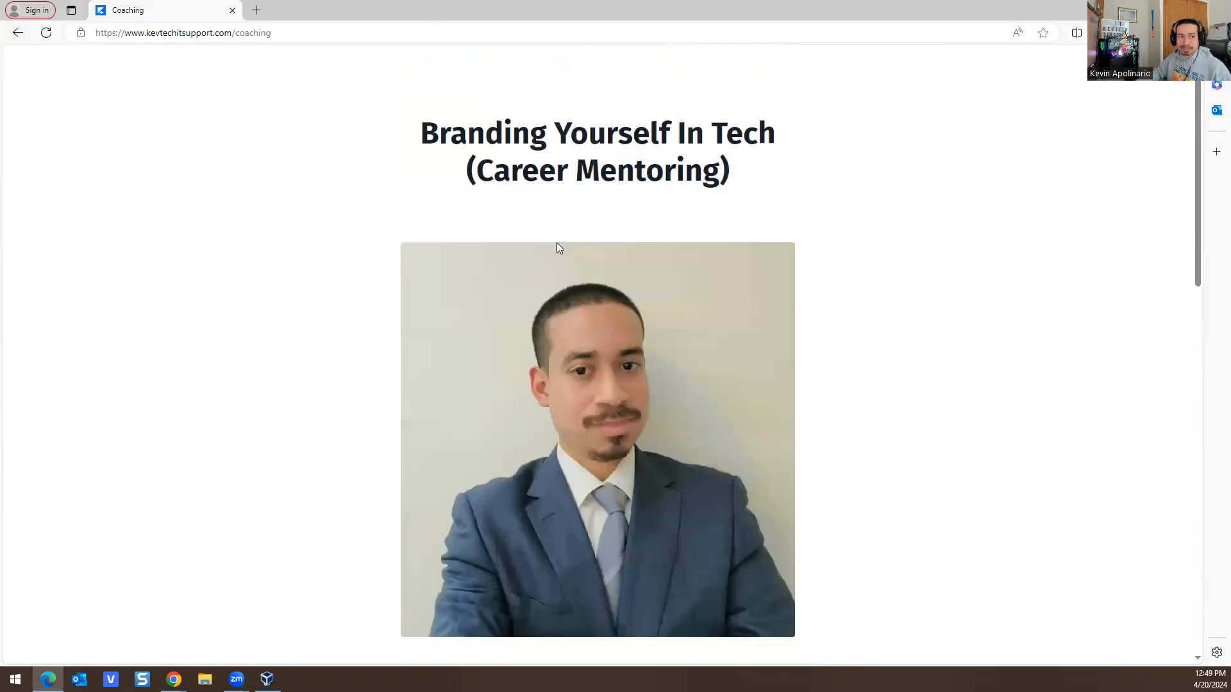
scroll(618, 282, "down", 5)
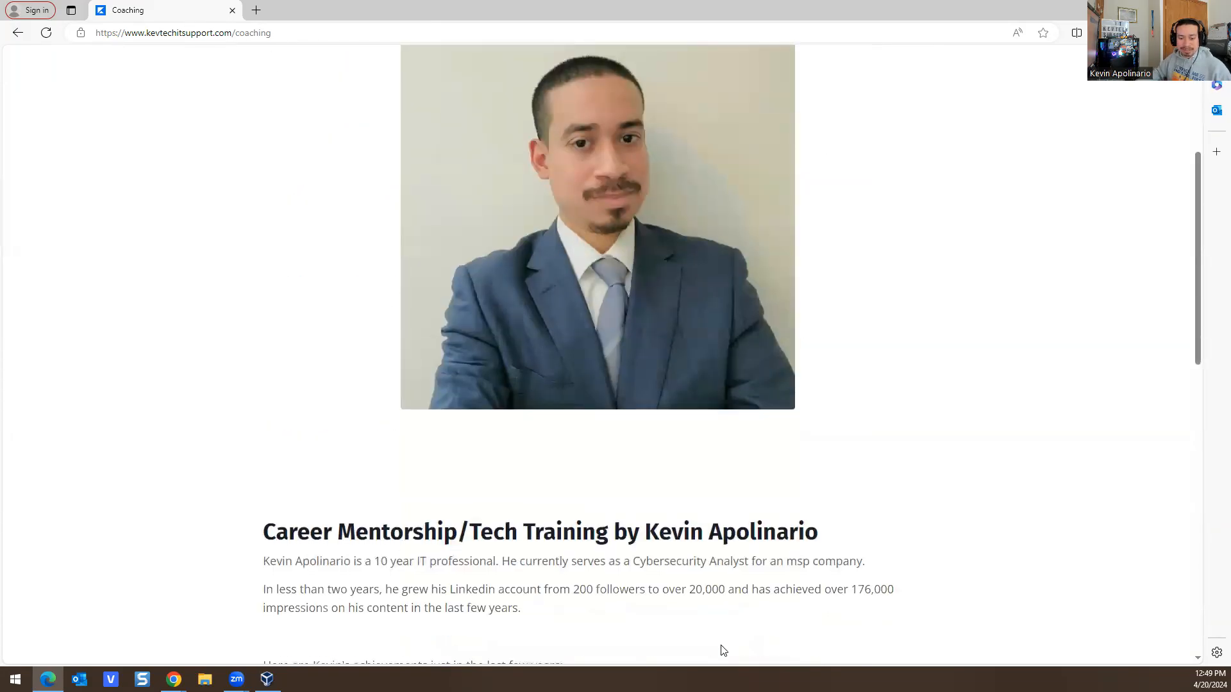
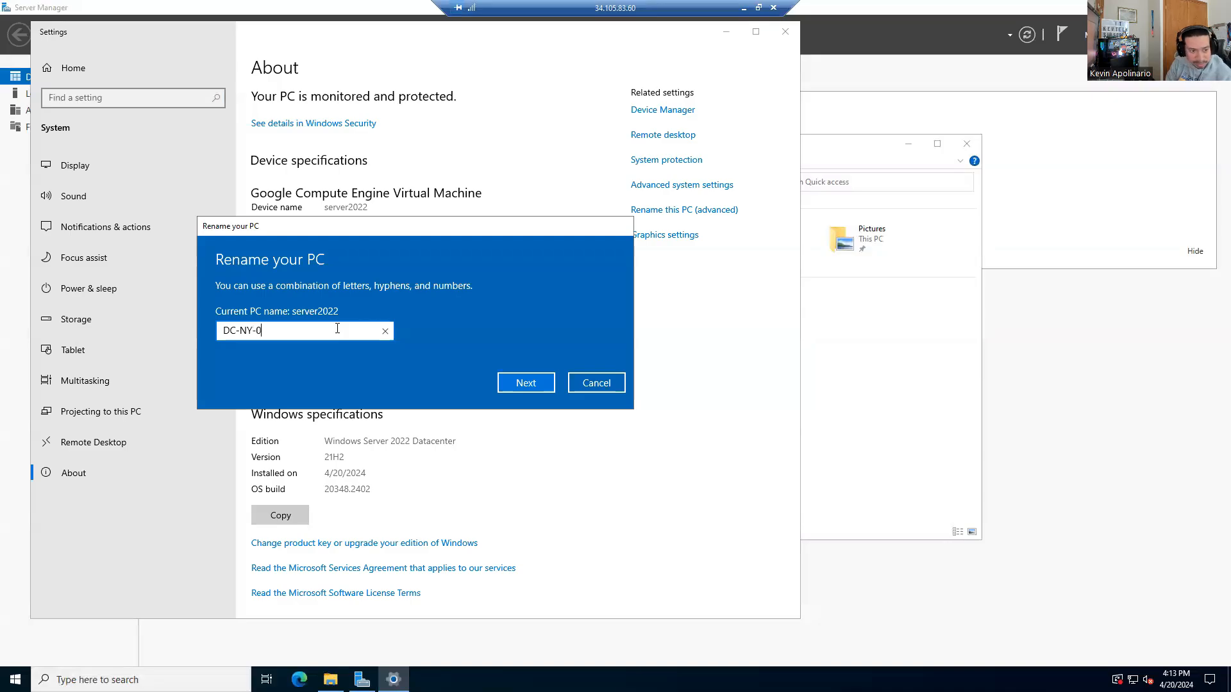
Step: Apply the DC-NY-01 PC name and restart the server, dismissing the session-ended notice
key("Return")
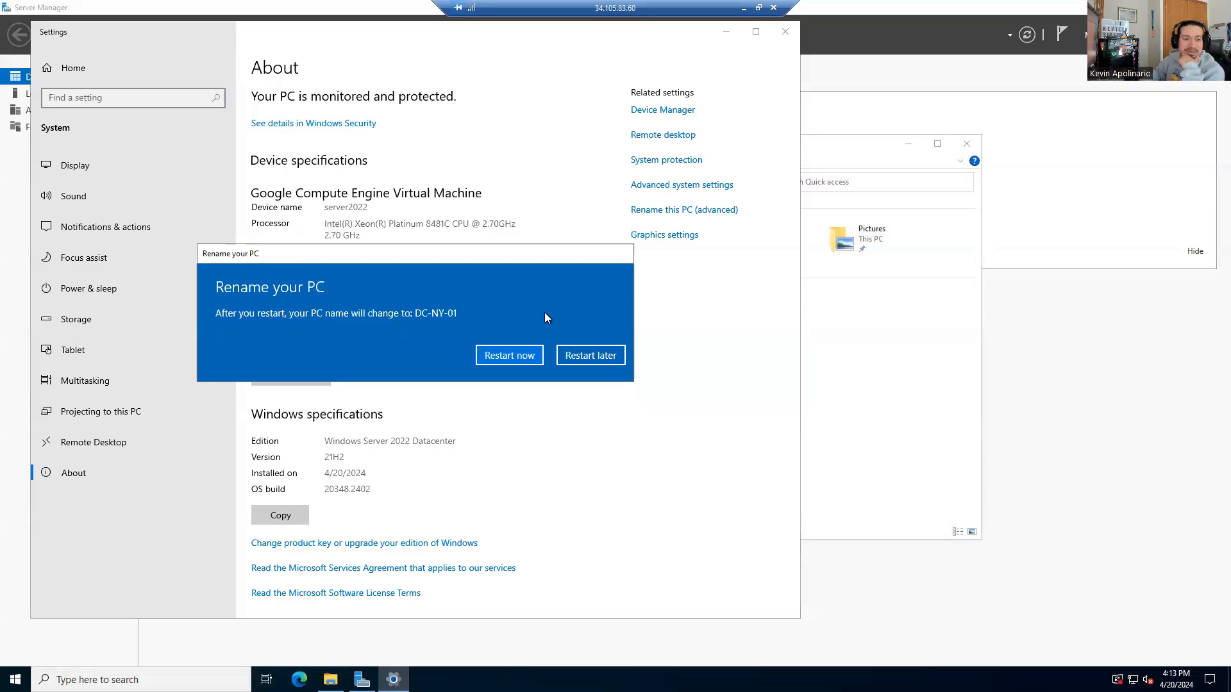
left_click(521, 361)
left_click(422, 320)
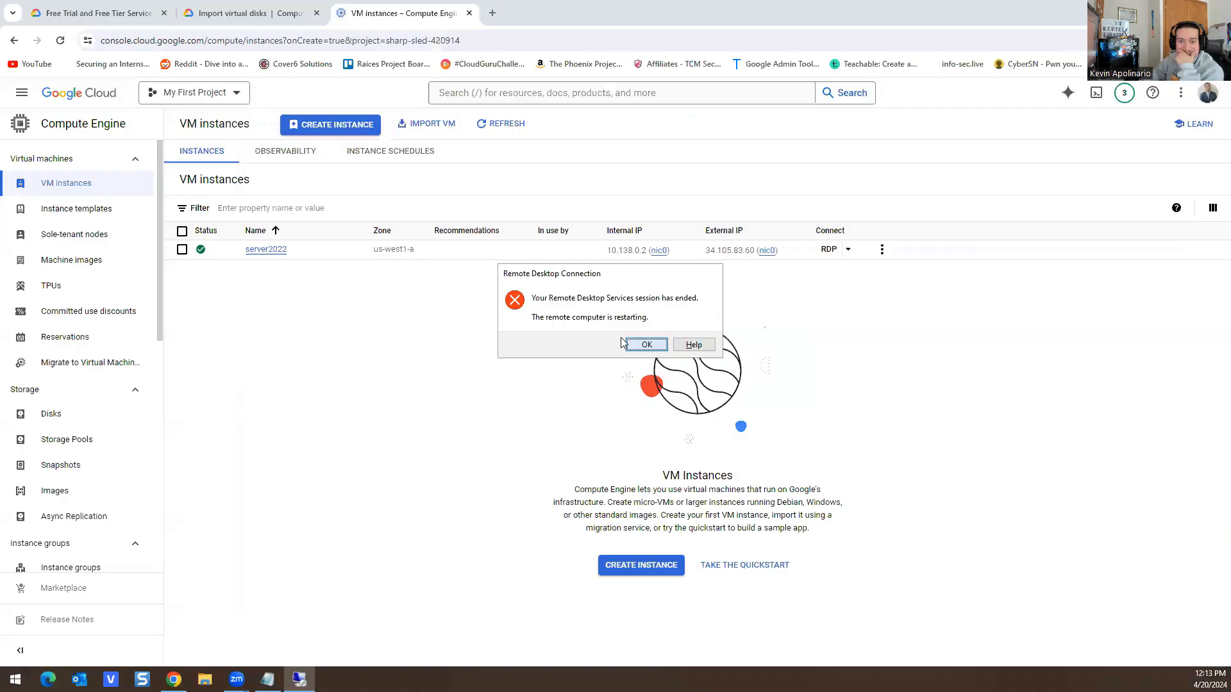
left_click(627, 344)
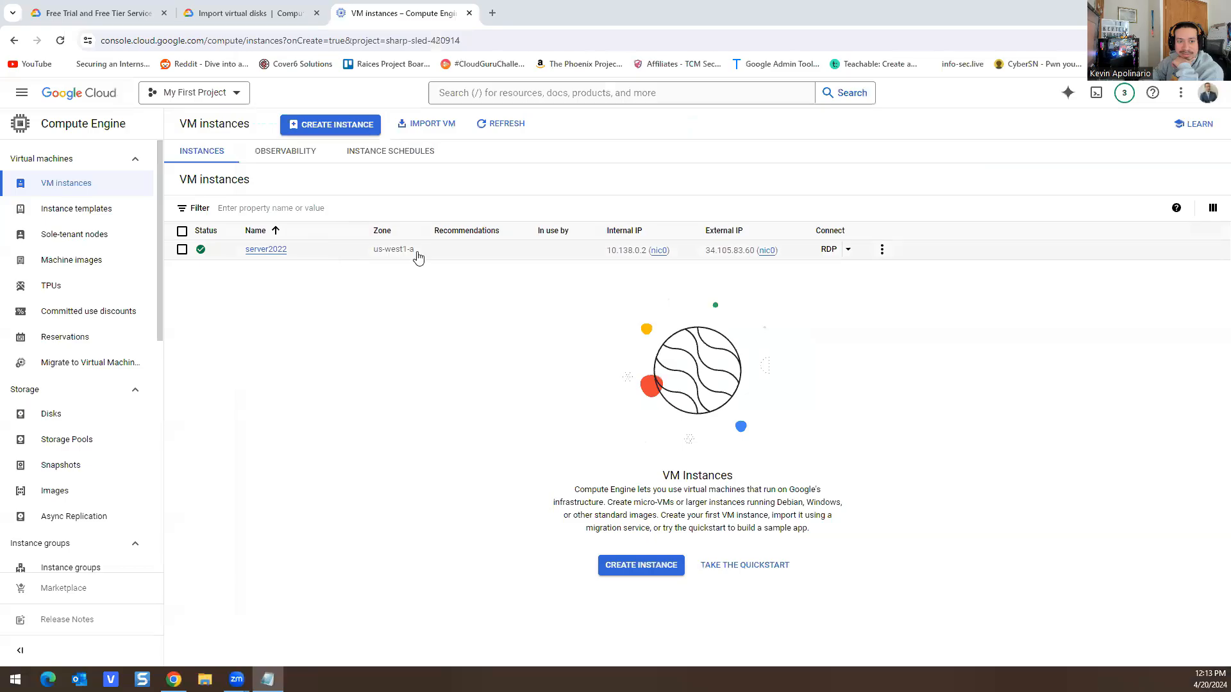
Step: Refresh the VM list and reconnect to server2022 over RDP with the pasted password, accepting the certificate
left_click(497, 124)
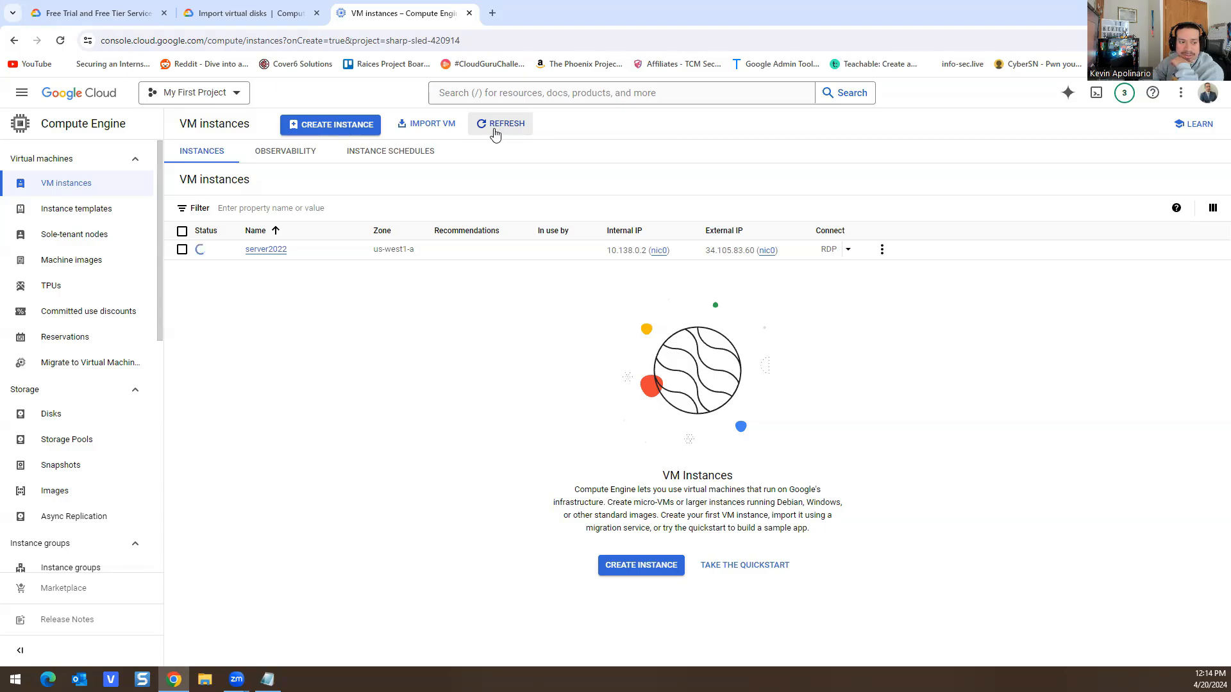
left_click(493, 132)
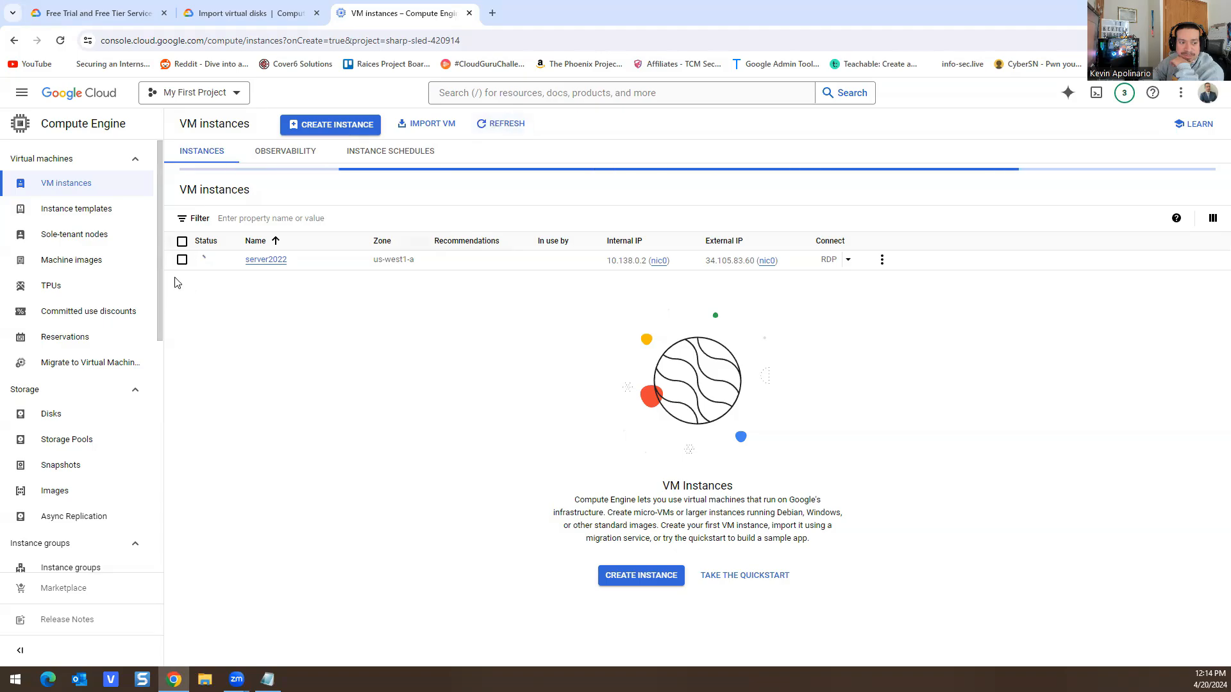
mouse_move(202, 265)
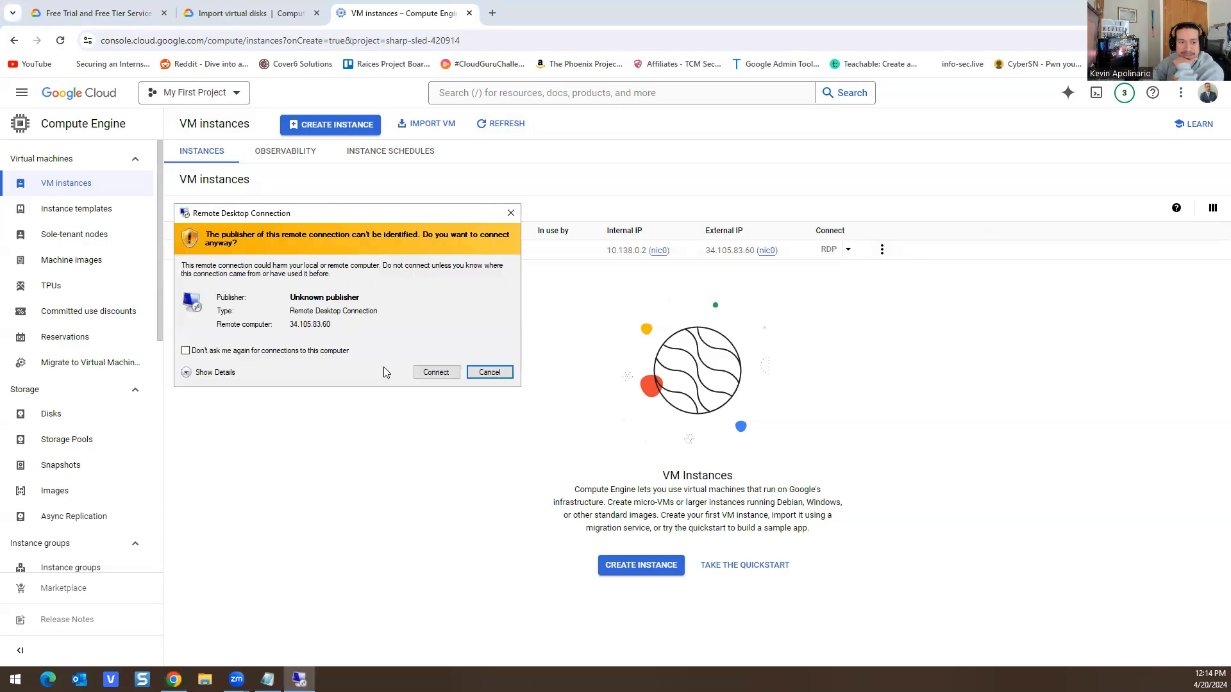
left_click(435, 373)
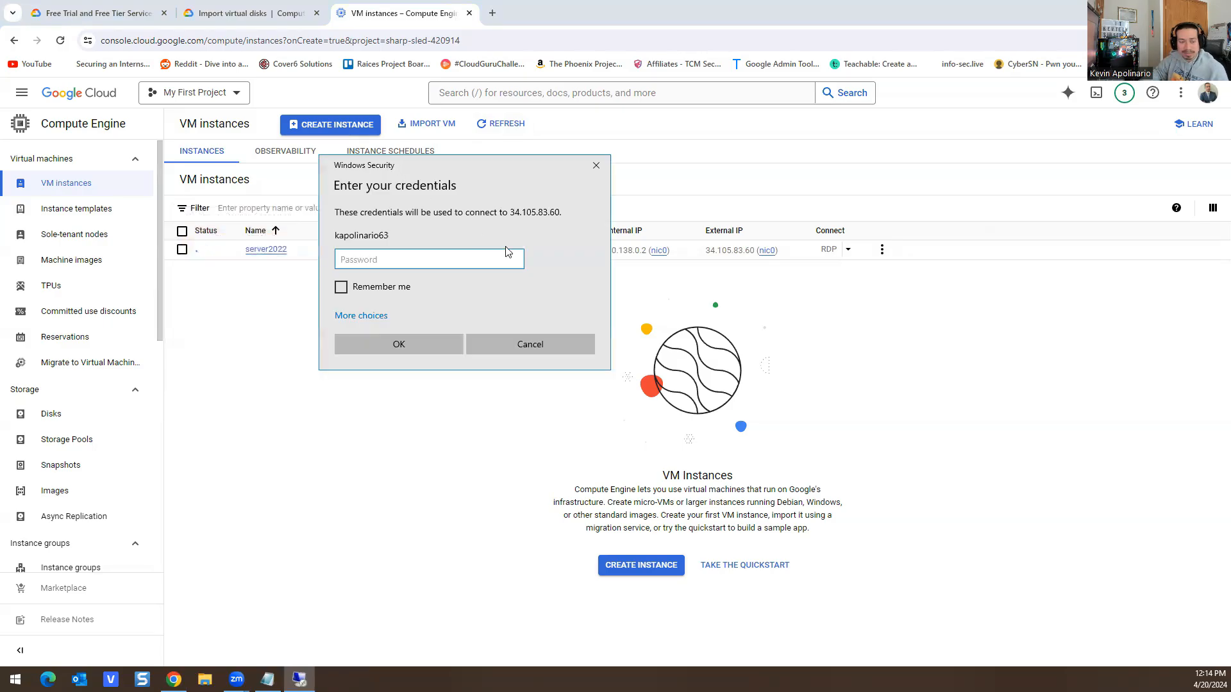
key("ctrl+v")
left_click(398, 344)
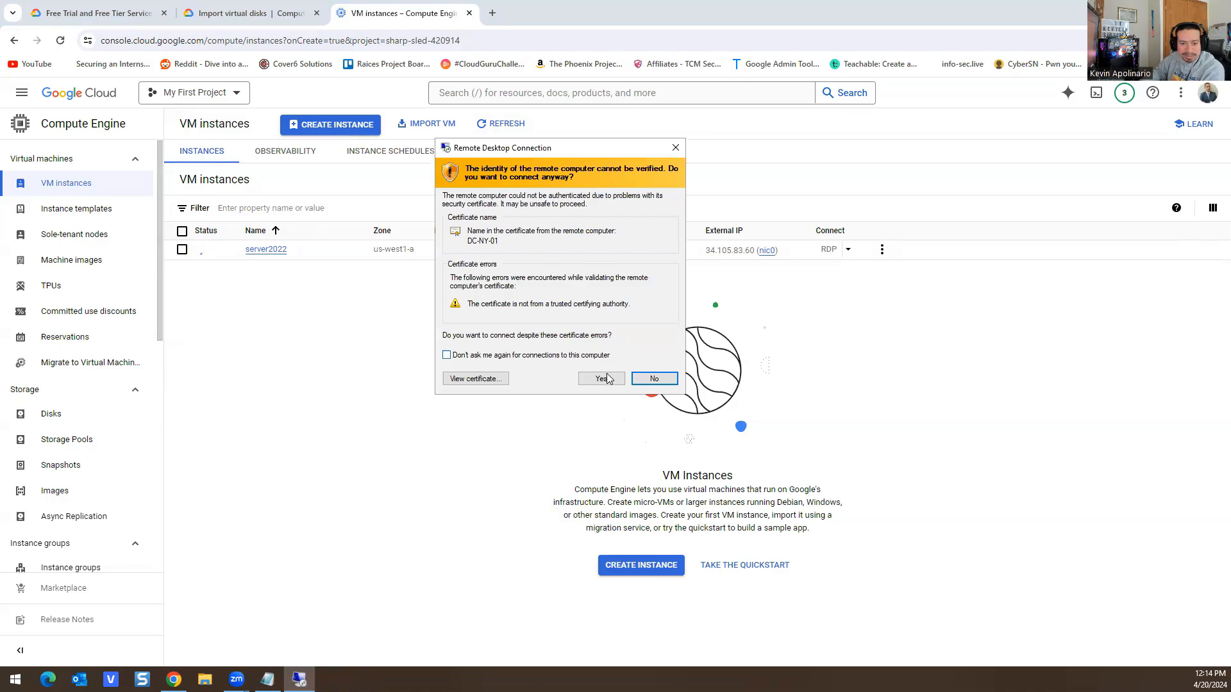
left_click(608, 379)
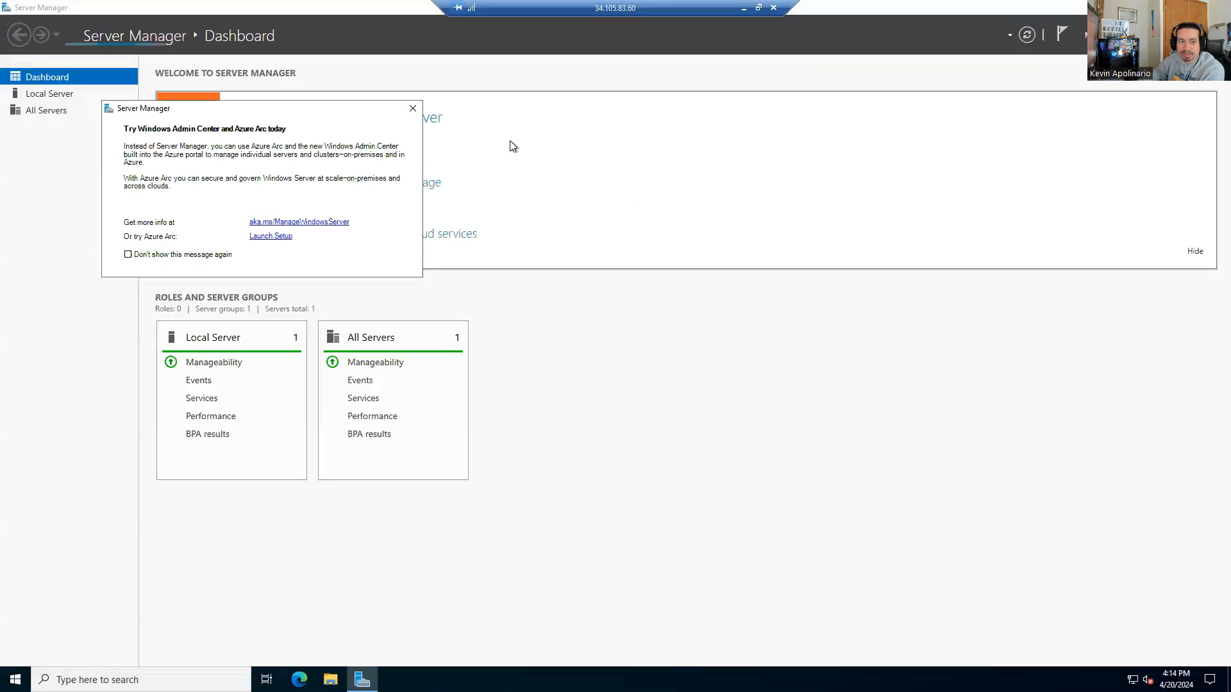
Step: Dismiss the Azure Arc popup and launch Add Roles and Features from the Manage menu
left_click(413, 109)
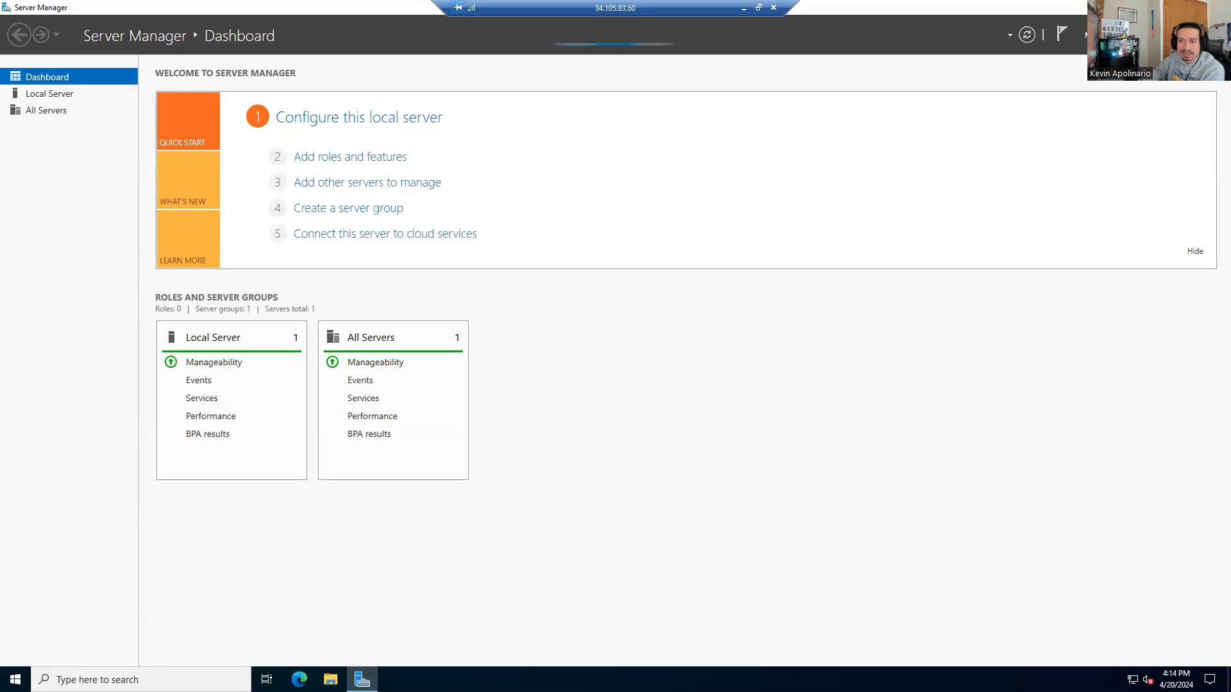
left_click(1139, 35)
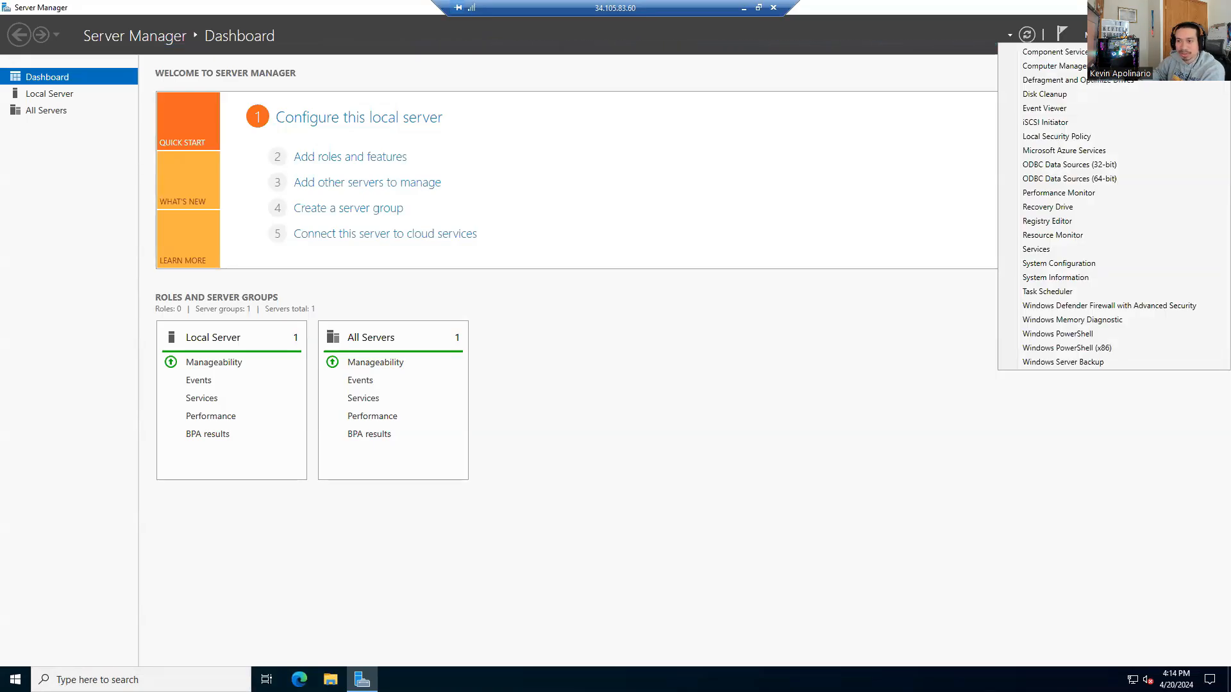
left_click(1099, 35)
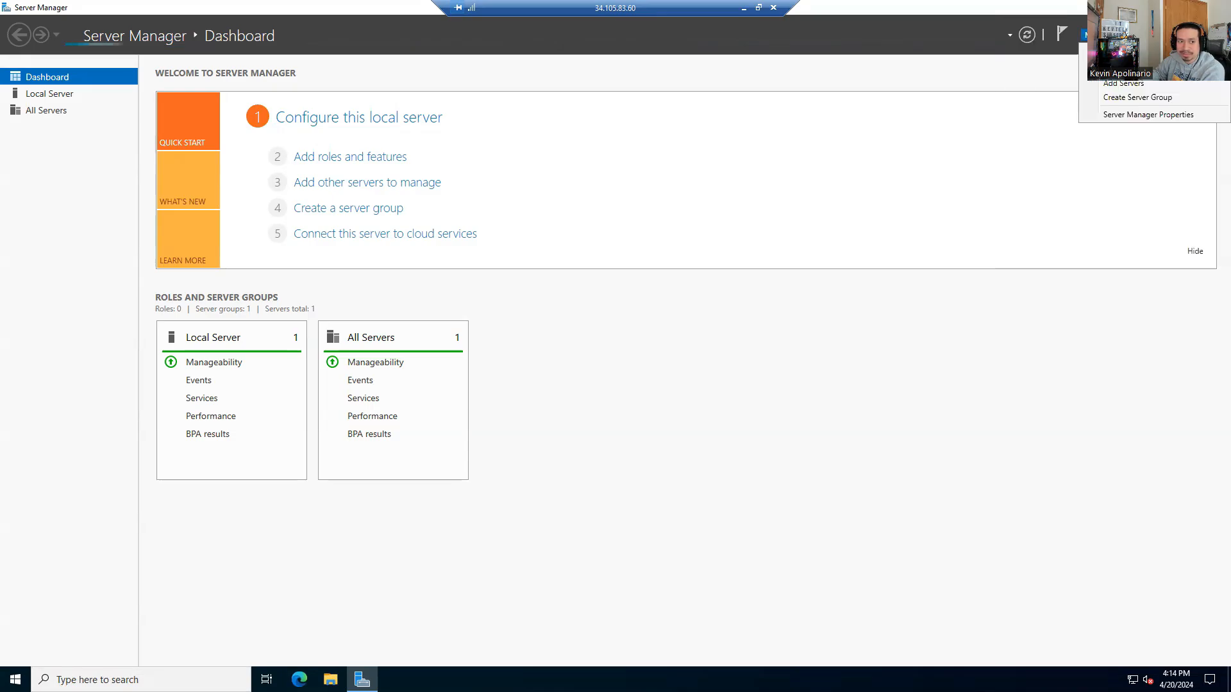
left_click(1128, 53)
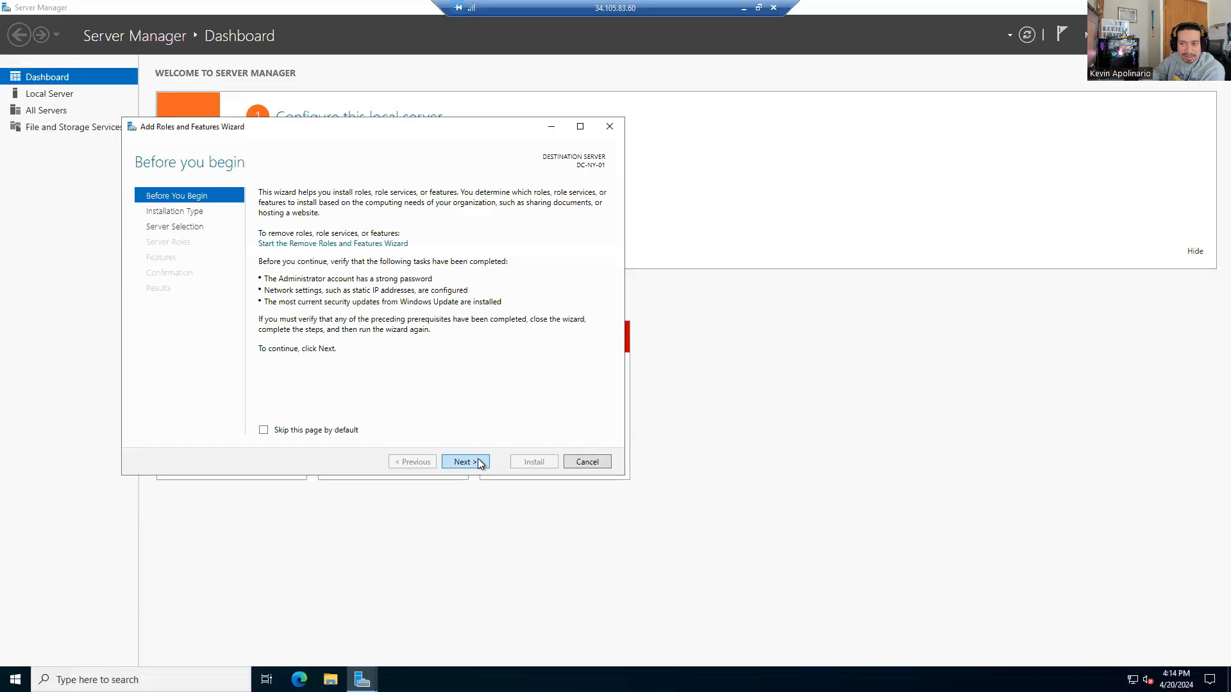
Step: Select the Active Directory Domain Services role with its management features and install it
left_click(479, 463)
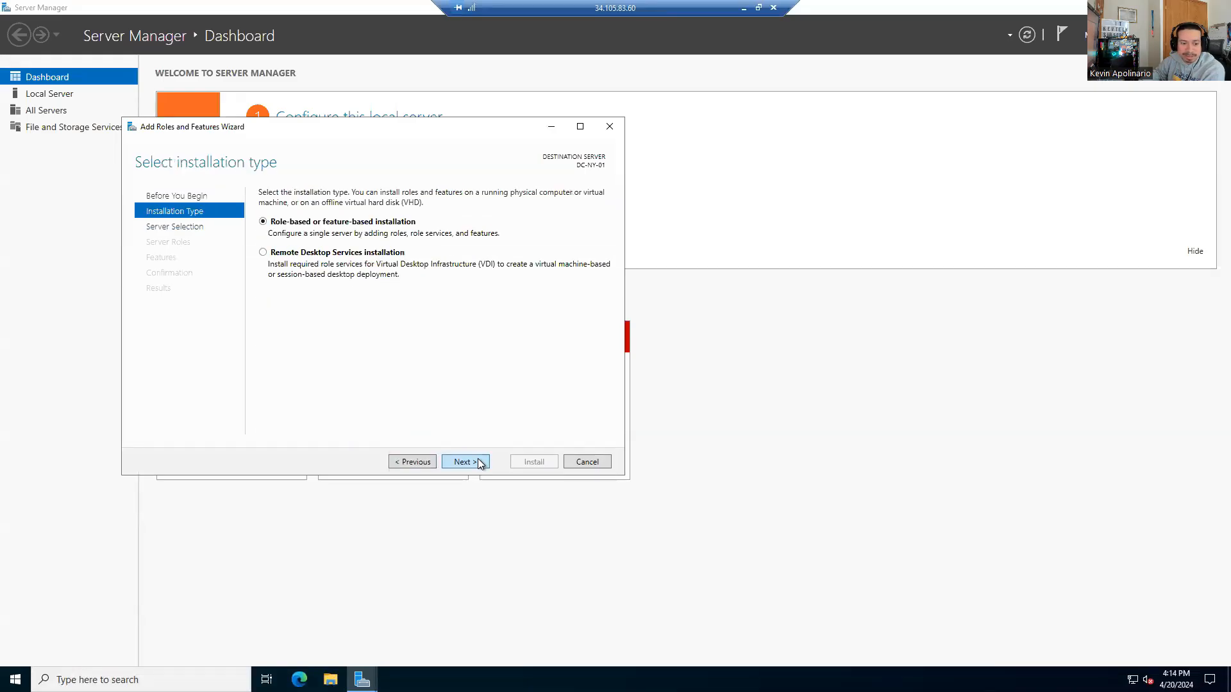
left_click(475, 463)
left_click(457, 467)
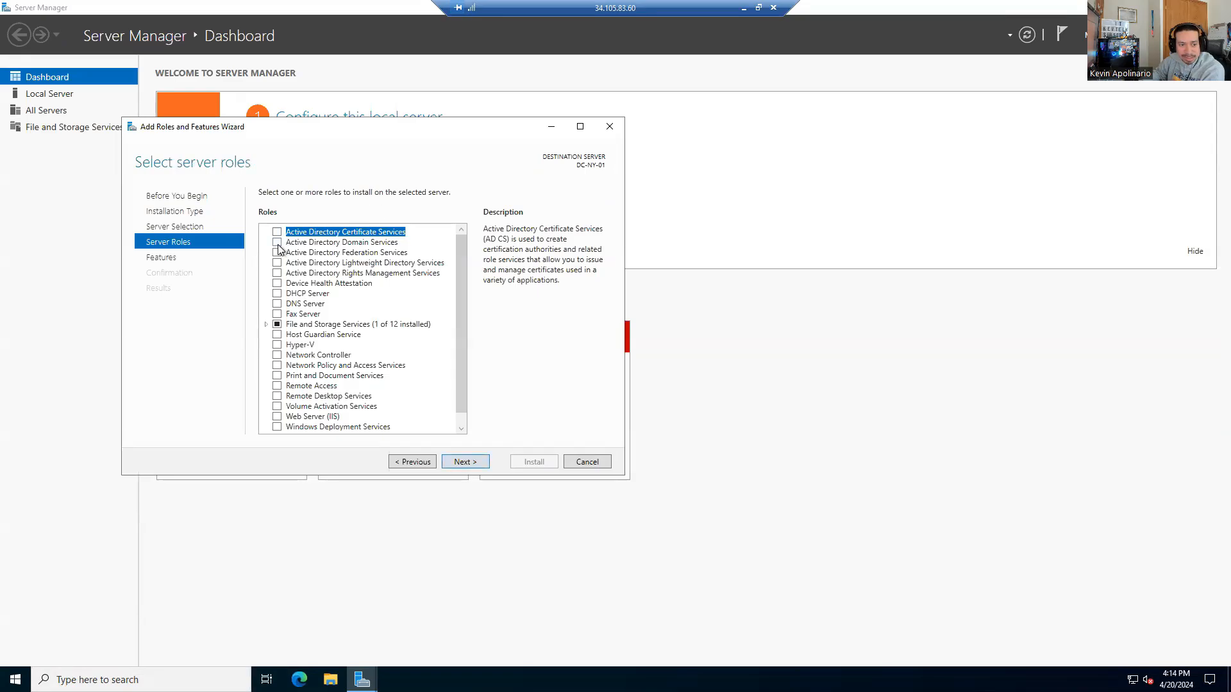
left_click(277, 243)
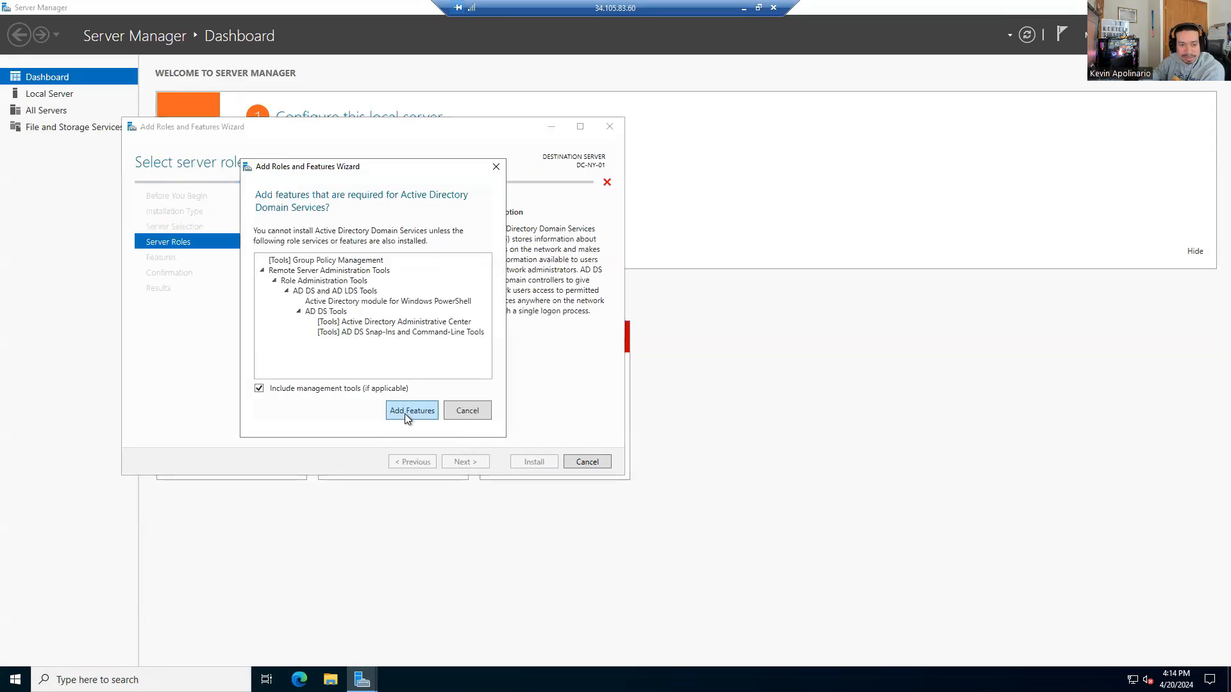
left_click(406, 412)
left_click(460, 463)
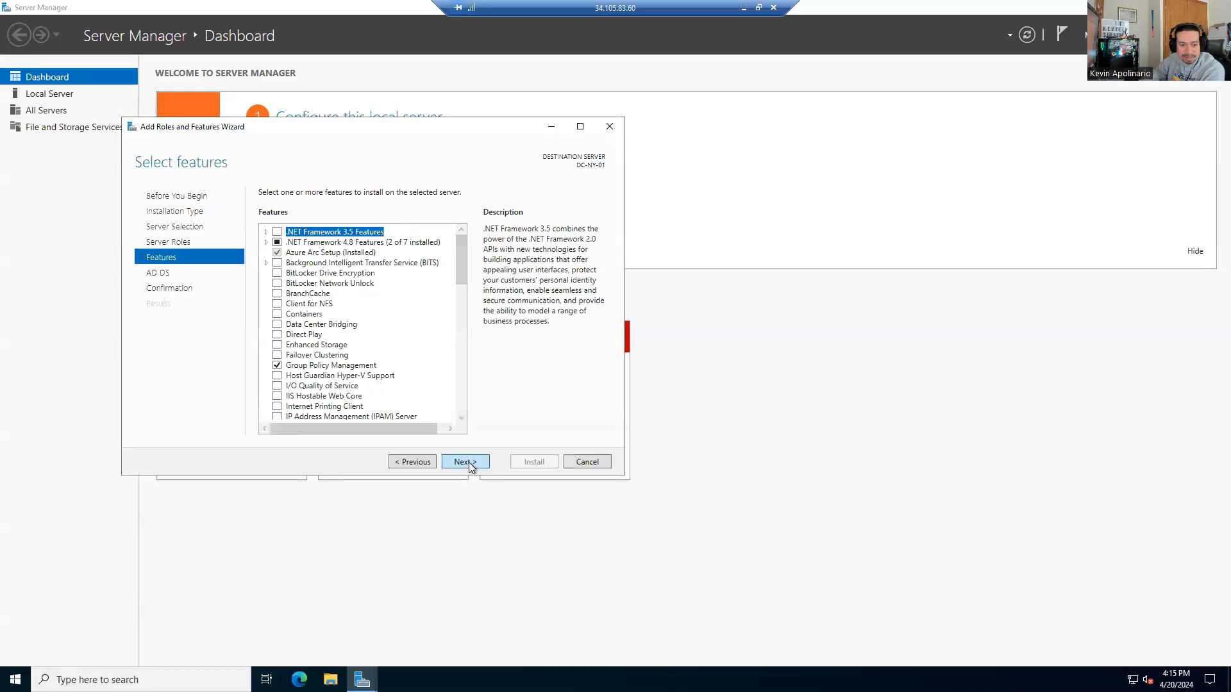
left_click(459, 462)
left_click(474, 462)
left_click(517, 464)
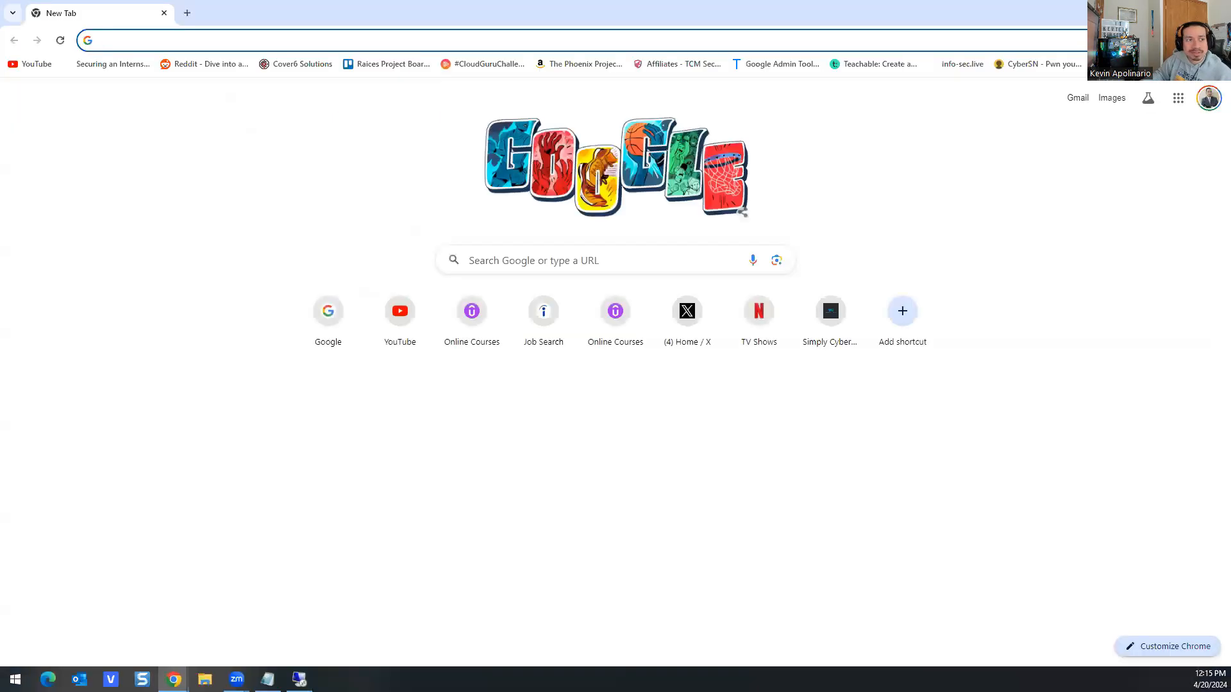
Step: Drag the Chrome window off this monitor to reveal the Remote Desktop session
left_click_drag(340, 8, 340, 0)
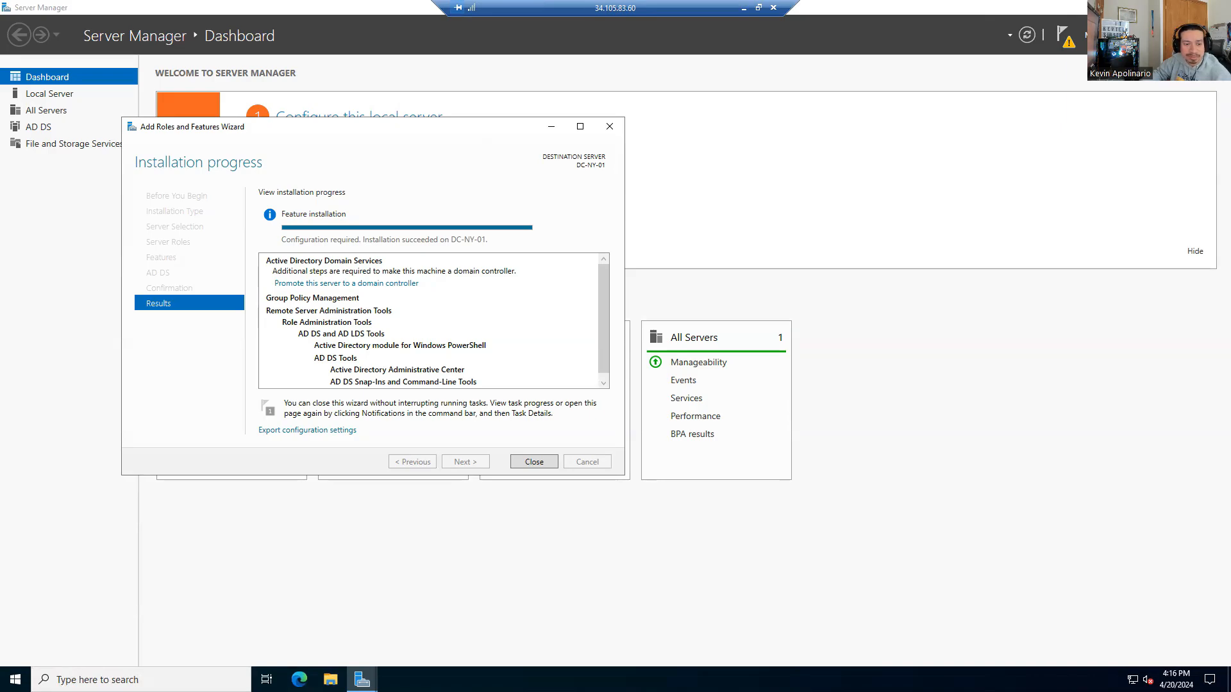
Step: Promote the server to a domain controller in a new forest, root domain kevtech.local instead of kevtech.com
left_click(316, 285)
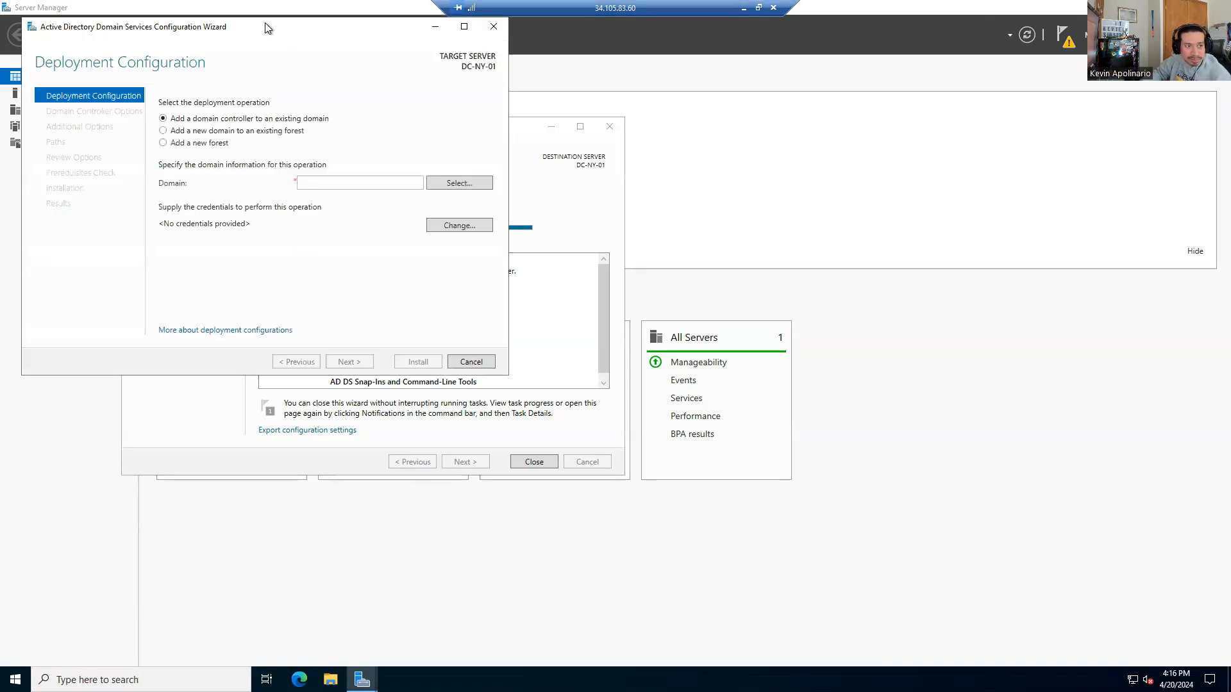
left_click(497, 252)
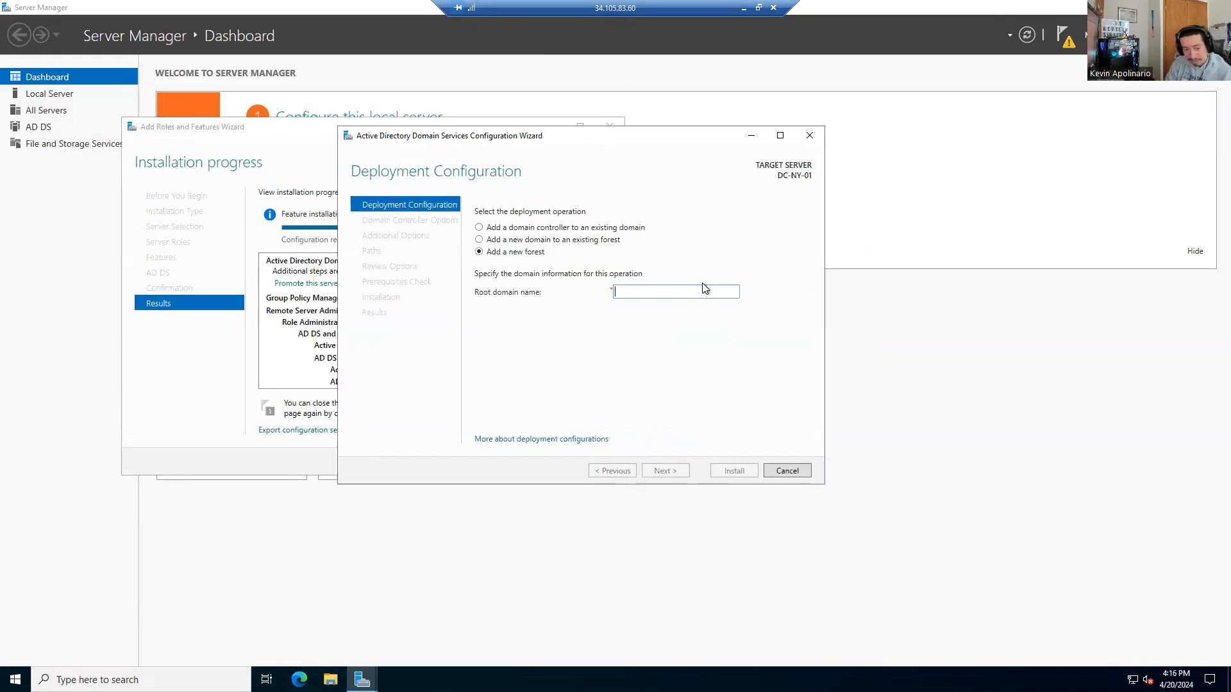
type("kevtech.com")
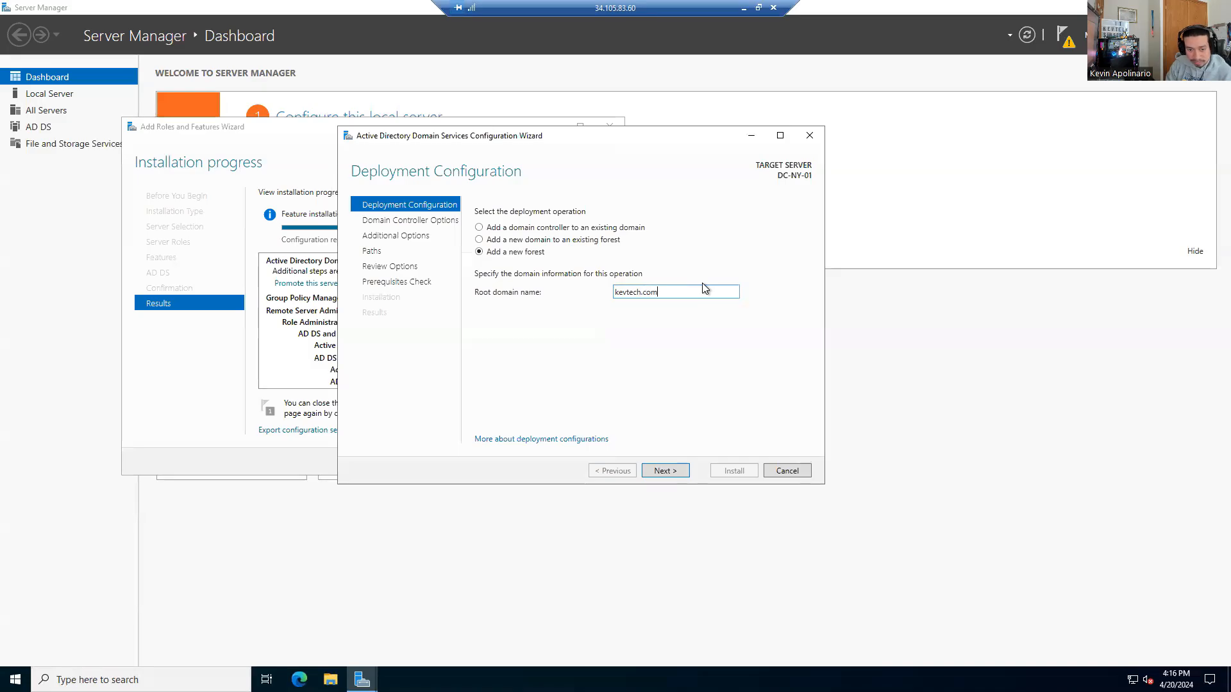
key("Return")
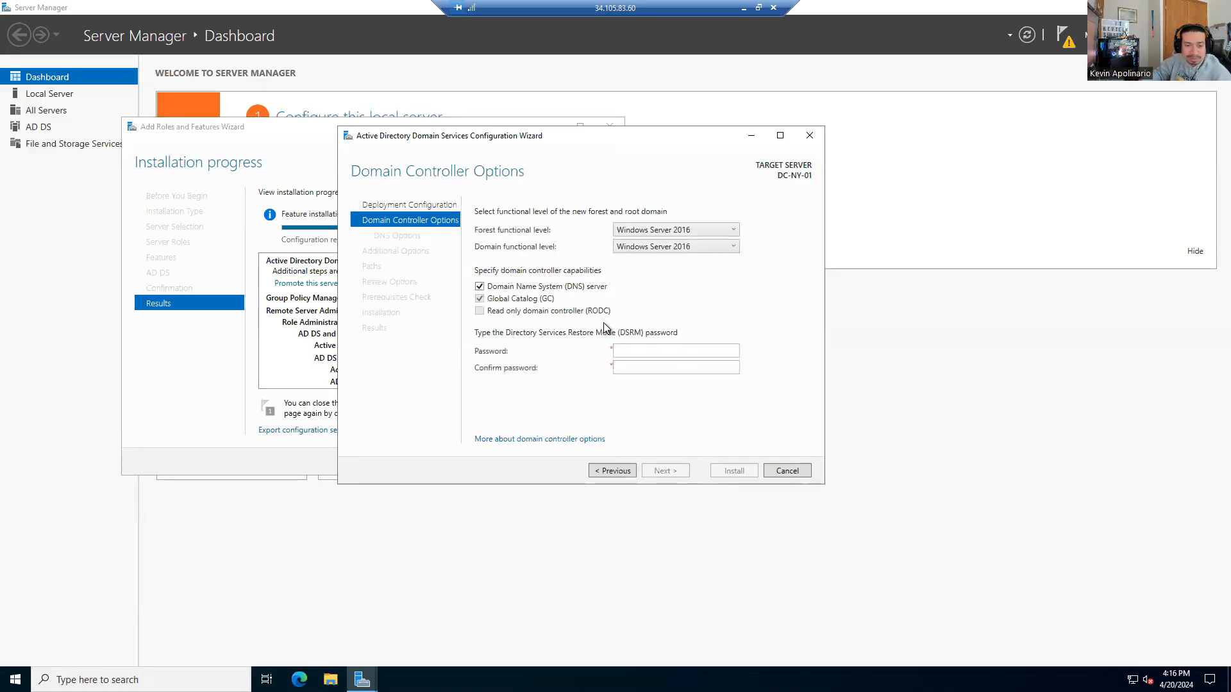
left_click(617, 470)
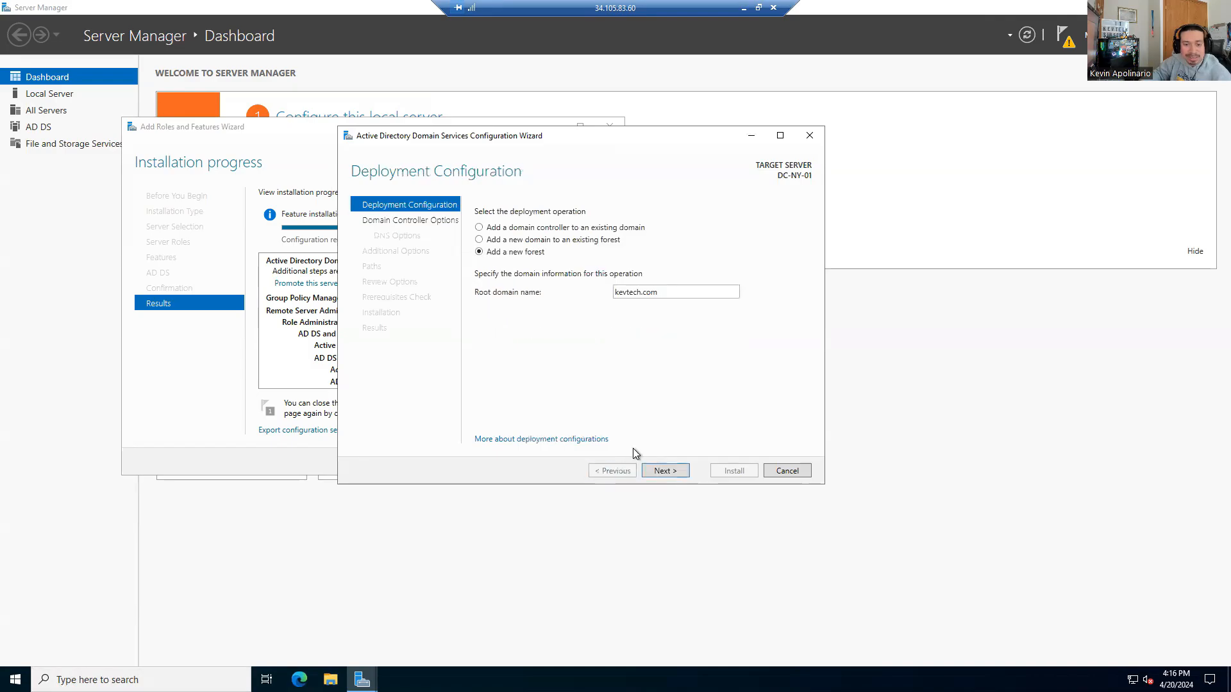
left_click(717, 293)
key("BackSpace")
key("BackSpace")
key("BackSpace")
key("BackSpace")
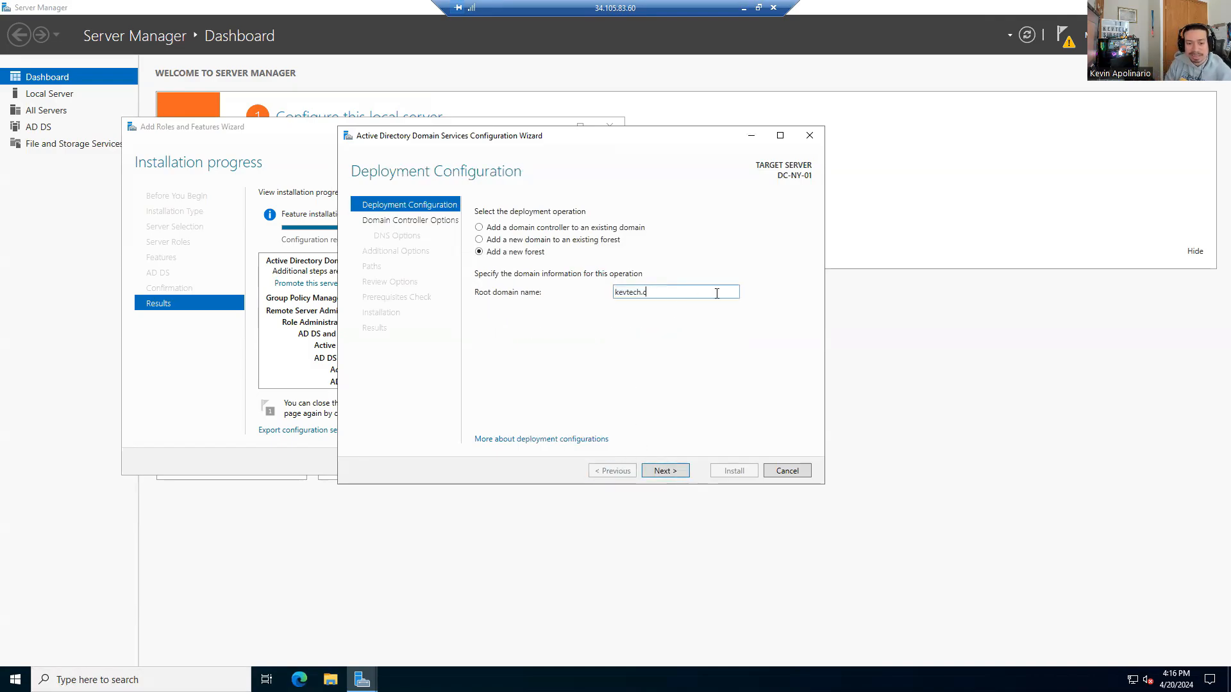
type(".local")
key("Return")
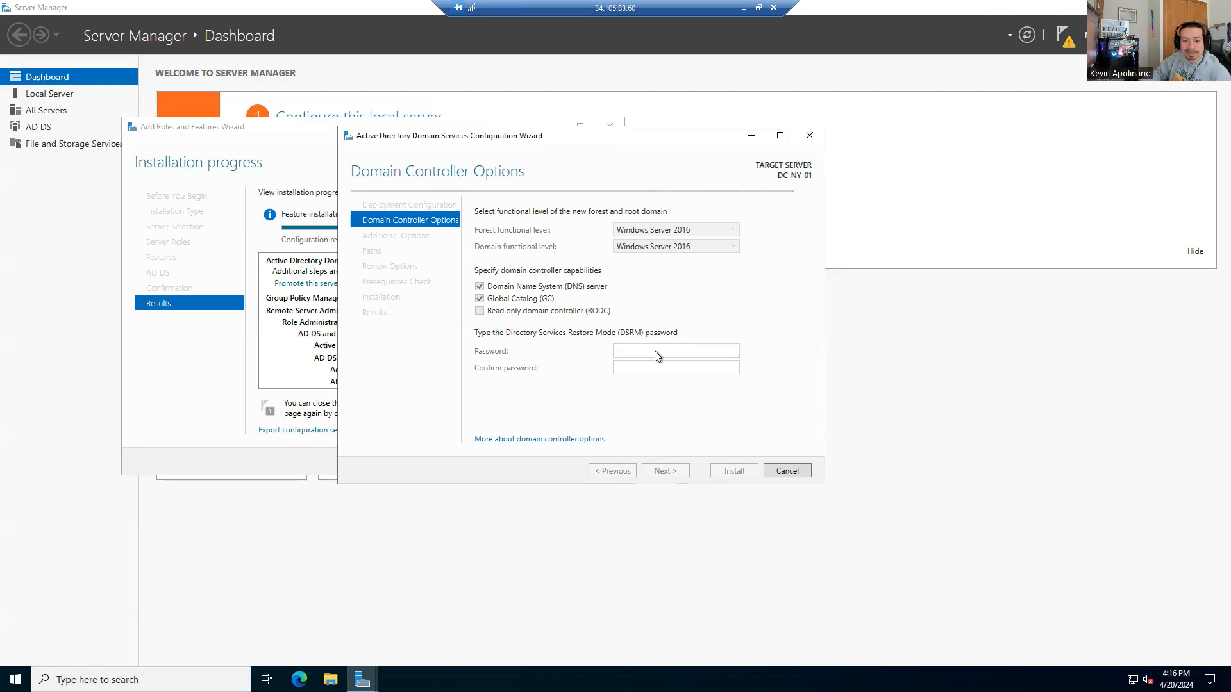
Step: Enter the restore-mode password, keep NetBIOS name KEVTECH and default paths, and run the prerequisites check
type("Password1!")
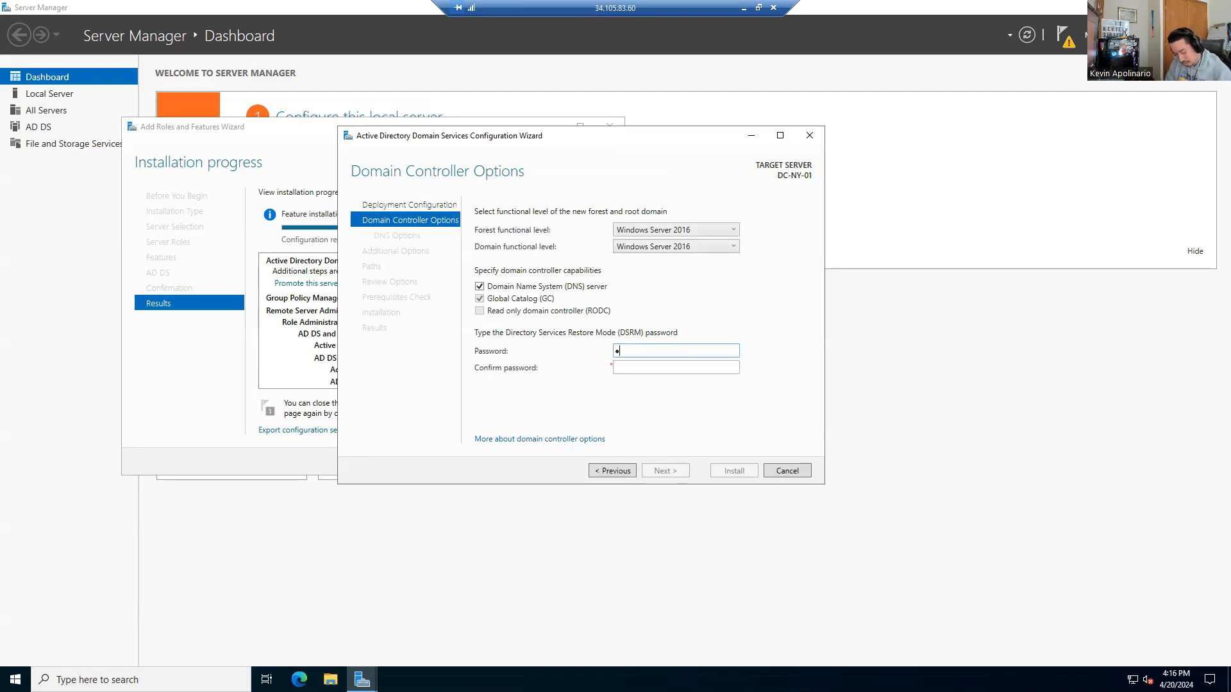
type("23")
key("Tab")
type("Password1!23")
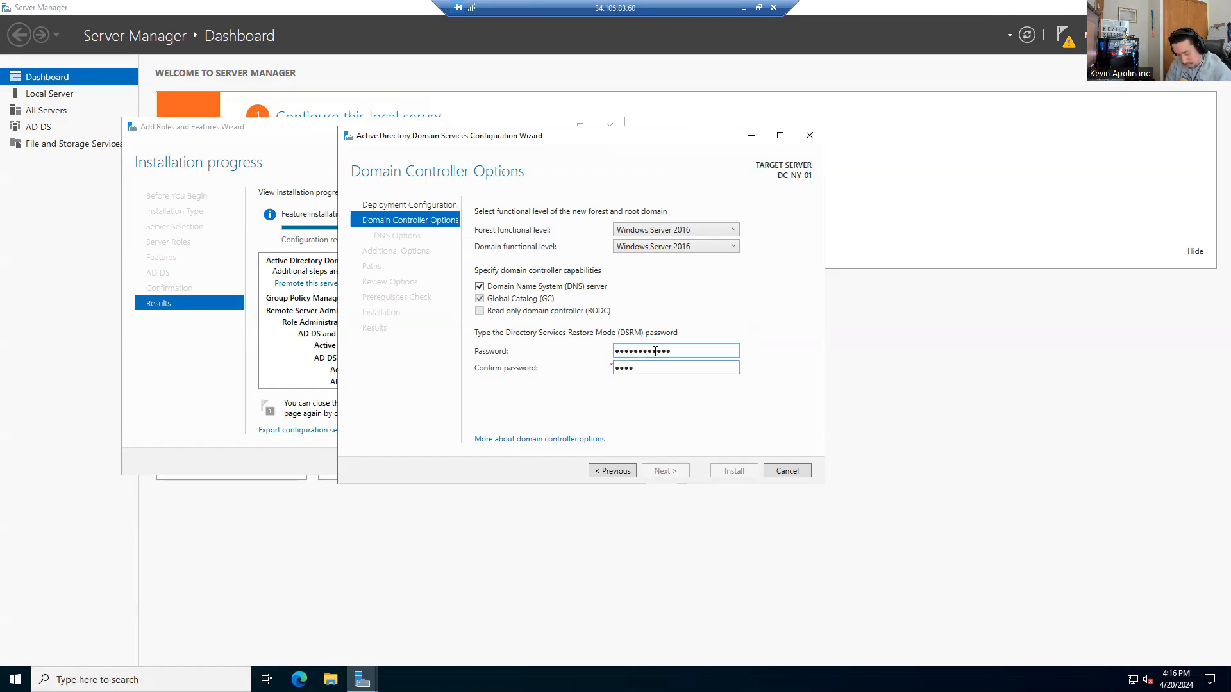
key("Return")
key("Return")
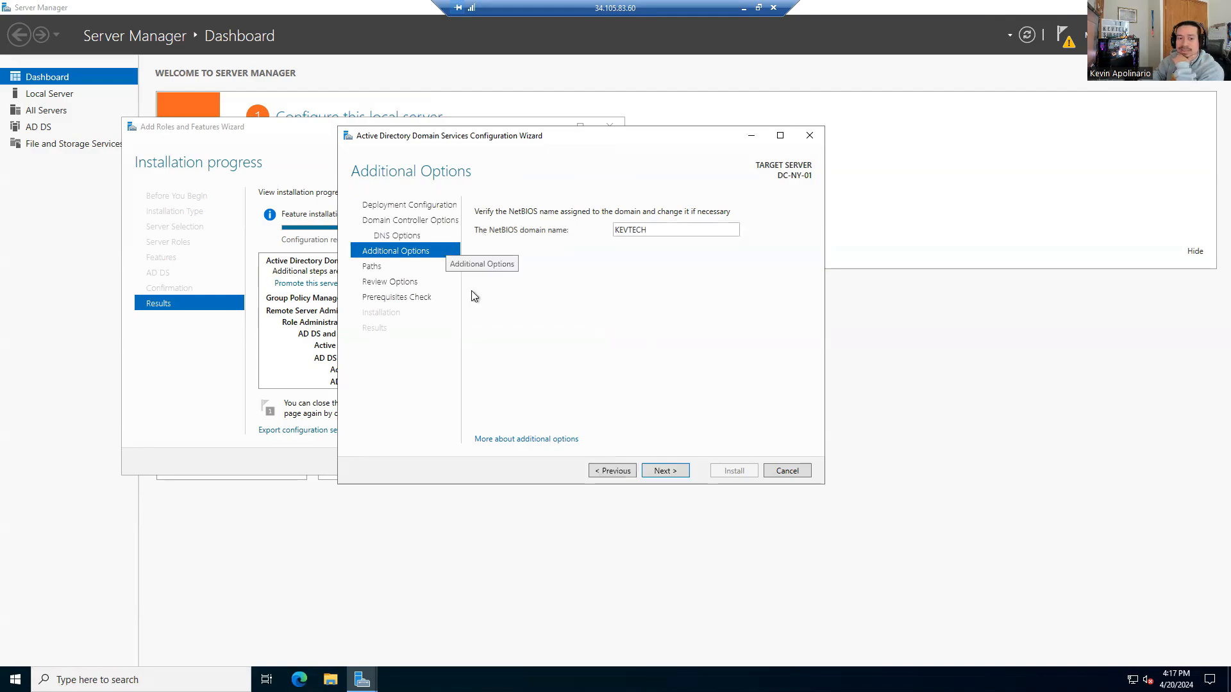
left_click(662, 473)
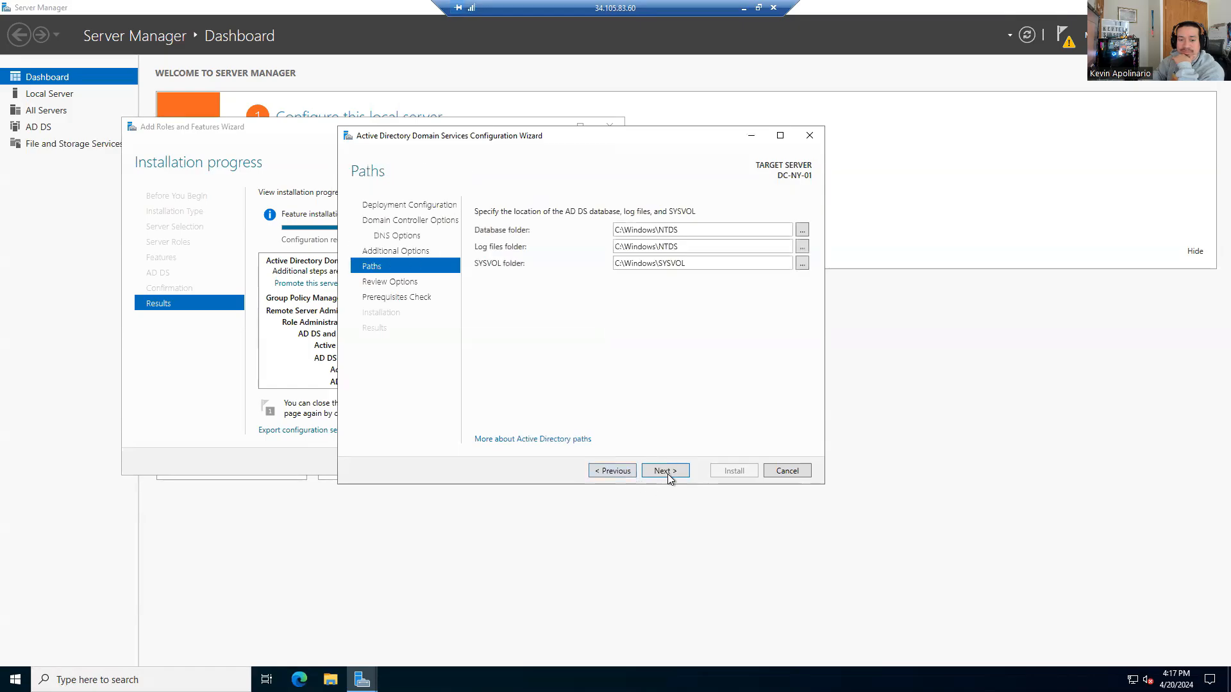
left_click(667, 475)
left_click(664, 475)
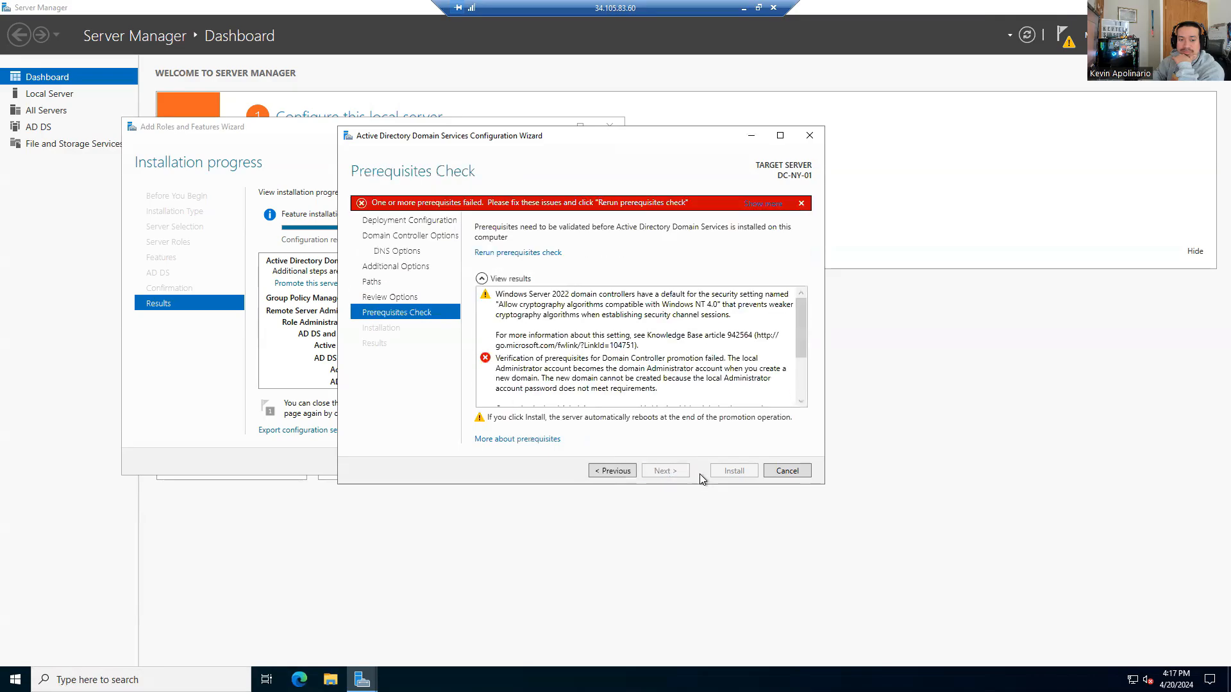
Step: Read the failed prerequisites results about the Administrator password, then open File Explorer
left_click(622, 376)
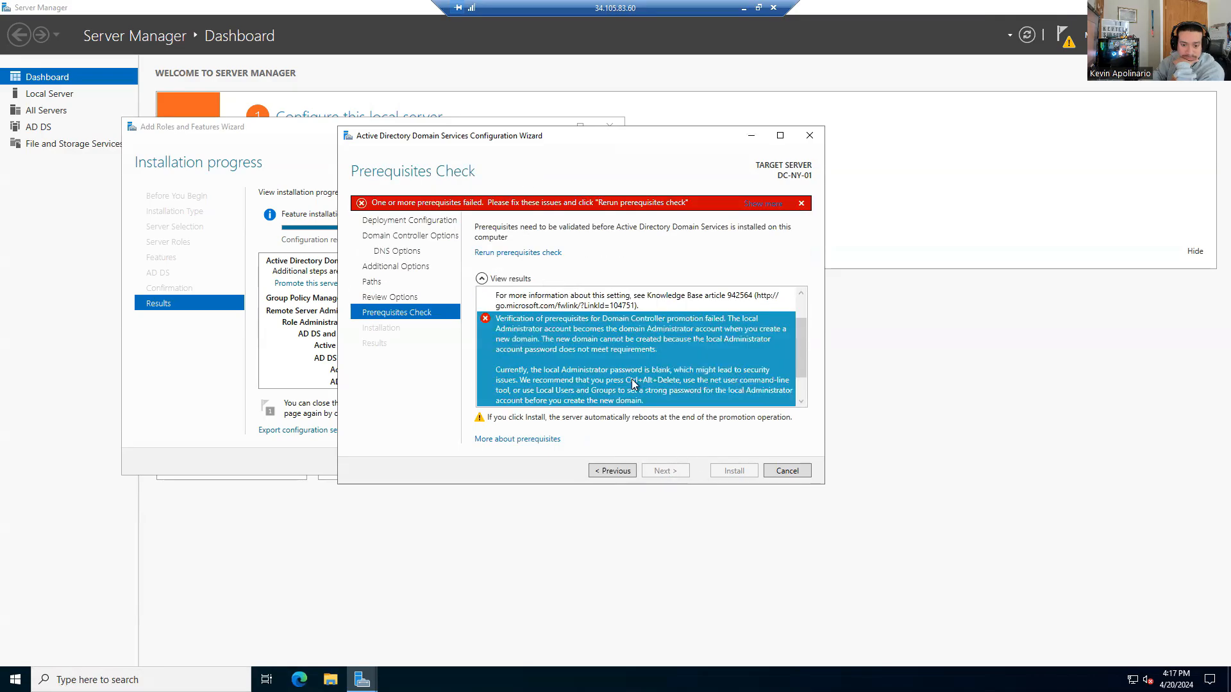
left_click(588, 282)
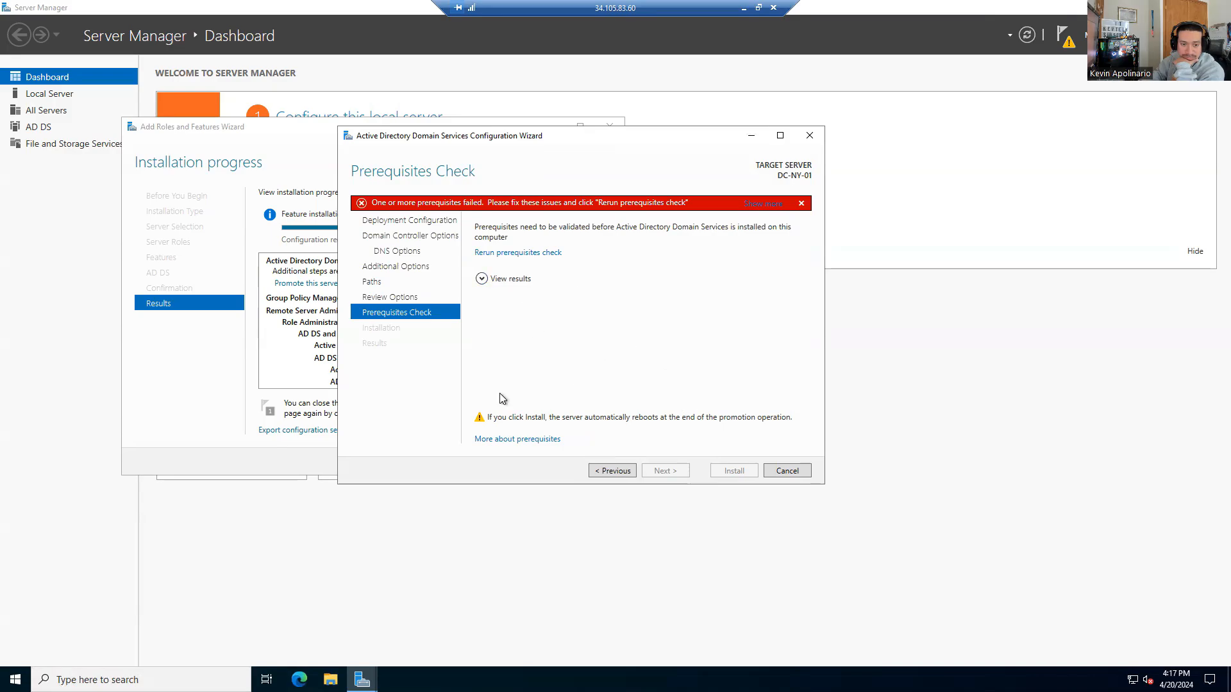
left_click(482, 279)
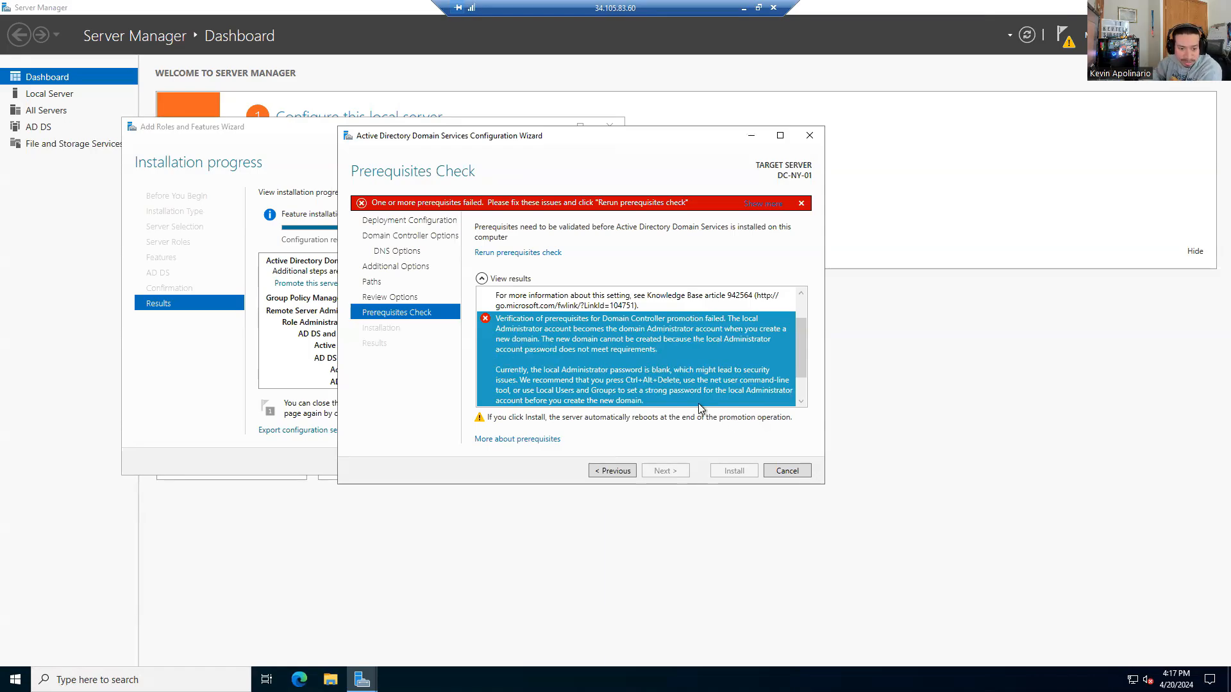
scroll(655, 379, "down", 1)
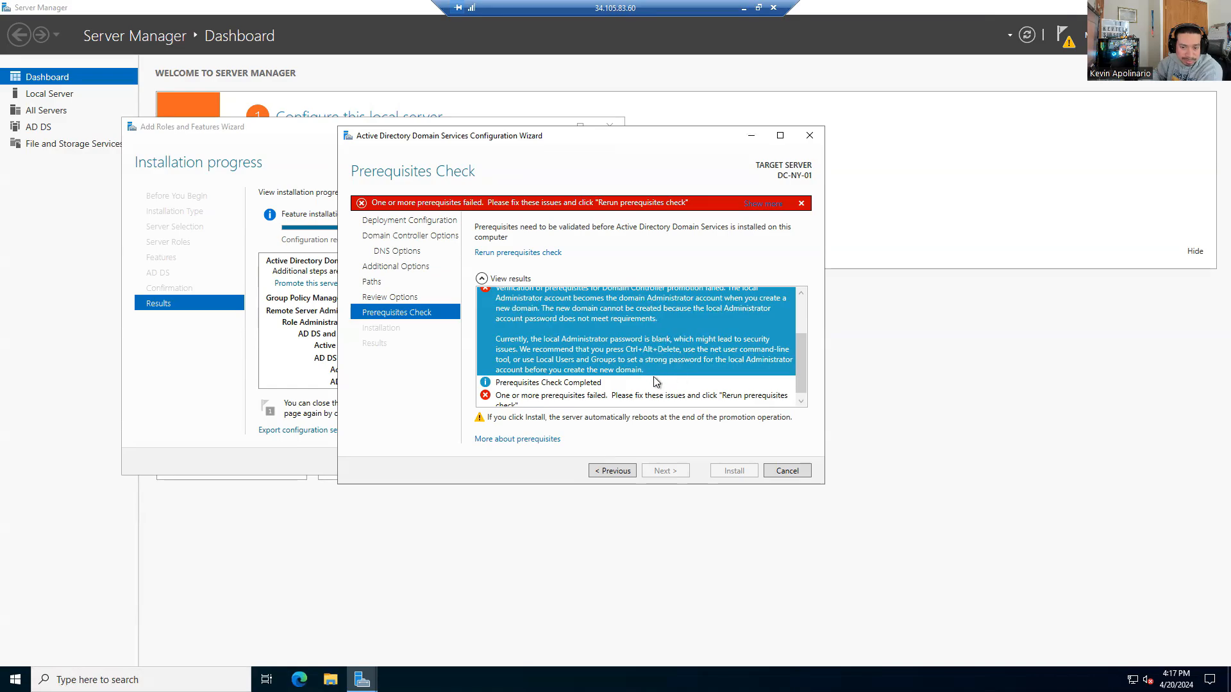
scroll(671, 348, "down", 1)
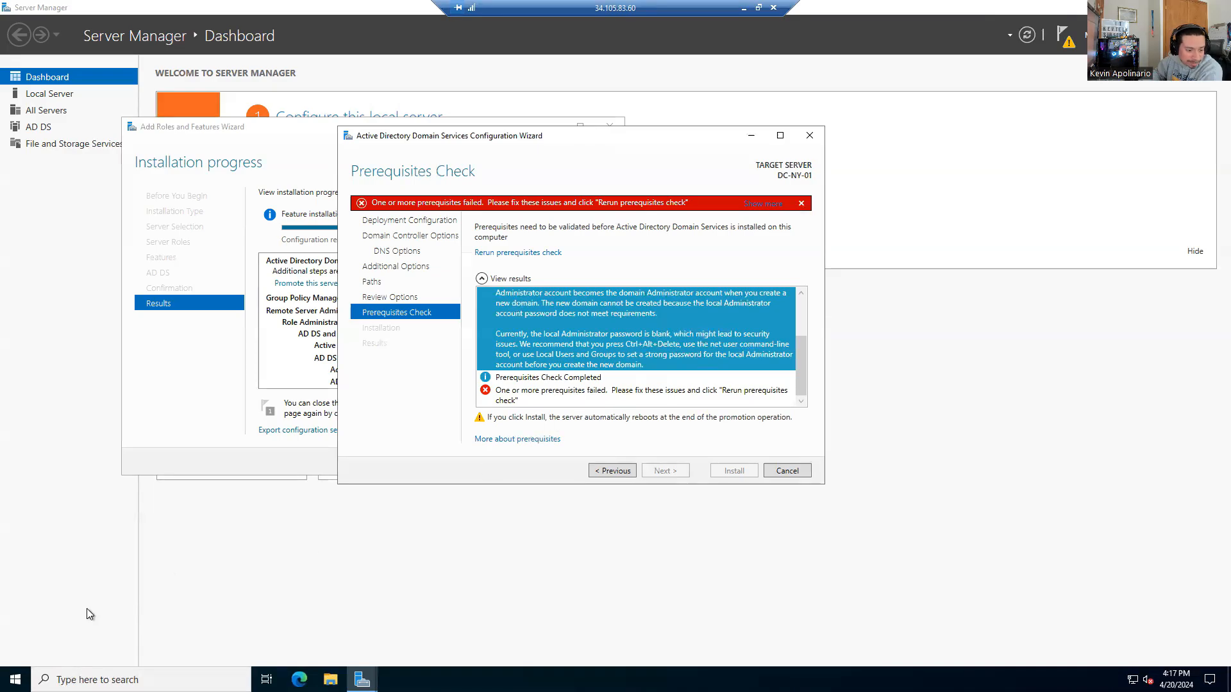
left_click(330, 680)
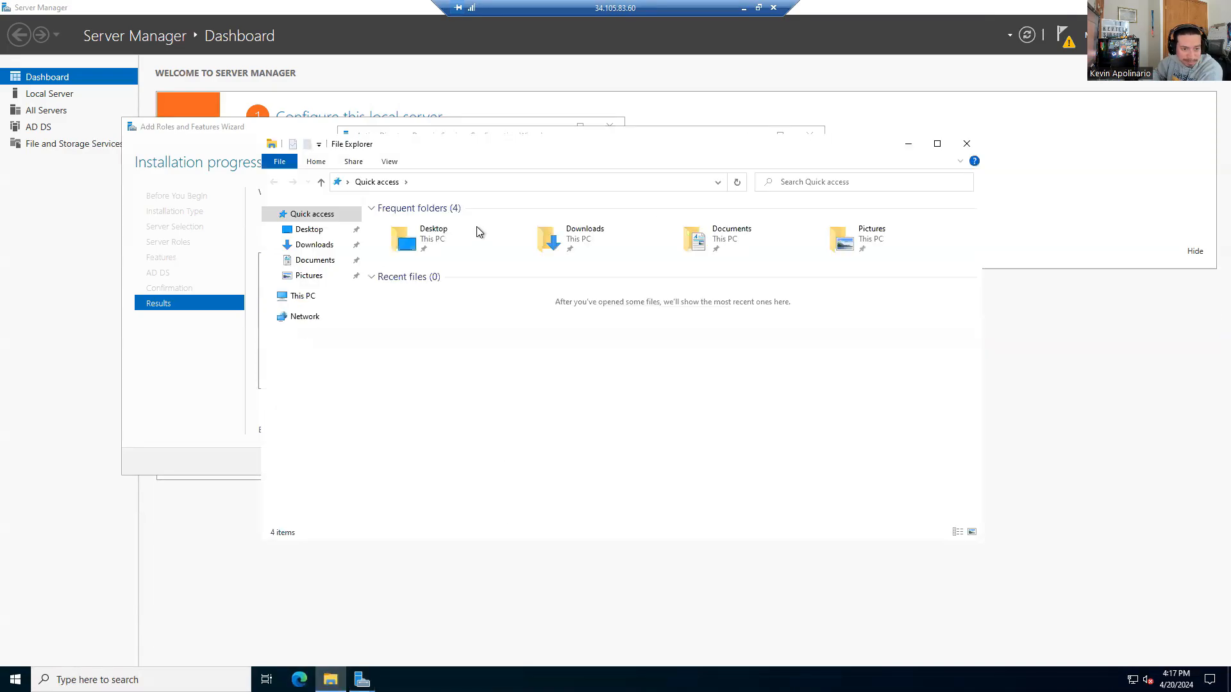
Step: Launch Computer Management from This PC's Manage option and the Tools menu
left_click(311, 296)
right_click(312, 297)
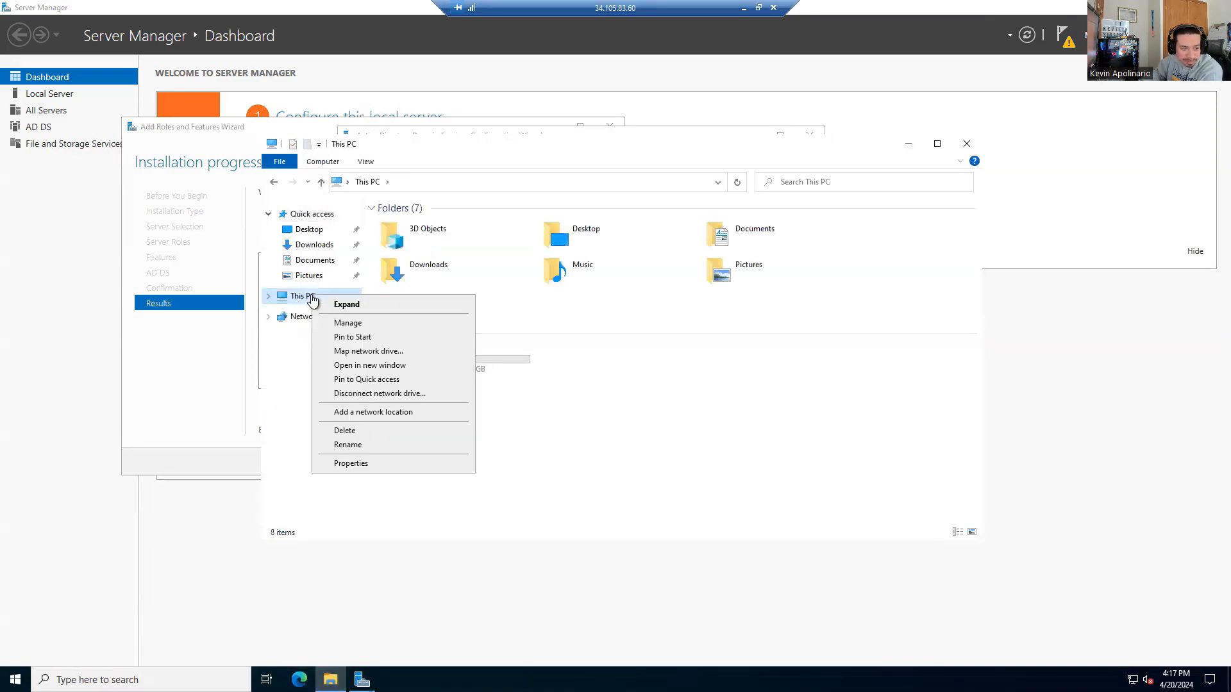
left_click(347, 322)
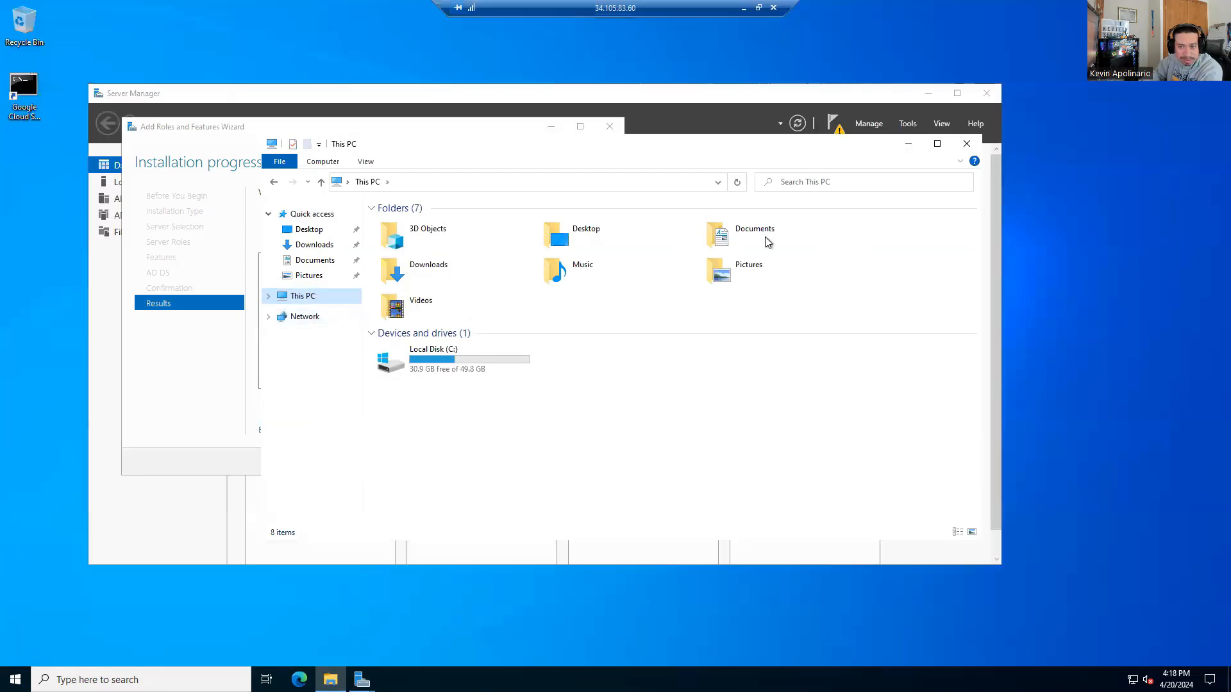
left_click(907, 123)
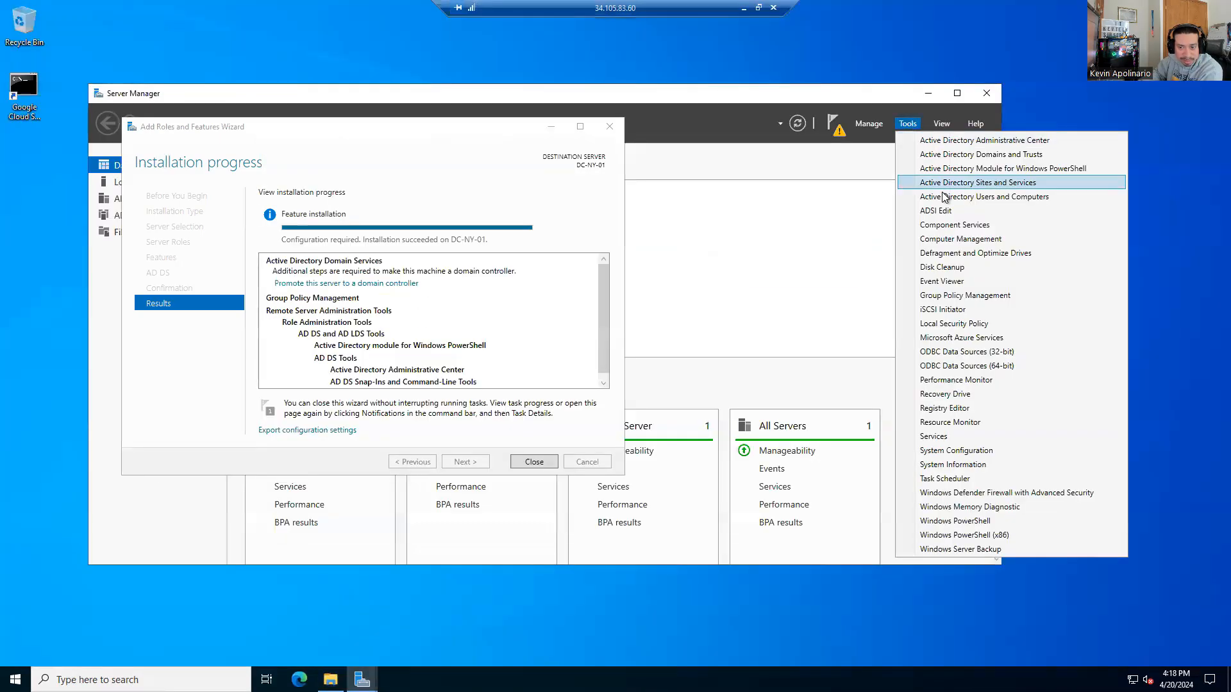
left_click(946, 242)
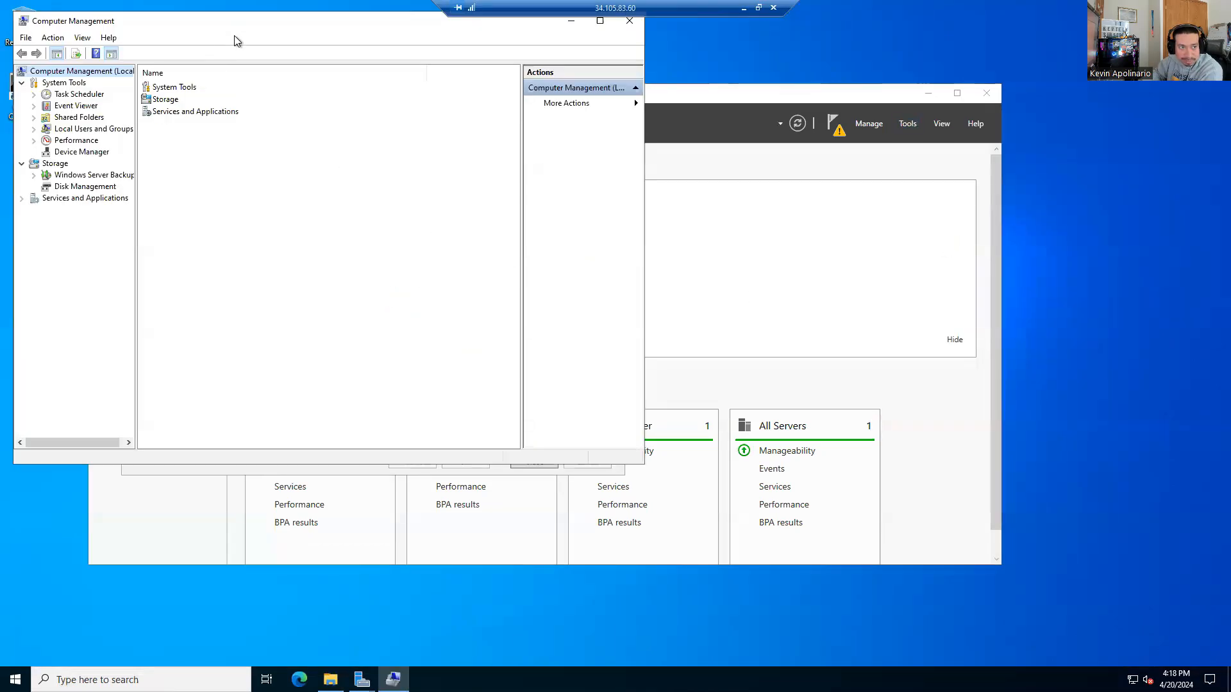
Step: Browse to Local Users and Groups > Users, select Administrator, and rearrange the open windows
left_click_drag(235, 41, 597, 160)
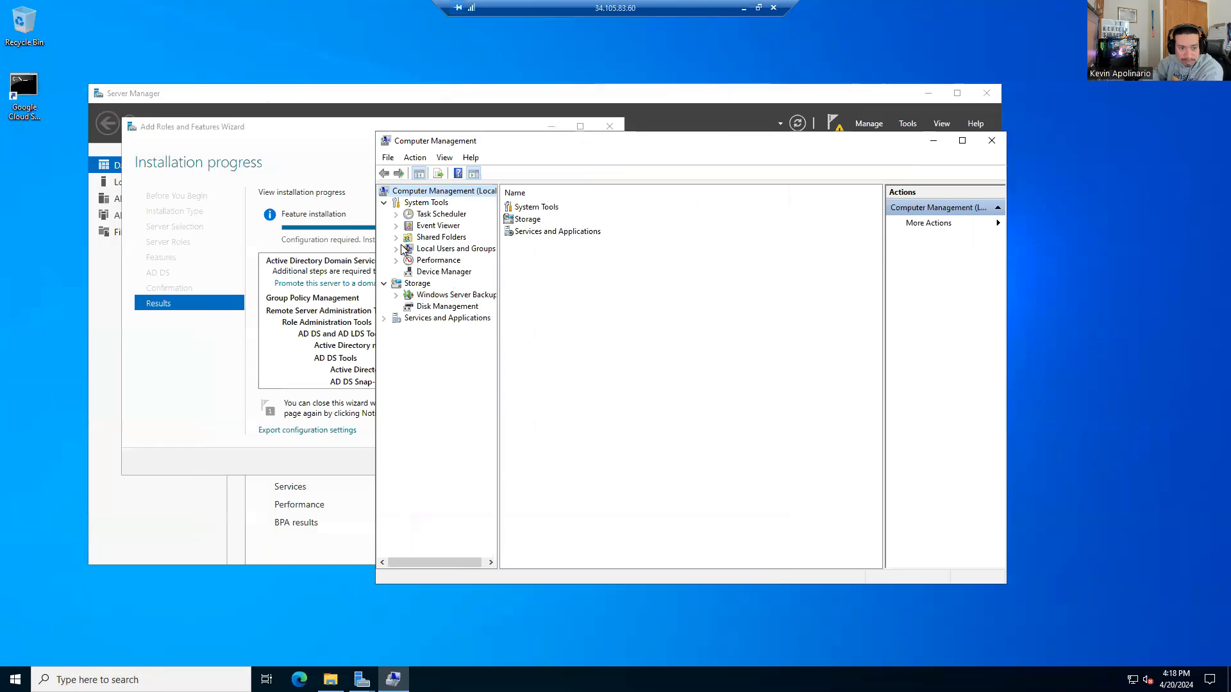
left_click(396, 249)
left_click(456, 249)
left_click(438, 260)
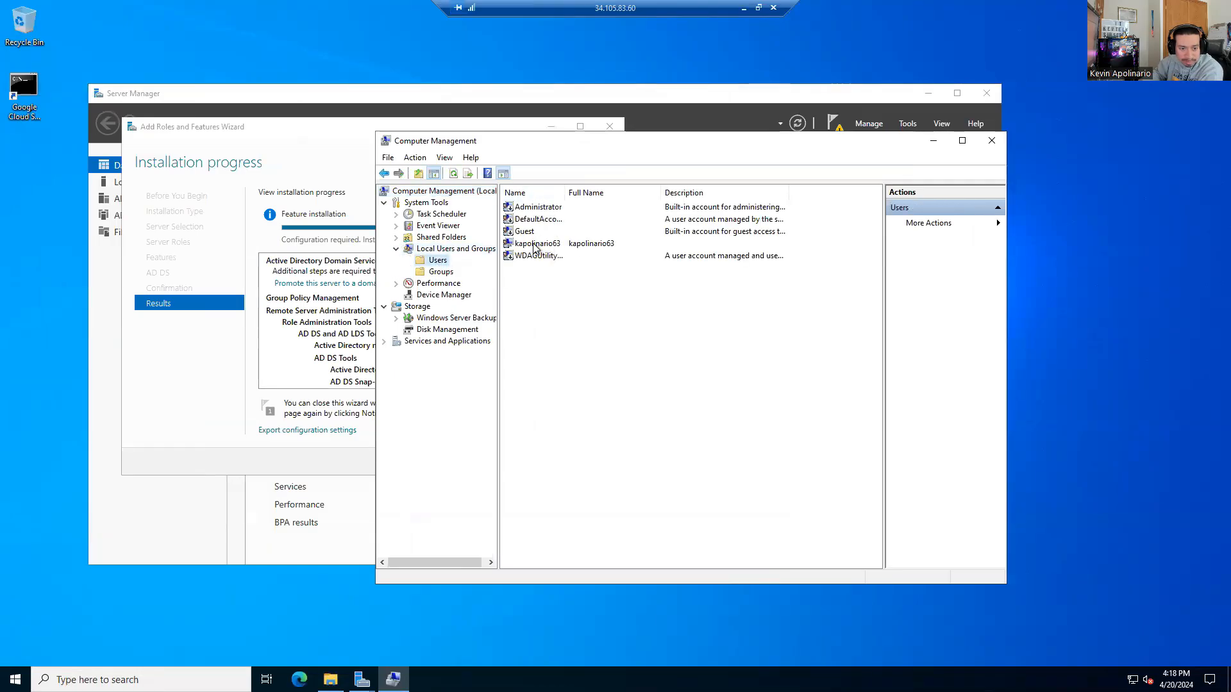
left_click(522, 207)
left_click_drag(524, 139, 760, 140)
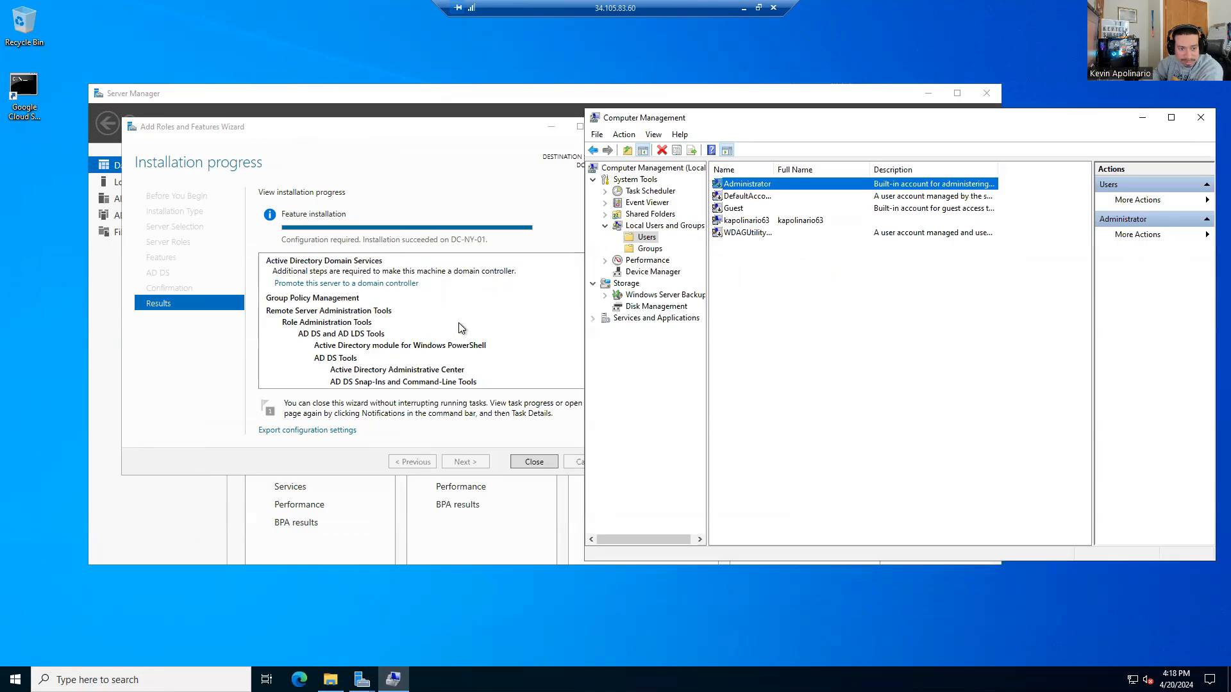
left_click(363, 287)
left_click_drag(540, 143, 348, 126)
left_click(821, 240)
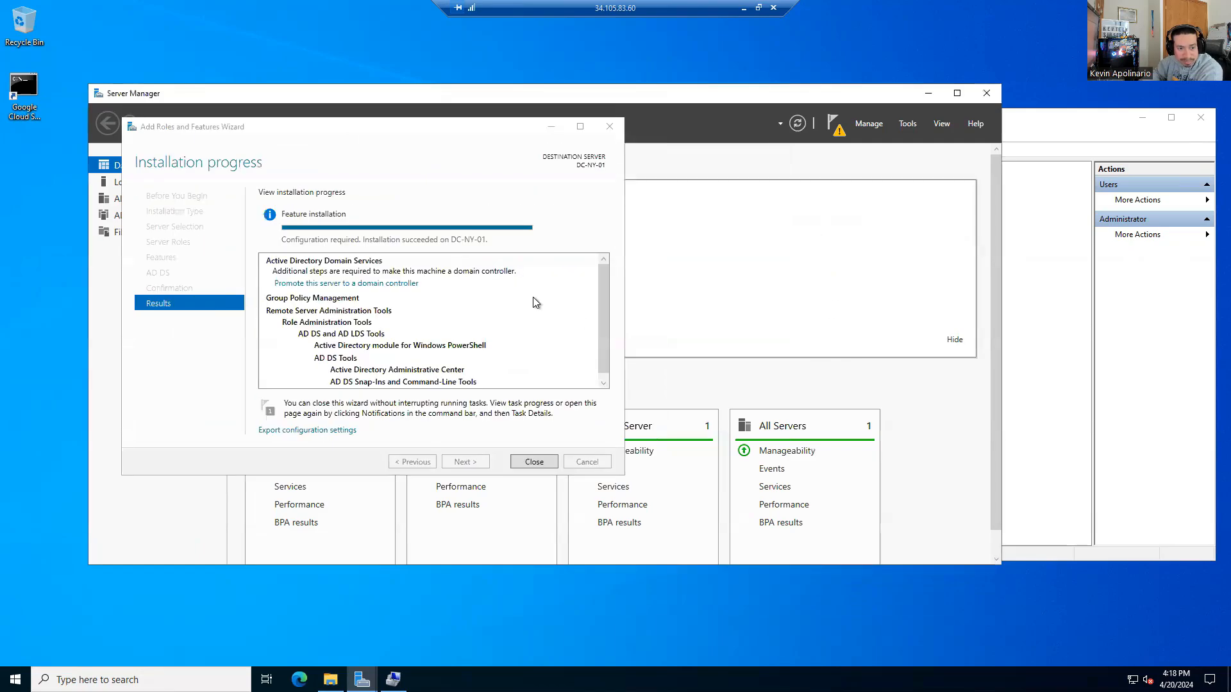
left_click(1072, 195)
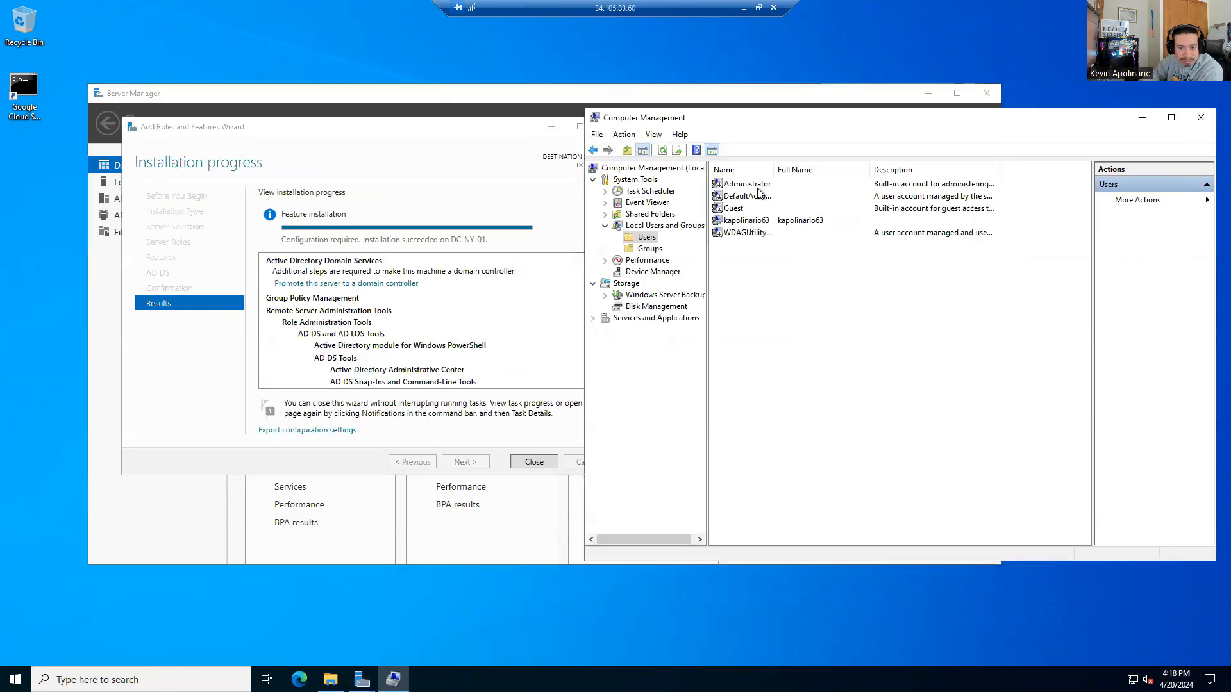
Step: Set and confirm a new password for the local Administrator account
right_click(746, 184)
left_click(768, 198)
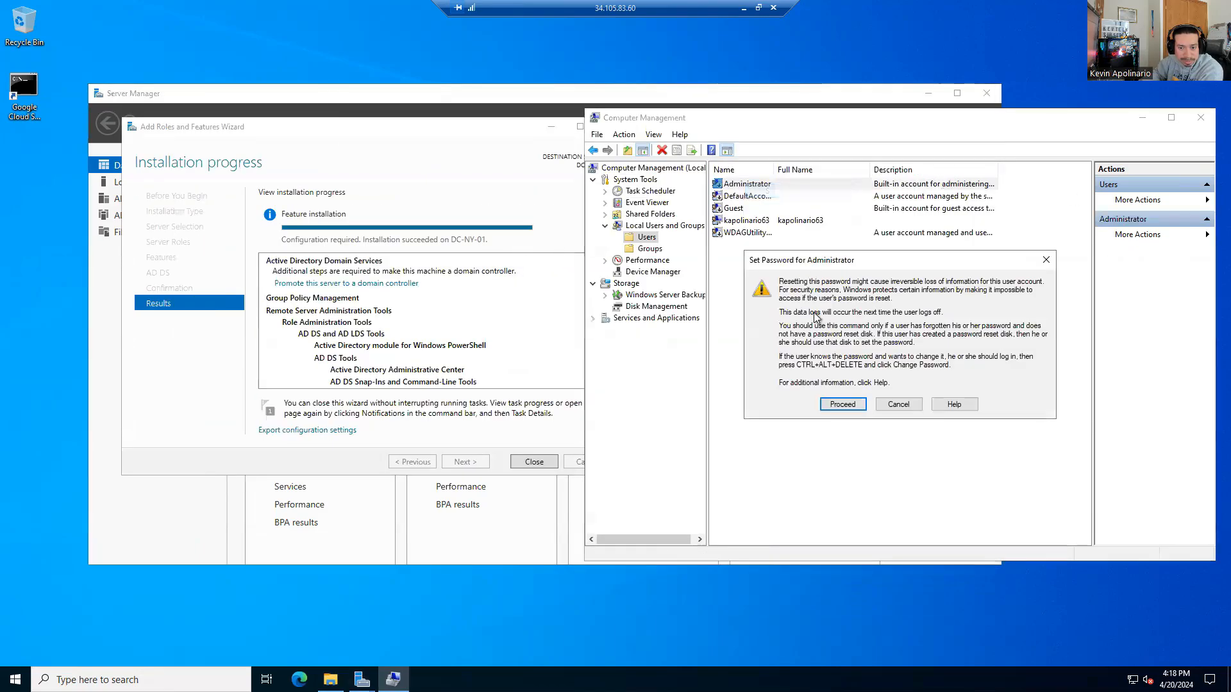
left_click(841, 405)
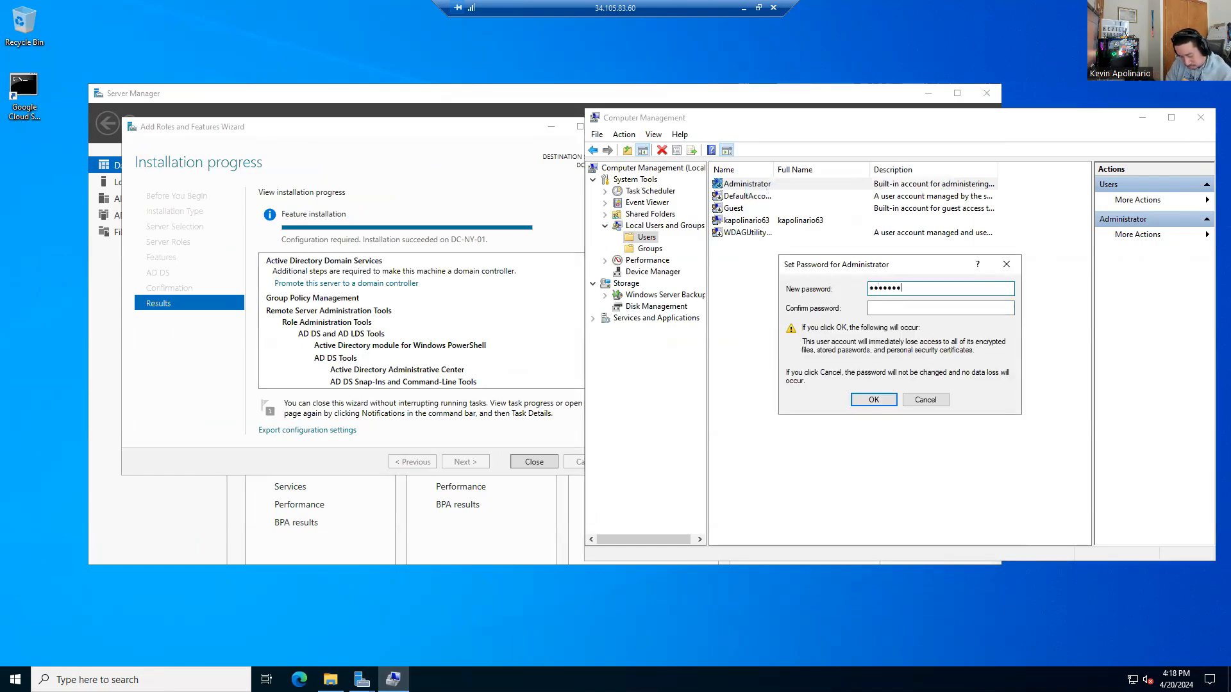
key("Tab")
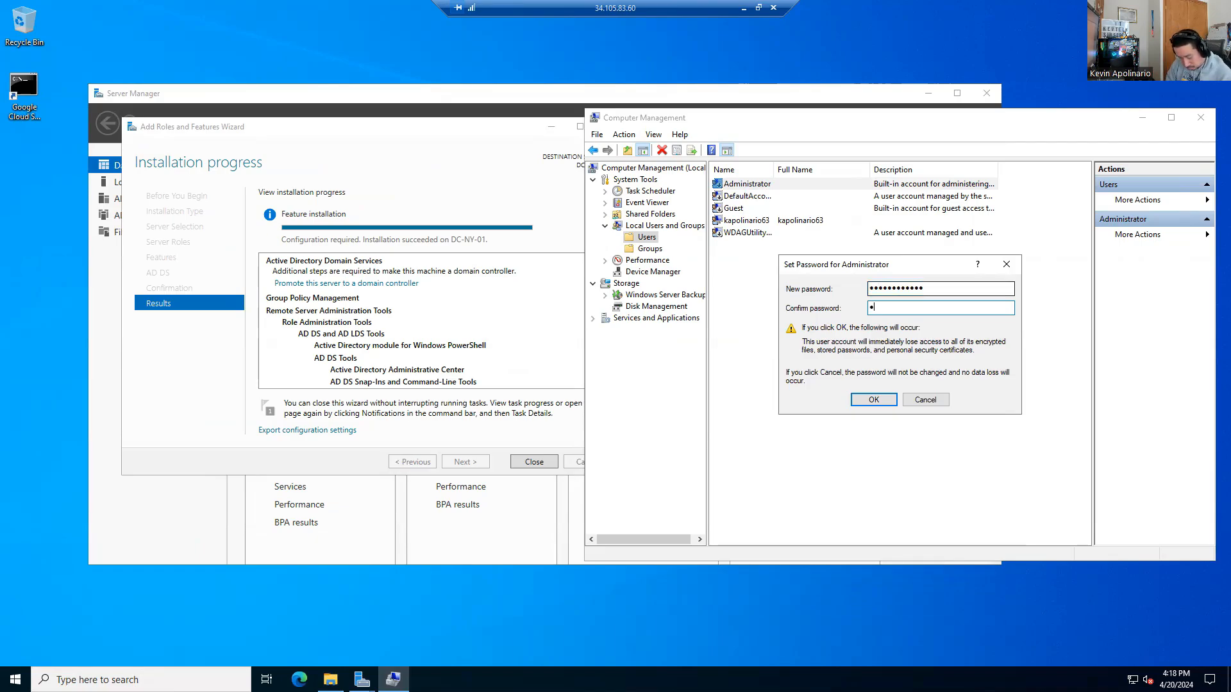
type("••••••••••")
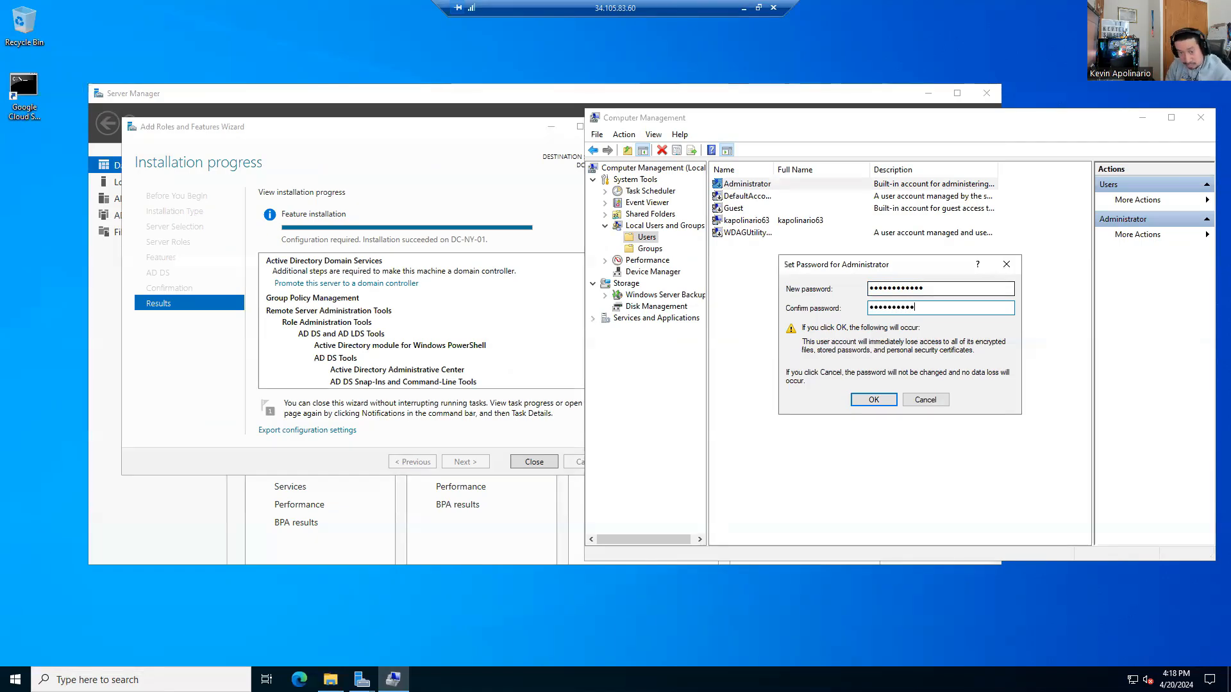
key("Return")
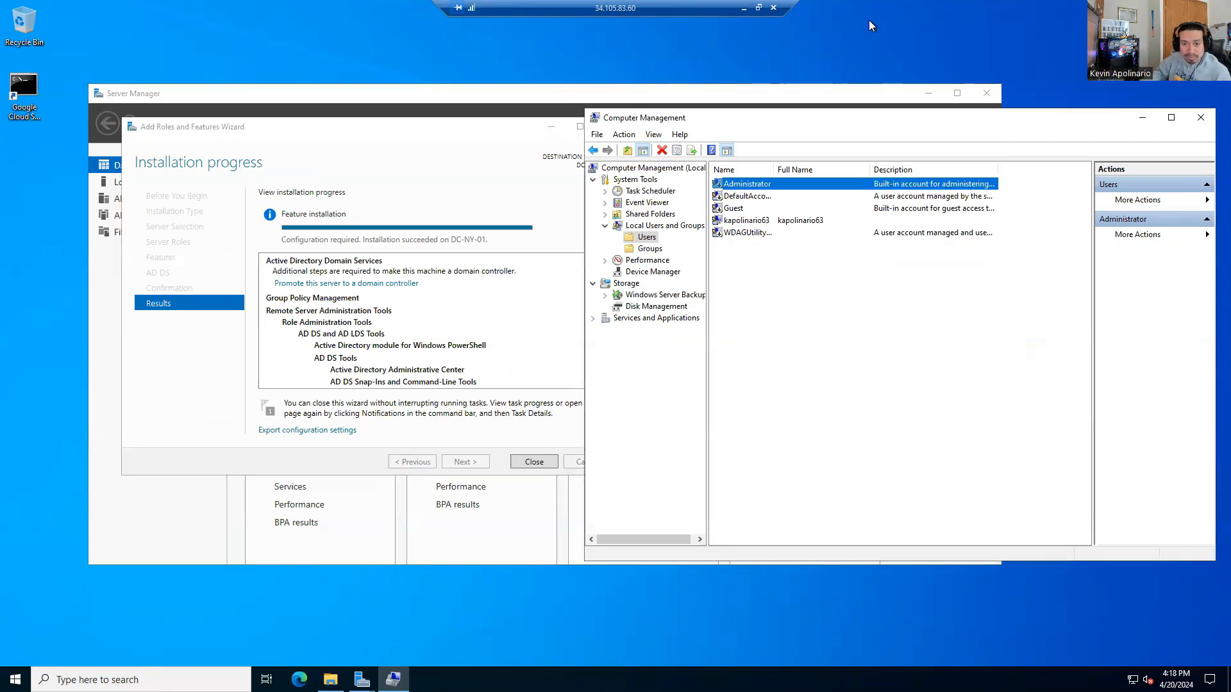
left_click_drag(772, 134, 307, 225)
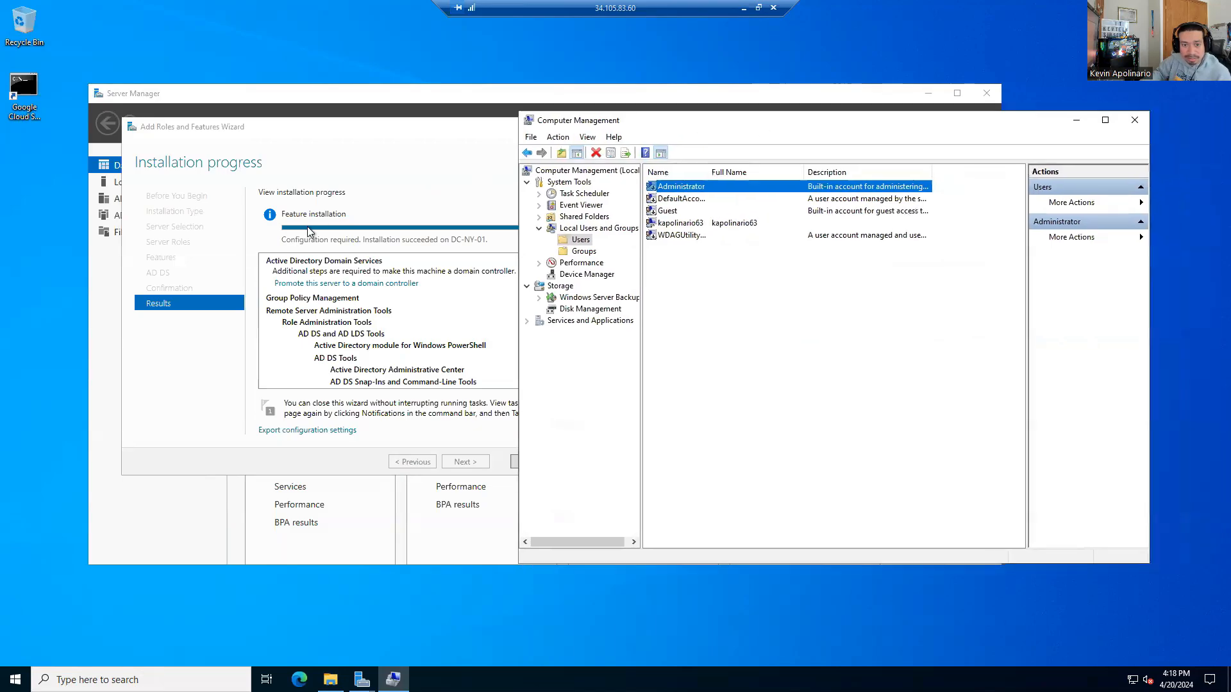
Step: Rerun the domain controller prerequisites check and start the promotion install
left_click(473, 169)
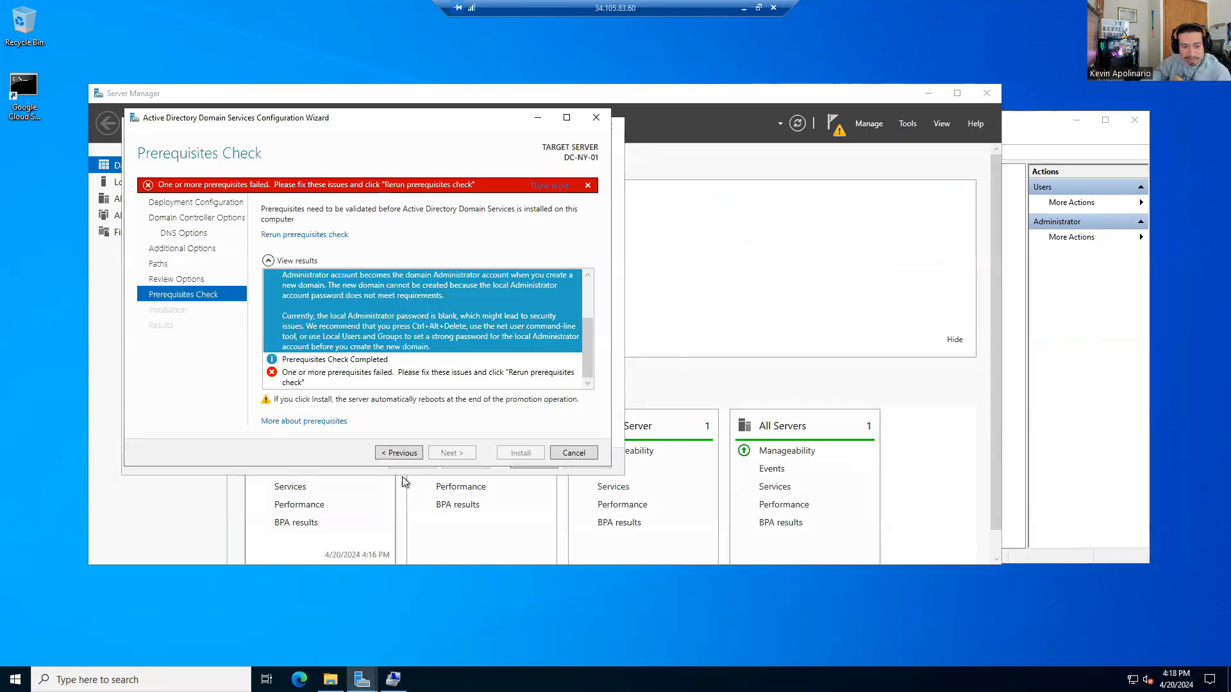
left_click(398, 452)
left_click(458, 453)
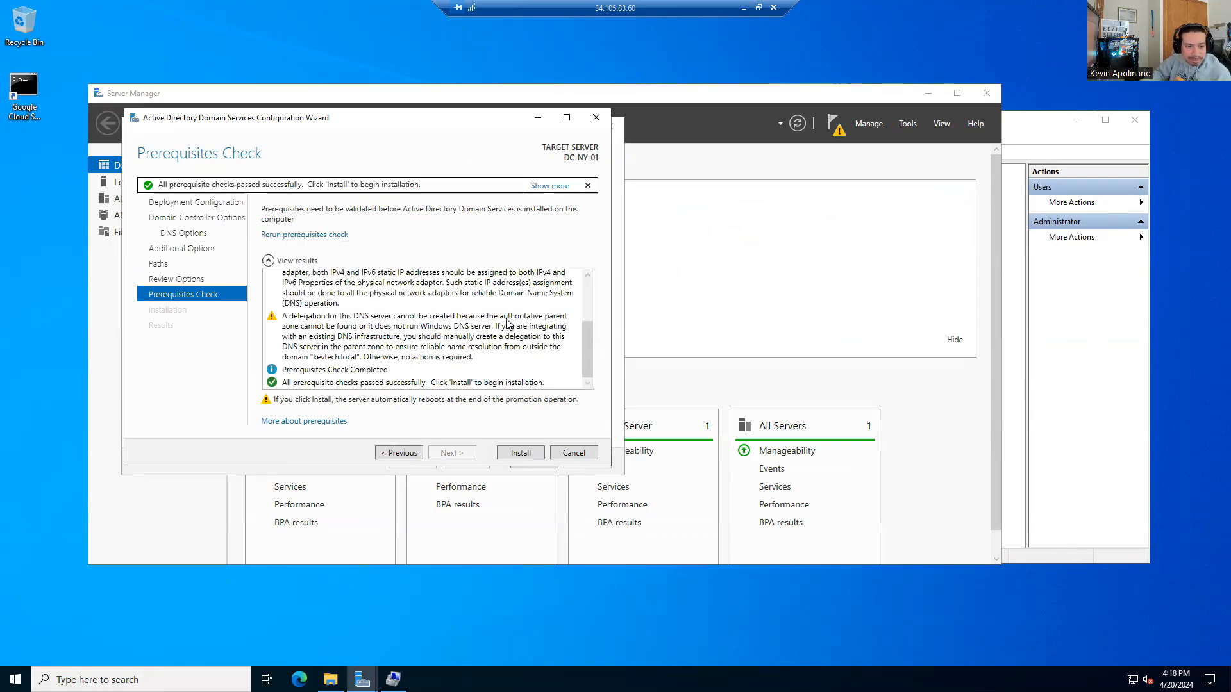
left_click(513, 453)
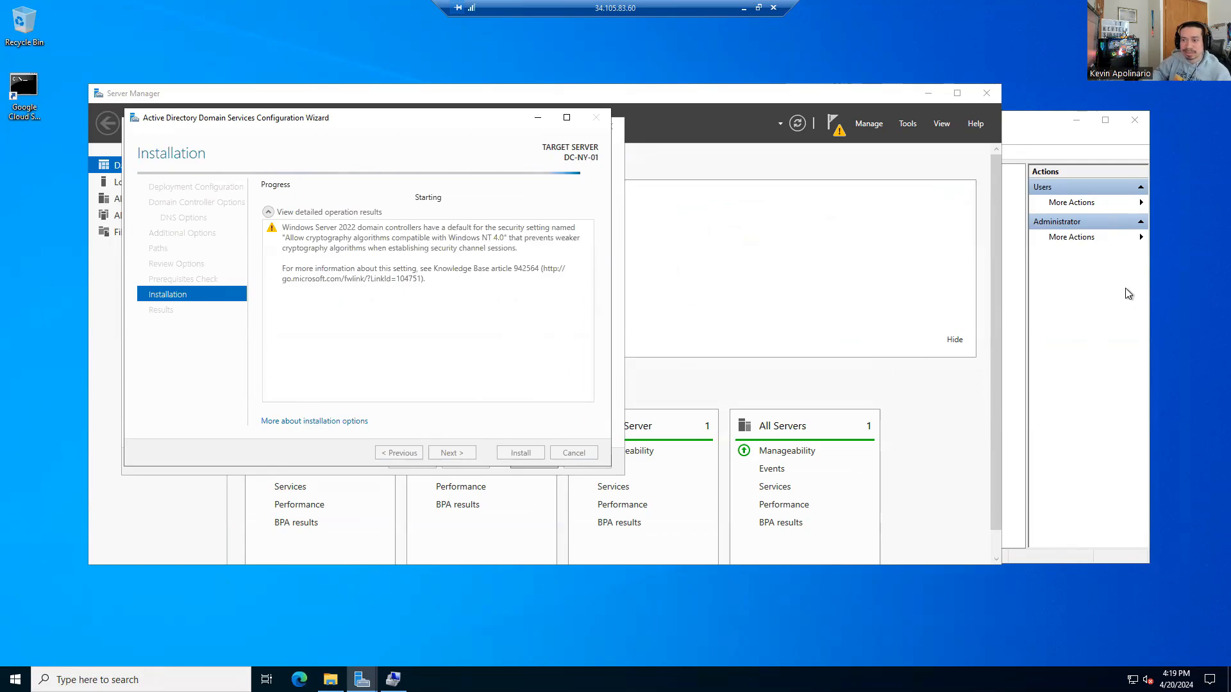
Step: Close Computer Management, dismiss the restart sign-out notice, and close the configuration wizard
left_click(1111, 335)
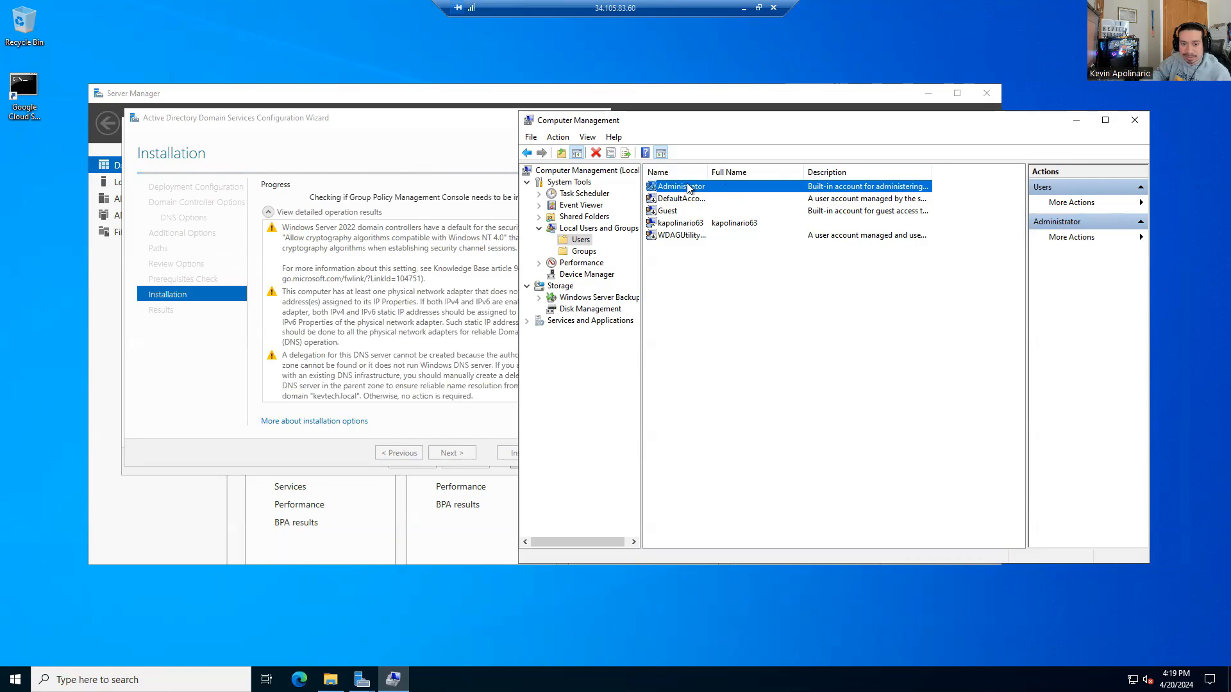
left_click(679, 224)
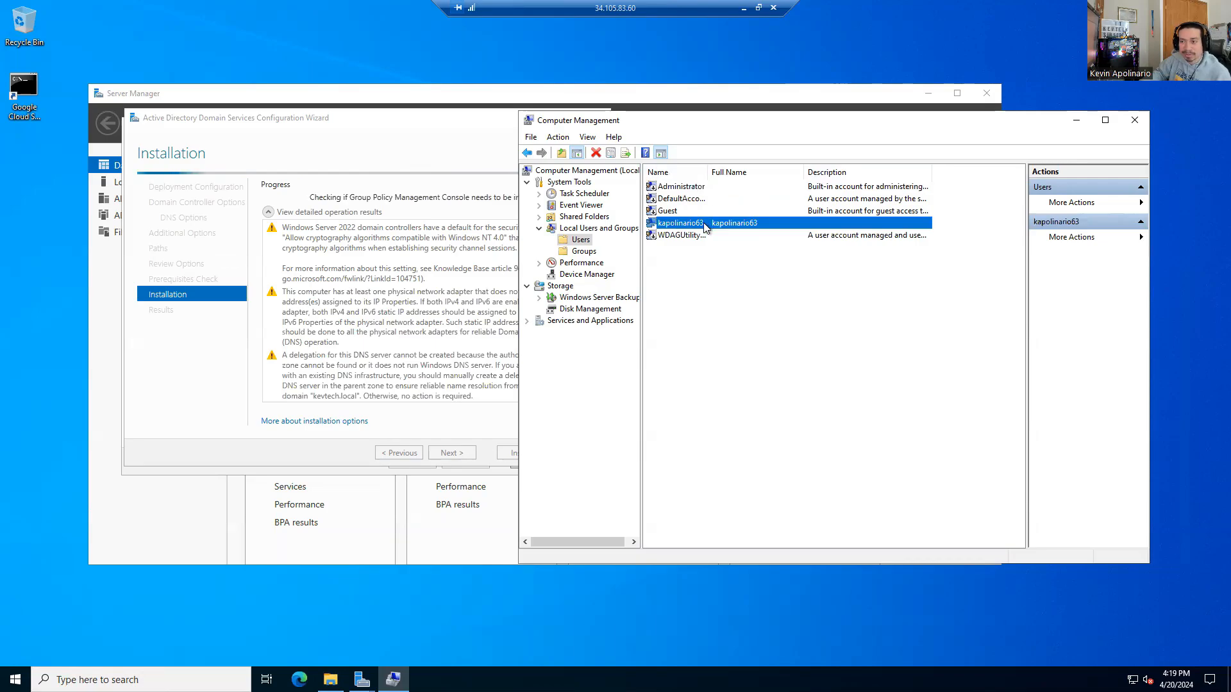
left_click(676, 190)
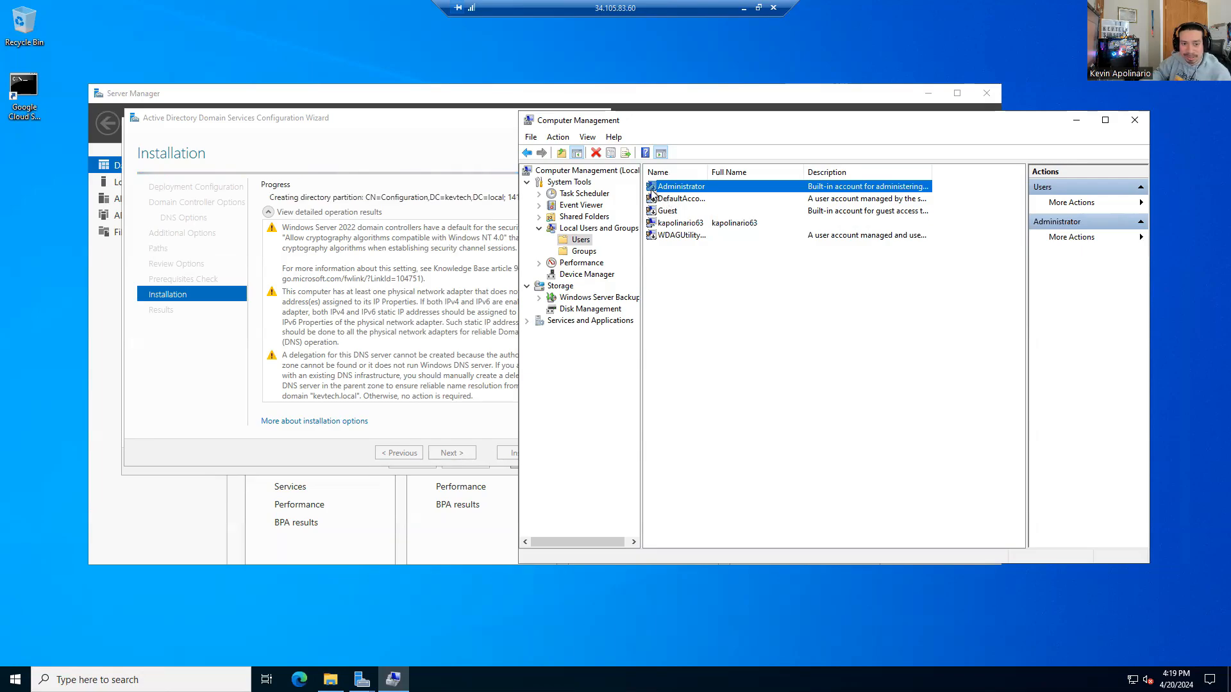
left_click_drag(795, 128, 467, 96)
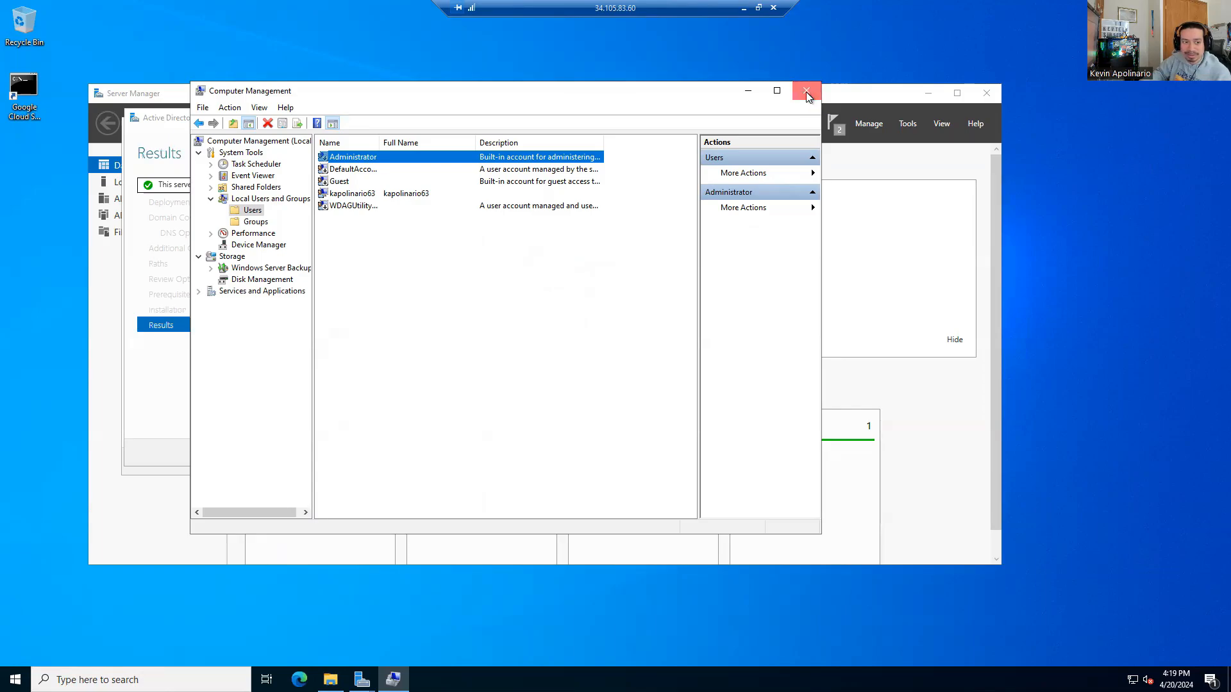
left_click(806, 93)
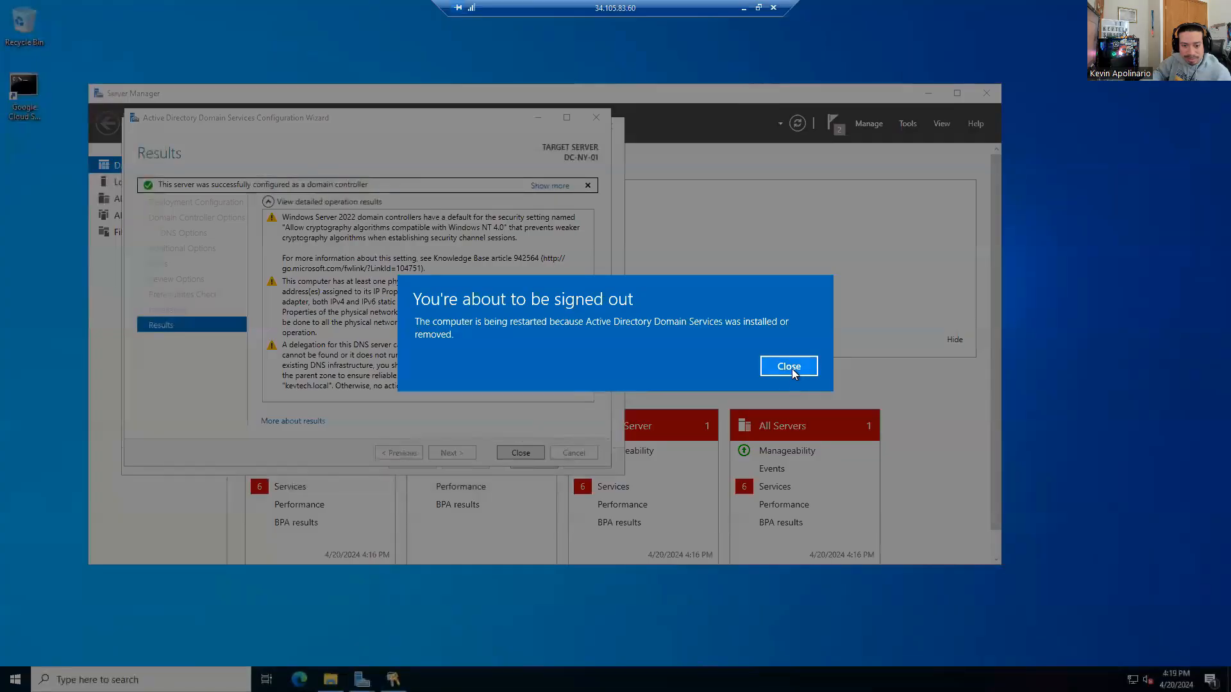
left_click(788, 366)
left_click(536, 455)
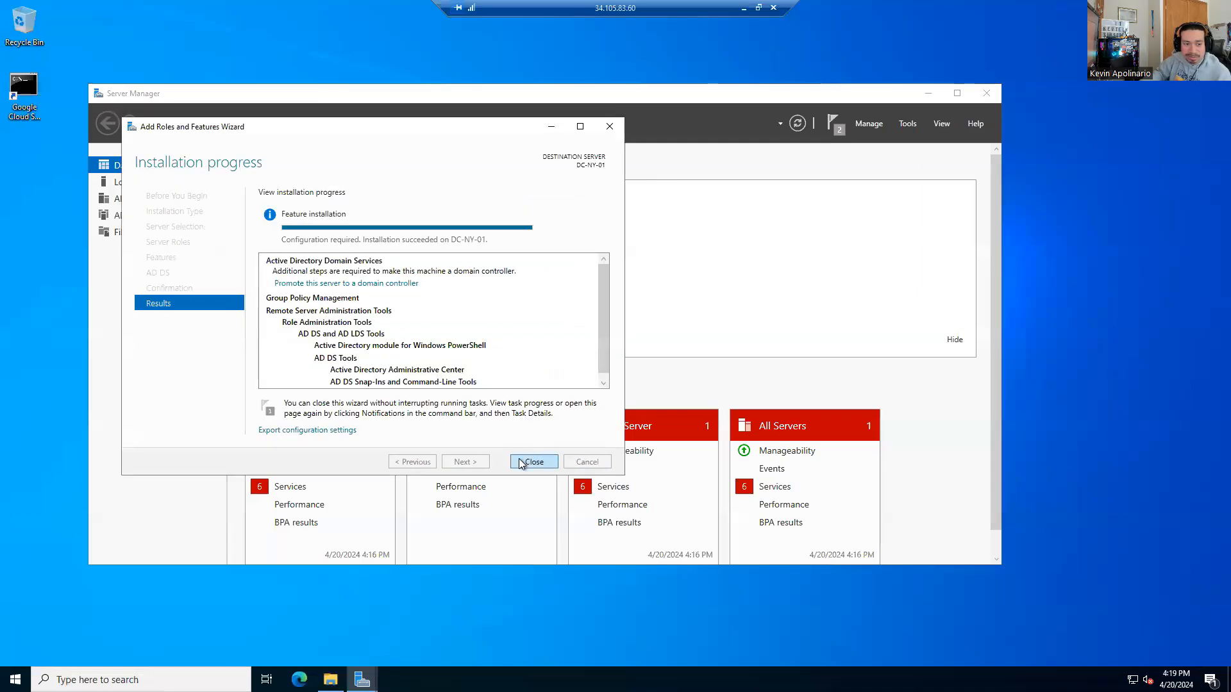
Step: Close the Add Roles and Features wizard and acknowledge the ended remote session
left_click(522, 461)
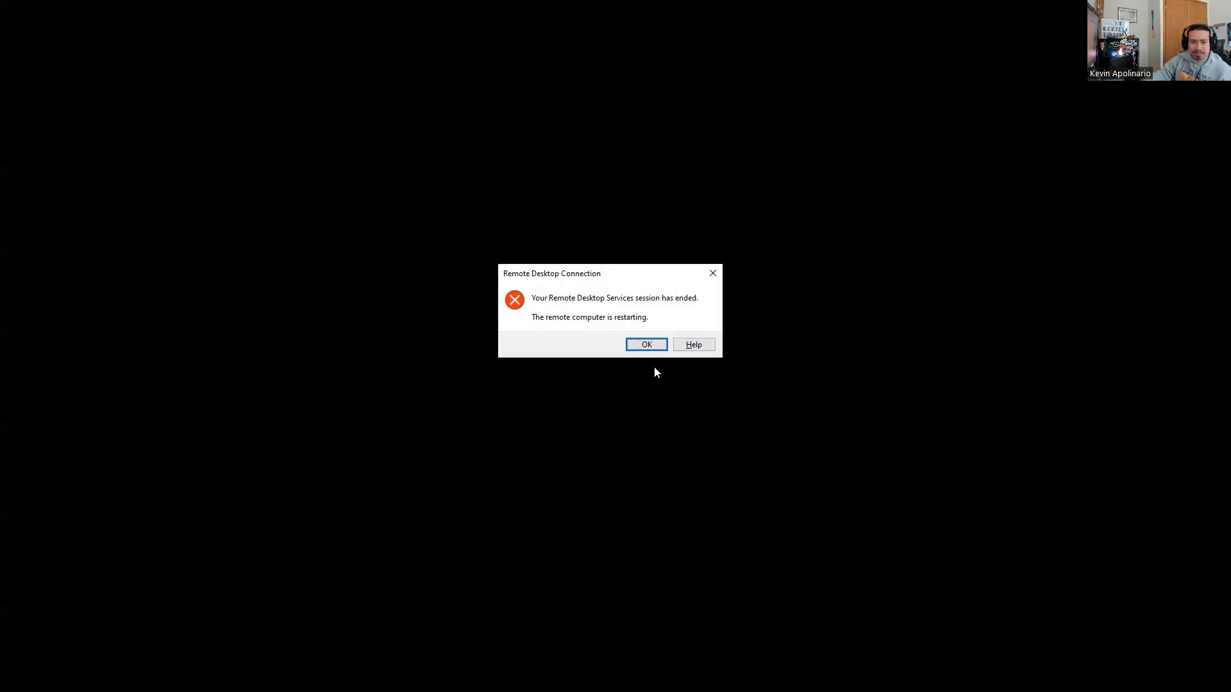
left_click(644, 344)
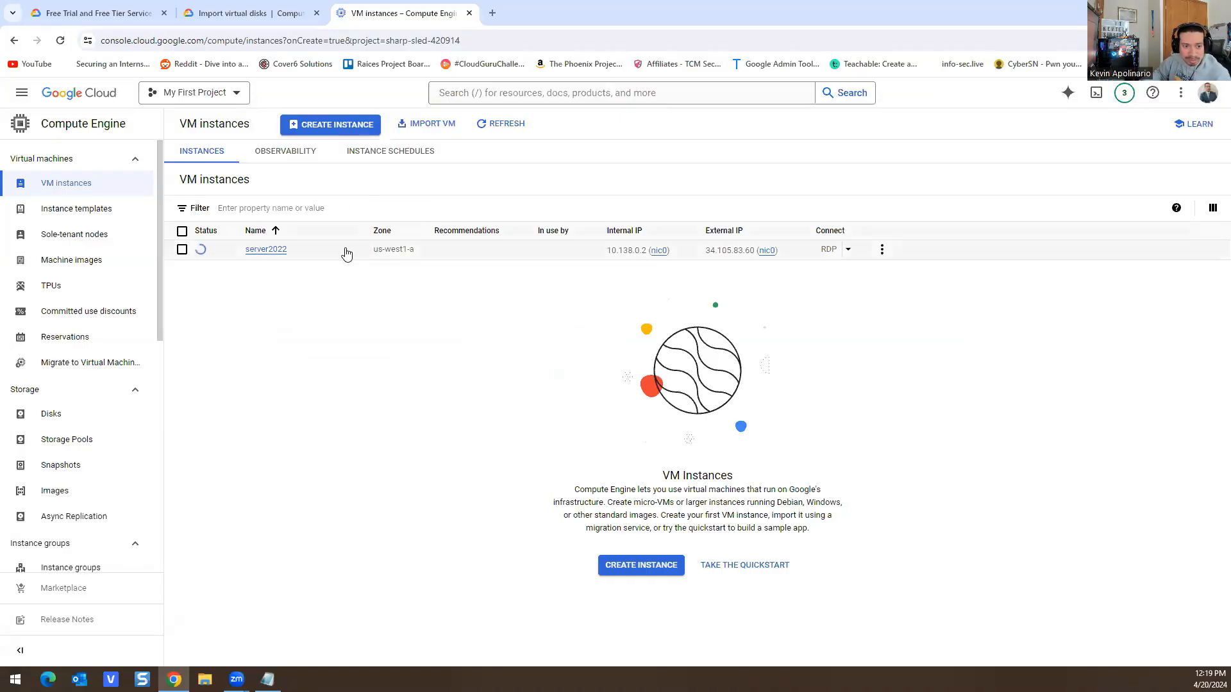
Step: Select server2022, refresh the VM instances list, and open its permissions panel
left_click(182, 250)
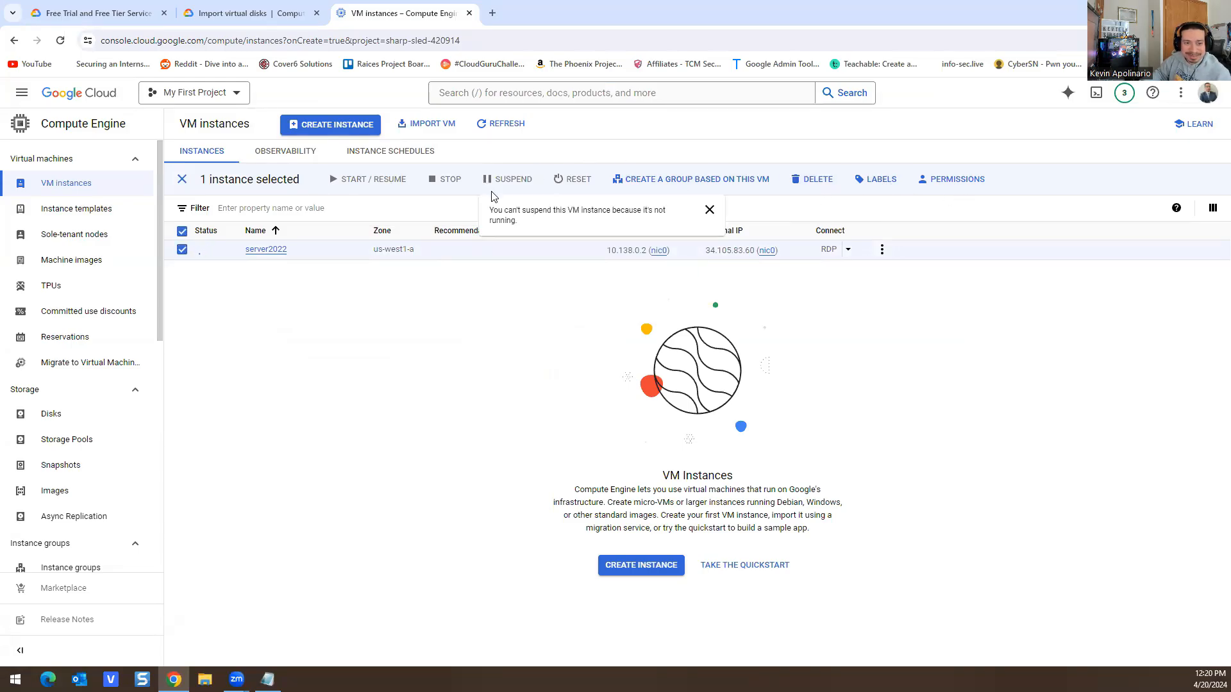
left_click(485, 126)
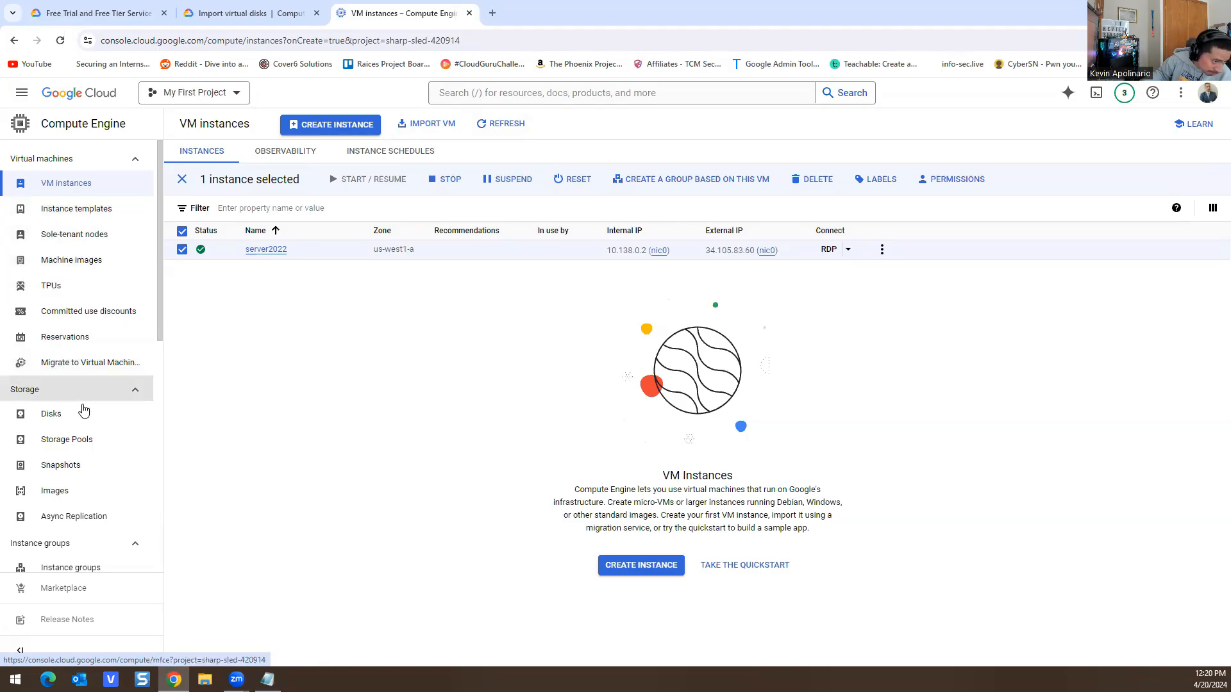
scroll(89, 398, "down", 5)
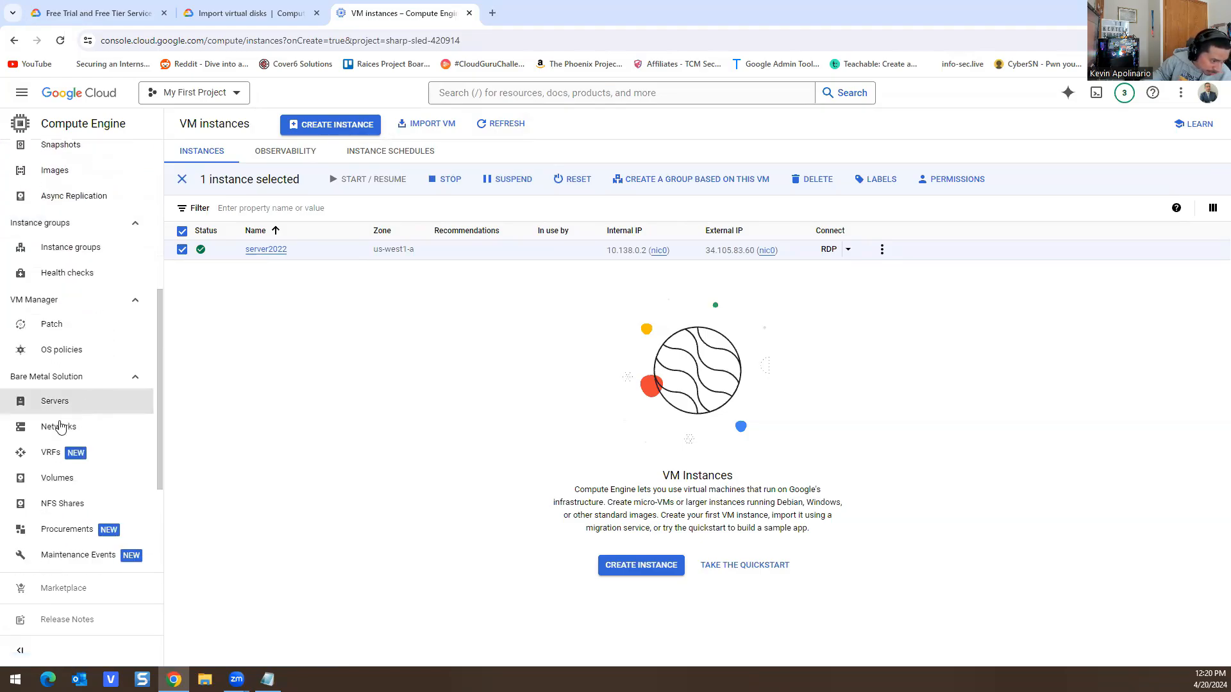
scroll(64, 411, "down", 2)
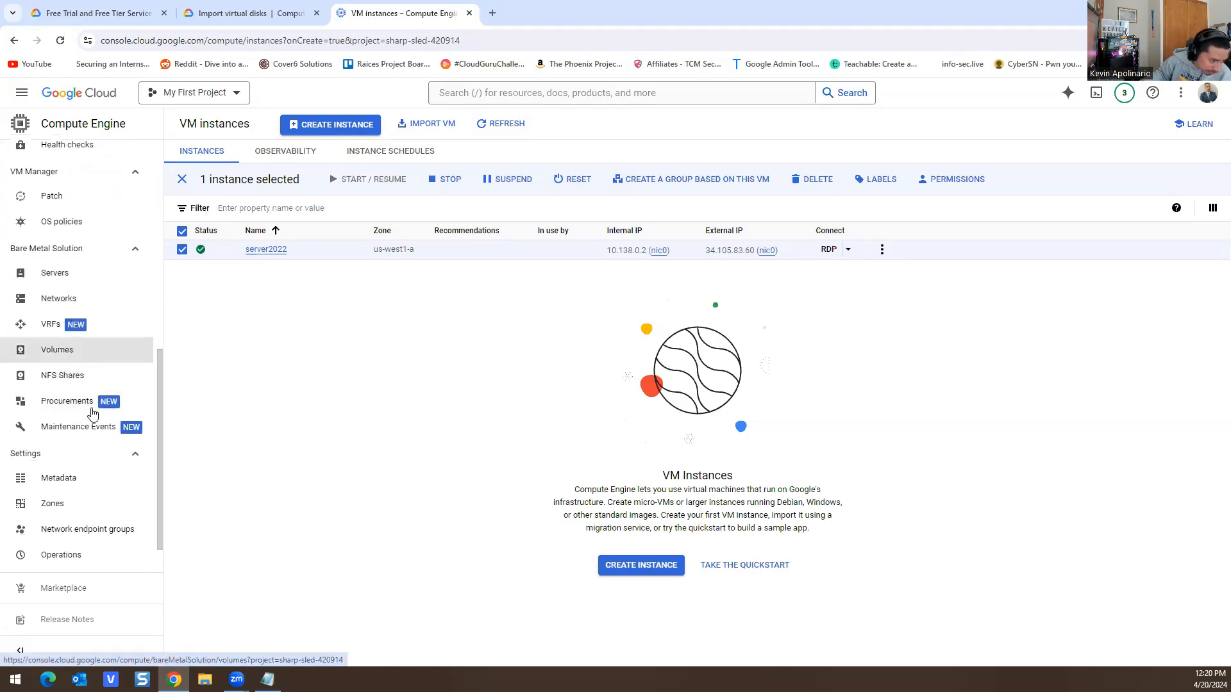
scroll(93, 449, "down", 1)
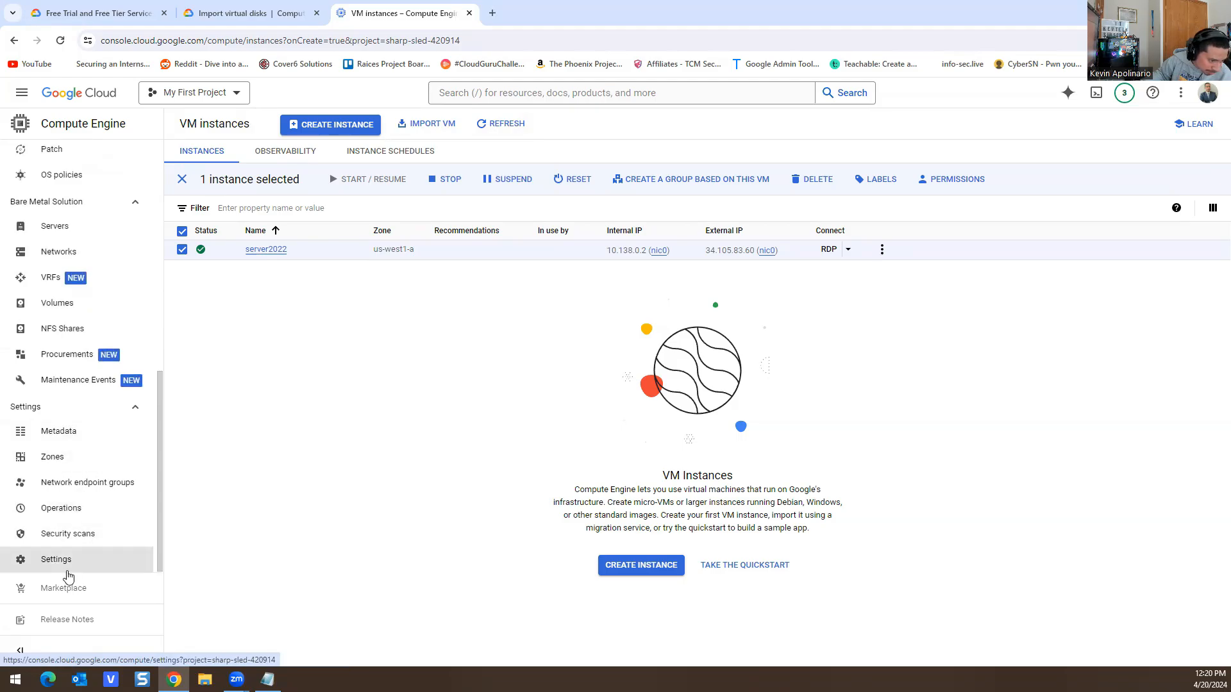
scroll(56, 537, "up", 10)
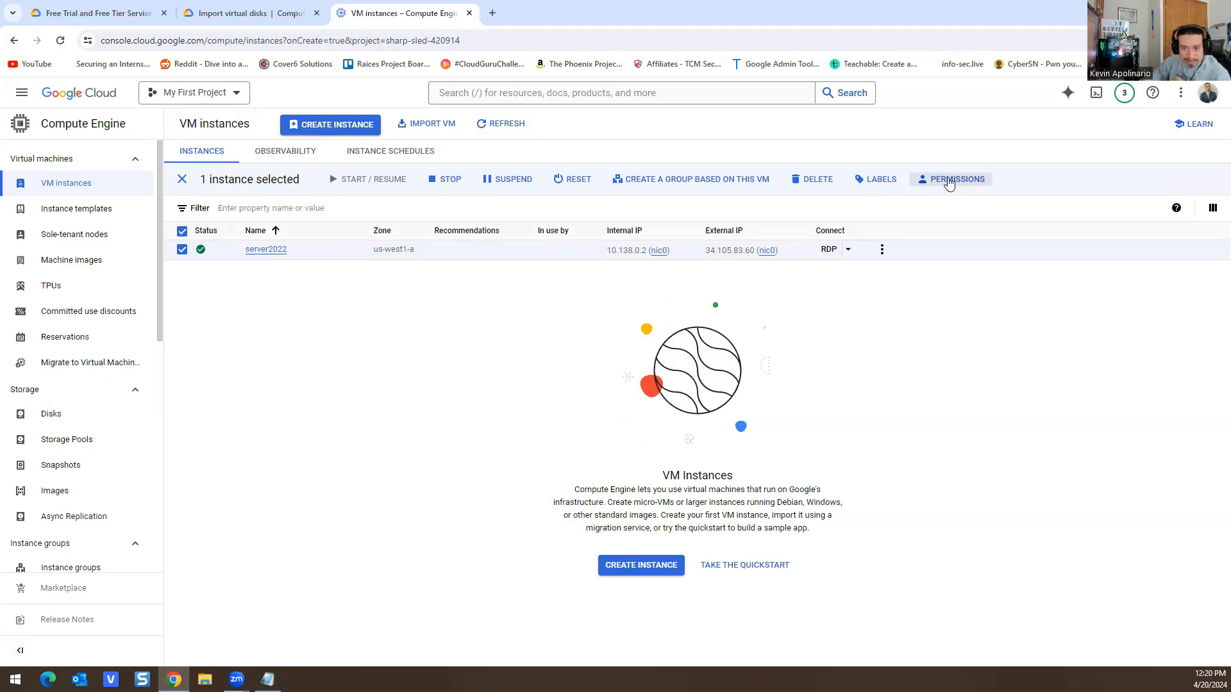
left_click(949, 183)
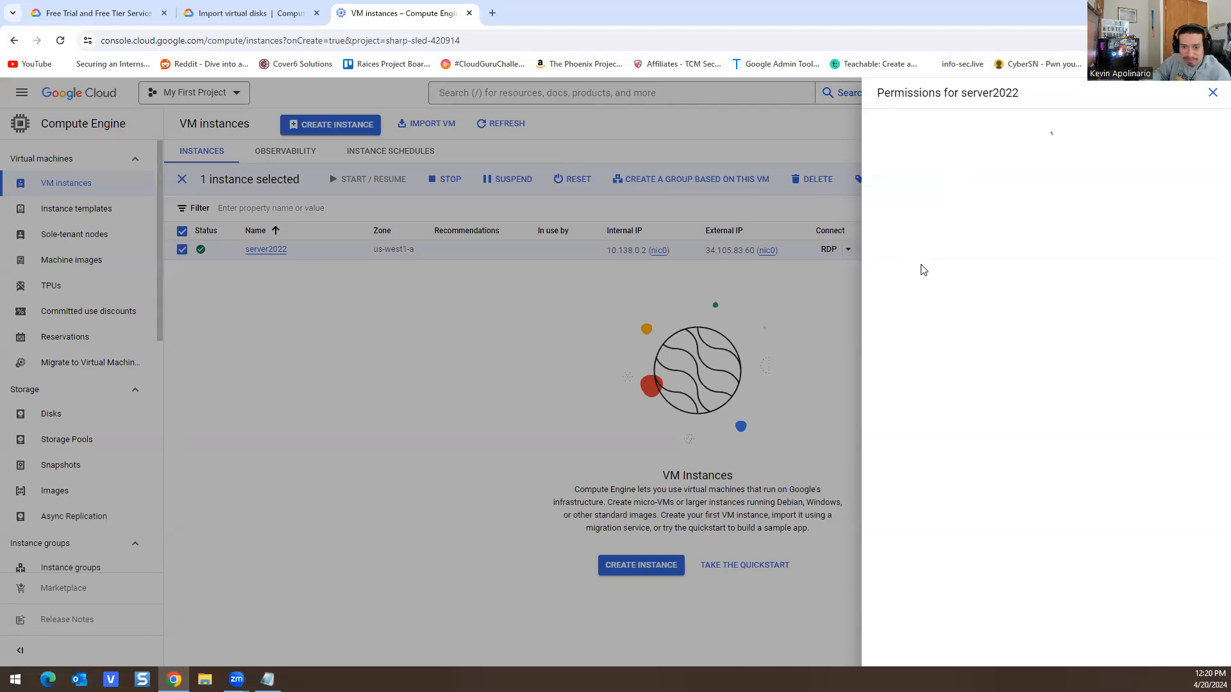
Step: Expand the Compute Engine Service Agent, Editor and Owner role members in server2022's permissions
left_click(895, 248)
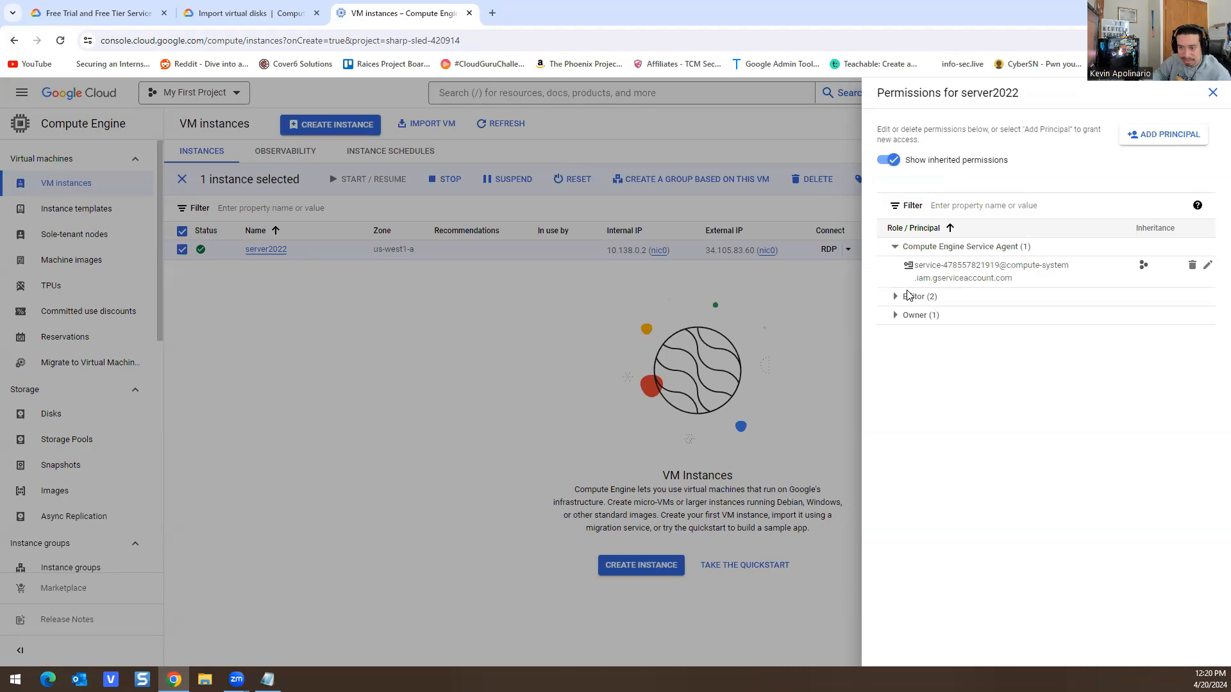
left_click(895, 297)
left_click(895, 365)
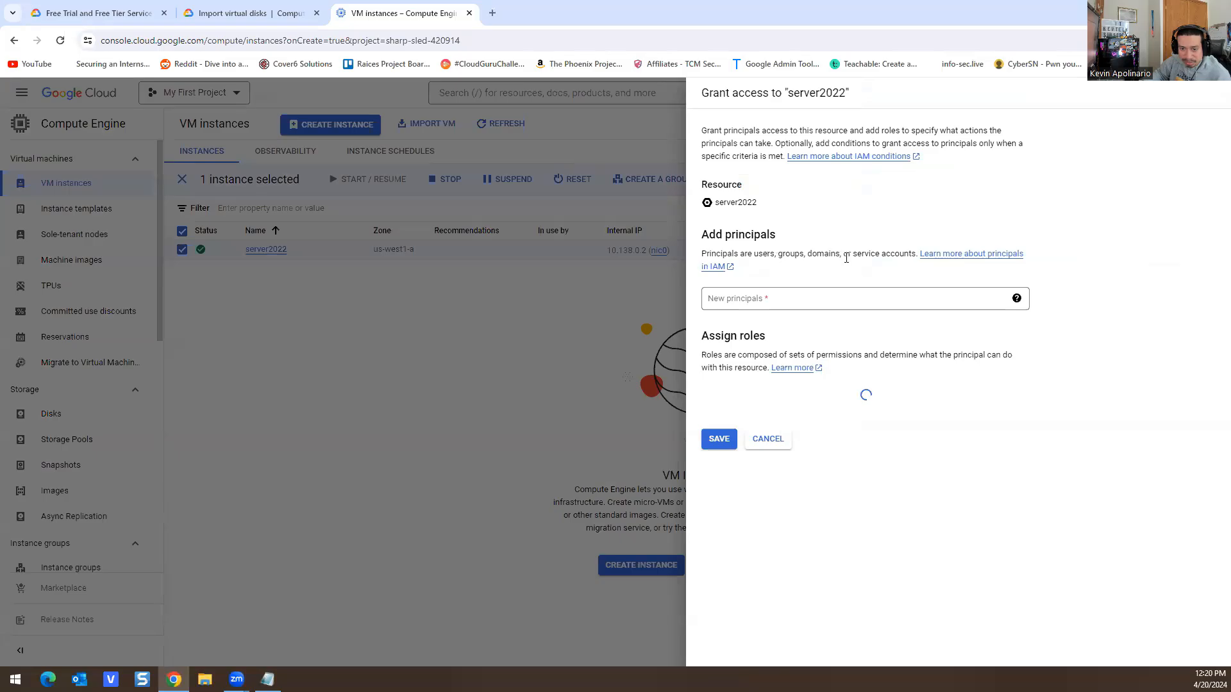
Step: Start adding a new principal and browse the available roles without choosing one
left_click(802, 300)
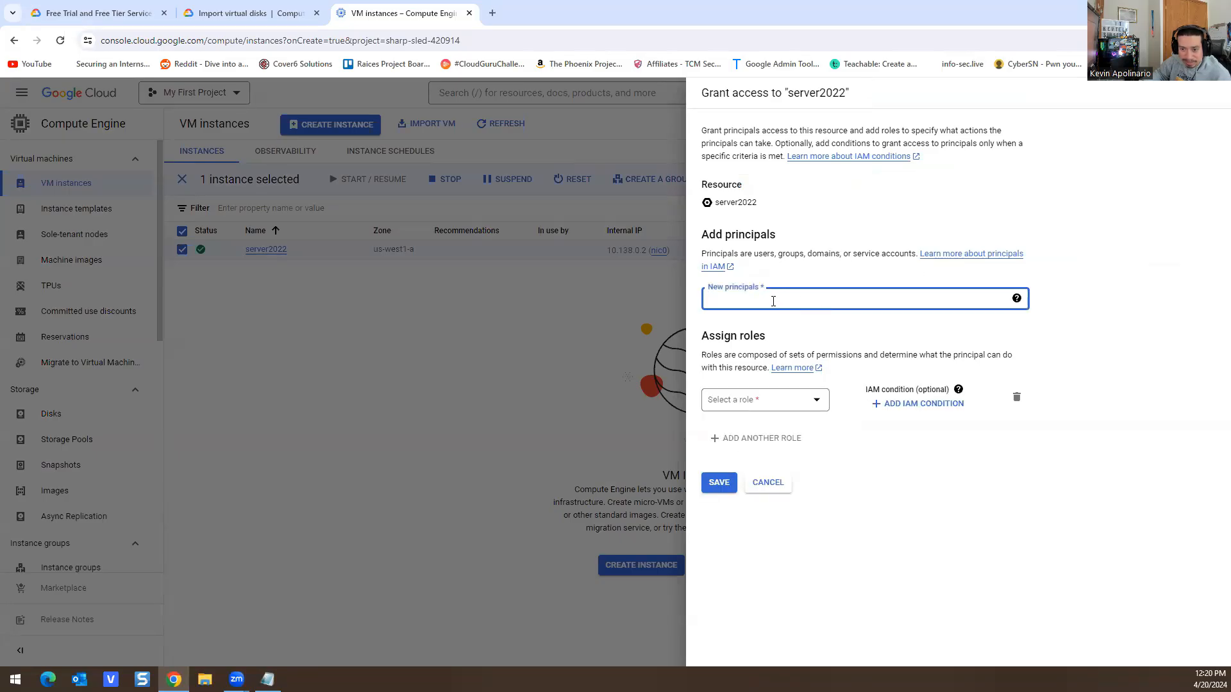
left_click(802, 404)
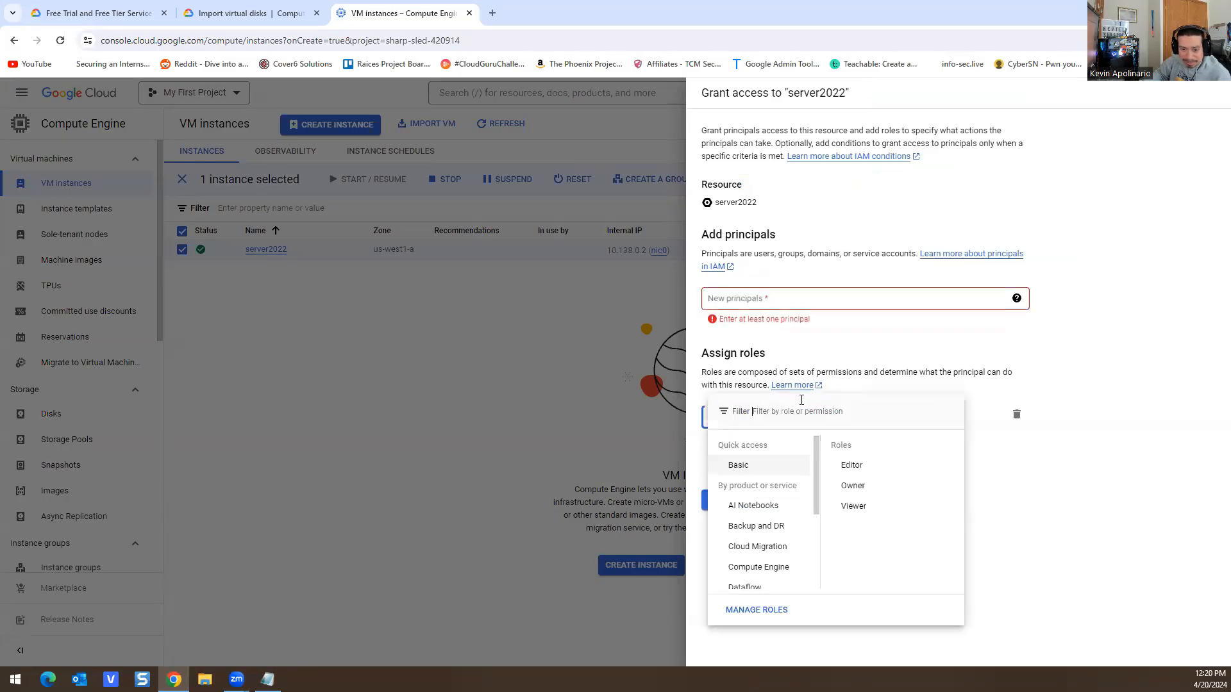
scroll(778, 509, "down", 1)
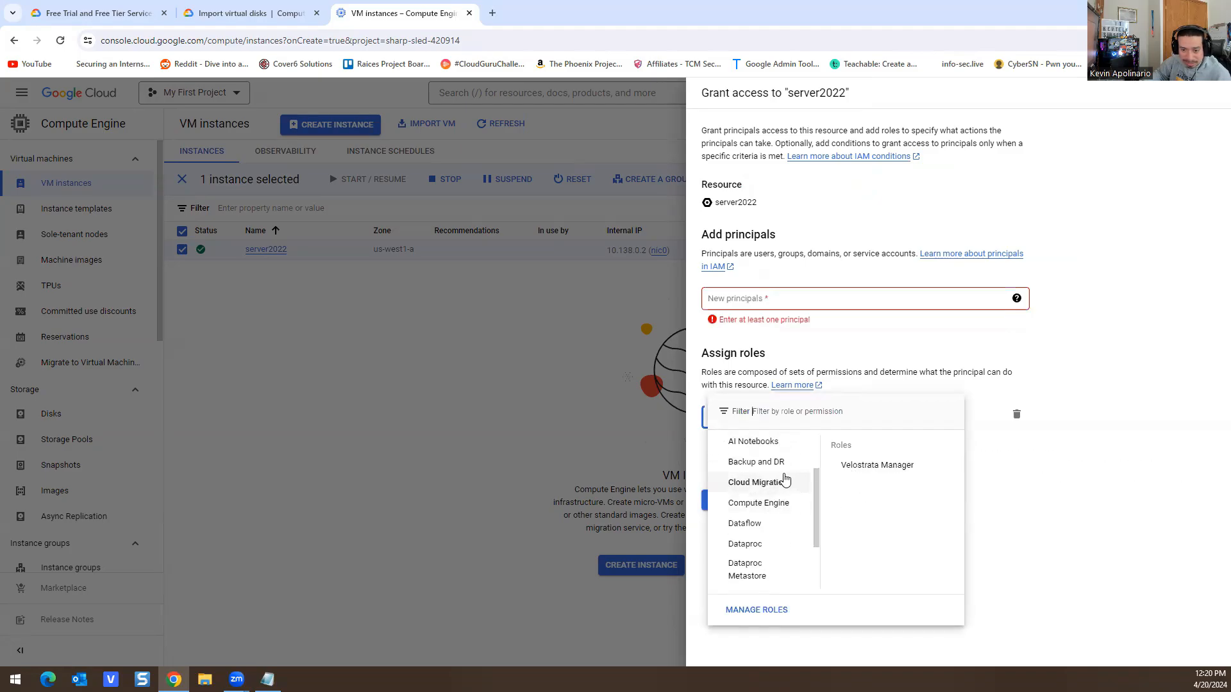
scroll(778, 481, "up", 1)
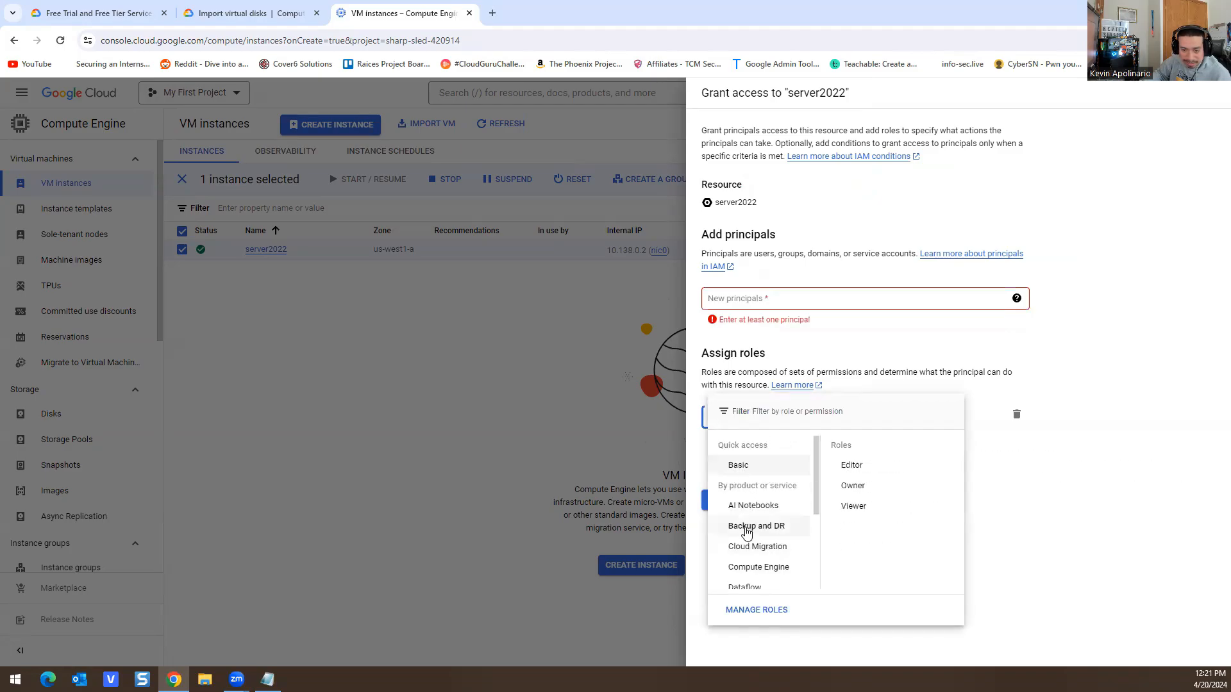
scroll(757, 532, "down", 2)
scroll(758, 537, "down", 1)
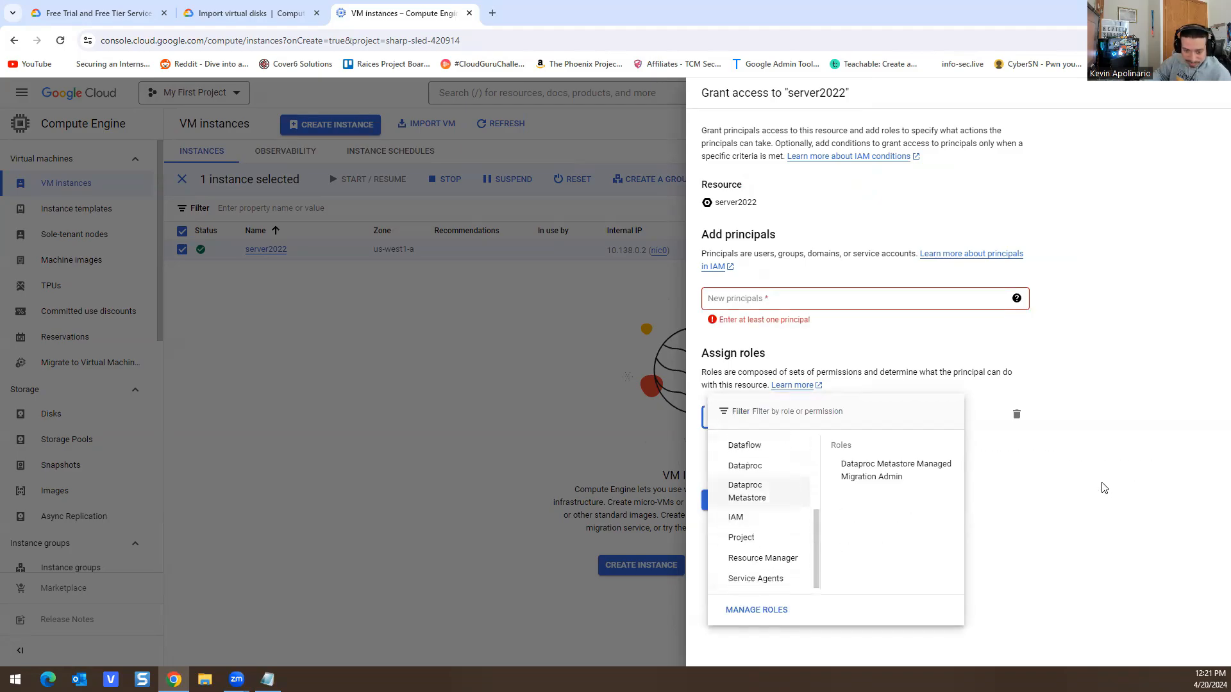
left_click(846, 195)
Step: Cancel the grant, close the permissions panel, and open server2022's downloaded RDP file
left_click(769, 500)
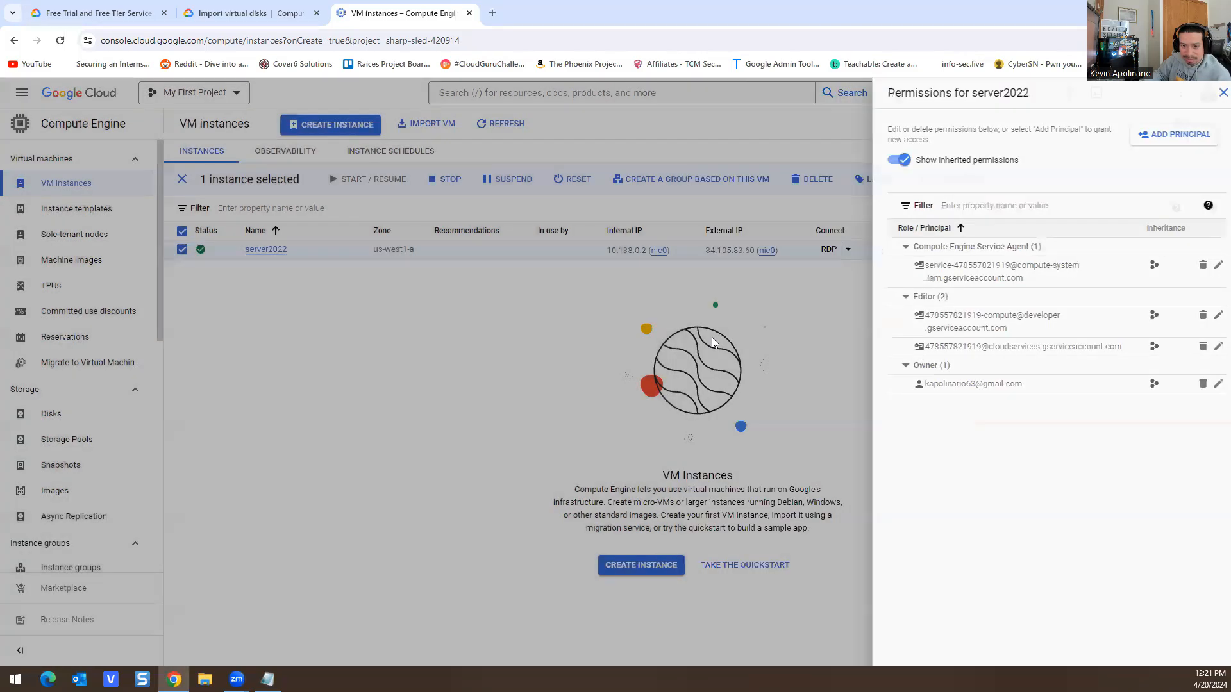
left_click(713, 342)
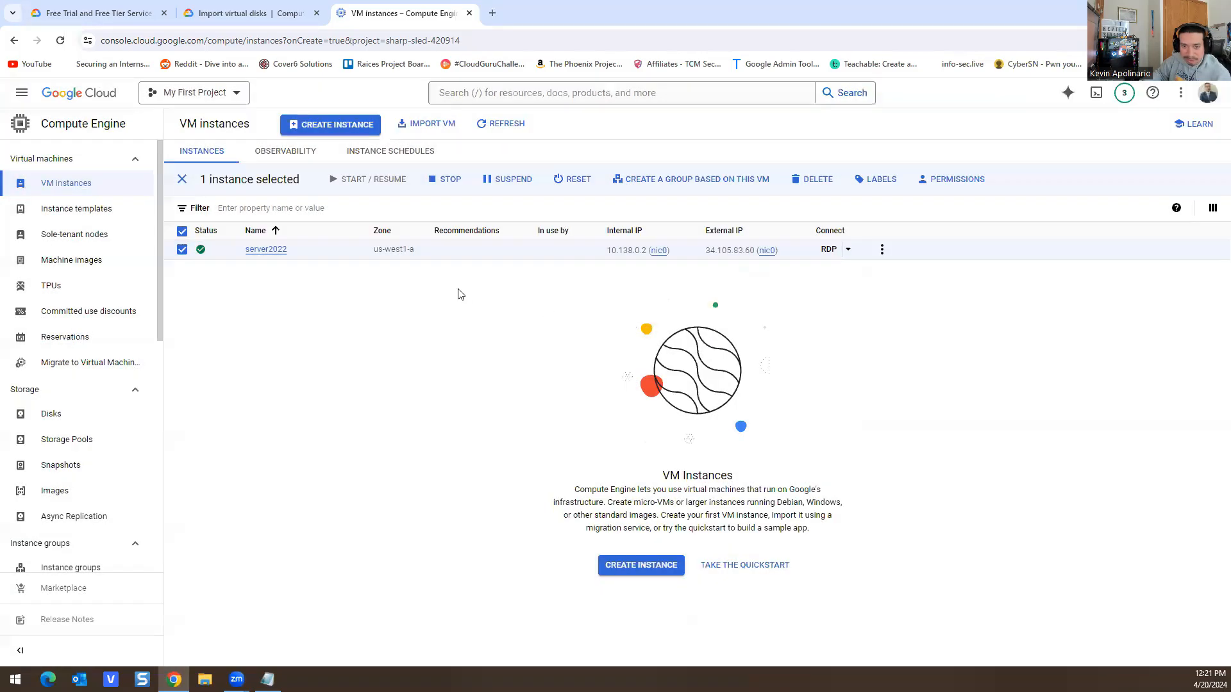
left_click(1173, 41)
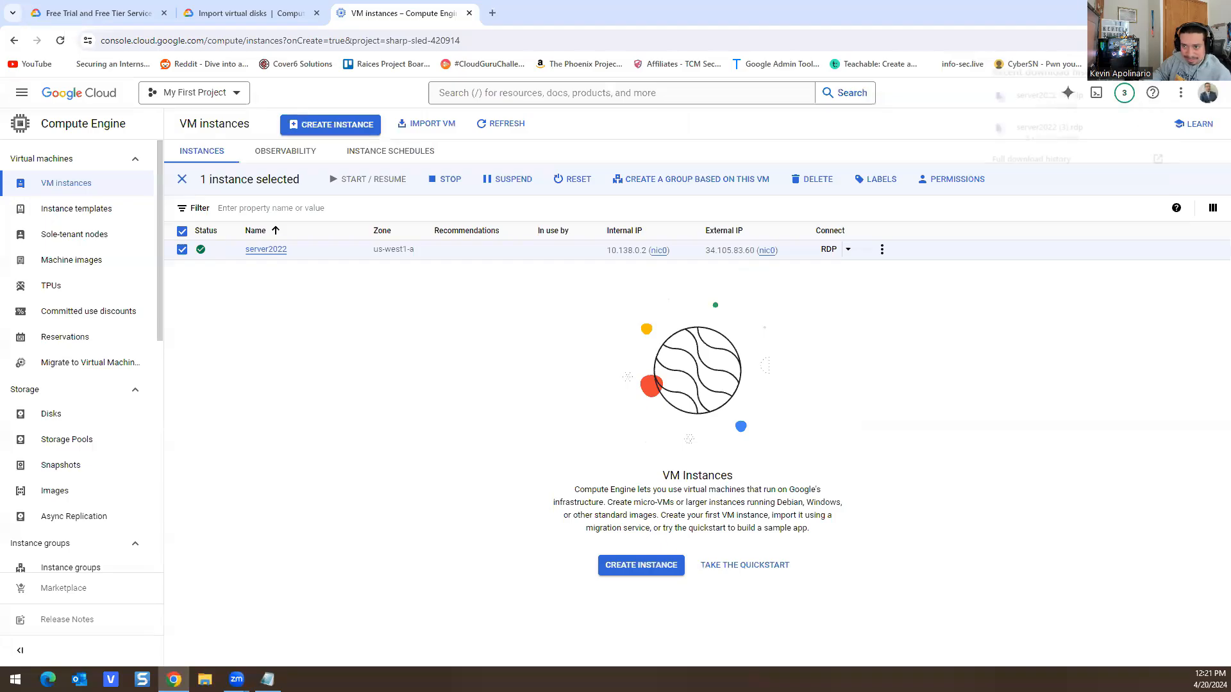
left_click(1044, 100)
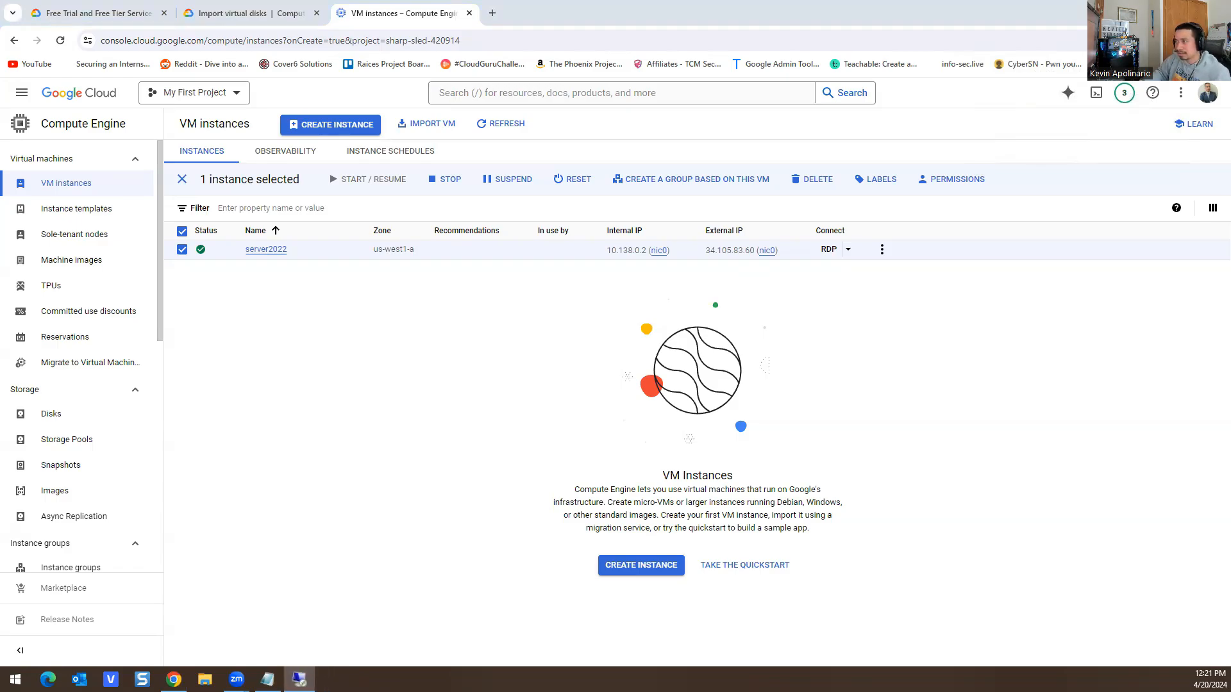
Step: Accept the Remote Desktop certificate warning to connect to the restarted server
left_click(602, 342)
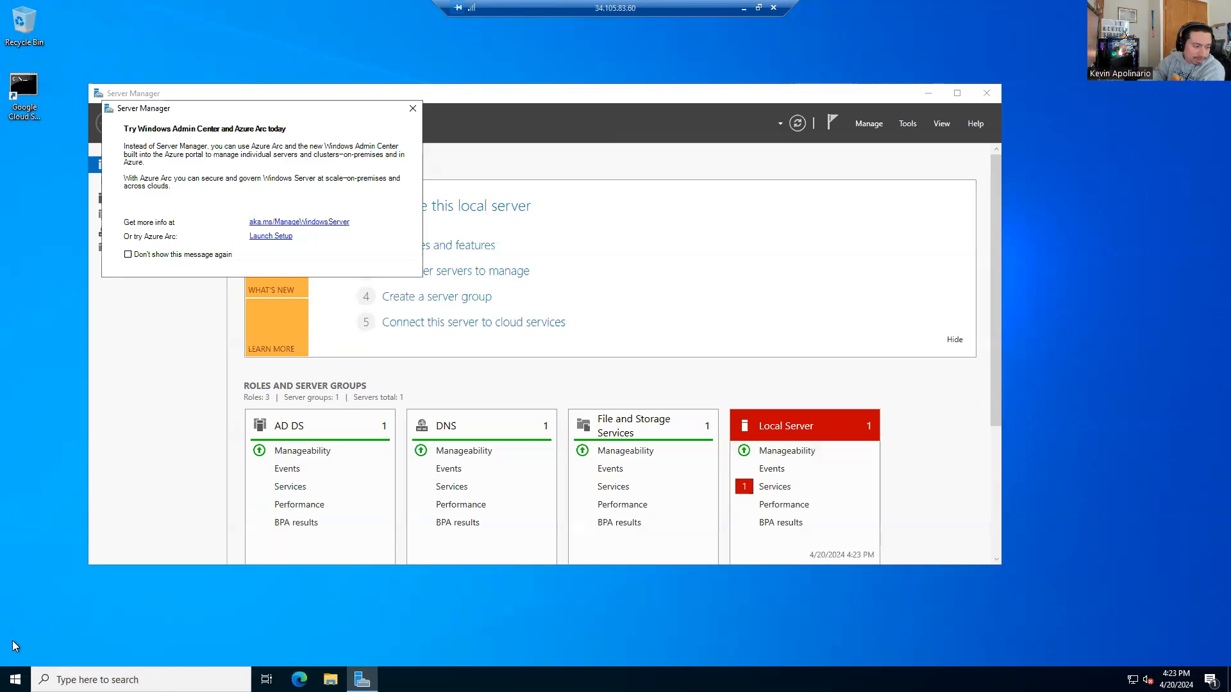
Step: Launch and close an empty Remote Desktop Connection window, then bring Server Manager forward
left_click(15, 680)
type("r")
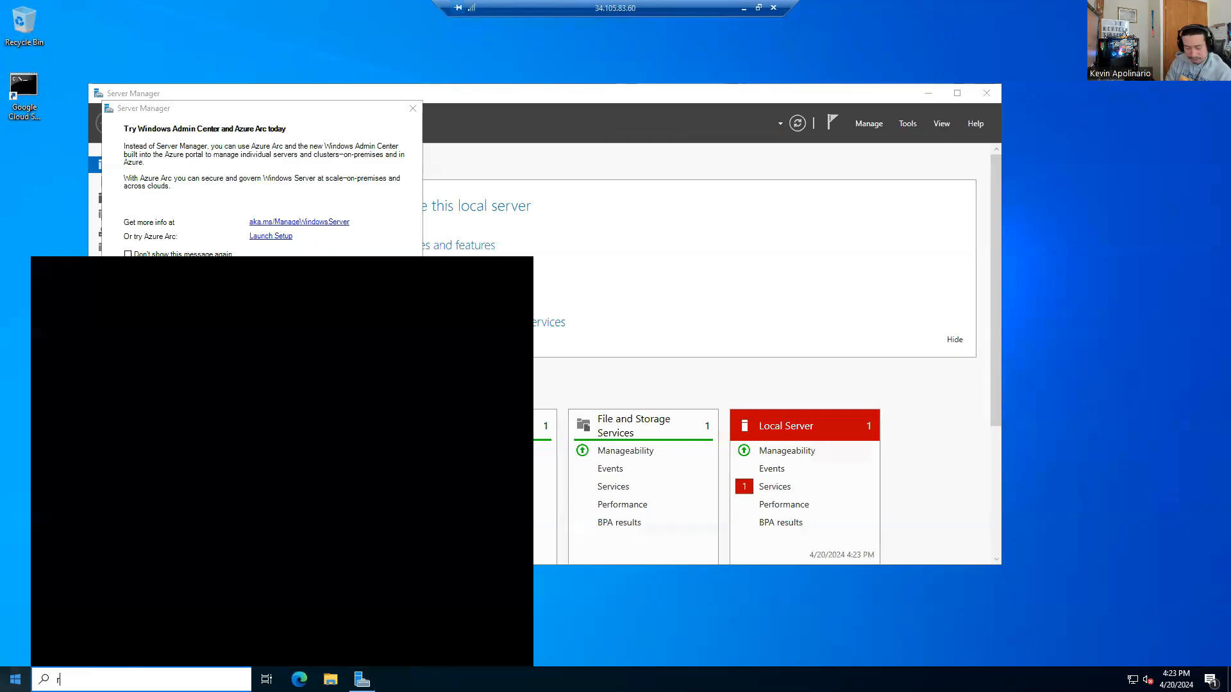
type("emot")
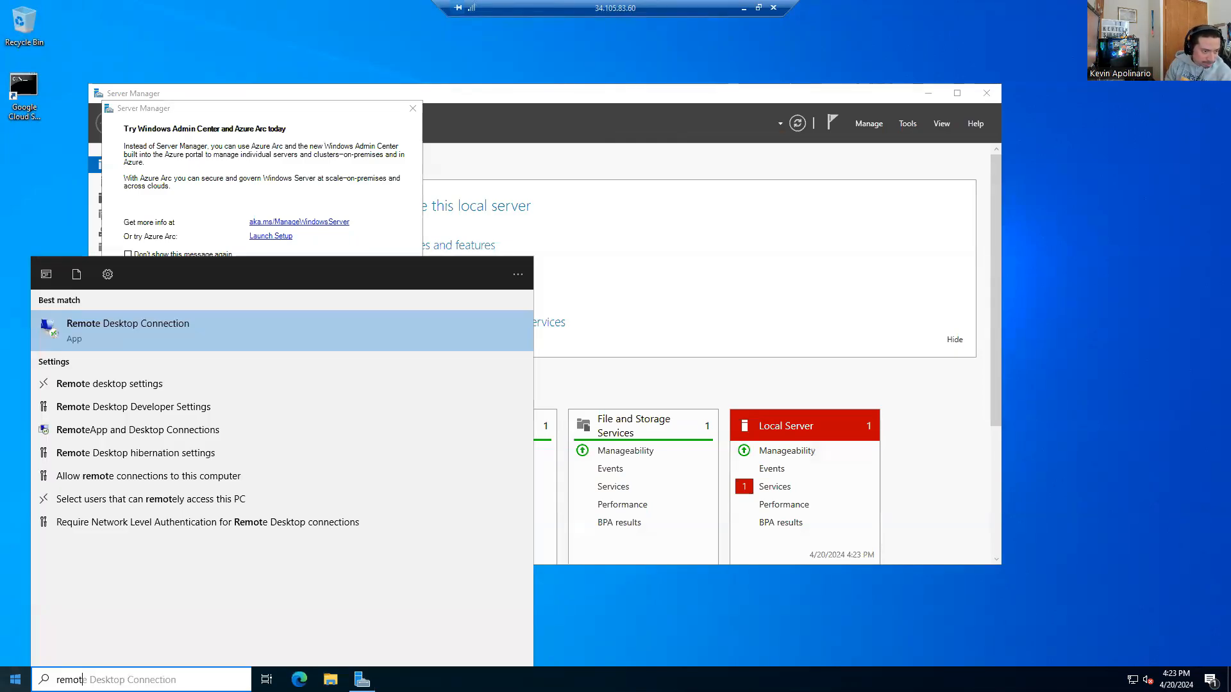
key("Return")
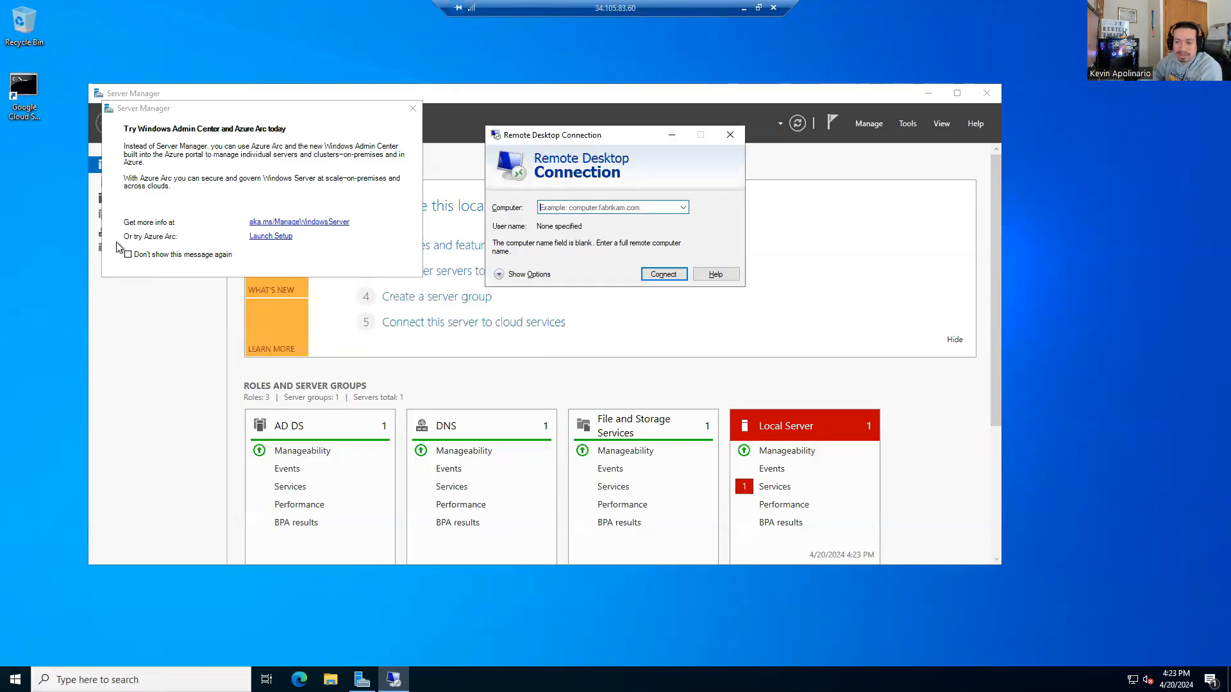
left_click(736, 136)
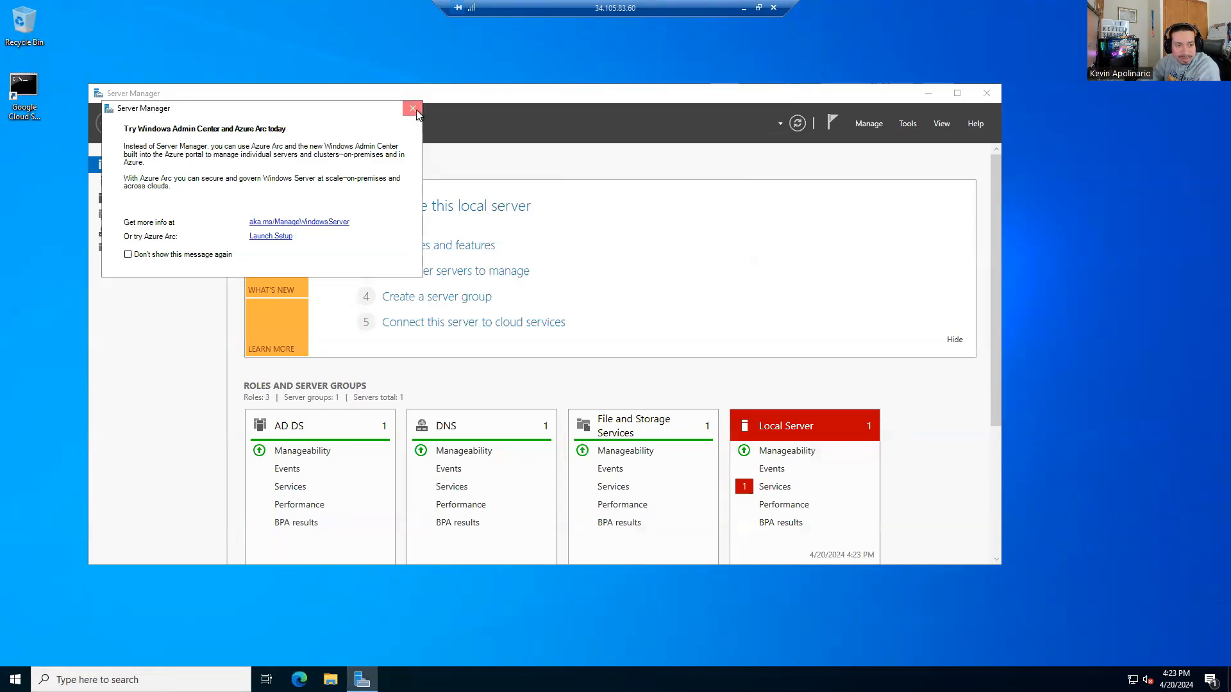
left_click_drag(352, 96, 605, 87)
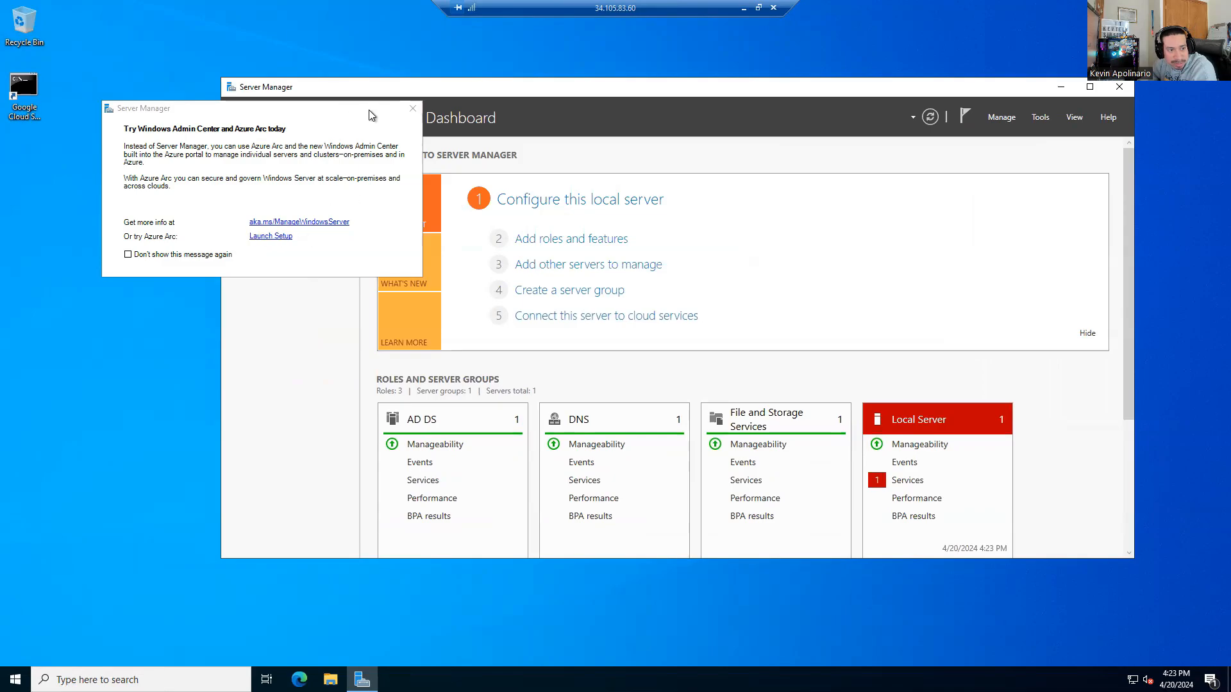
Step: Cancel the Azure Arc setup wizard, dismiss the Windows Admin Center prompt, and reposition Server Manager
left_click(285, 236)
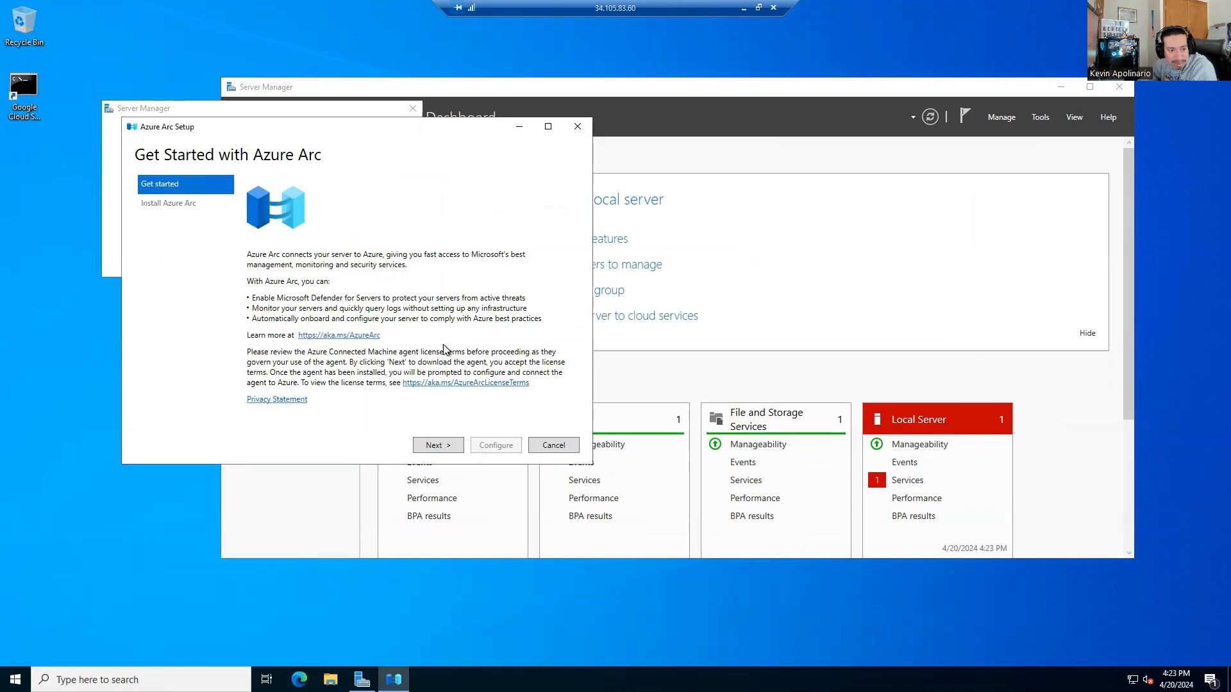
left_click(550, 445)
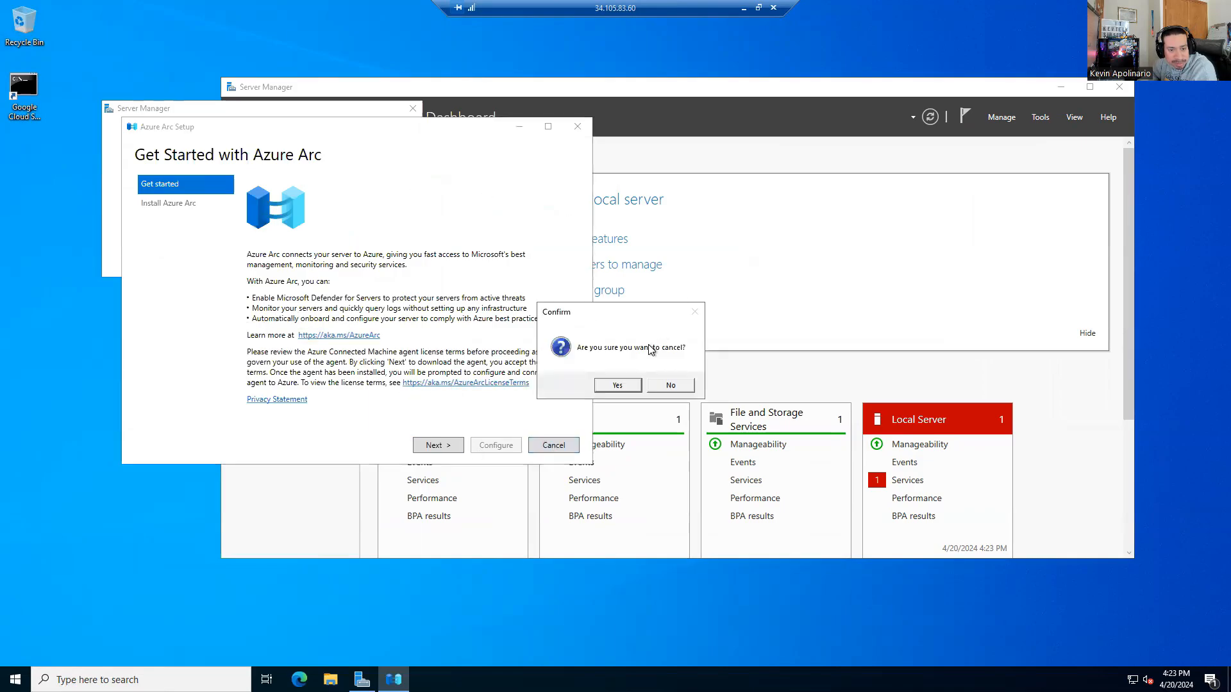
left_click(622, 382)
left_click(414, 109)
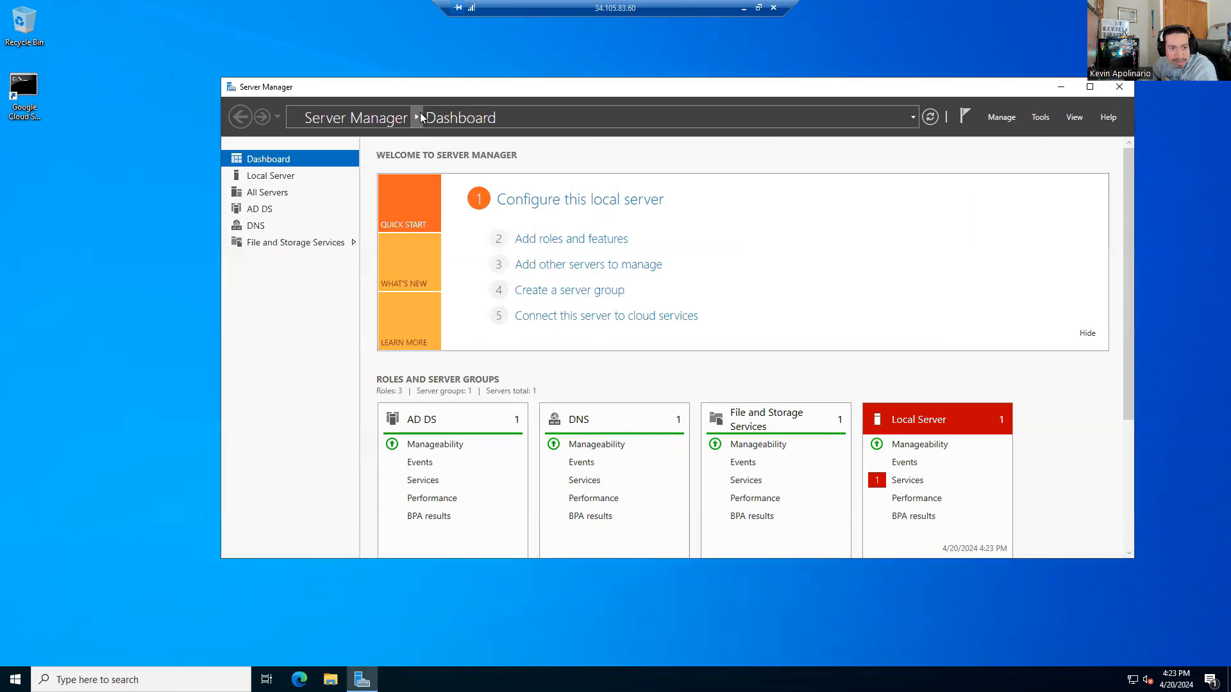
left_click_drag(569, 86, 466, 60)
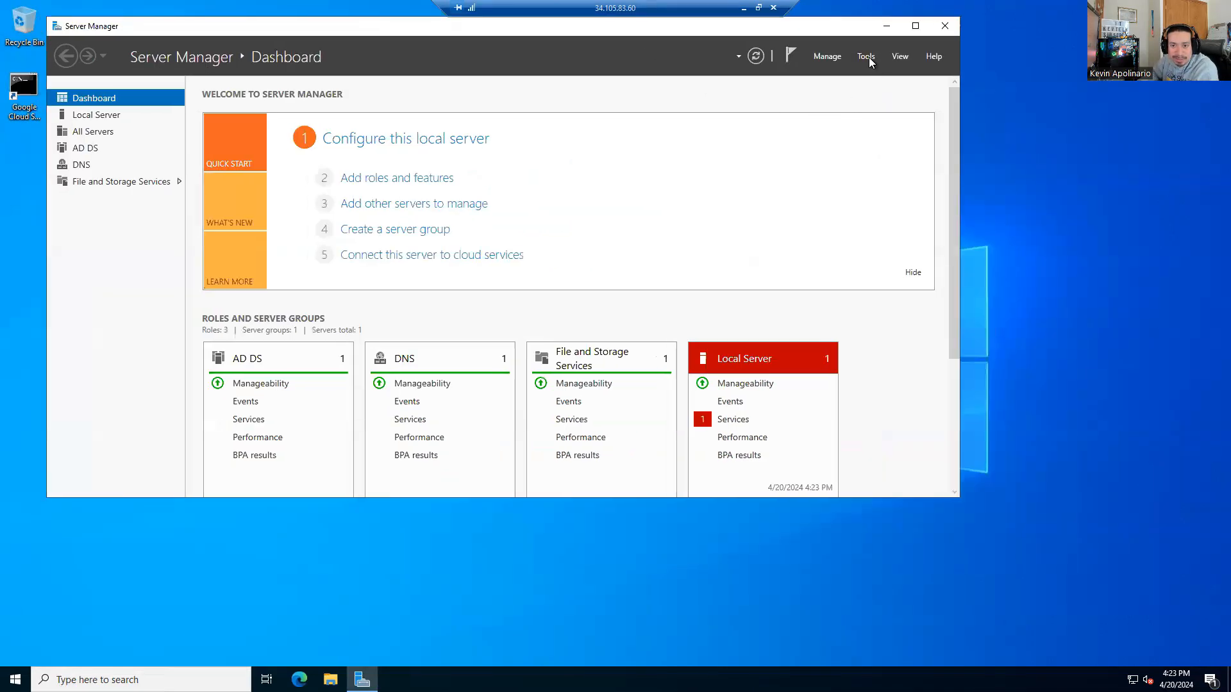
Step: Open Active Directory Users and Computers from Tools and list the kevtech.local Users container
left_click(867, 56)
left_click(897, 129)
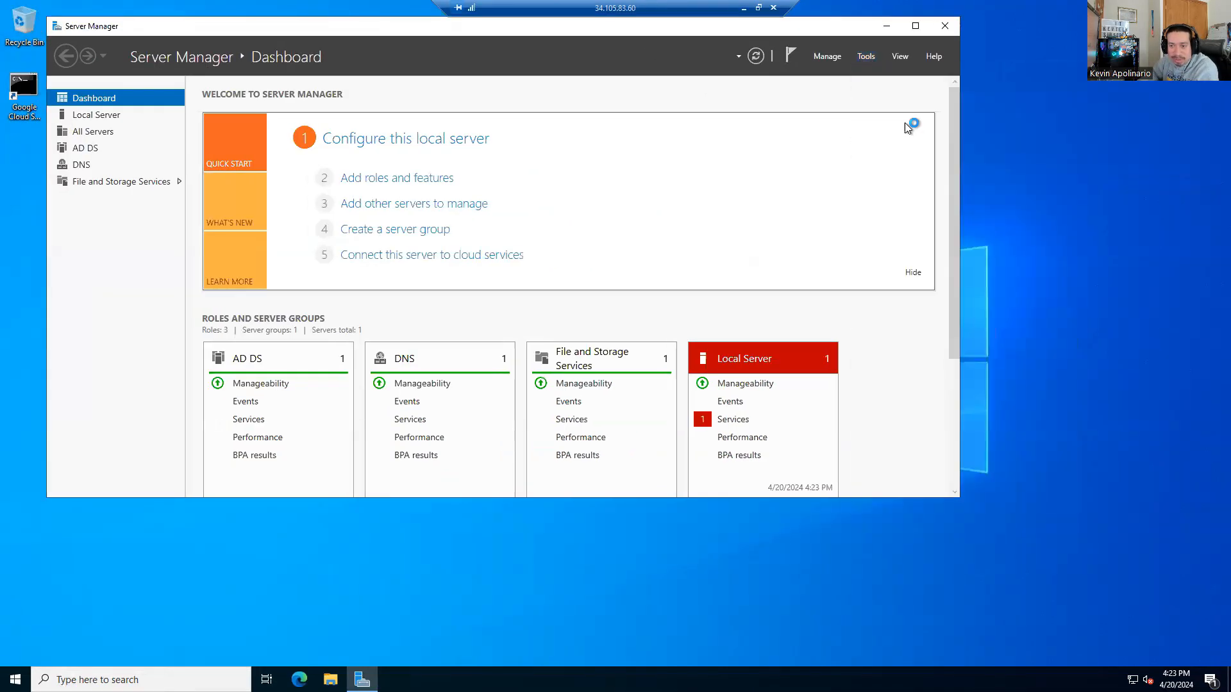
left_click_drag(322, 67, 726, 121)
left_click(475, 196)
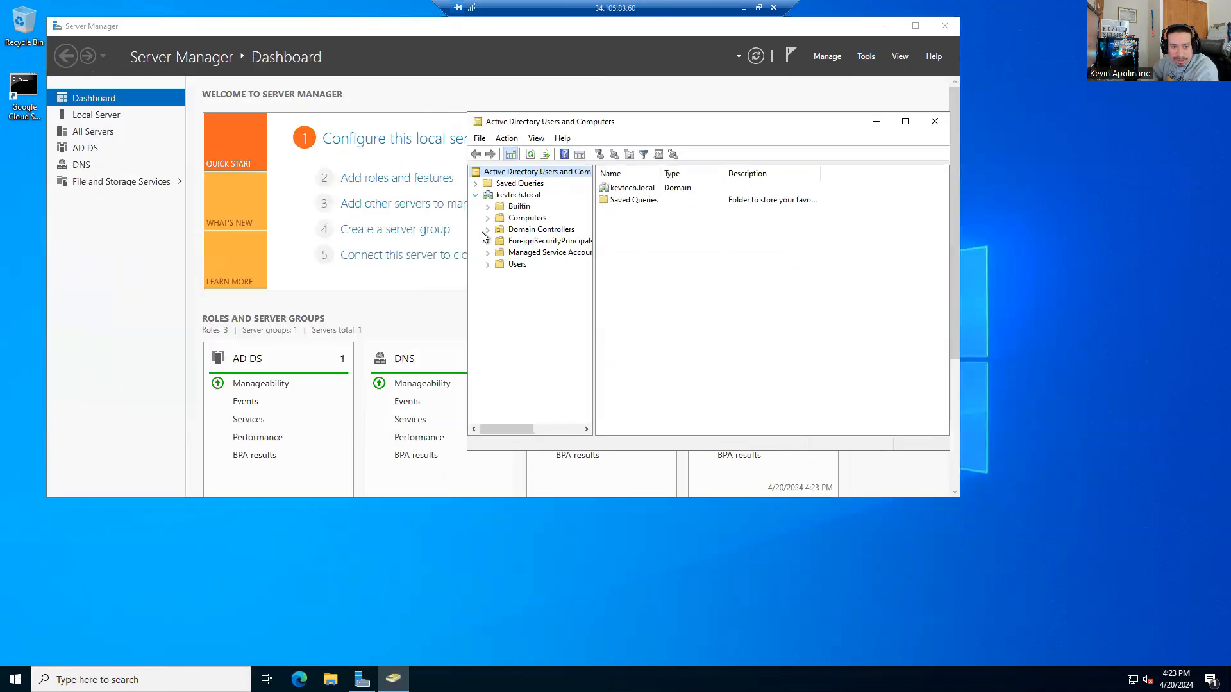
left_click(501, 267)
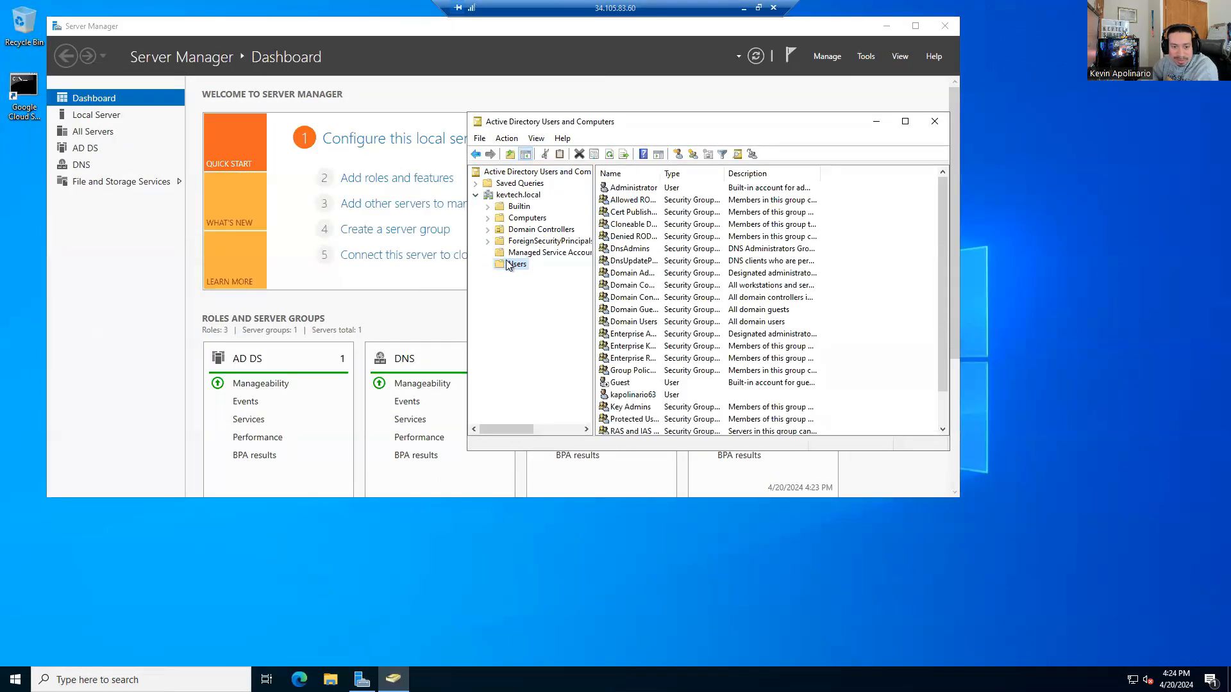
scroll(672, 274, "down", 1)
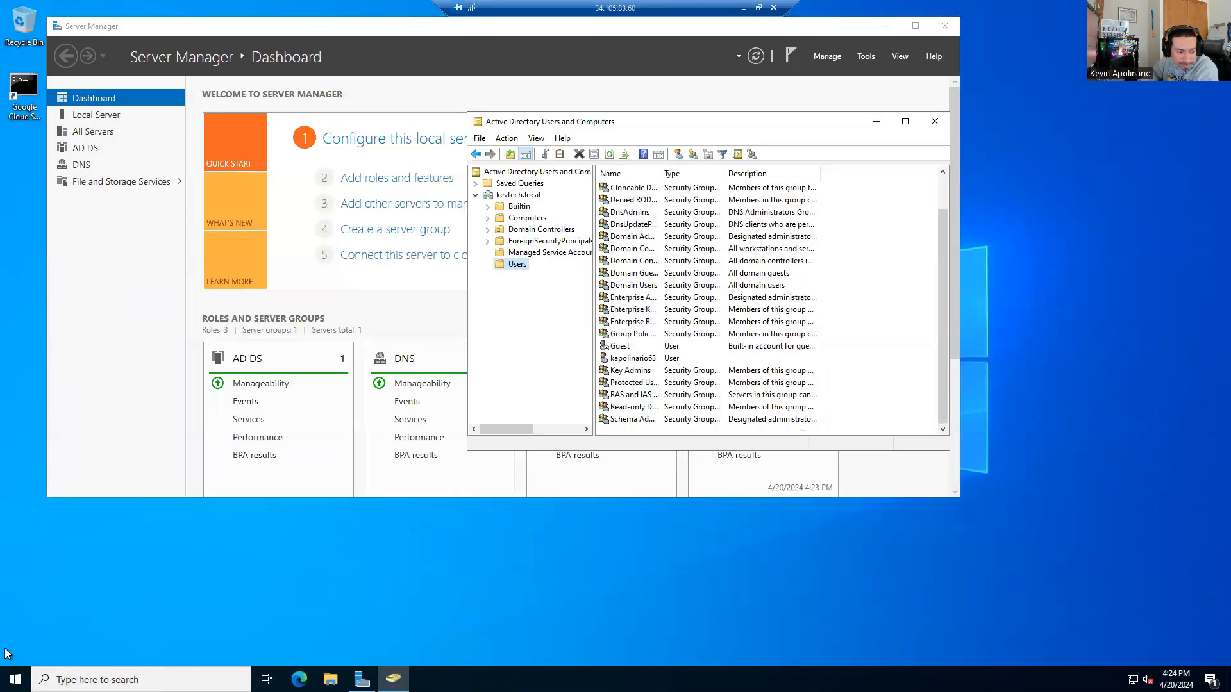
left_click(15, 679)
Step: Run ipconfig in Command Prompt showing IPv4 10.138.0.2, then minimize the remote session
type("cmd")
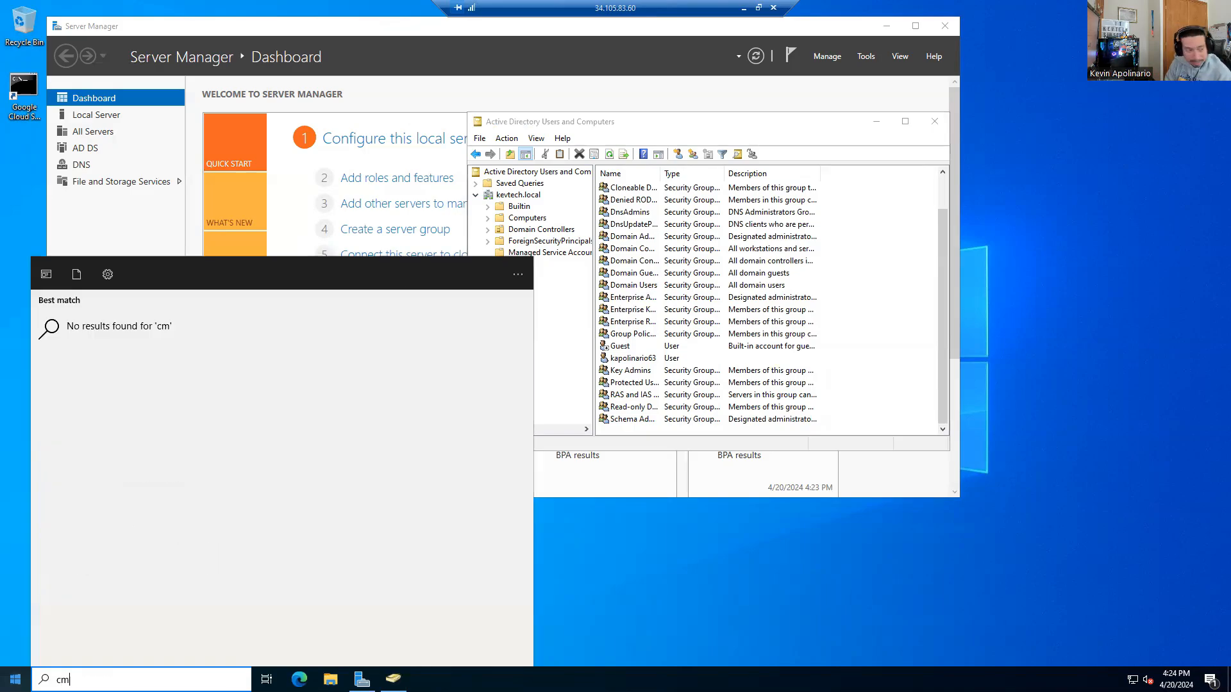
key("Return")
type("ipconfig")
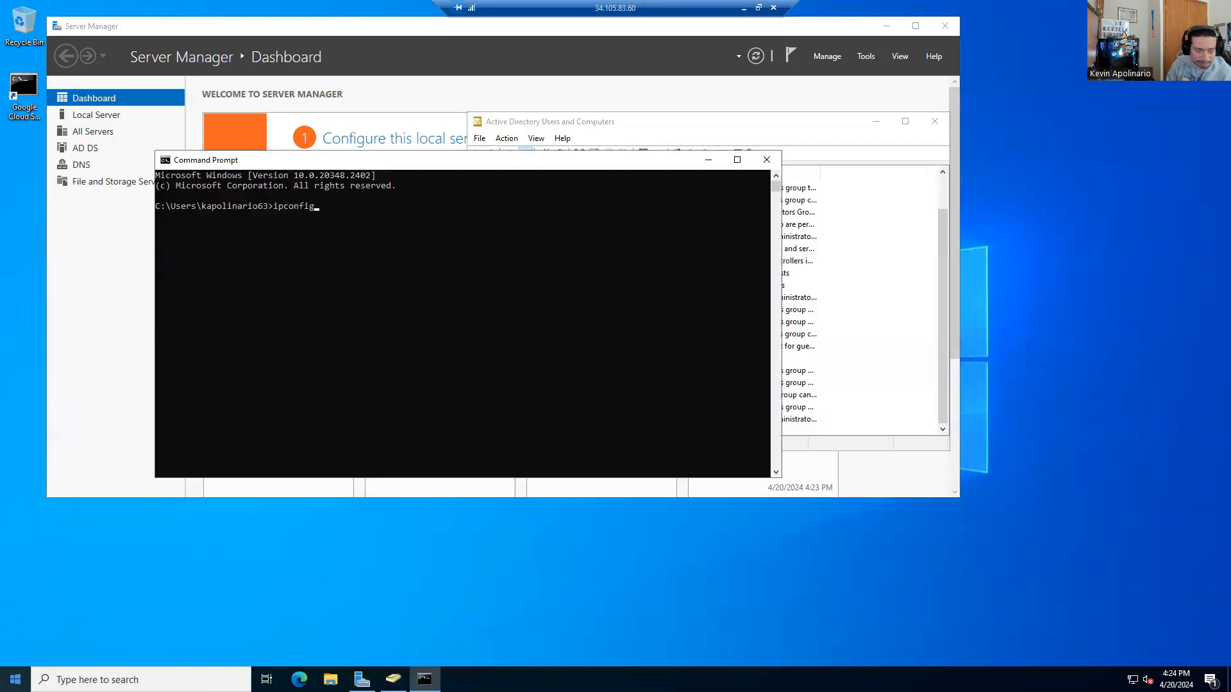
key("Return")
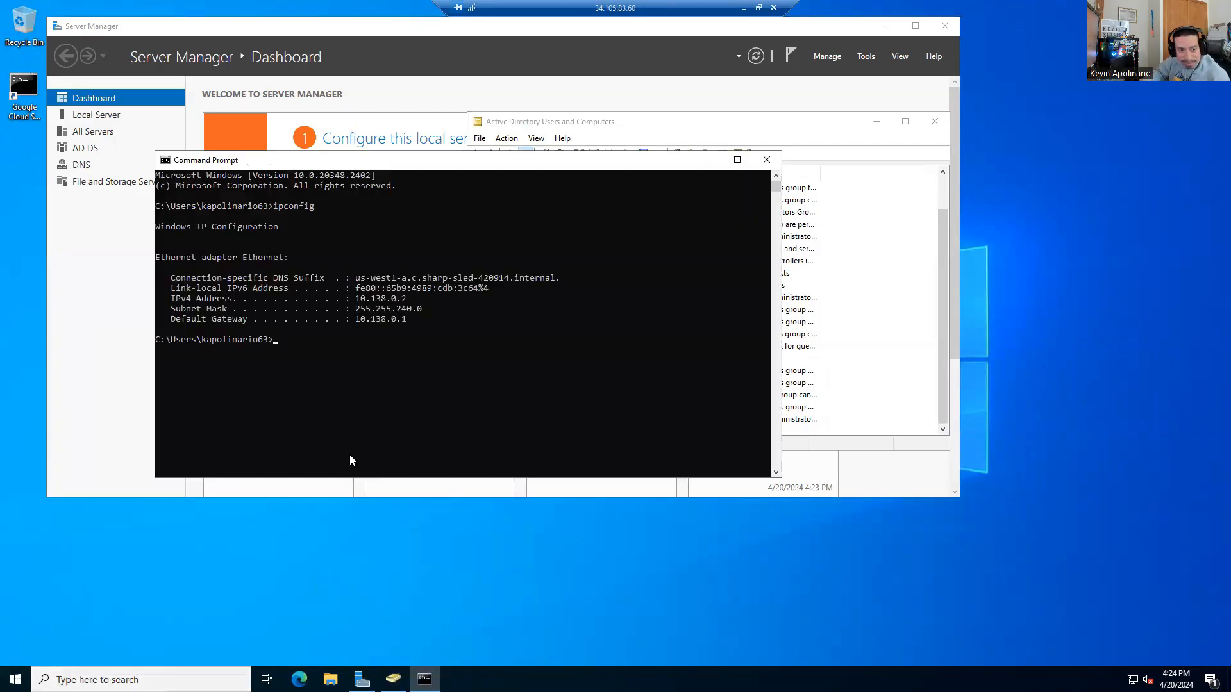
left_click_drag(405, 160, 556, 129)
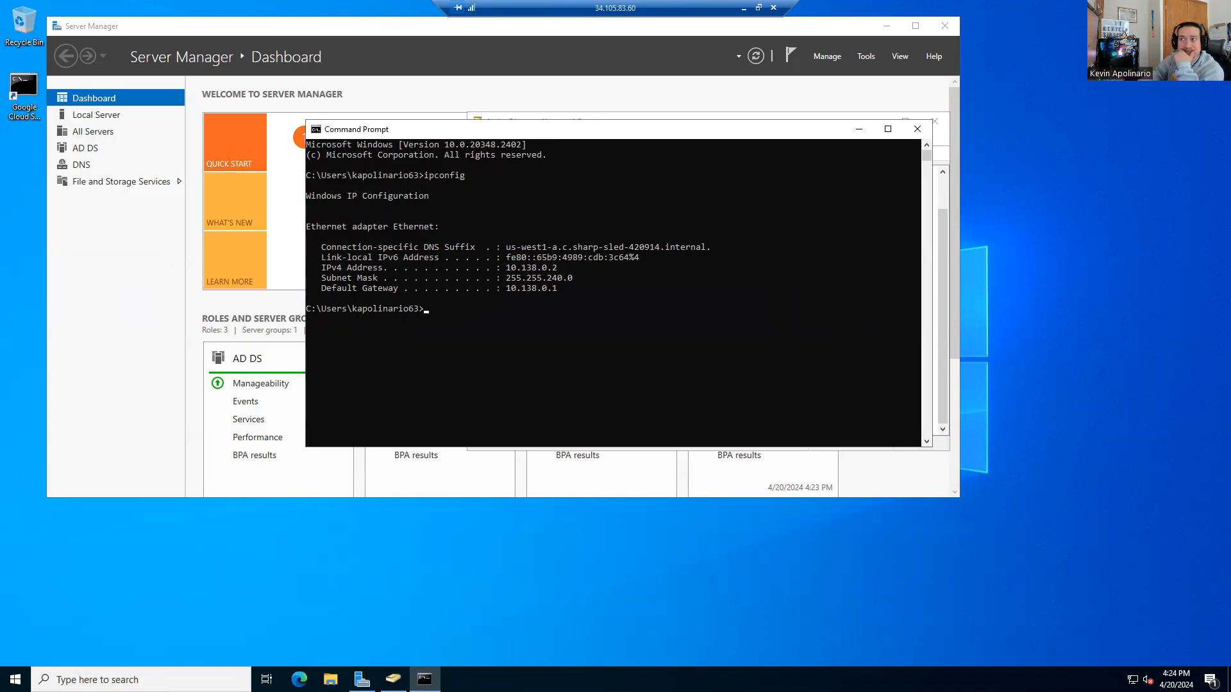
left_click(743, 9)
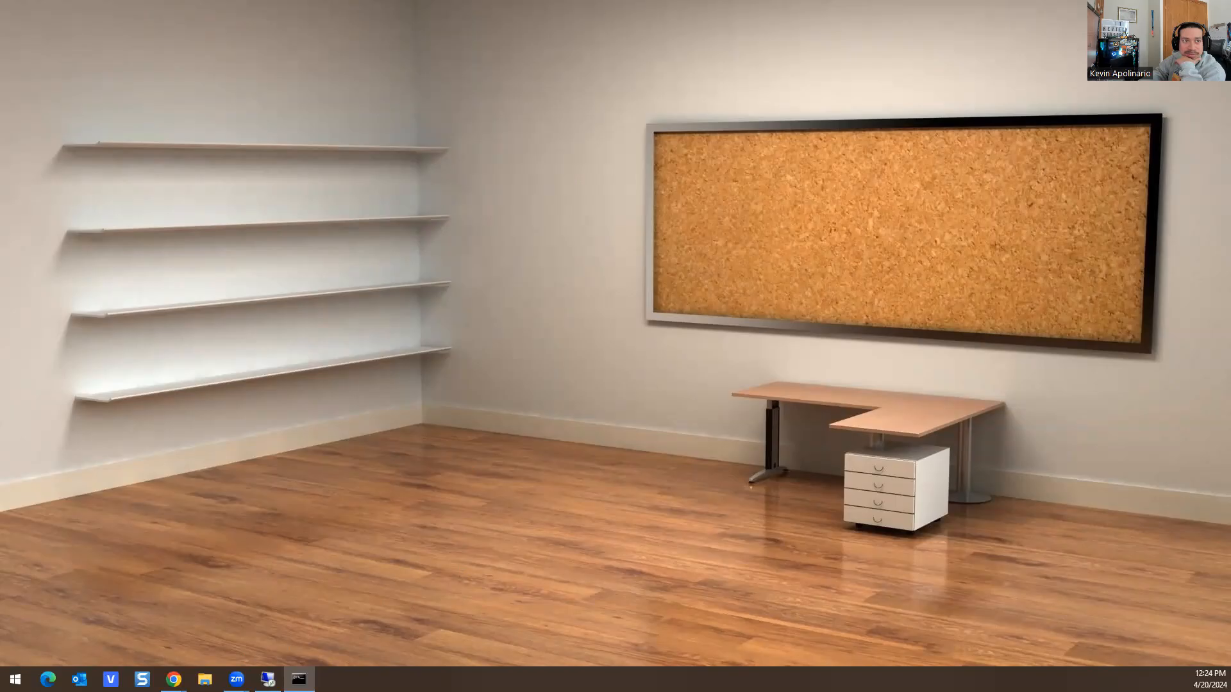
Step: Check server2022's internal IP 10.138.0.2 and the local ping results, then return to the remote session
left_click(174, 679)
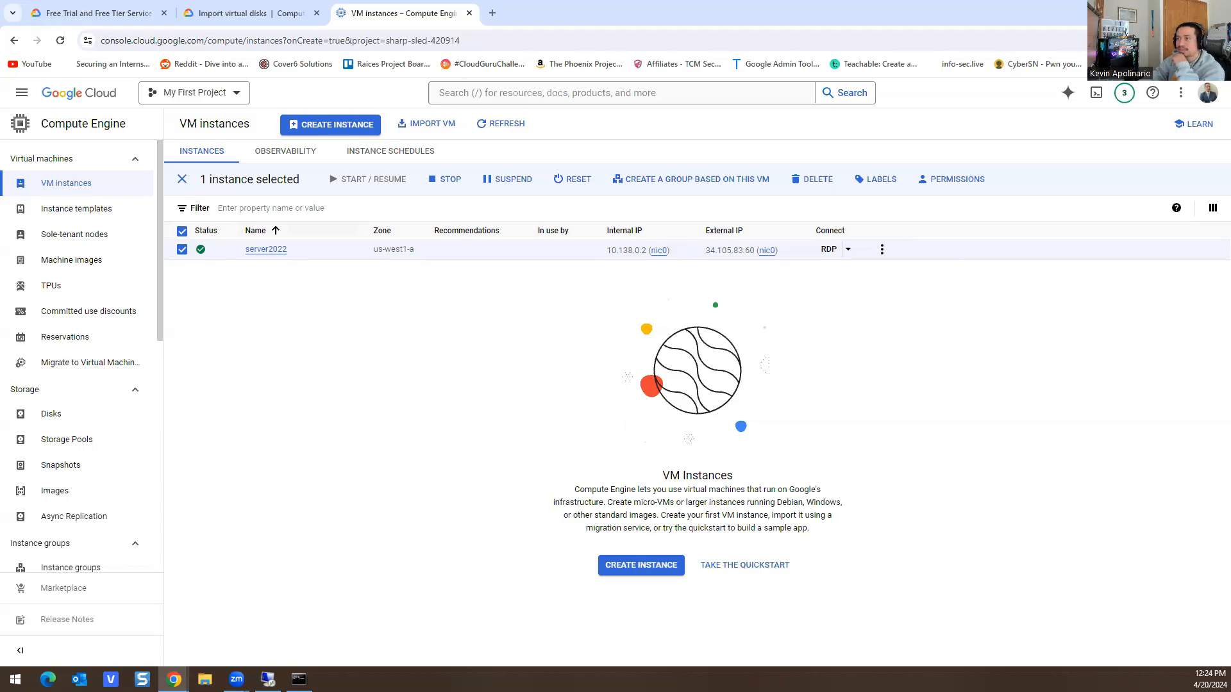
key("alt+Tab")
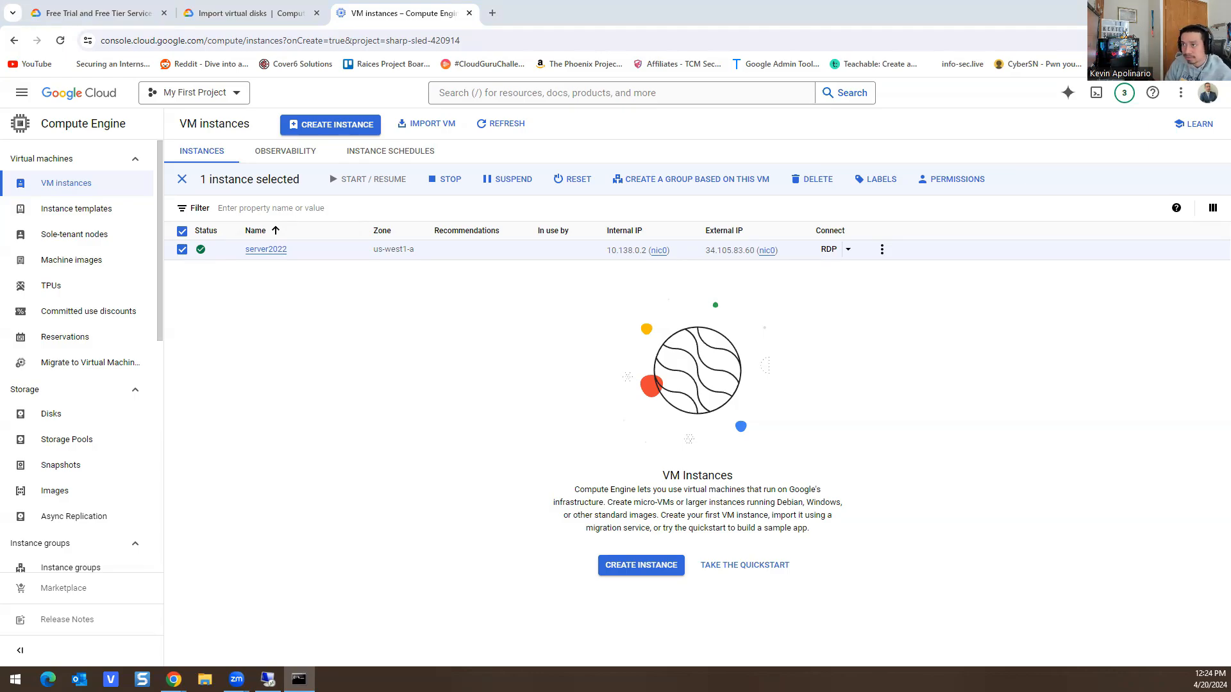
left_click_drag(1230, 183, 1230, 125)
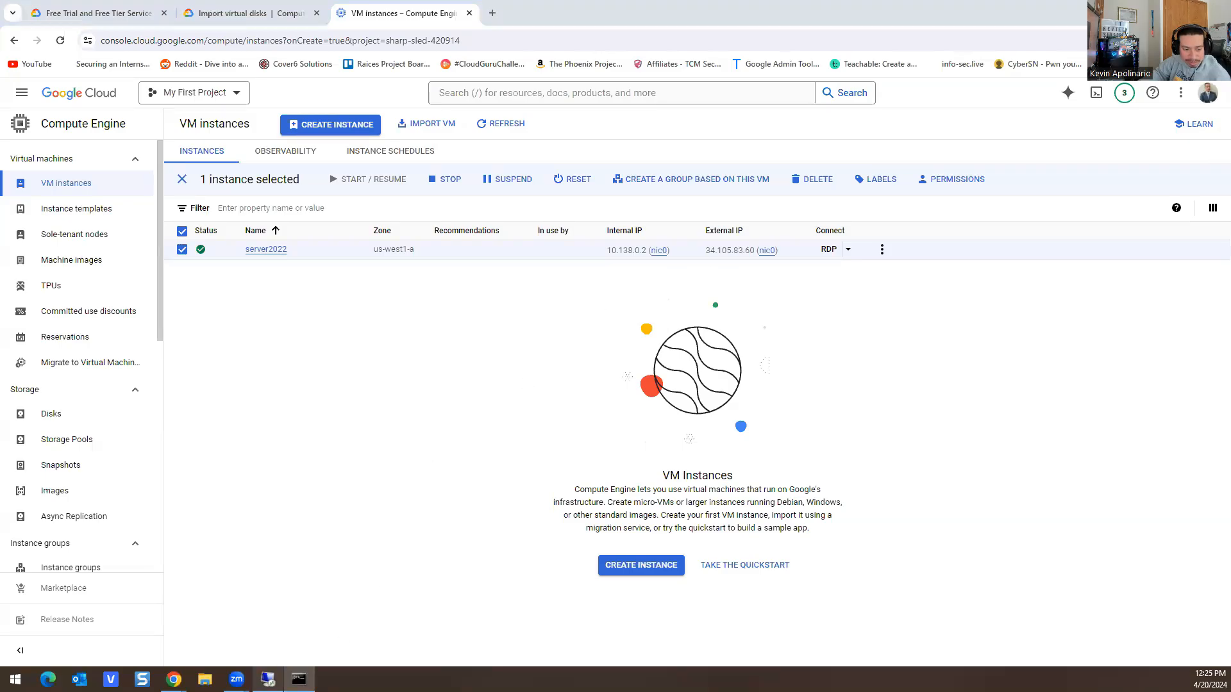
left_click(268, 680)
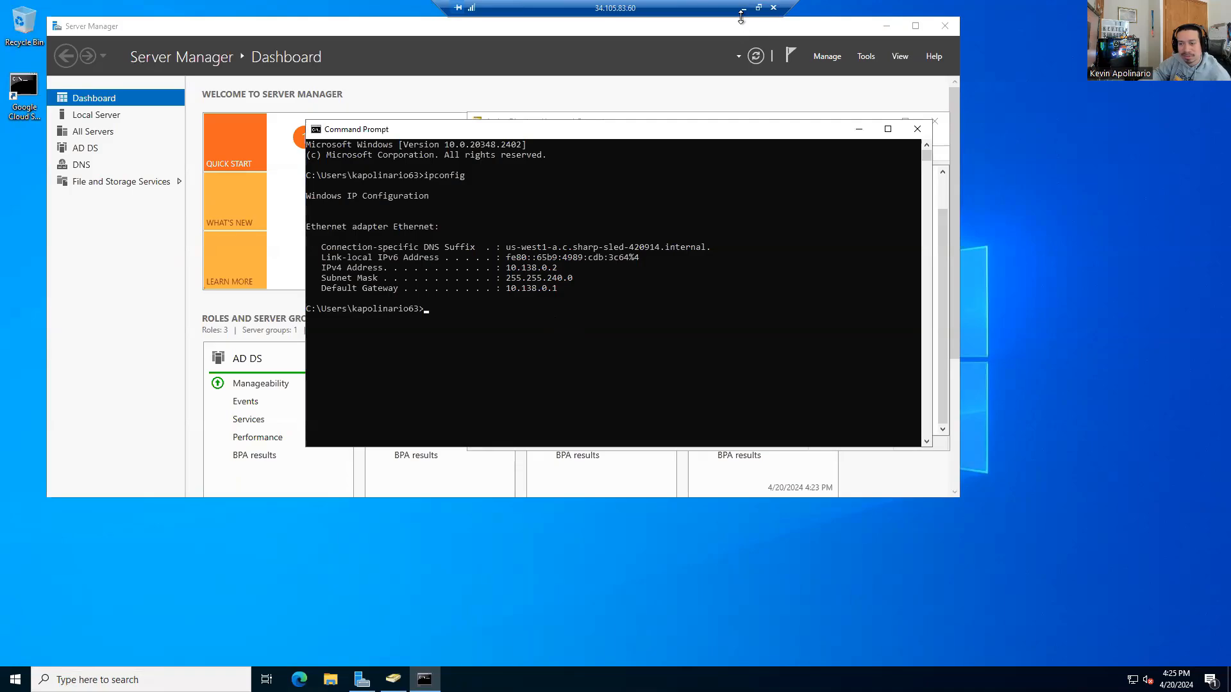
Step: Close Command Prompt and start a new user with first name Troy and logon name troy
left_click(916, 131)
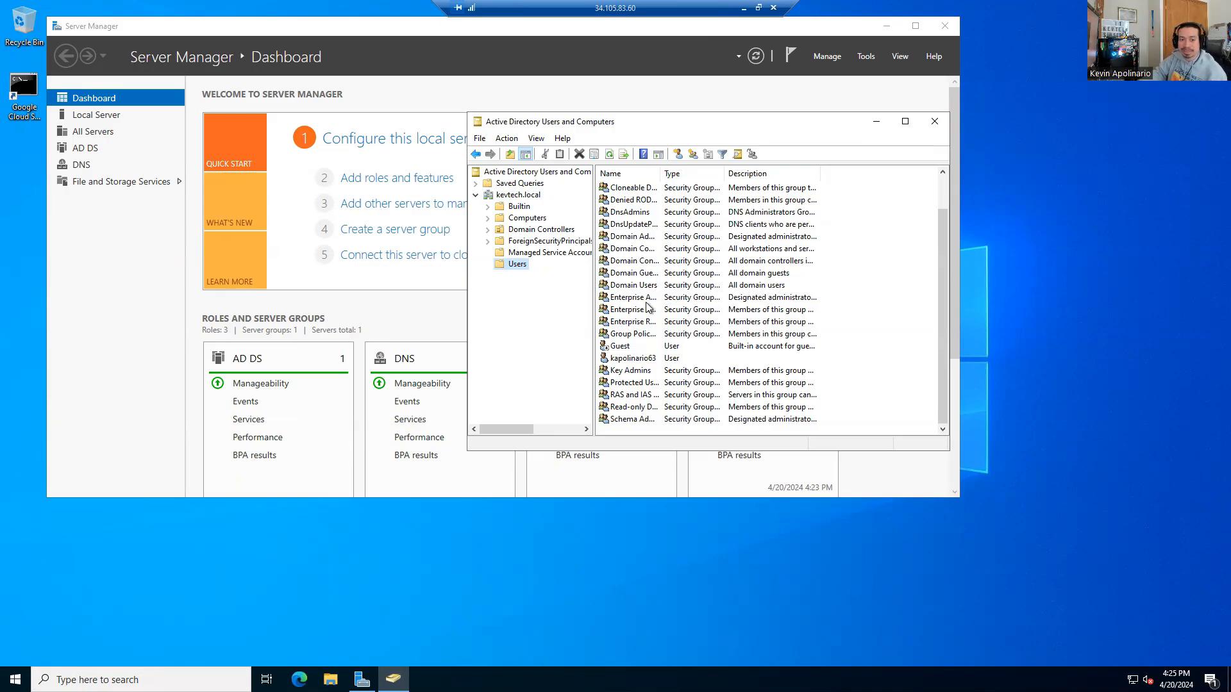
right_click(511, 269)
mouse_move(526, 309)
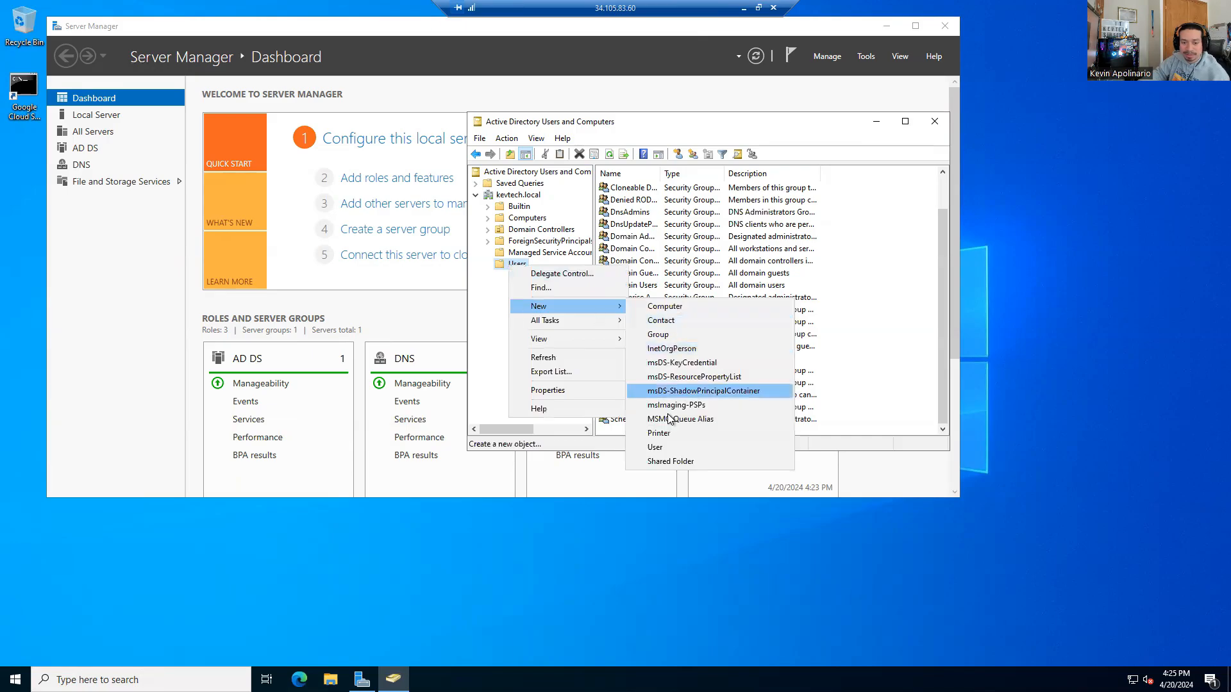
left_click(660, 447)
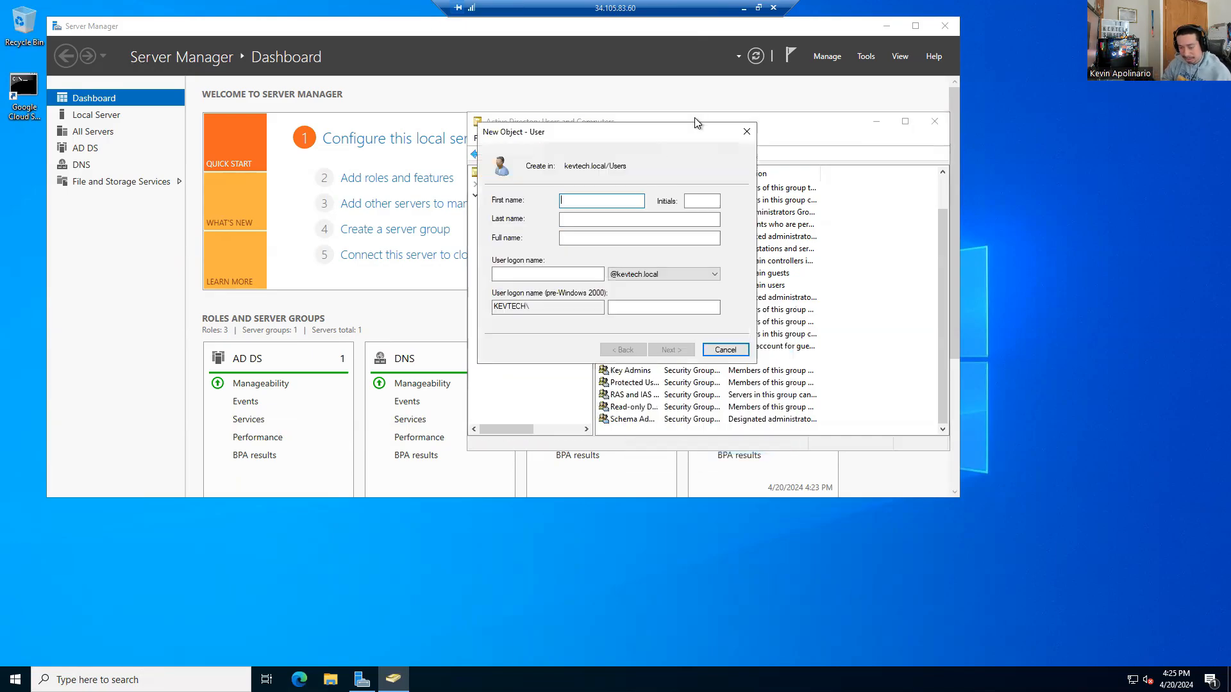
type("Troy")
key("Tab")
key("Tab")
key("Tab")
key("Tab")
type("tryo")
key("BackSpace")
type("oy")
key("Return")
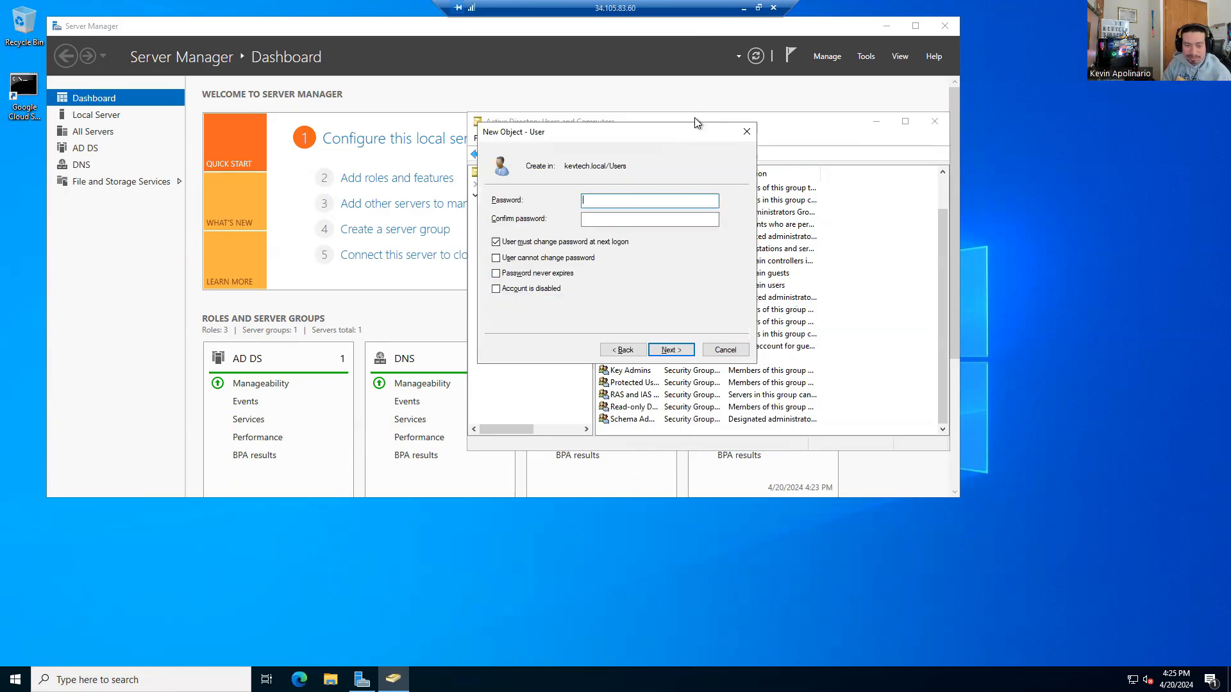
Step: Clear 'must change password at next logon', enter and confirm the password, and finish creating Troy
left_click(496, 241)
left_click(604, 204)
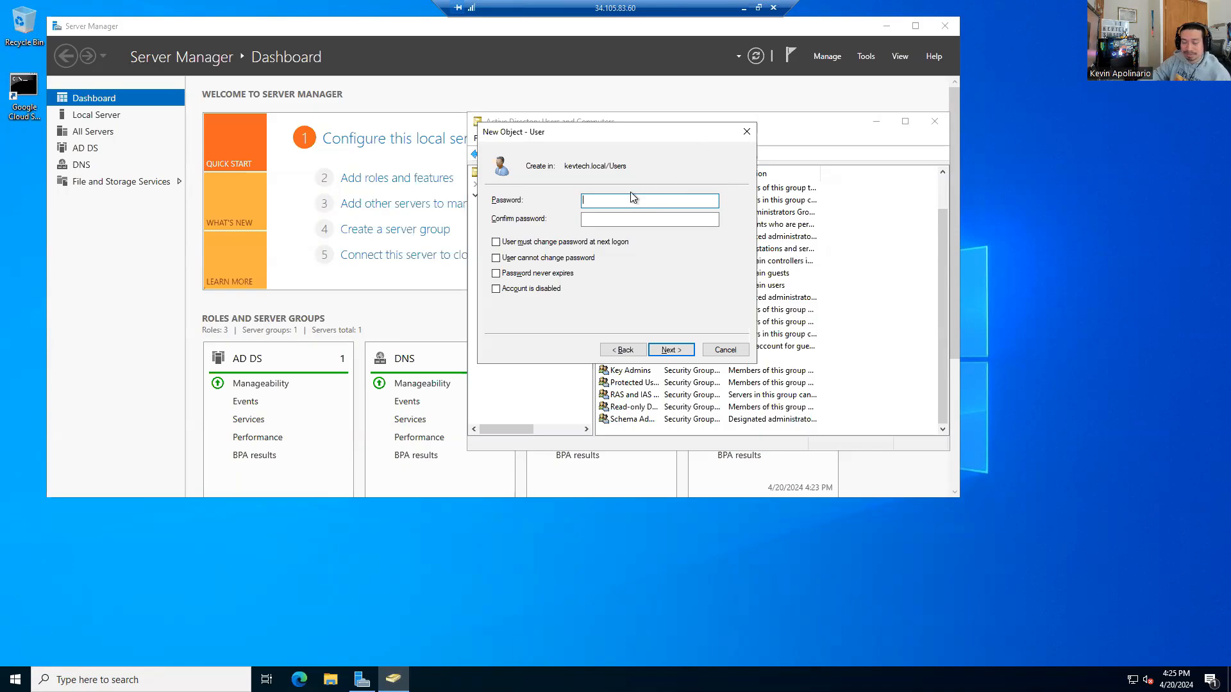
type("••")
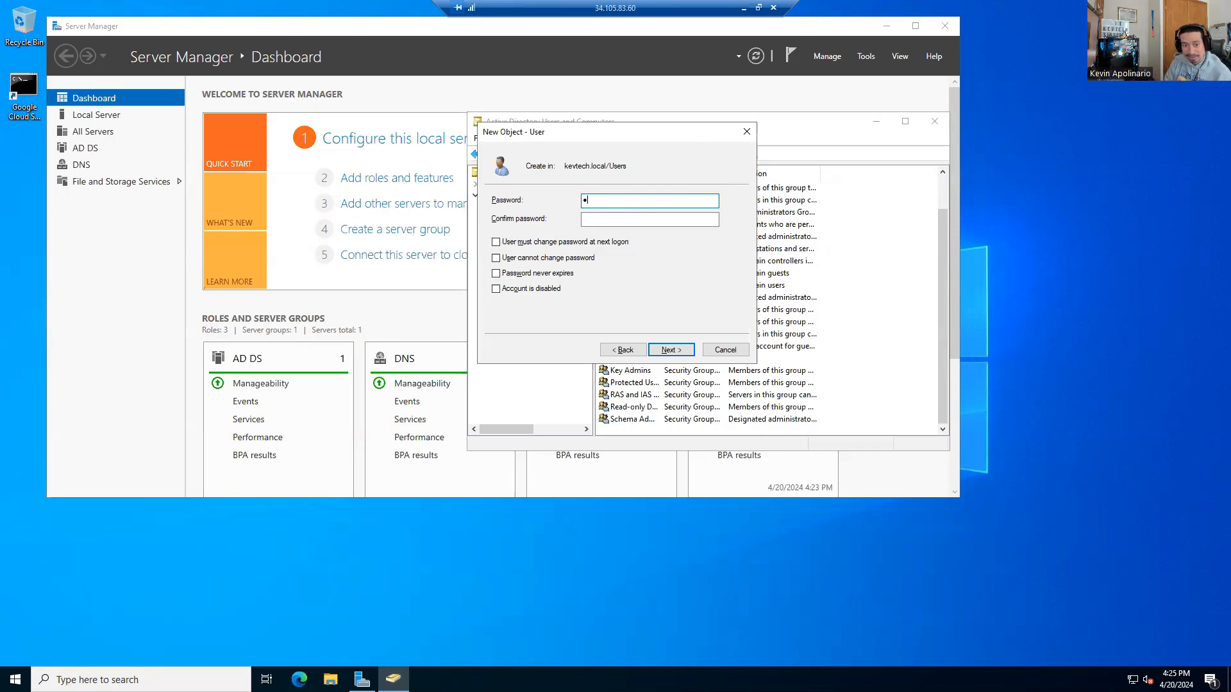
key("Tab")
type("•••••••••")
key("Return")
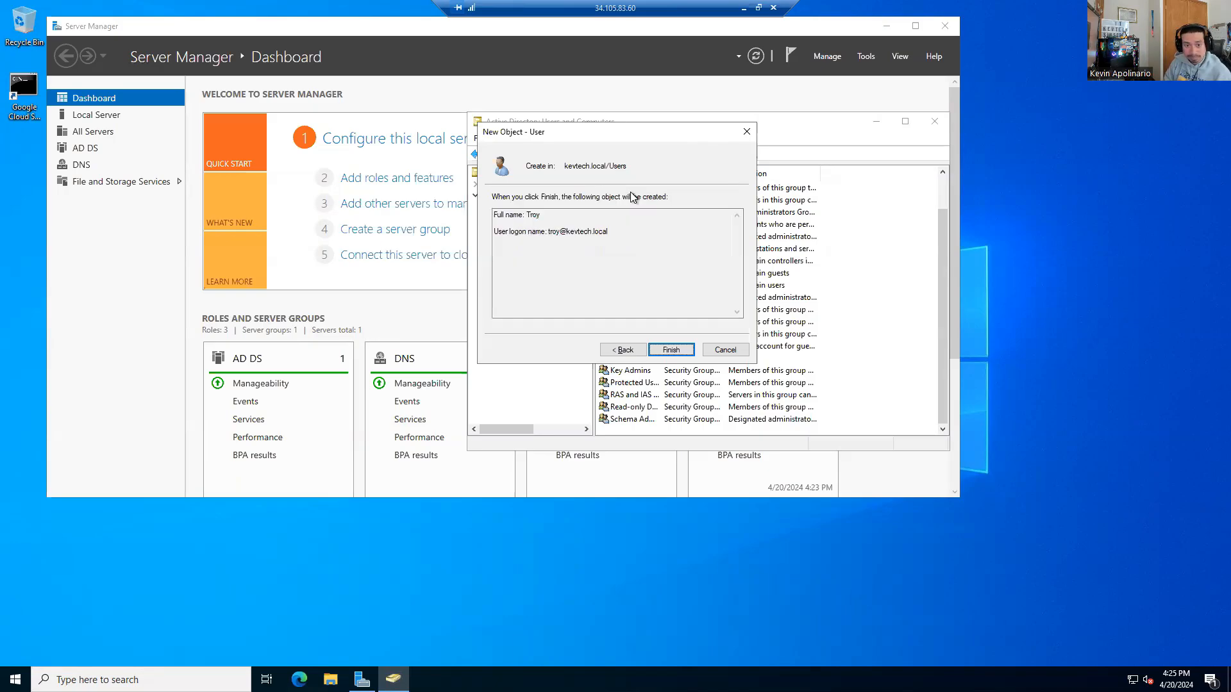
key("Return")
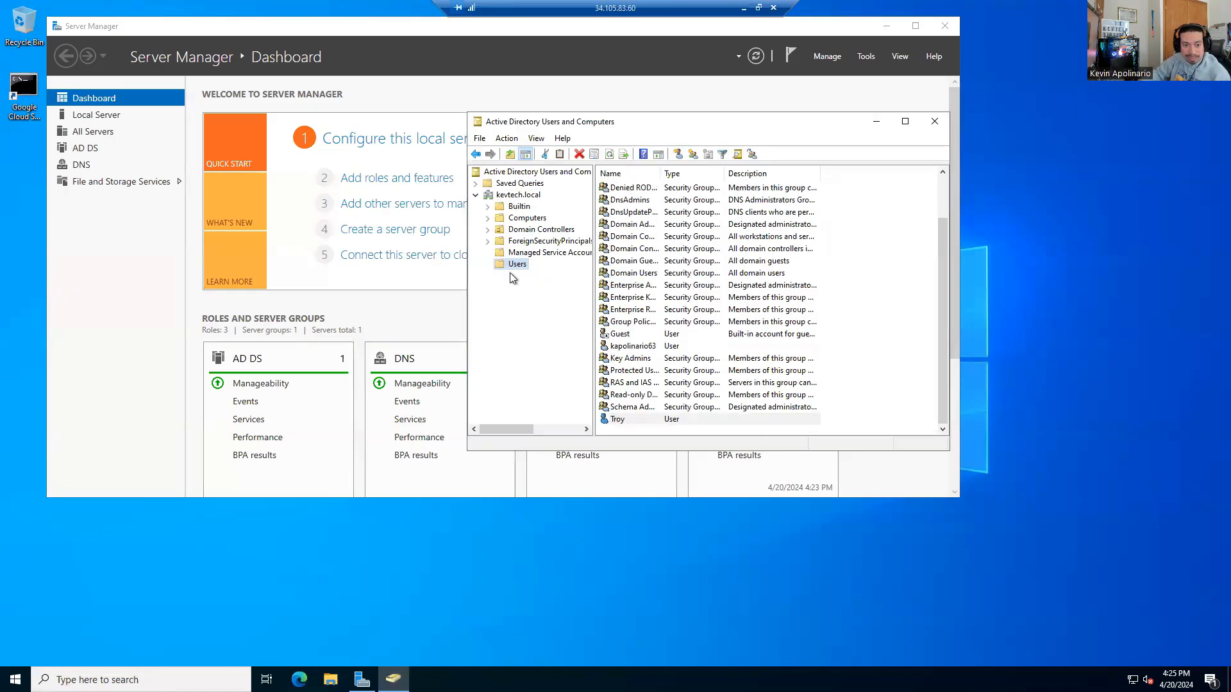
right_click(509, 263)
Step: Begin a new user named ironman, then cancel the wizard
mouse_move(552, 306)
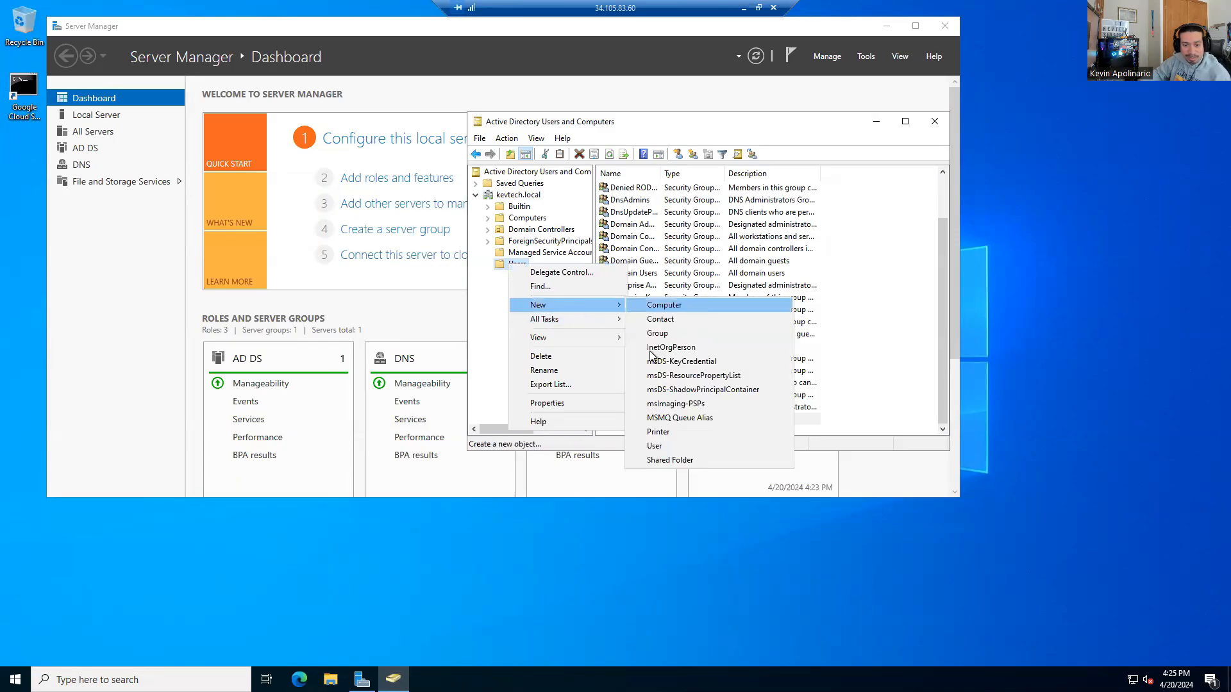
left_click(654, 445)
type("ironman")
key("Tab")
key("Tab")
key("Tab")
key("Tab")
type("ironman")
key("Return")
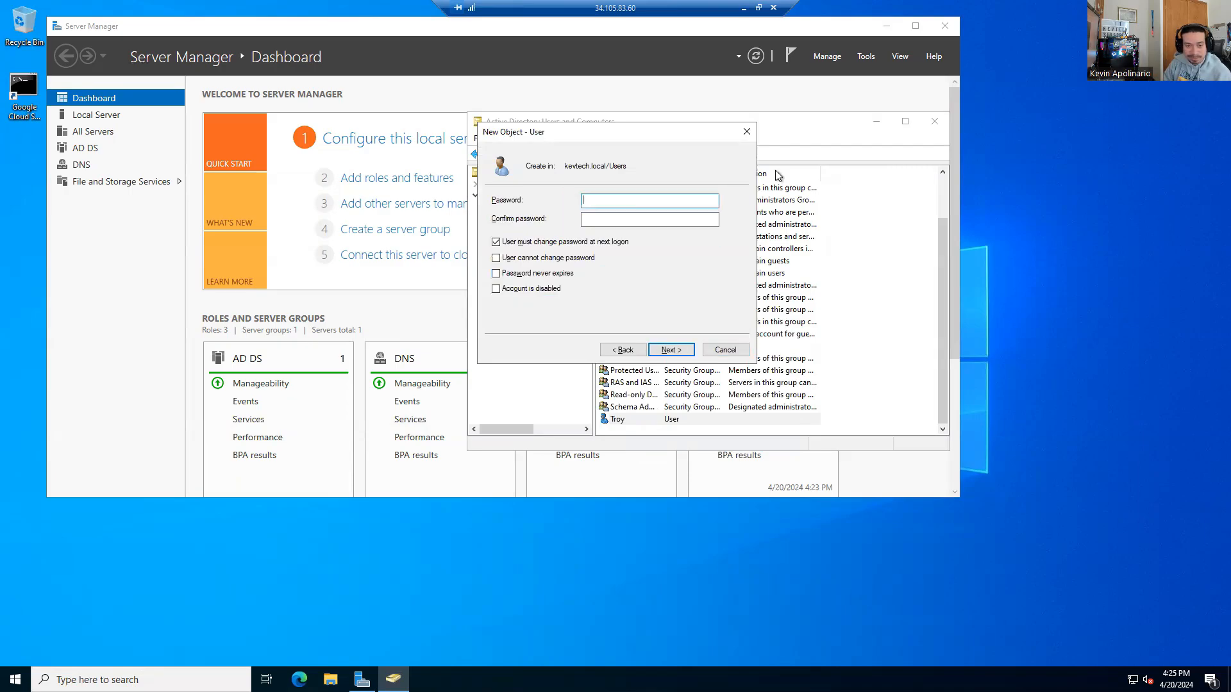
left_click(496, 243)
left_click(730, 353)
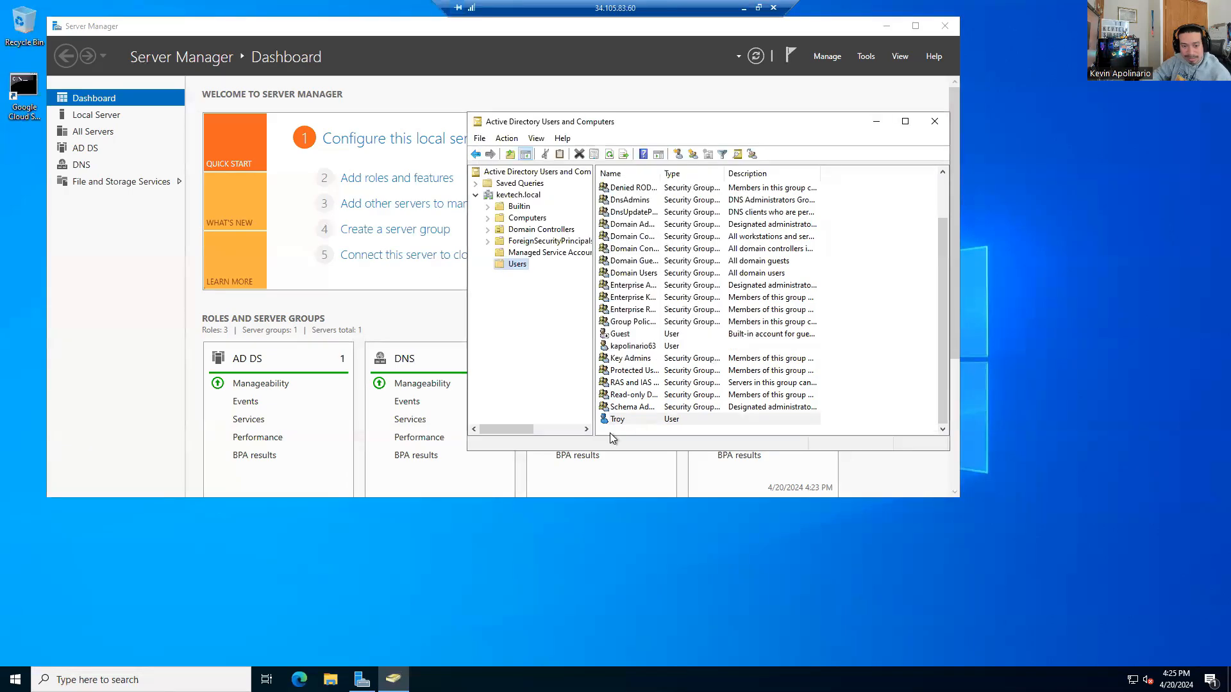
Step: Create a new user with logon name R, setting and confirming its password, and finish
right_click(519, 267)
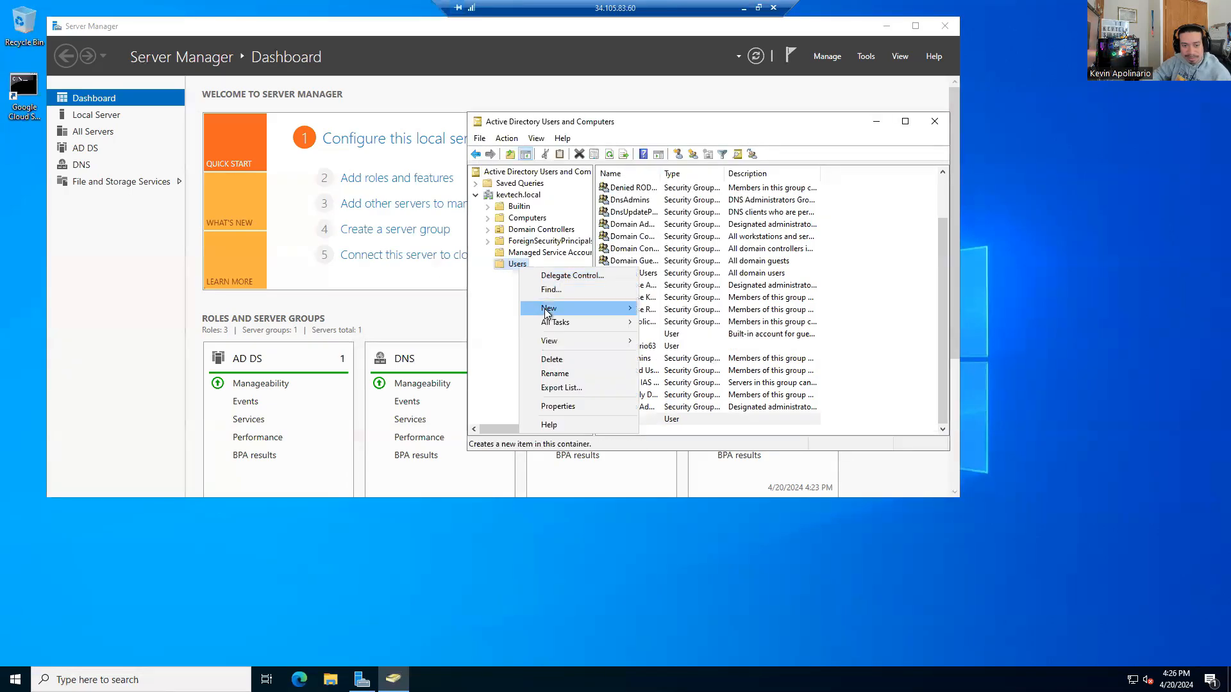
mouse_move(564, 308)
left_click(666, 449)
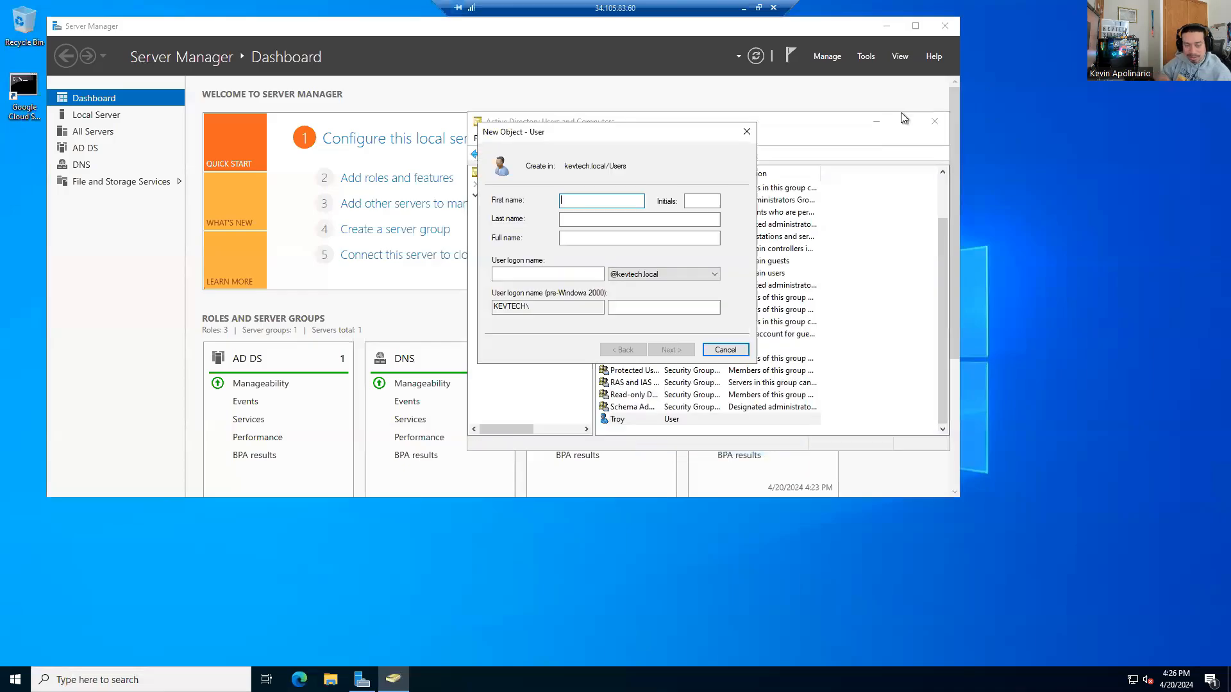
key("Tab")
key("Tab")
key("Tab")
key("Tab")
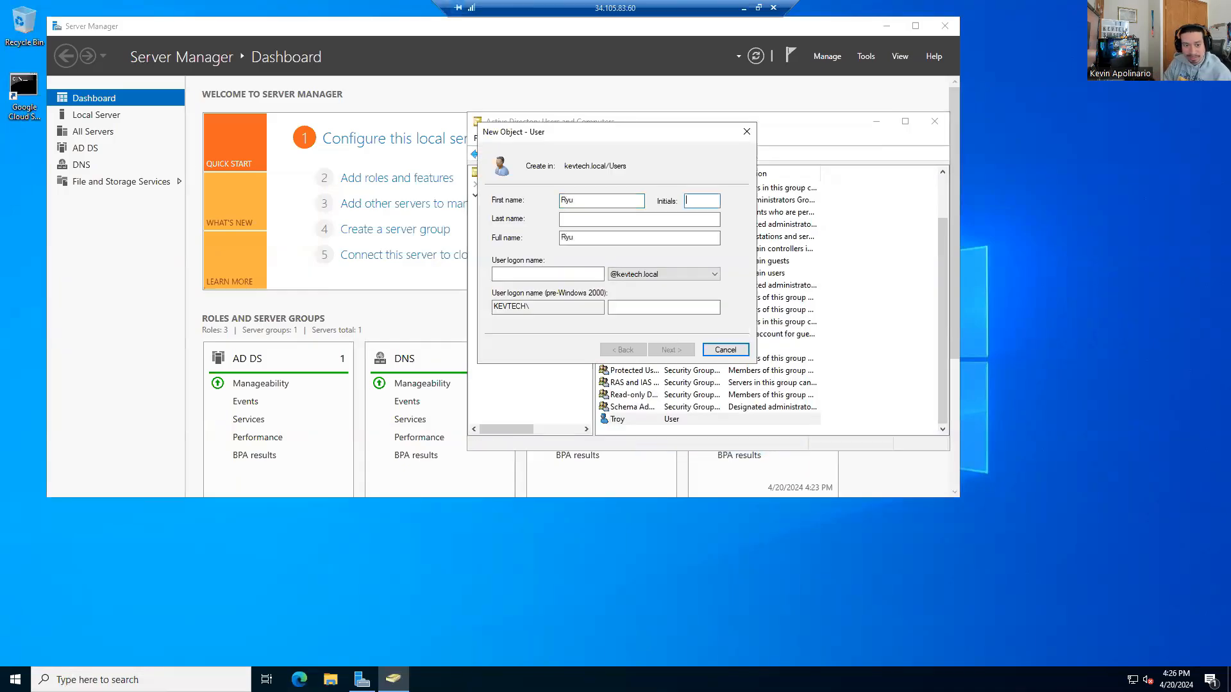
type("Ryu")
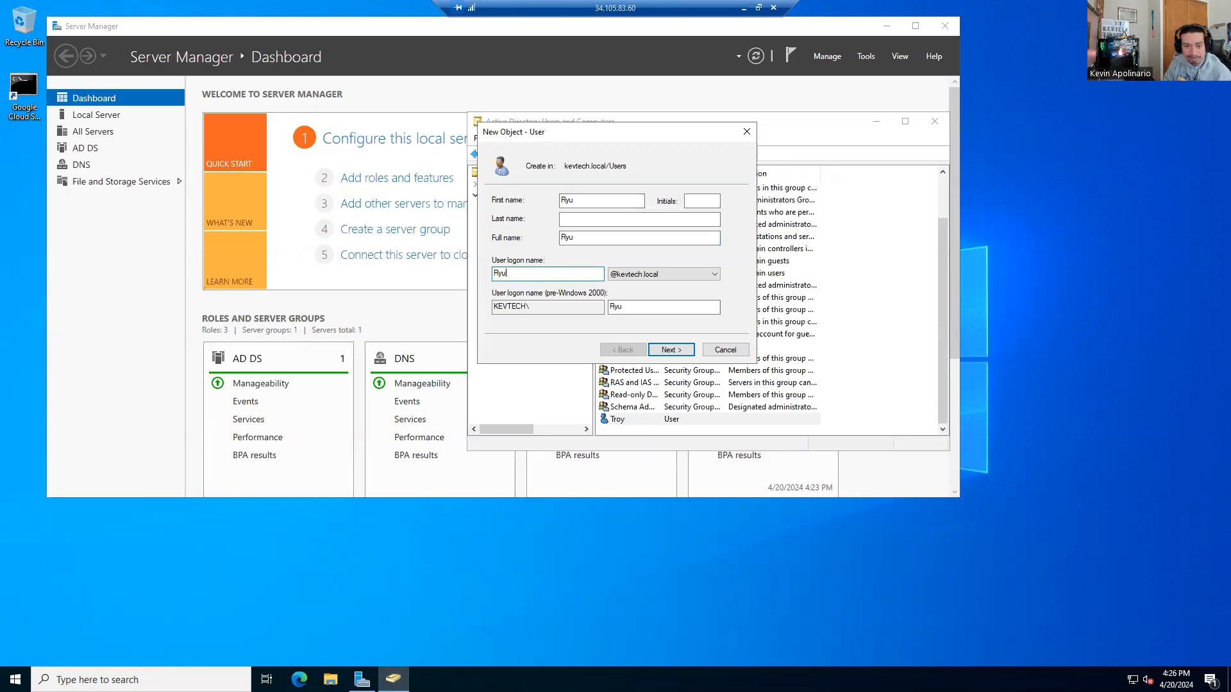
key("Return")
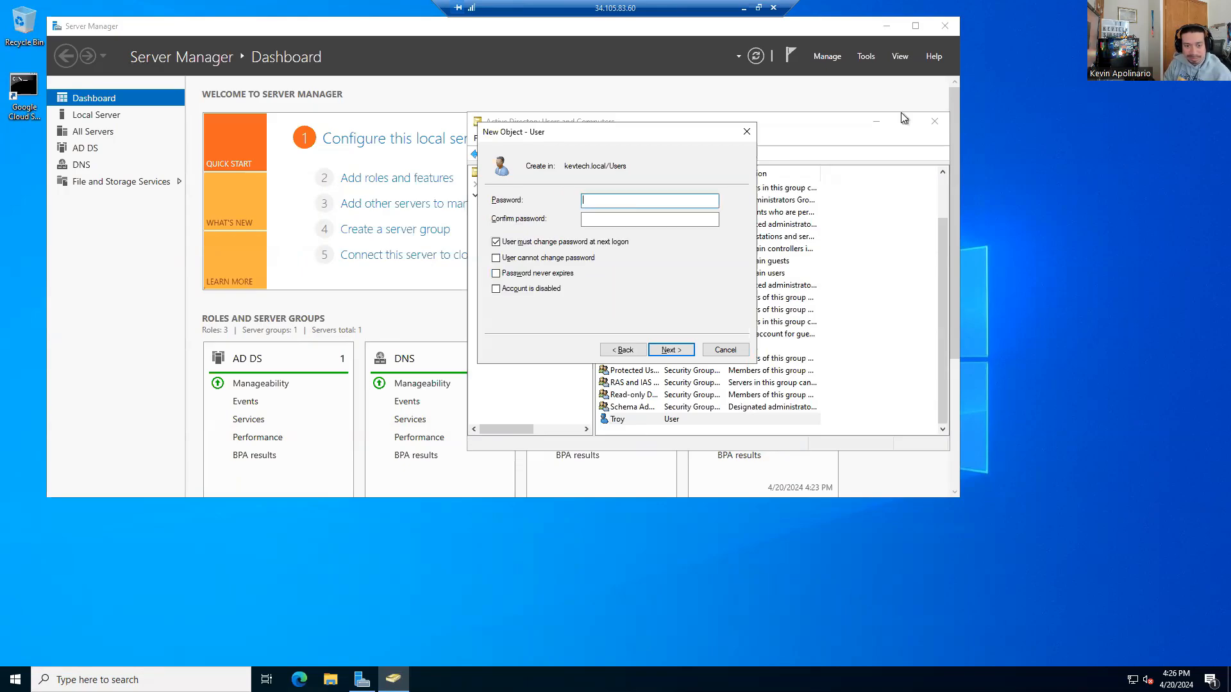
type("•••••••••")
key("Tab")
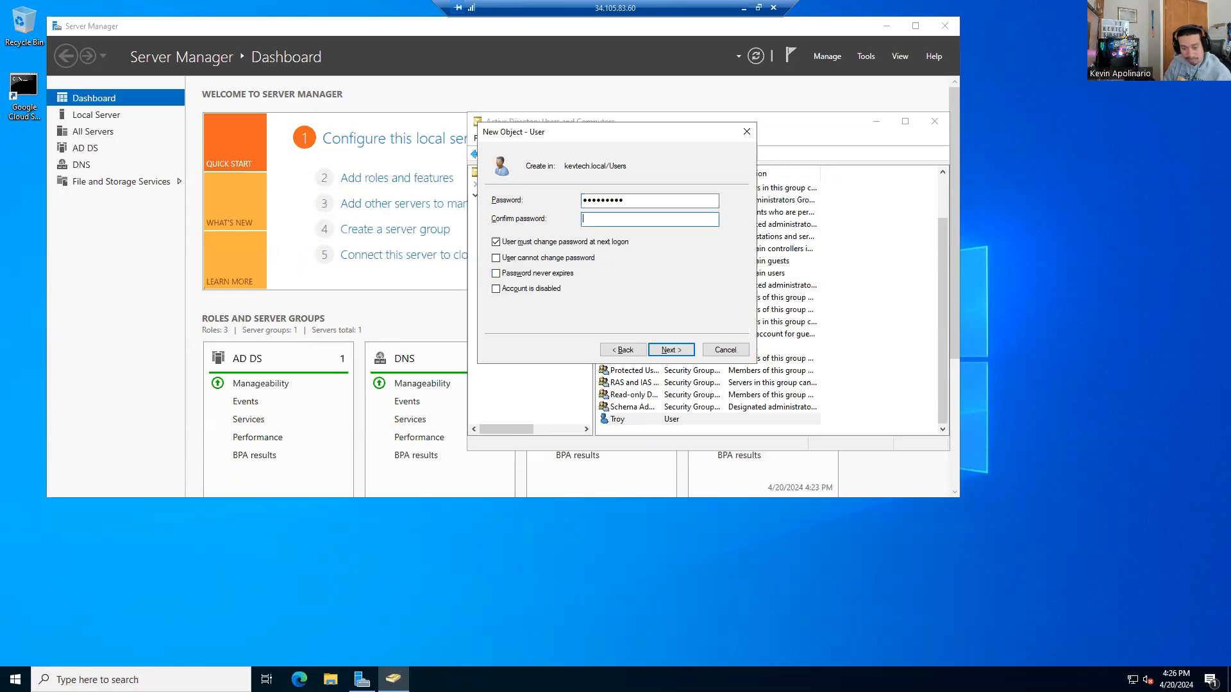
type("•••••••••")
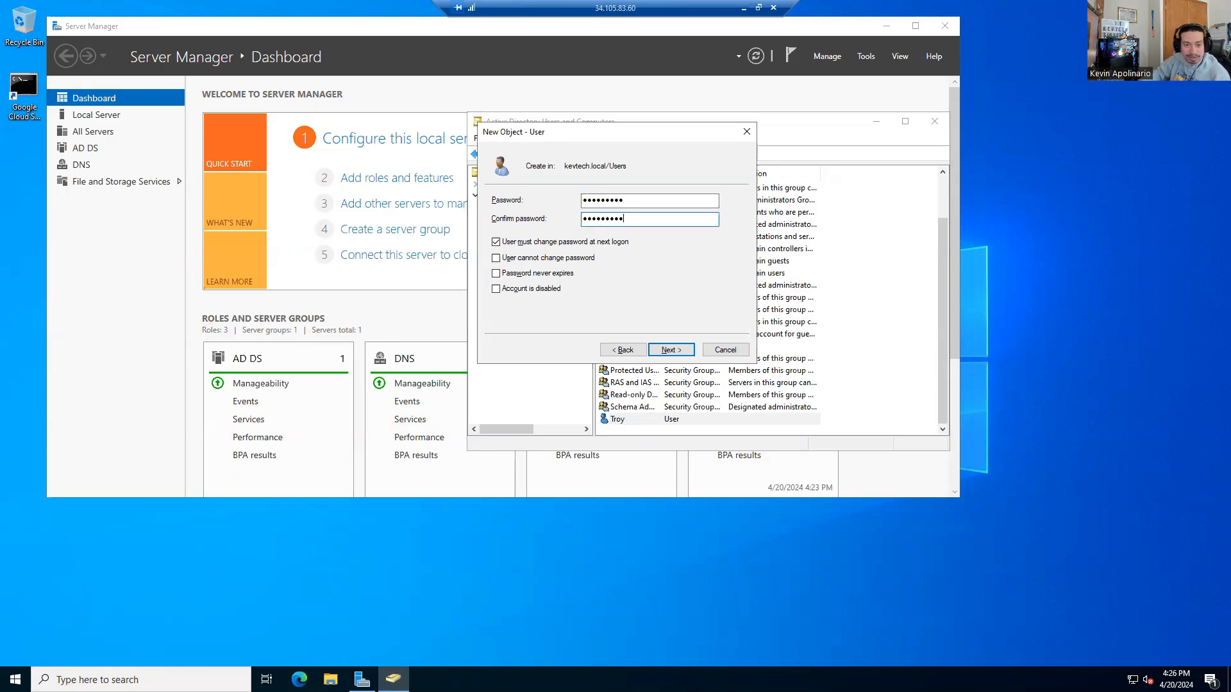
left_click(496, 243)
left_click(671, 350)
left_click(671, 350)
scroll(662, 356, "down", 1)
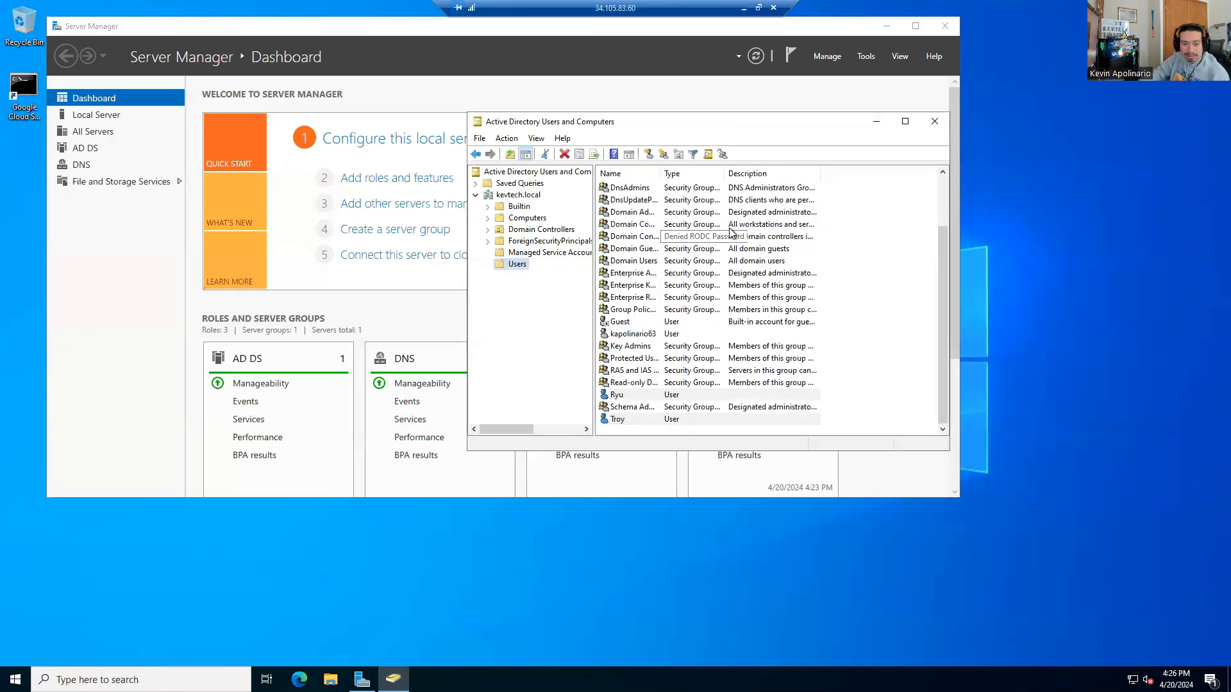
Step: Start a new user in the Users container with first name Ash and logon name ash
right_click(511, 264)
mouse_move(528, 309)
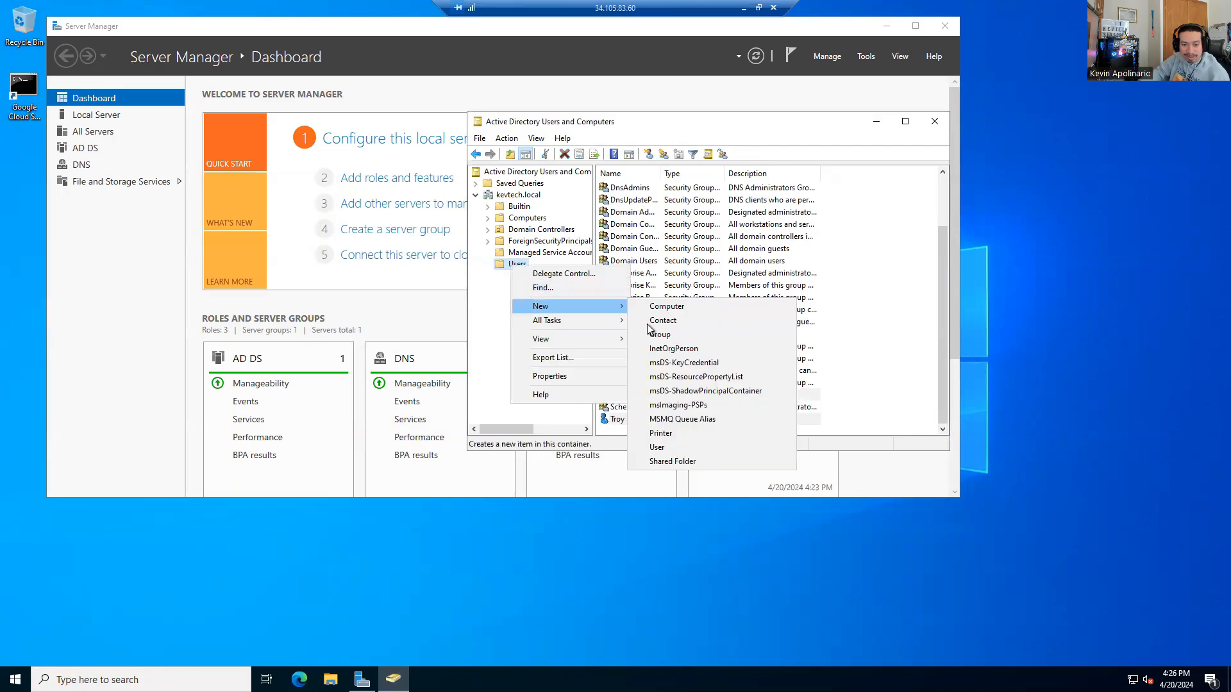
left_click(656, 448)
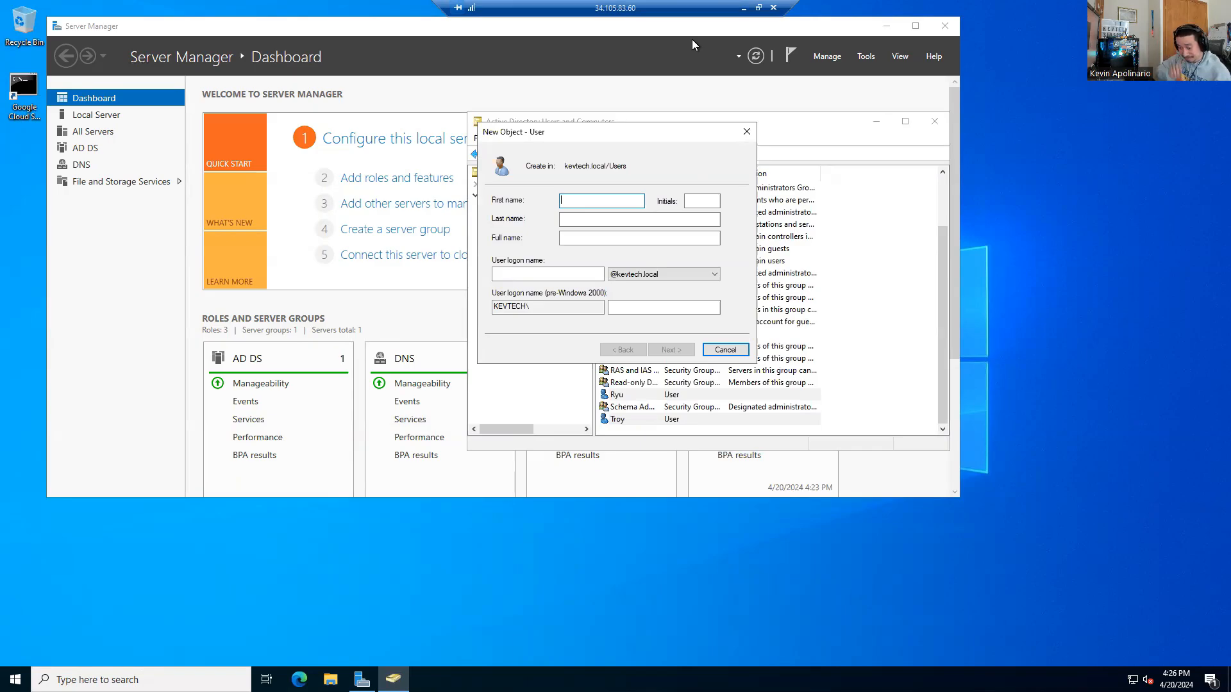
type("Ash")
key("Tab")
key("Tab")
key("Tab")
key("Tab")
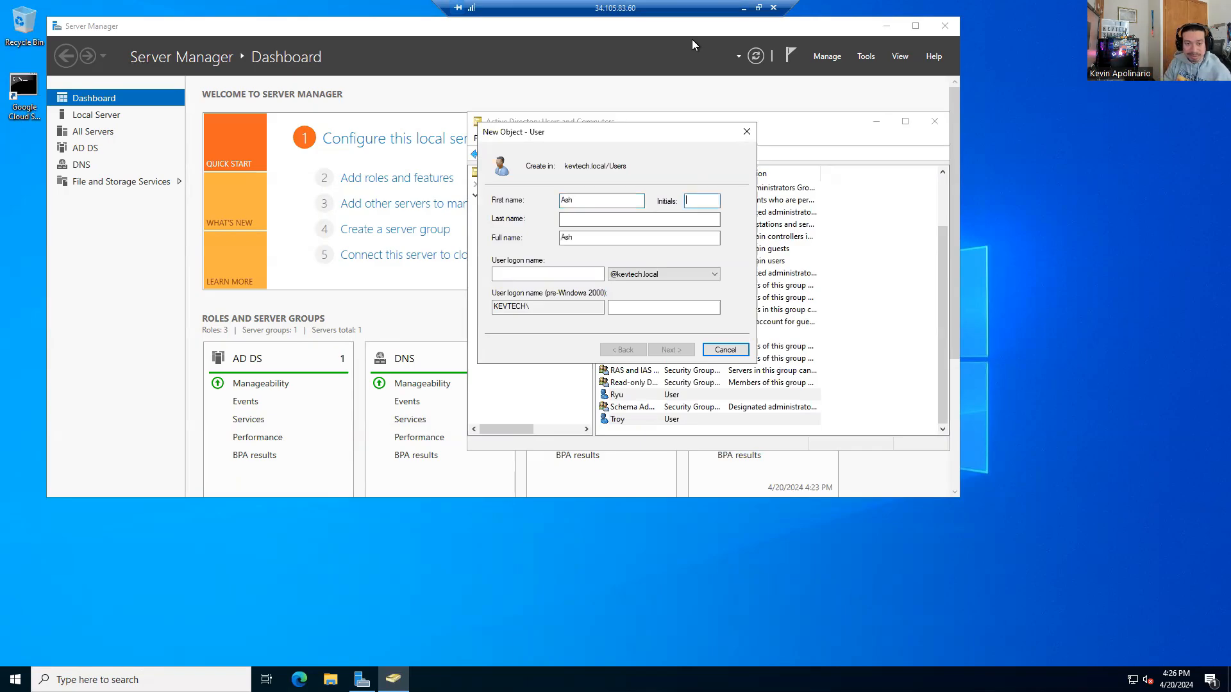
type("ash")
key("Return")
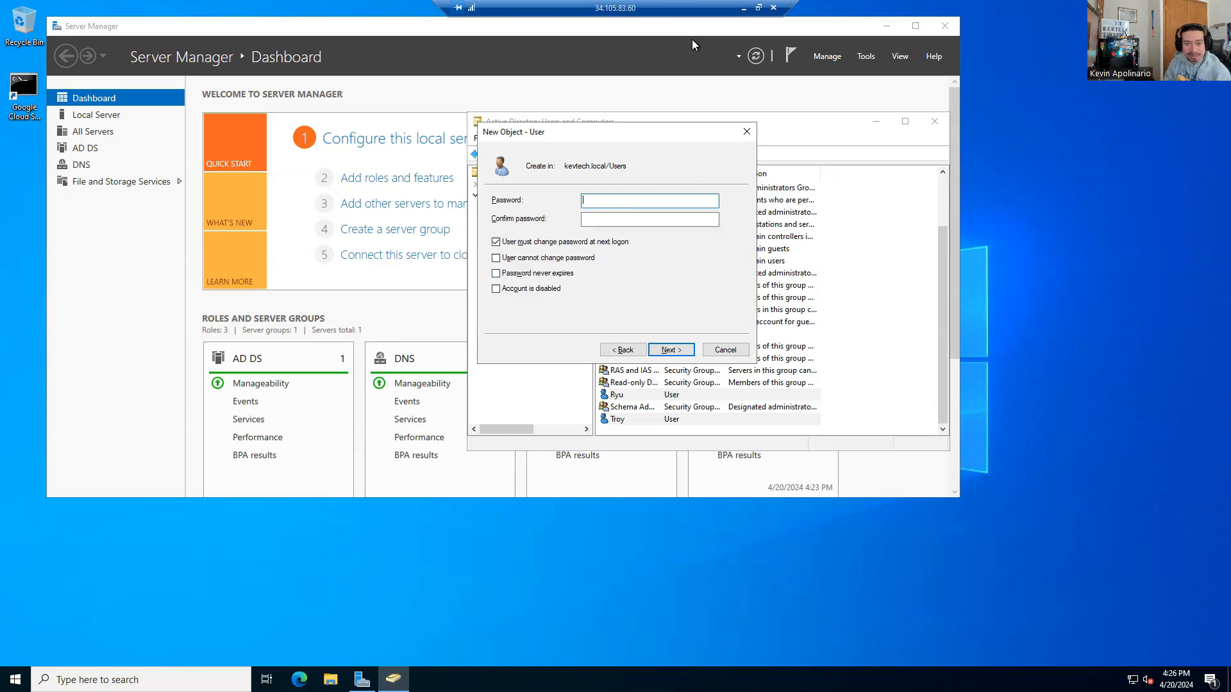
Step: Set and confirm Ash's password, finish the account, and minimize the remote session
type("Password1")
key("Tab")
type("Password1")
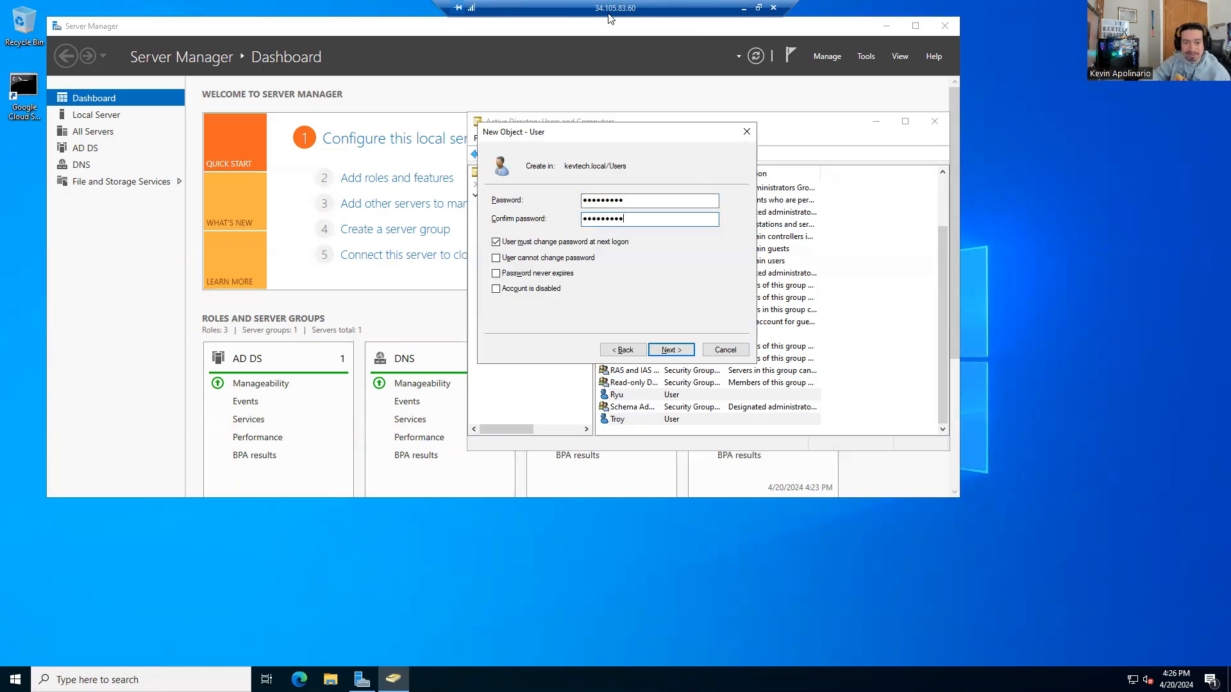
left_click(531, 246)
left_click(671, 349)
left_click(671, 349)
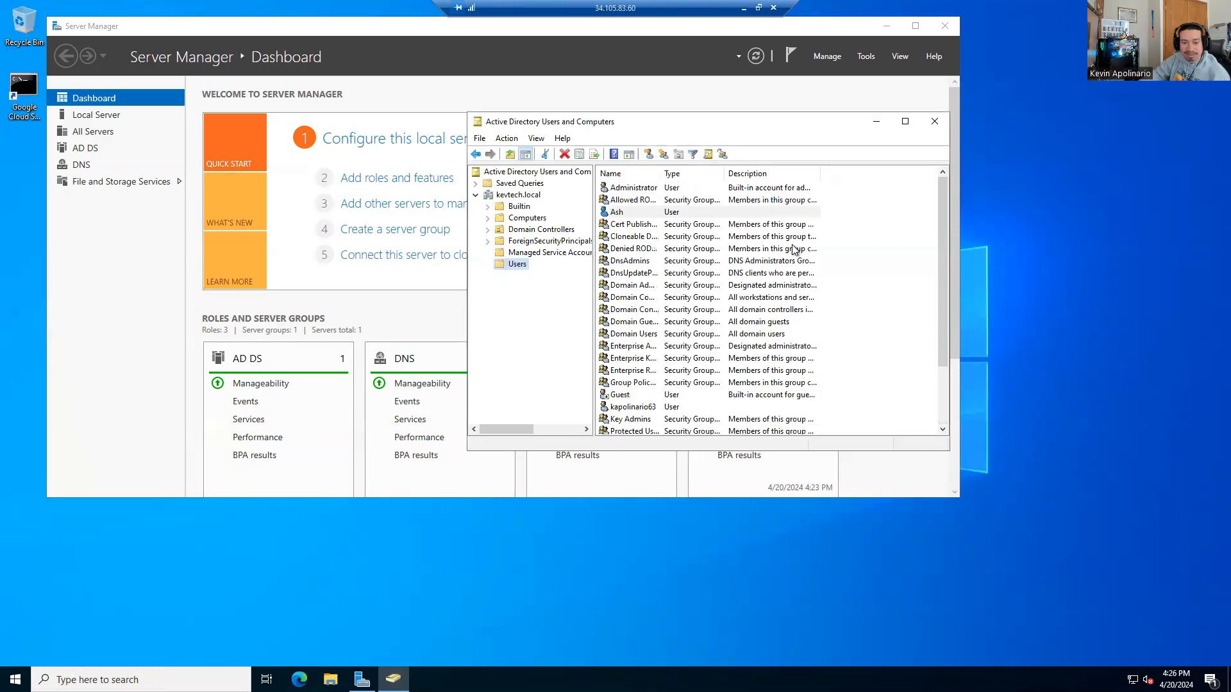
left_click(743, 8)
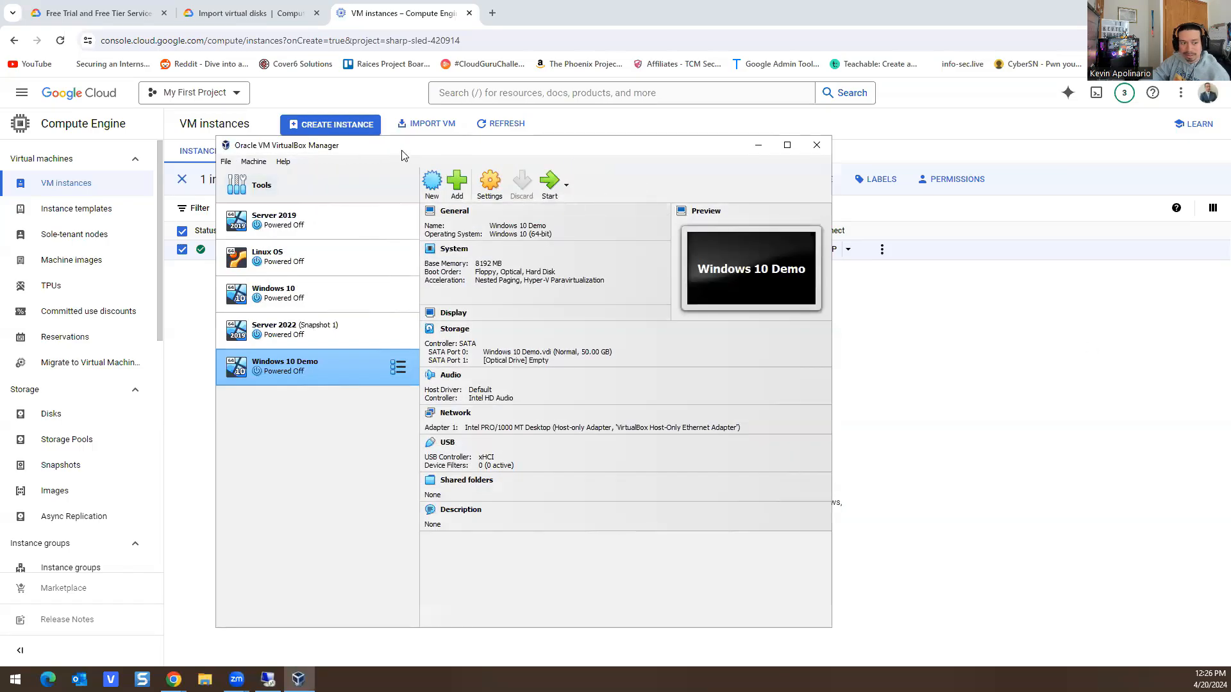
left_click_drag(402, 150, 0, 150)
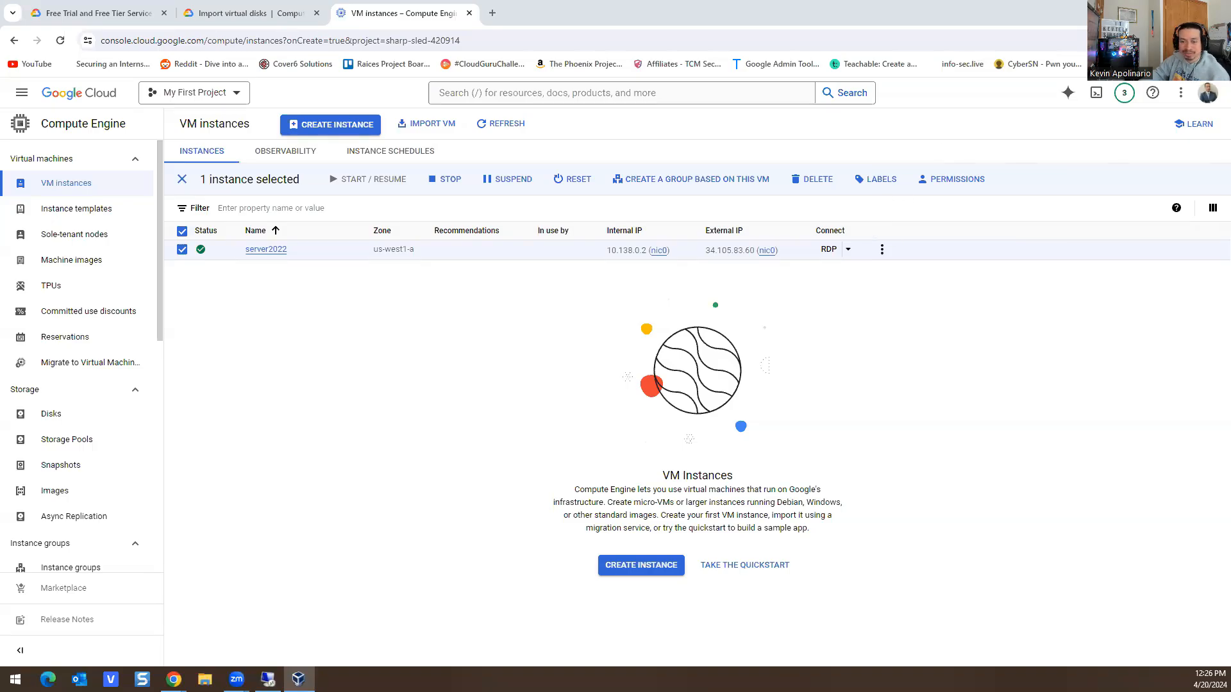
left_click_drag(0, 154, 414, 154)
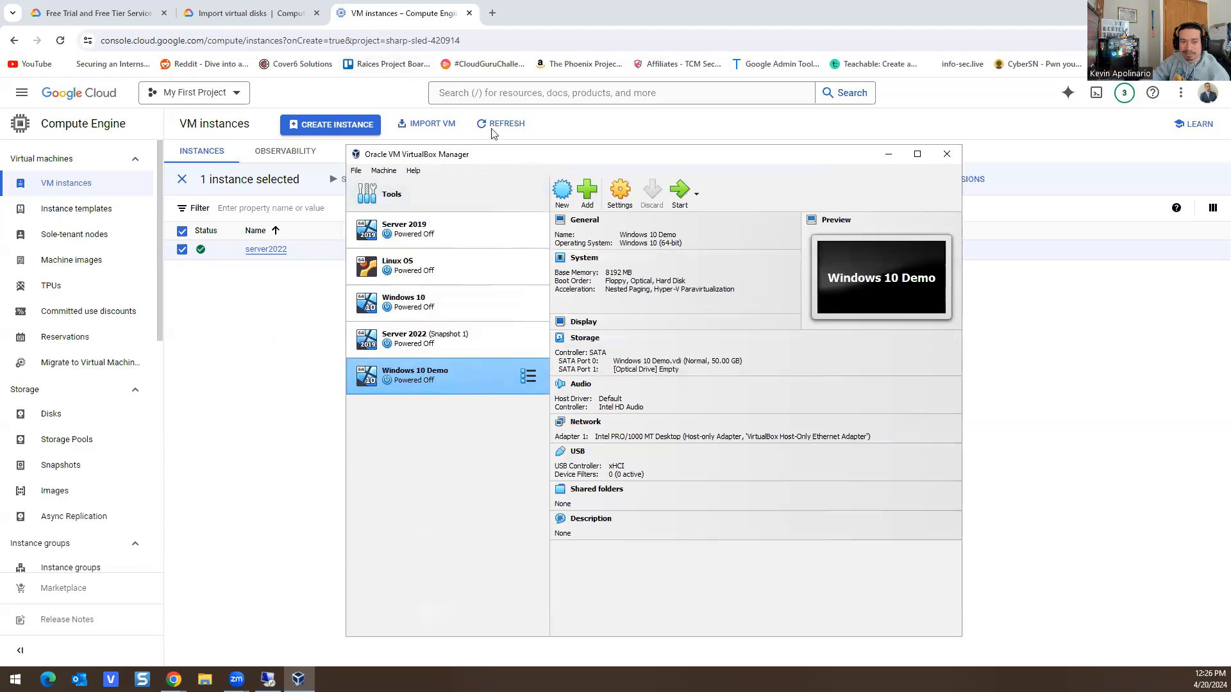
left_click_drag(536, 159, 0, 158)
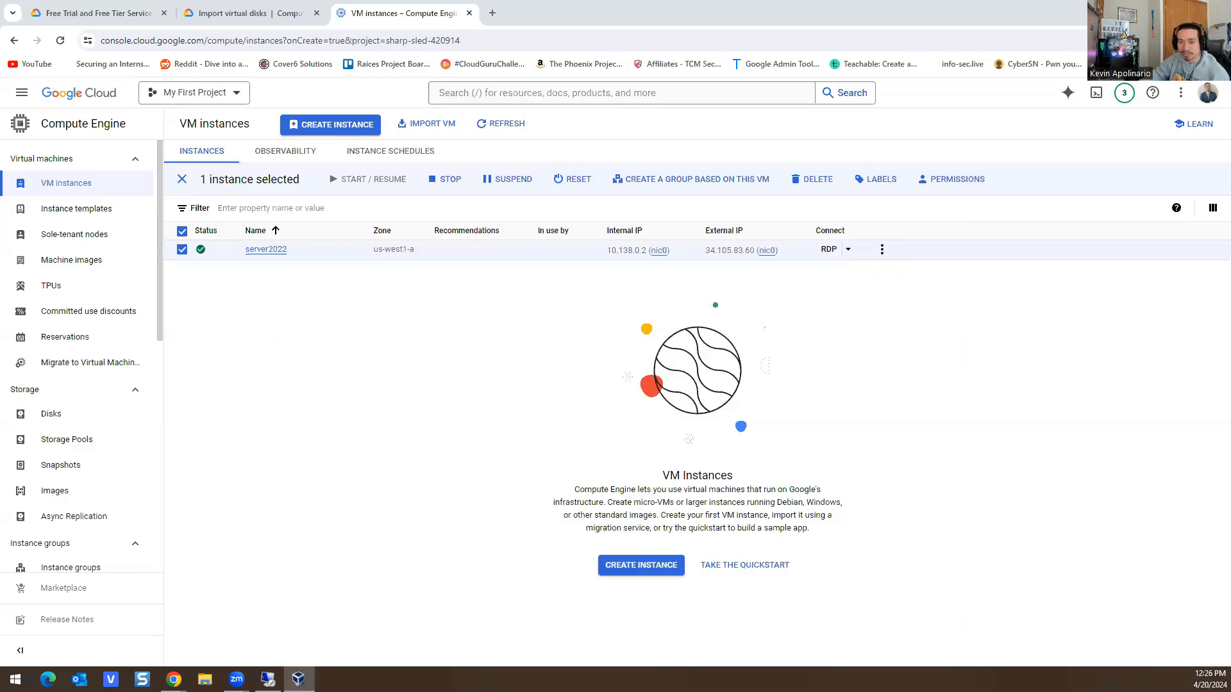
left_click(268, 679)
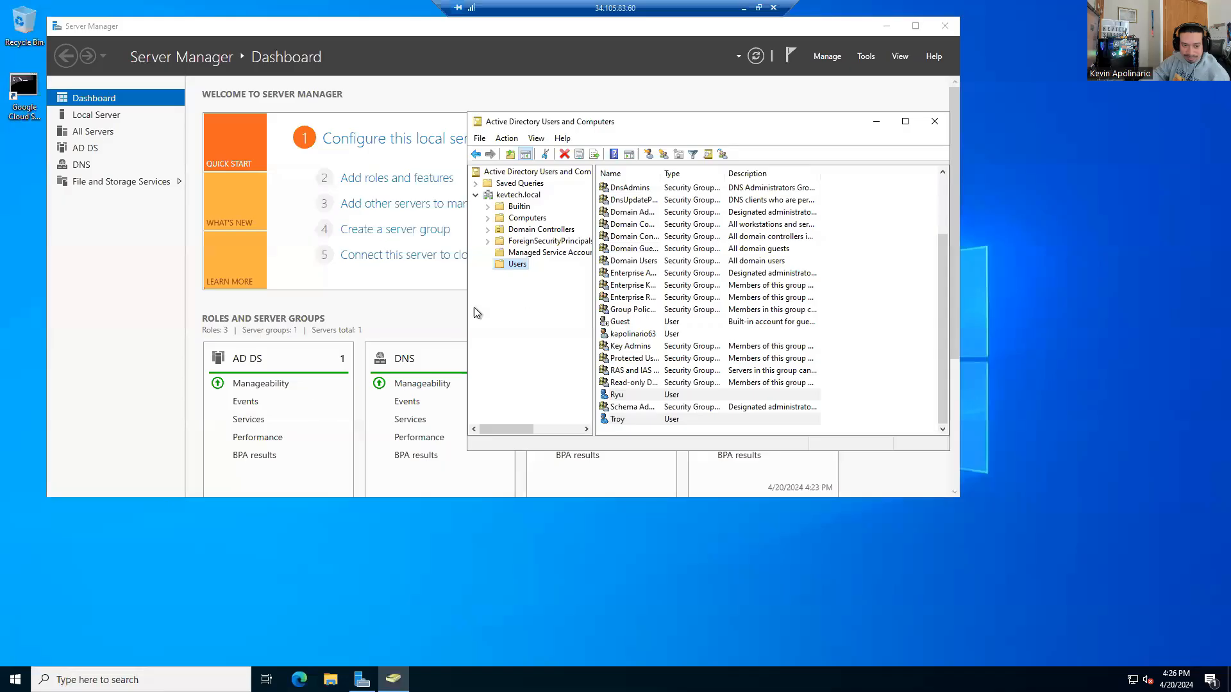
Step: Show the desktop from the Start context menu, then sign out of the remote server
right_click(16, 679)
left_click(23, 664)
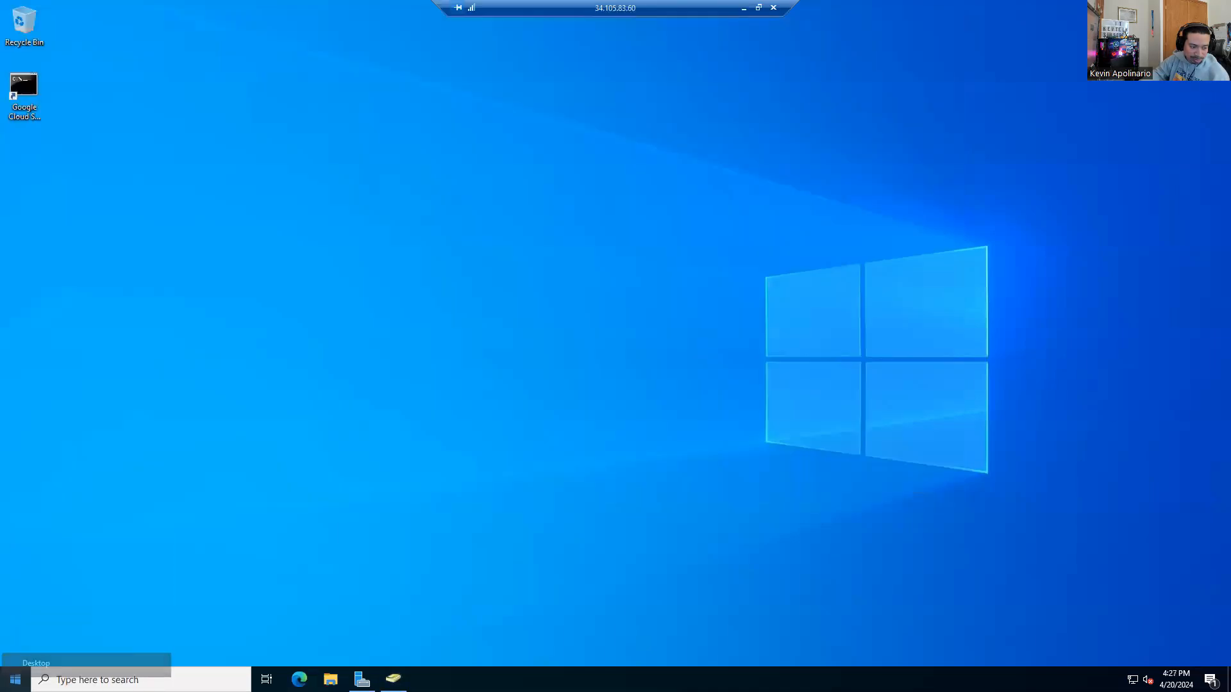
right_click(16, 680)
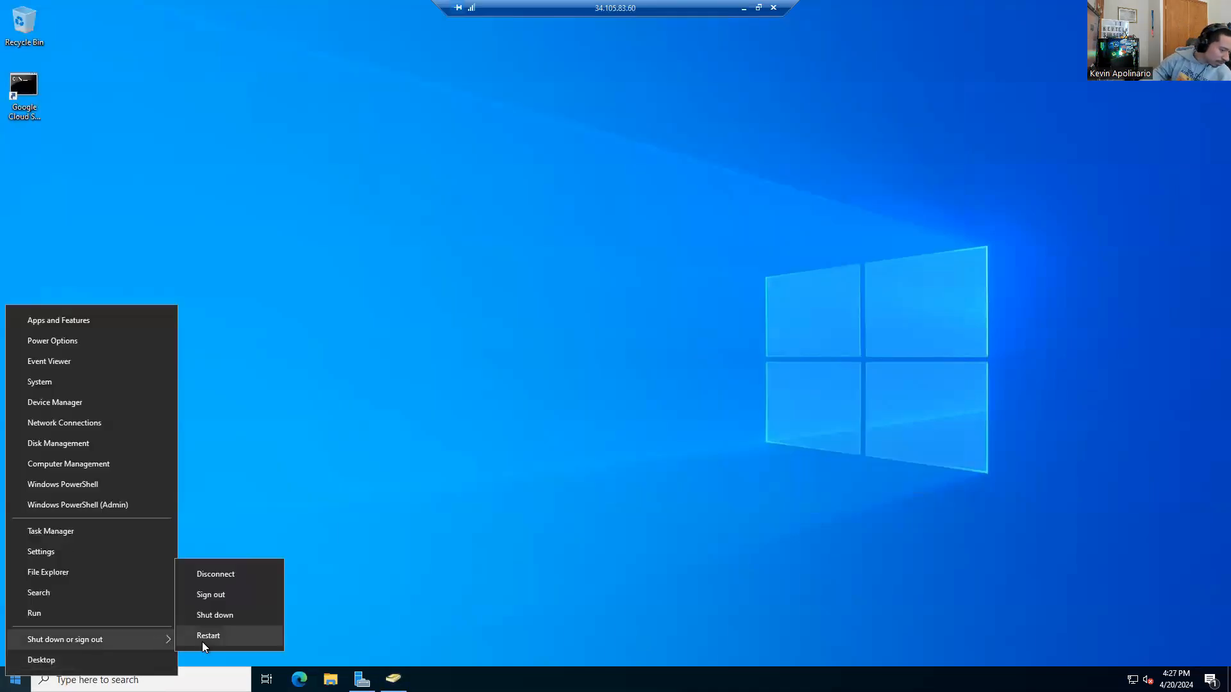
left_click(211, 594)
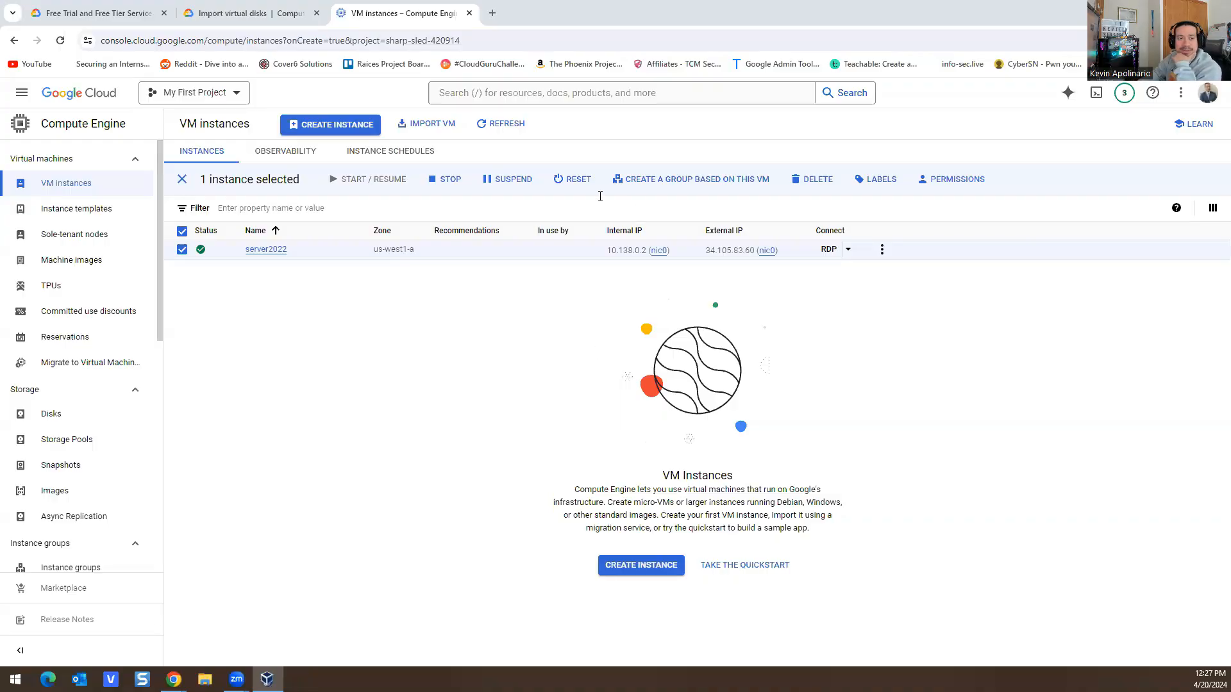
Step: Stop the server2022 instance, confirming in the dialog, and refresh the list to track its status
left_click(447, 183)
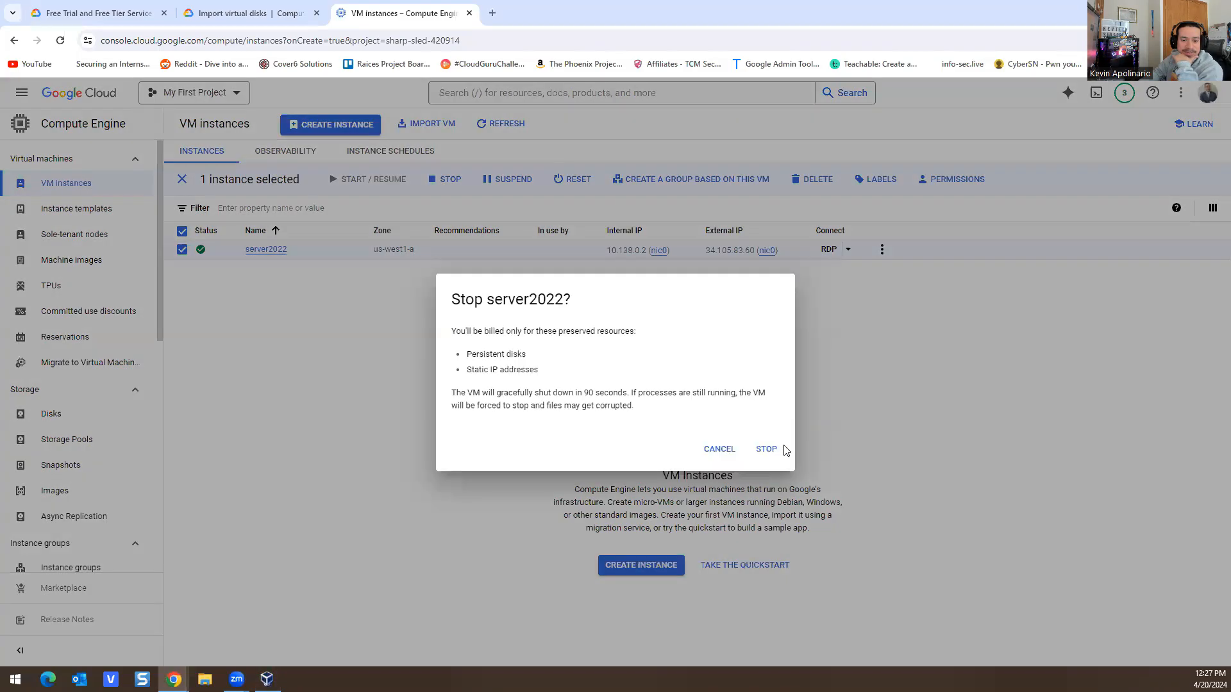
left_click(779, 453)
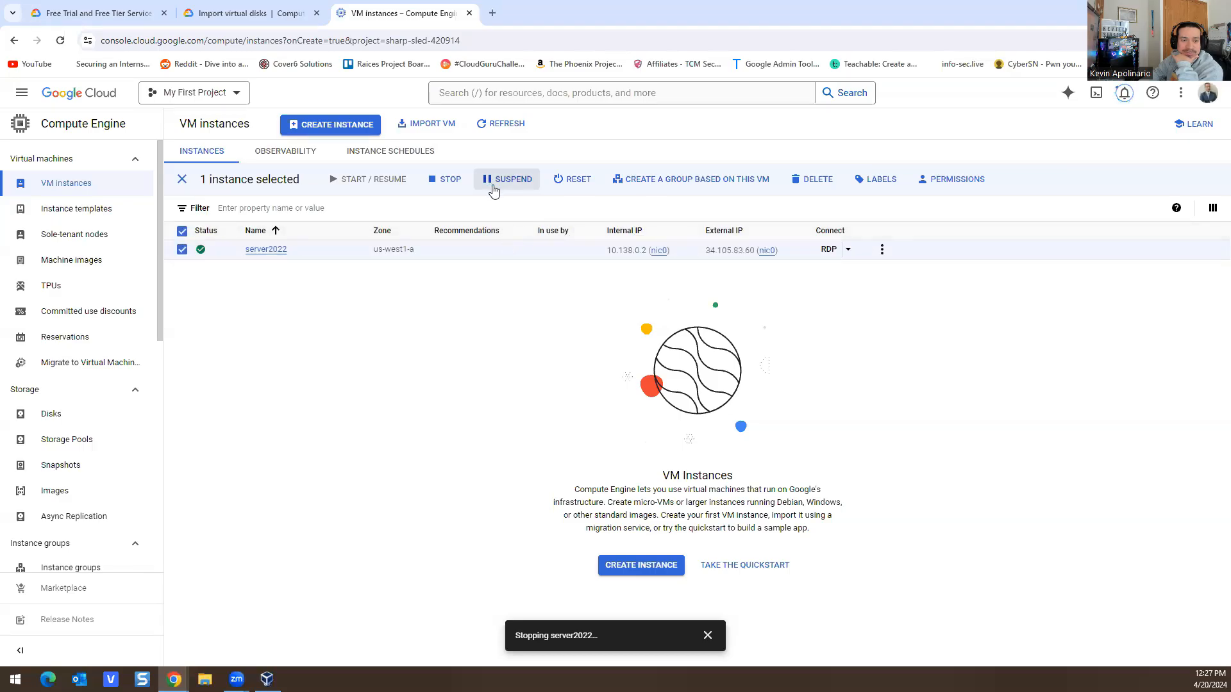
left_click(497, 134)
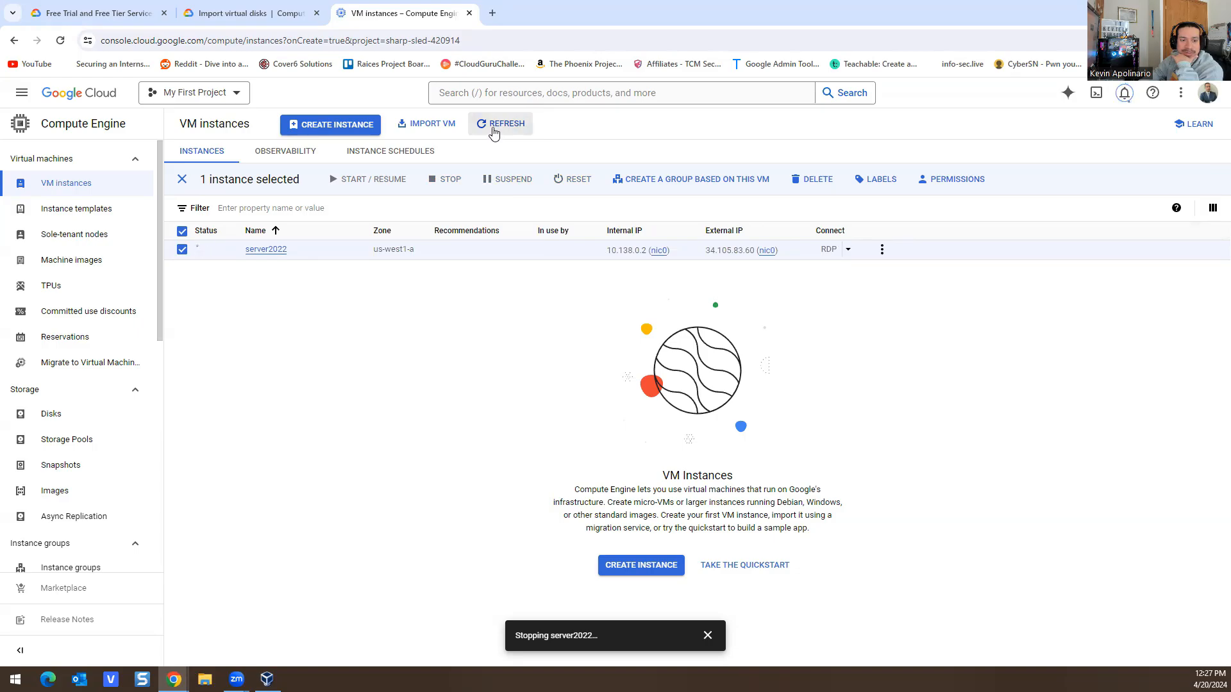
left_click(493, 132)
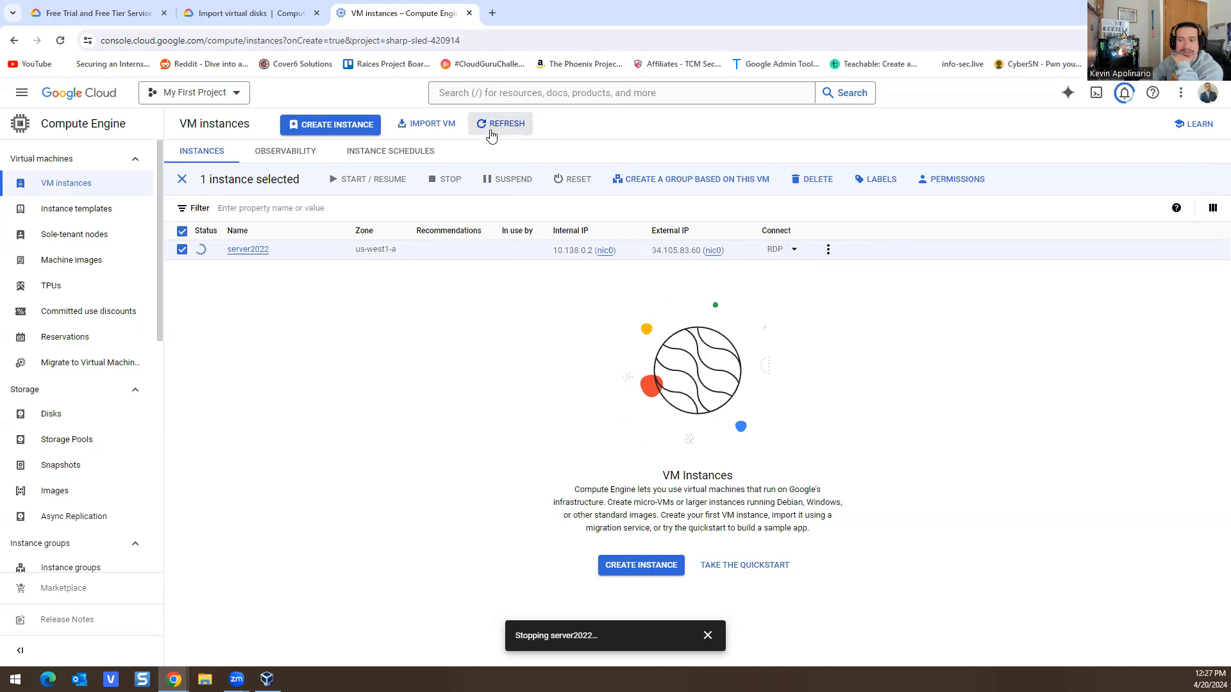
left_click(518, 128)
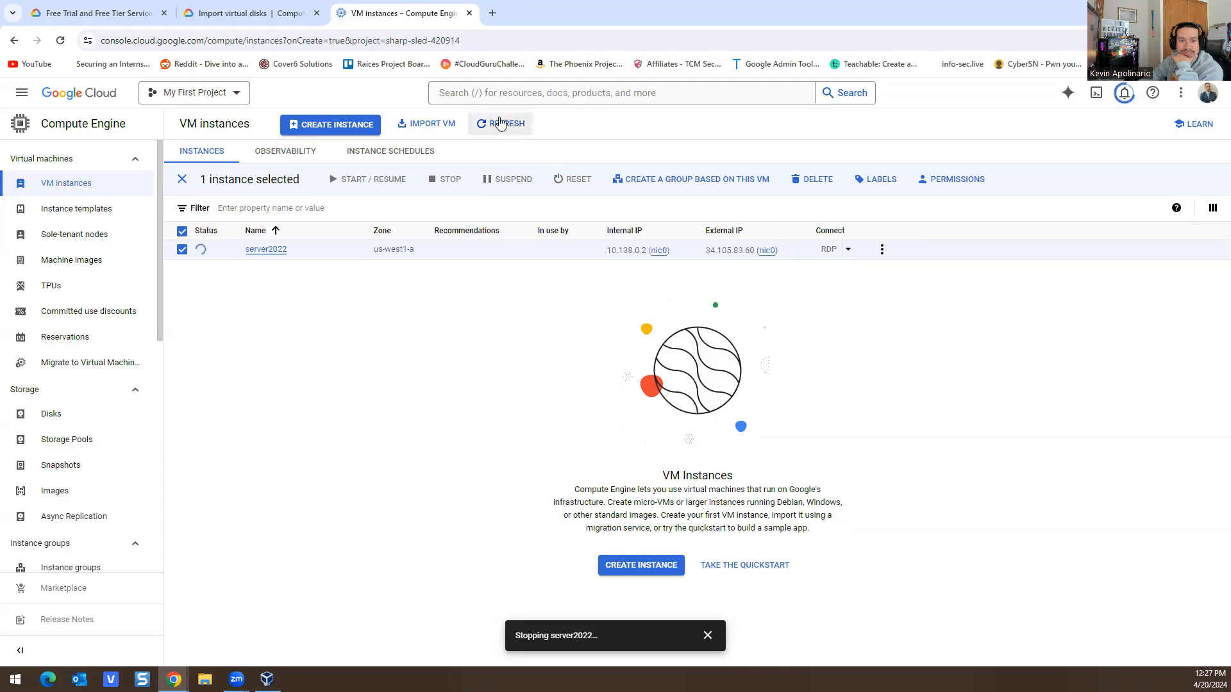
left_click(489, 126)
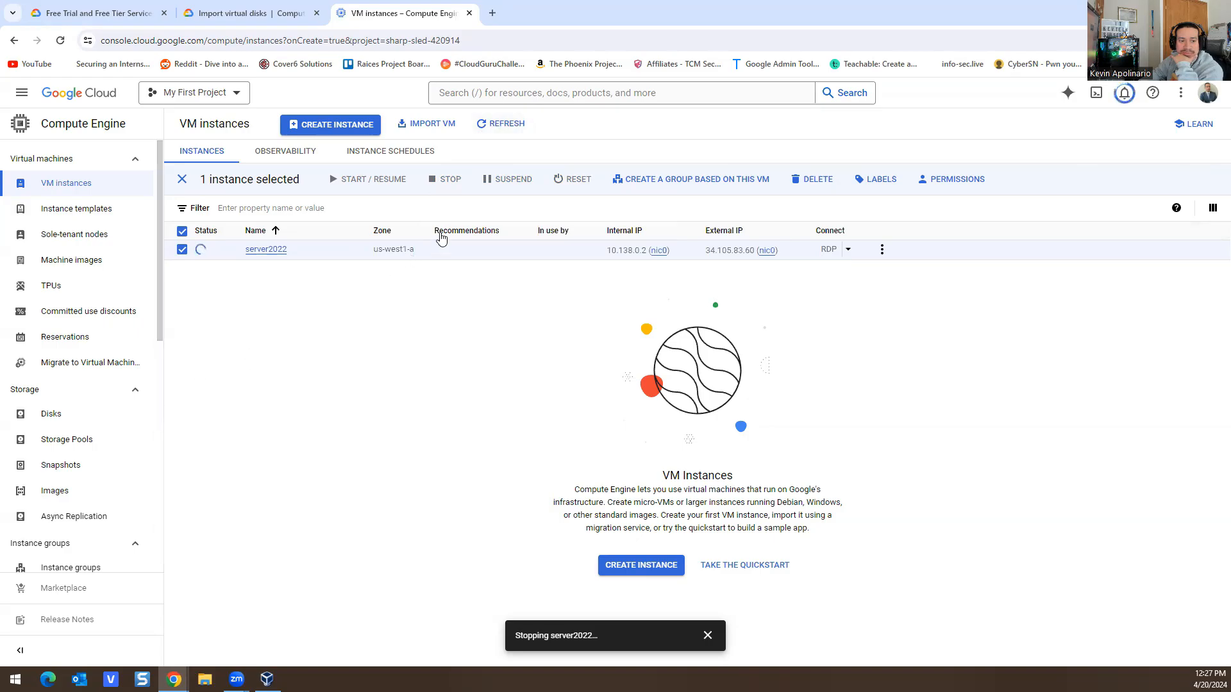
scroll(91, 385, "down", 7)
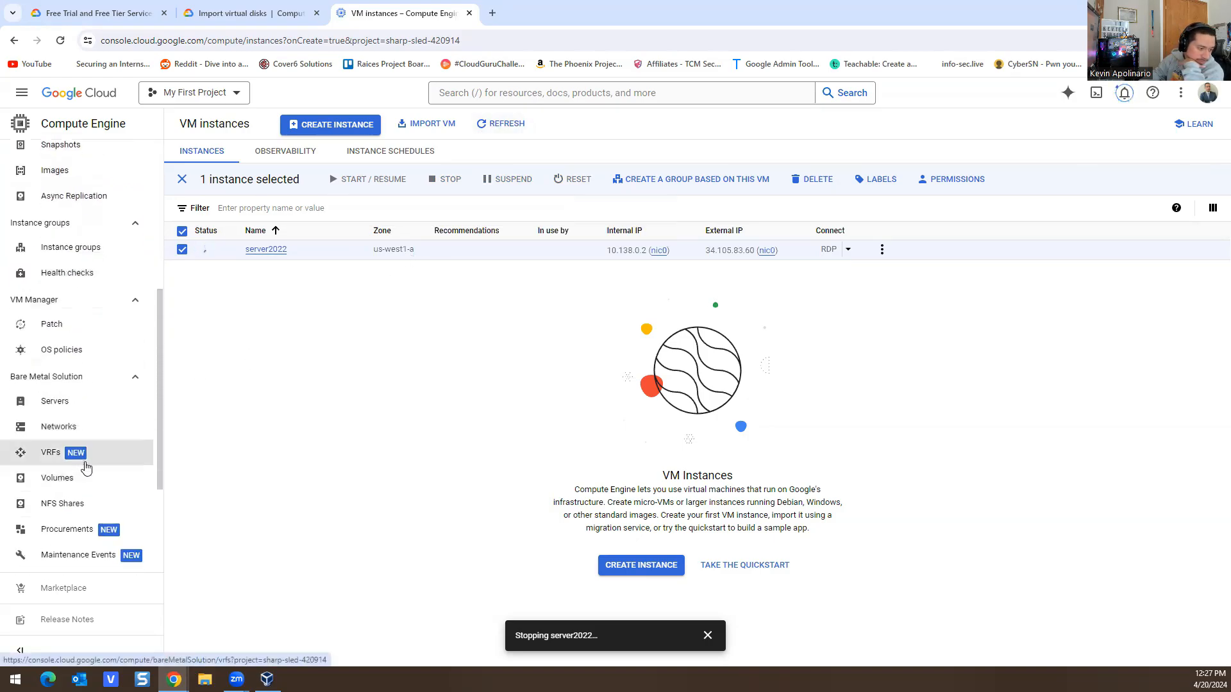
scroll(95, 477, "down", 1)
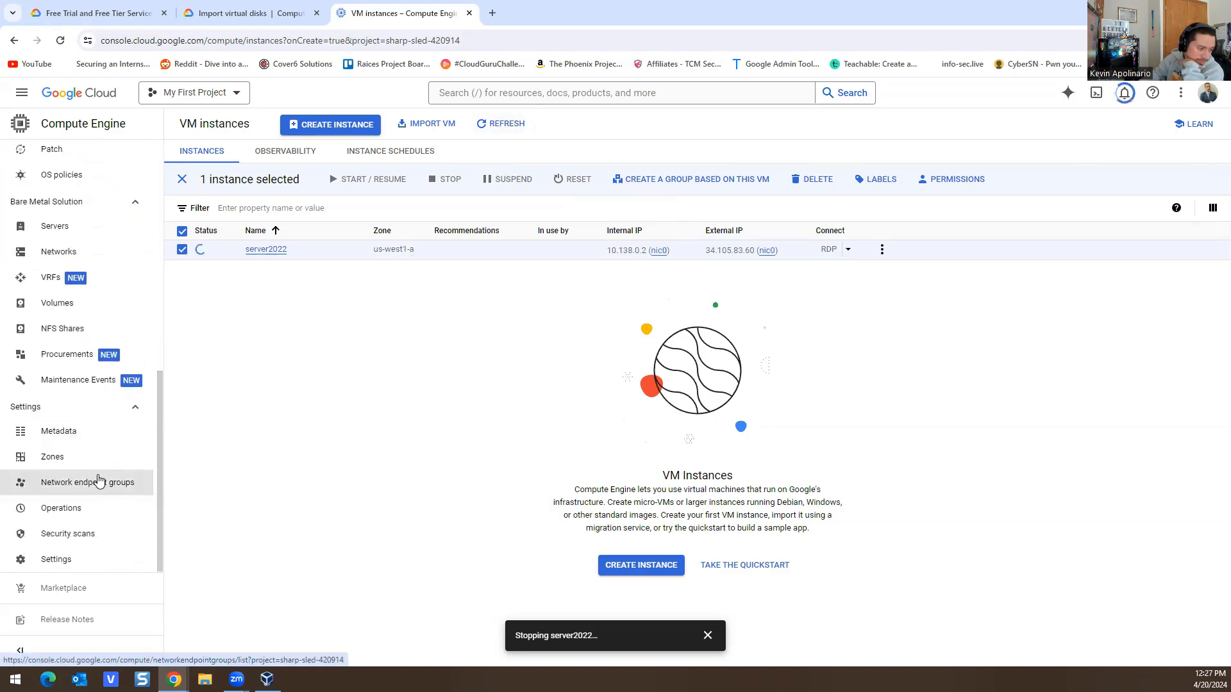
Step: Open the Compute Engine settings page in a new tab, then close that tab
right_click(54, 575)
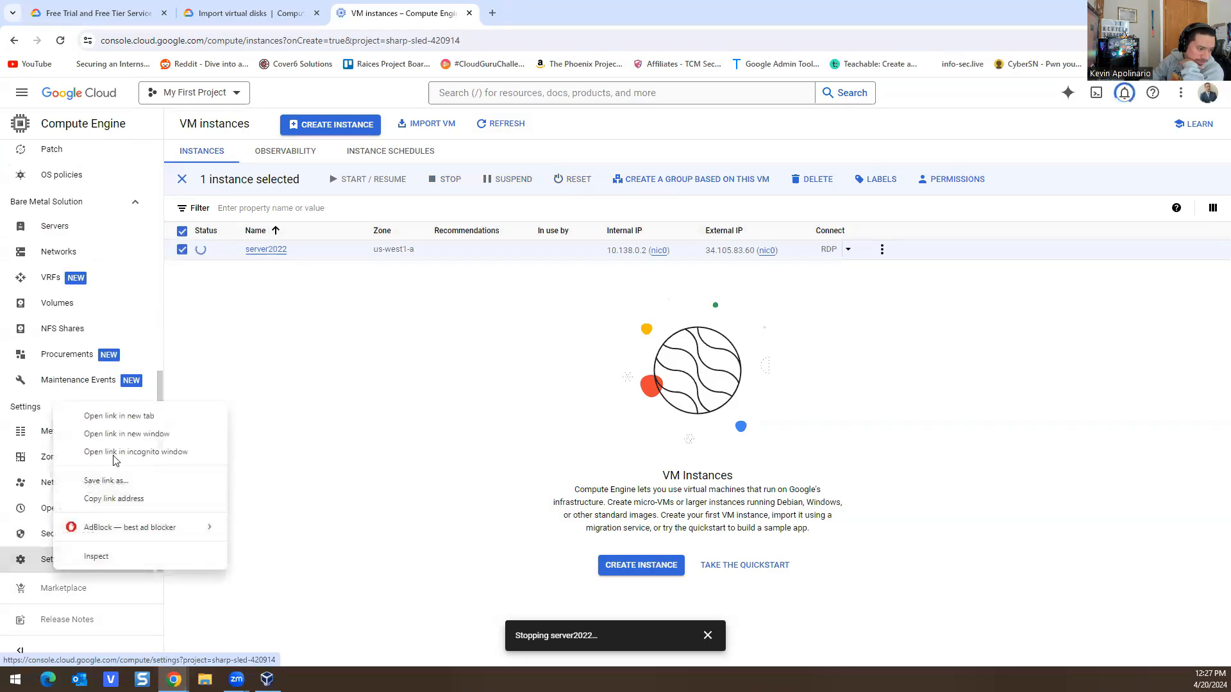
left_click(122, 418)
left_click(542, 19)
key("ctrl+w")
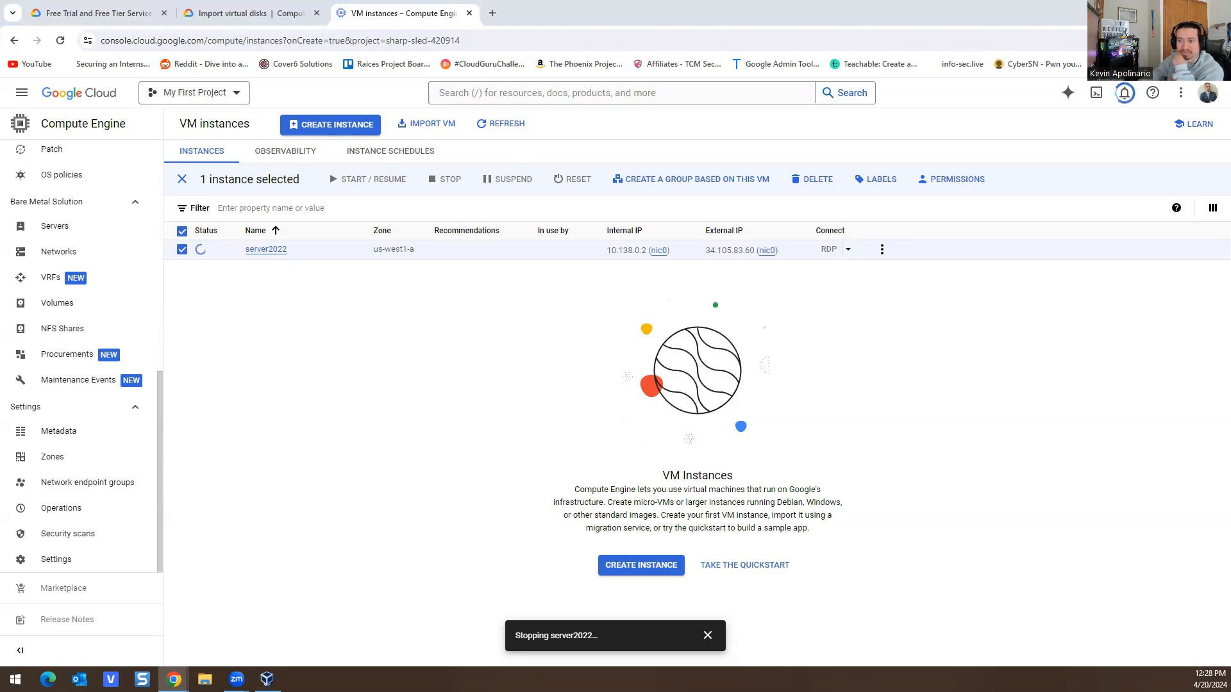
Step: Refresh the VM list, check server2022's actions menu, and merge the billing window into the browser
left_click(489, 127)
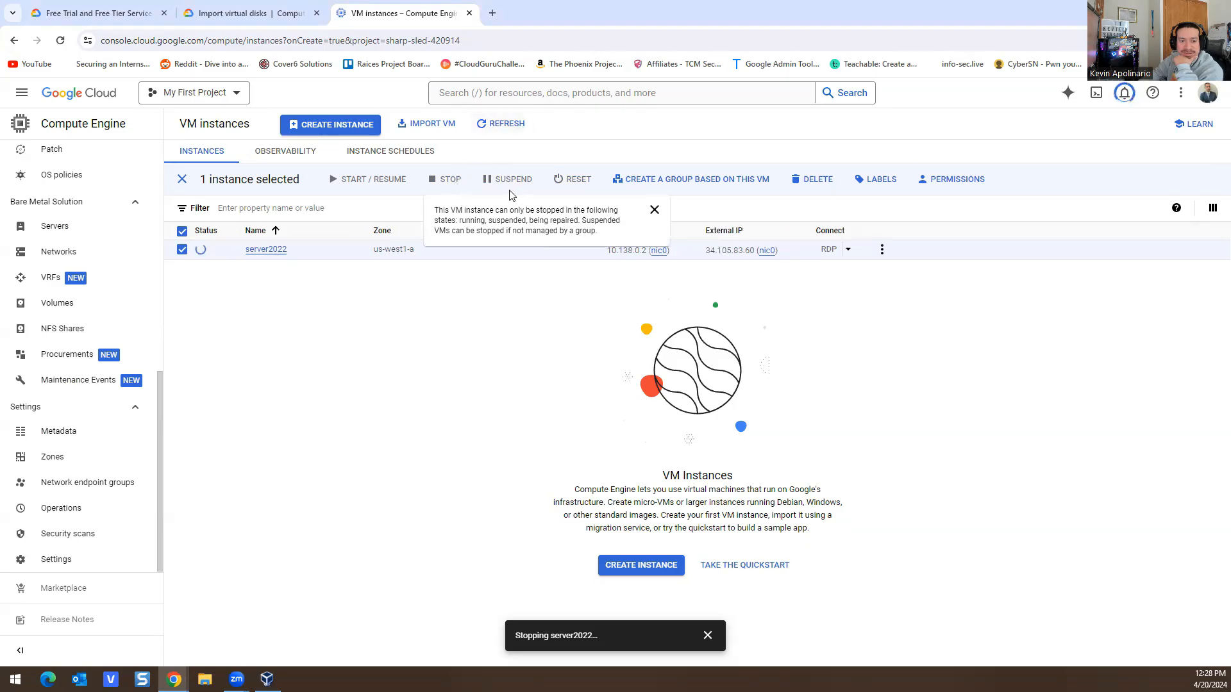
left_click(882, 251)
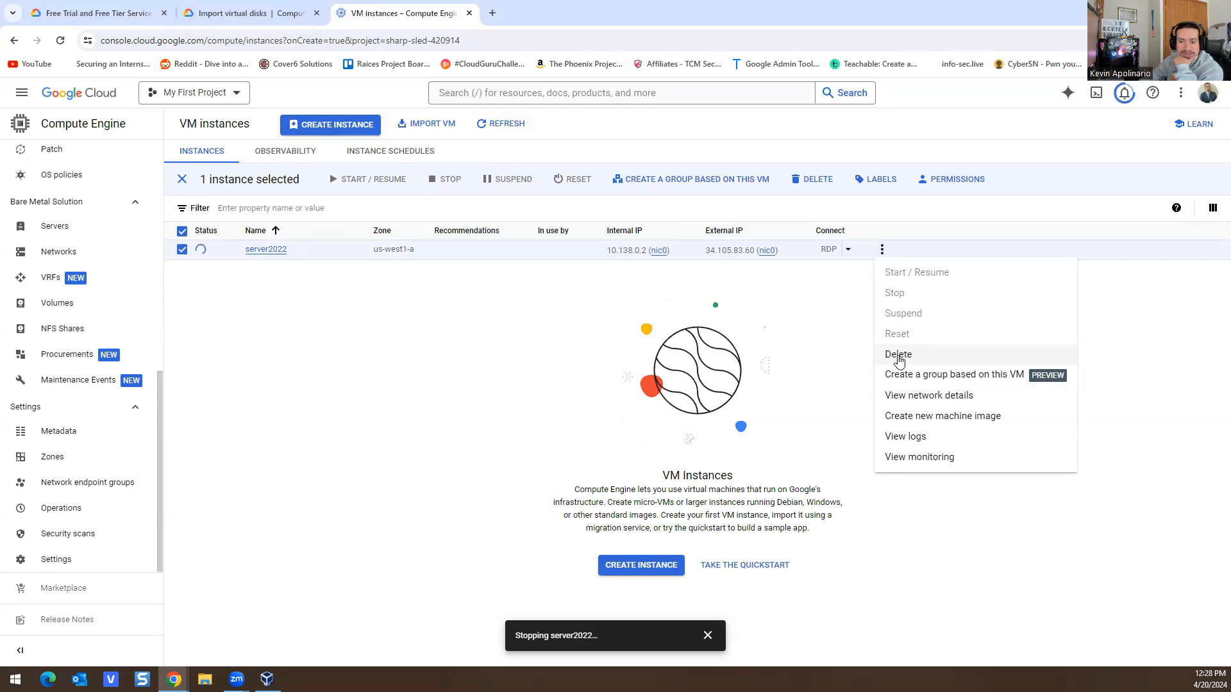
left_click(432, 350)
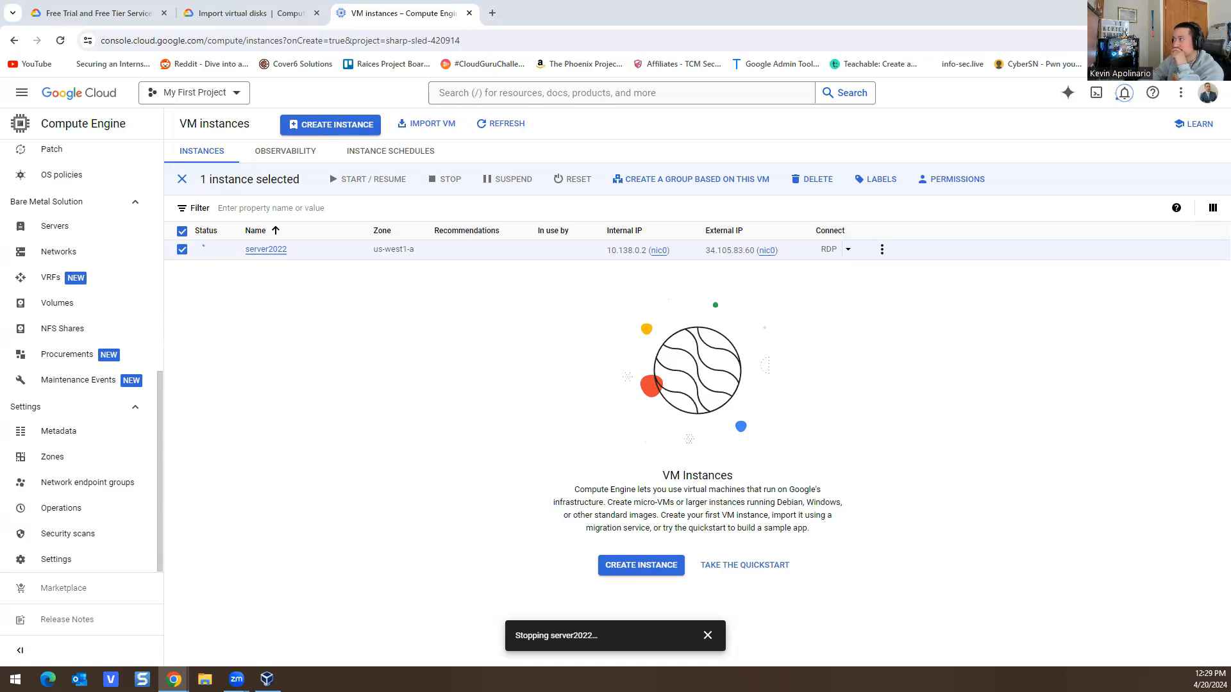
left_click_drag(412, 3, 516, 19)
Step: Compare billing costs for the last 7 days and current month, then view Transactions and Documents
left_click(717, 199)
left_click(785, 198)
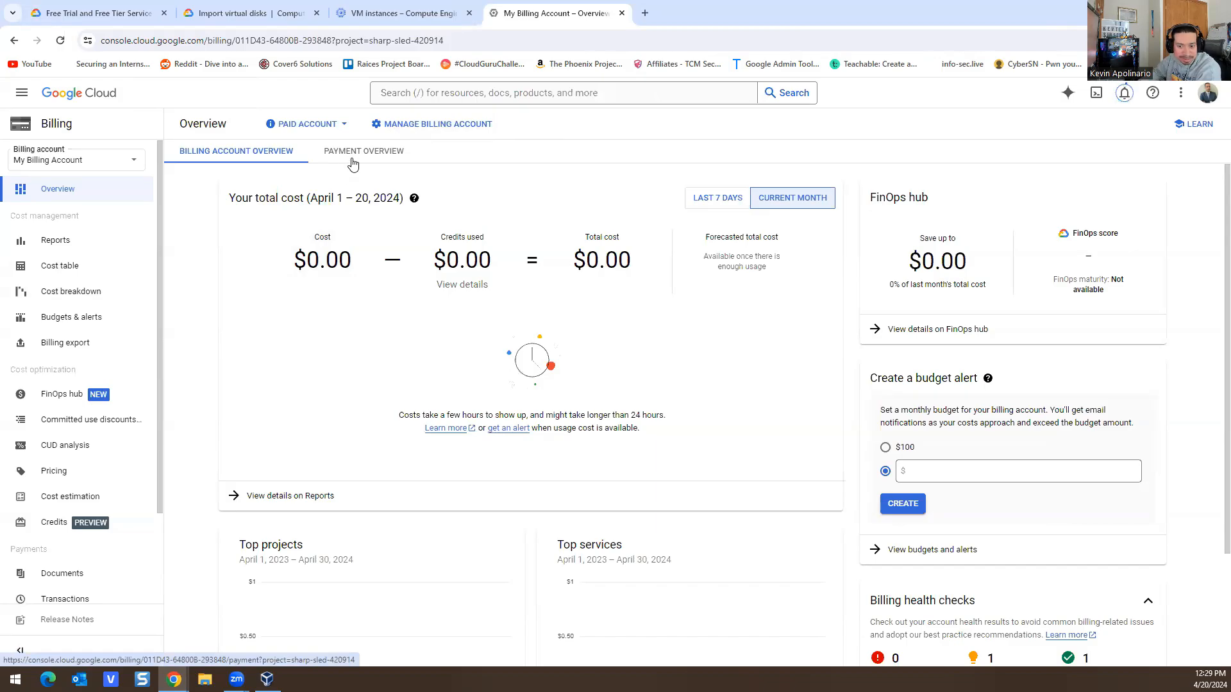
scroll(522, 352, "down", 2)
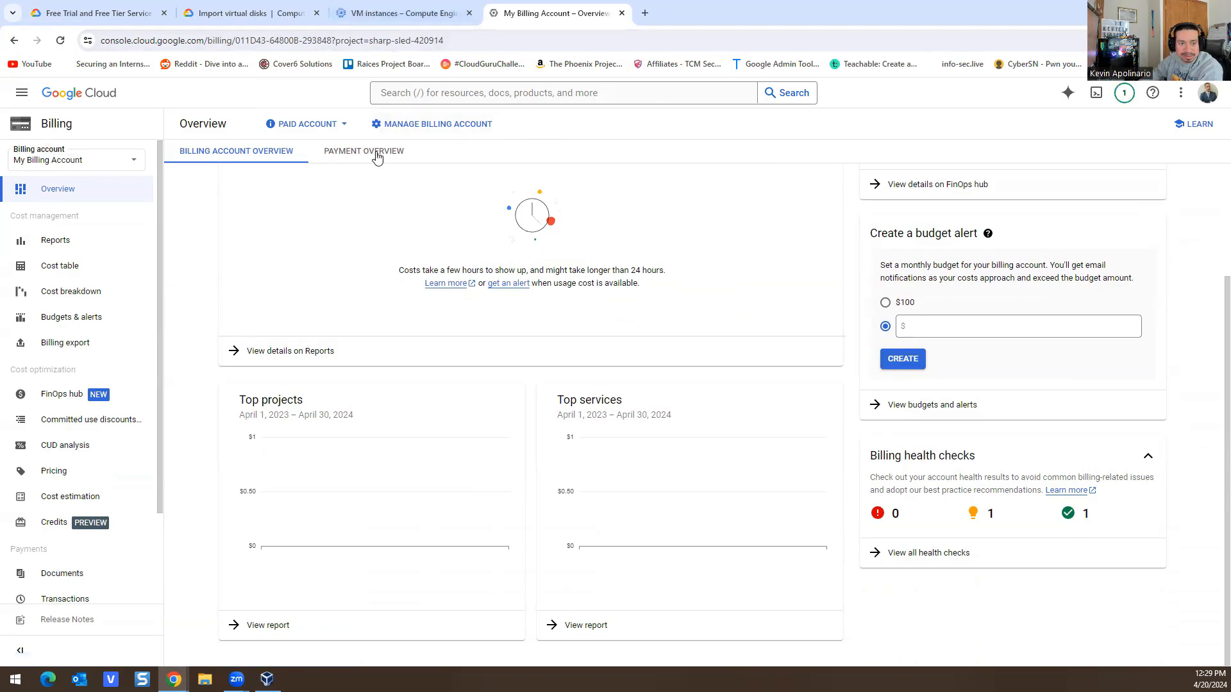
scroll(39, 333, "down", 2)
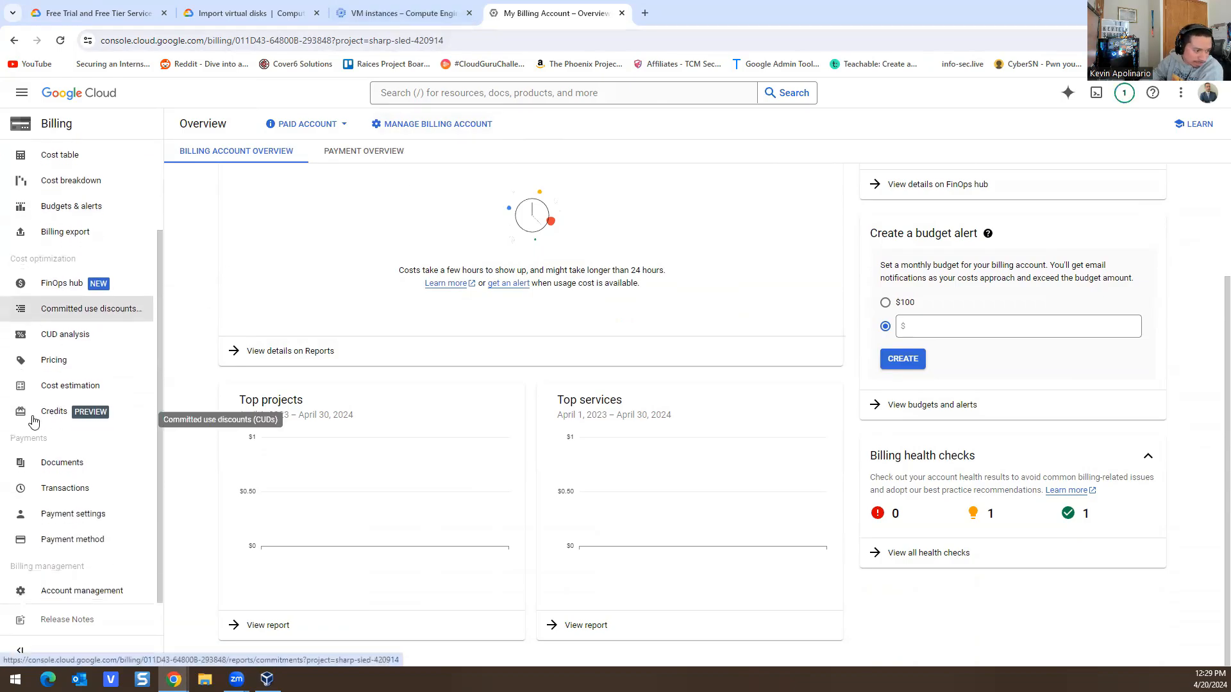
left_click(57, 495)
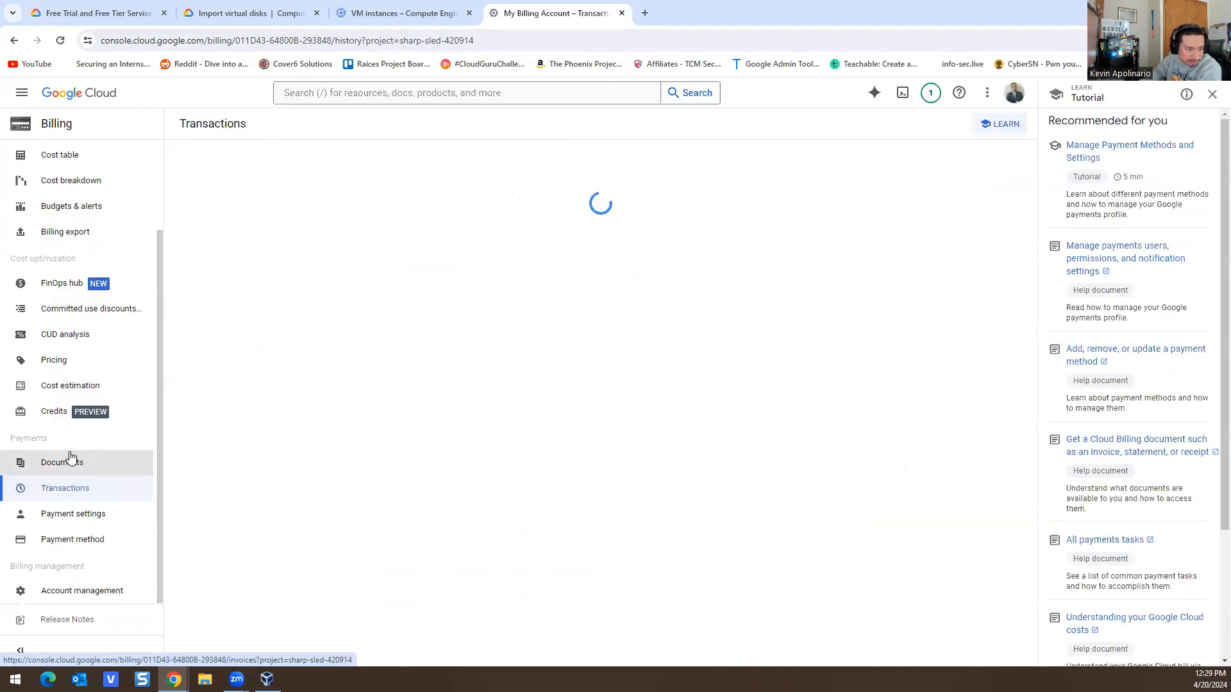
left_click(51, 469)
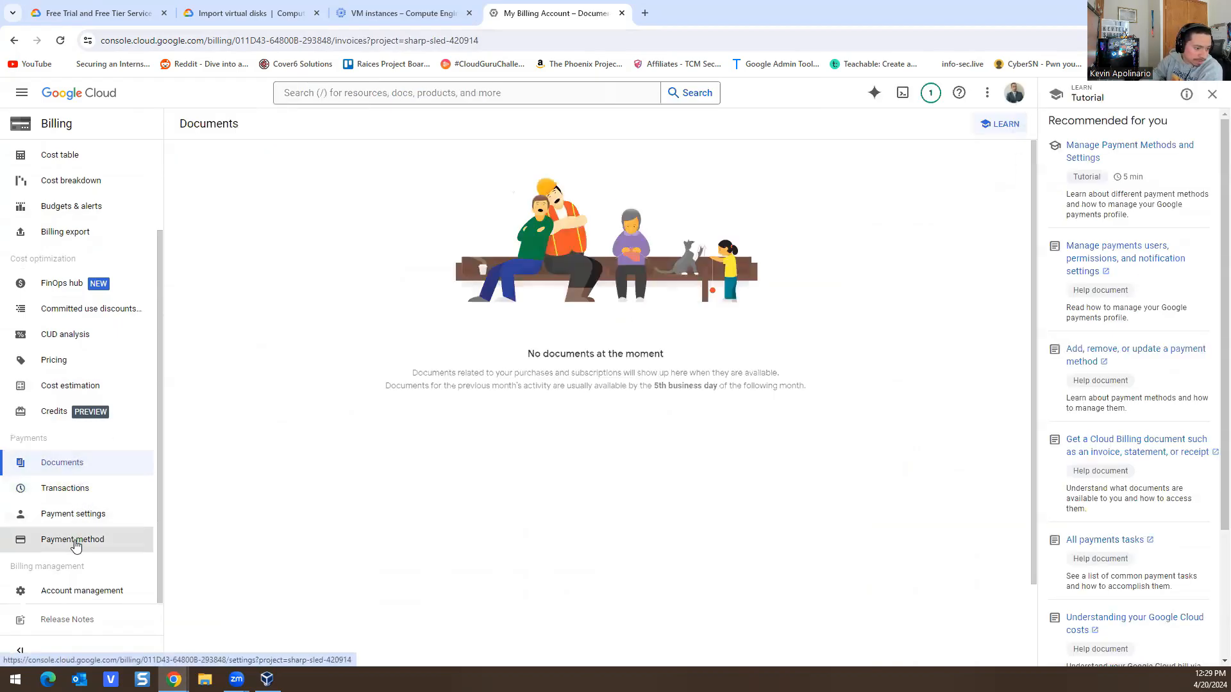
scroll(89, 519, "up", 2)
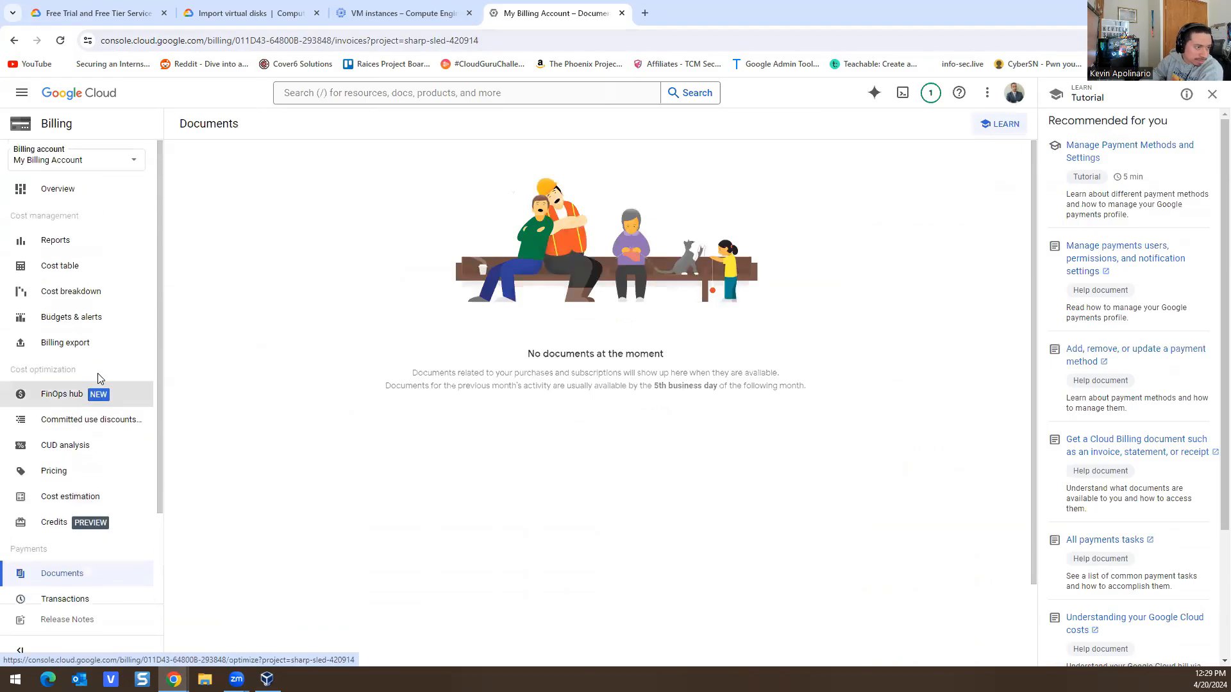
Step: Return to the billing Overview, dismiss the tour cards, and switch back to the VM instances list
left_click(64, 191)
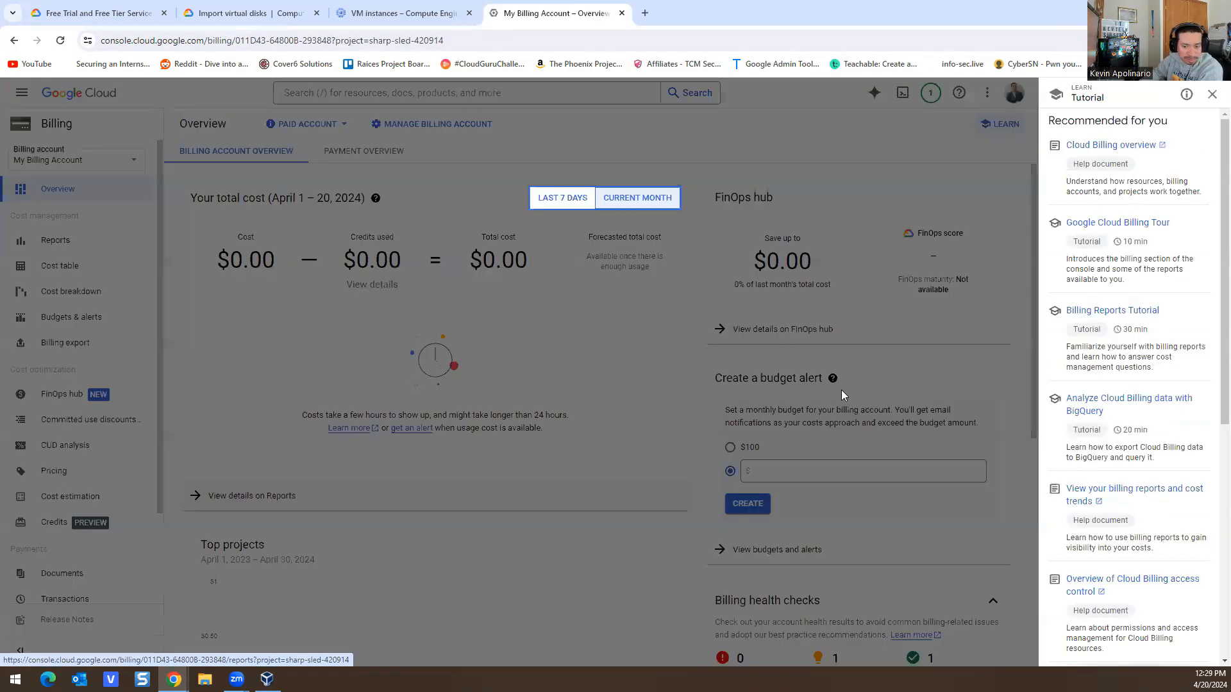
left_click(433, 164)
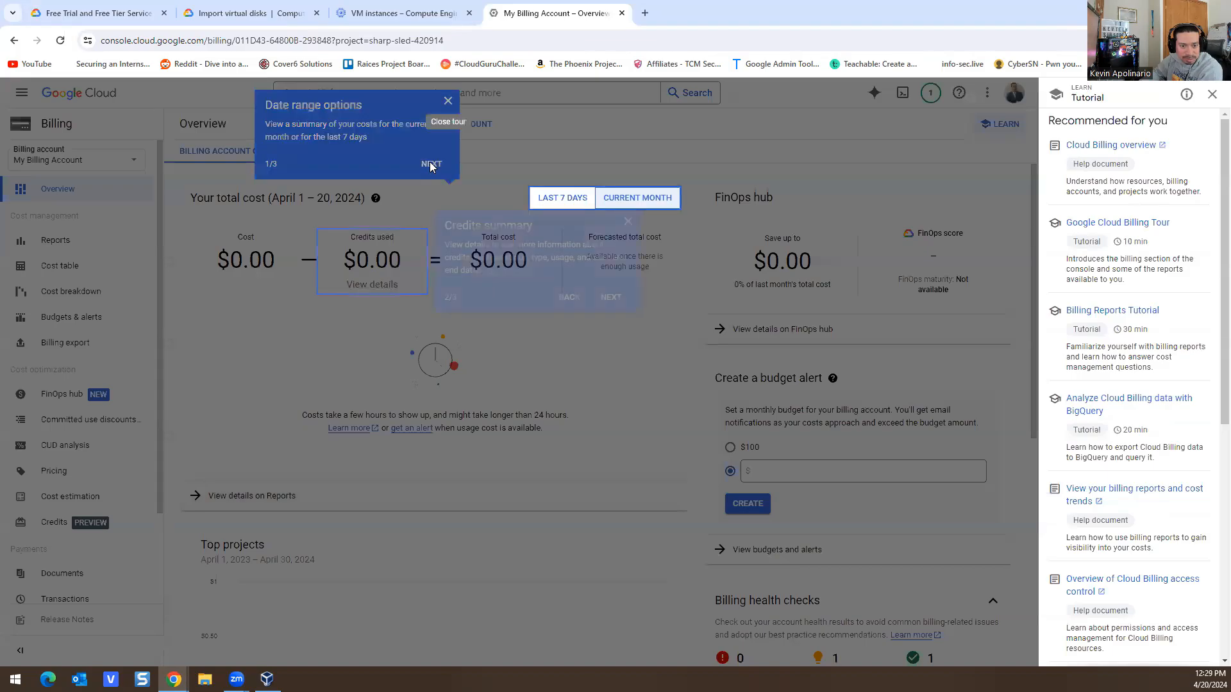
left_click(613, 298)
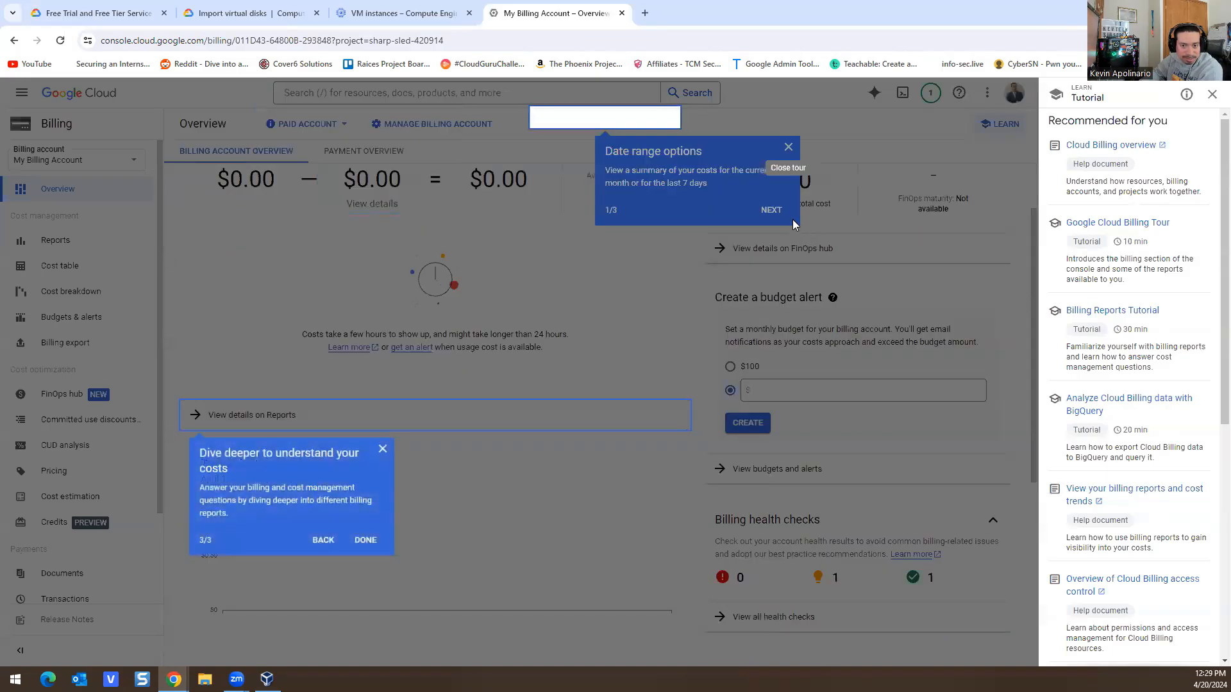
left_click(365, 540)
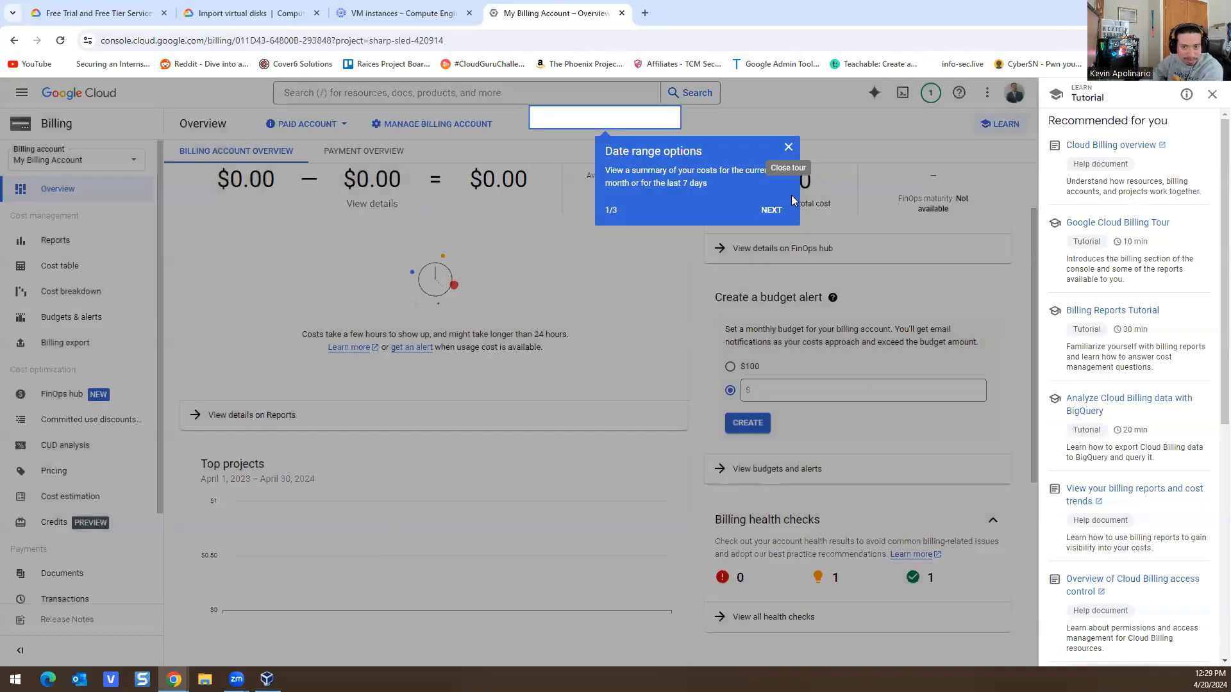
left_click(789, 147)
left_click(610, 298)
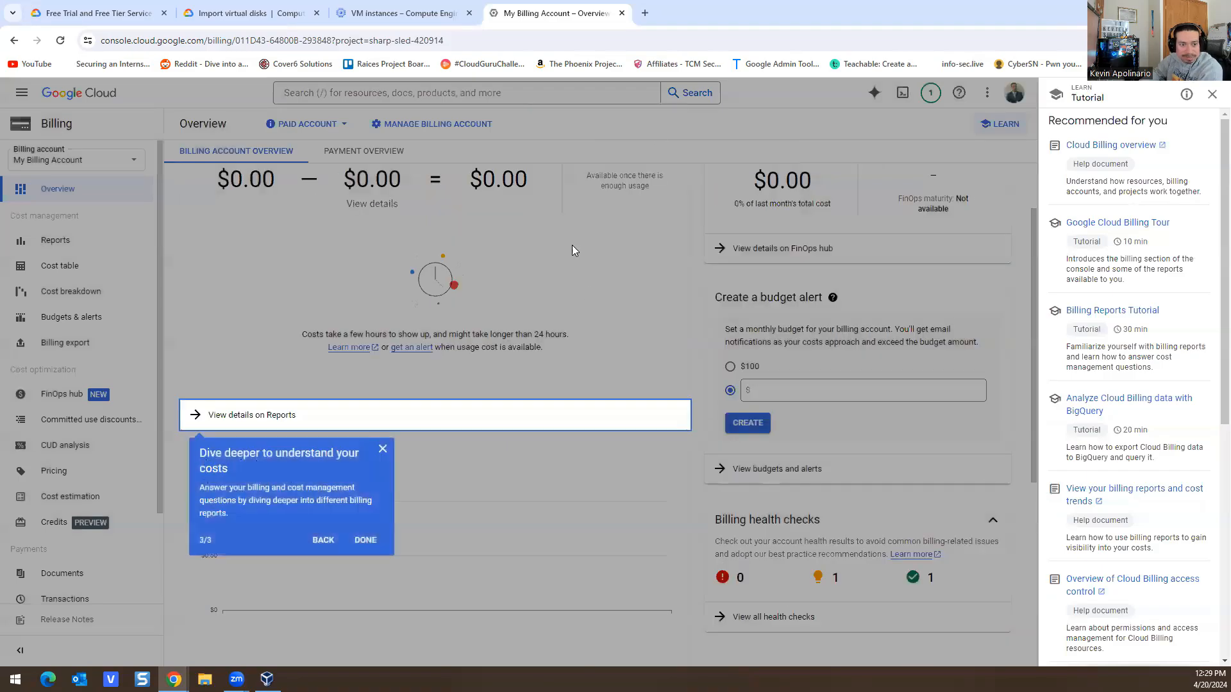
left_click(382, 450)
left_click(397, 13)
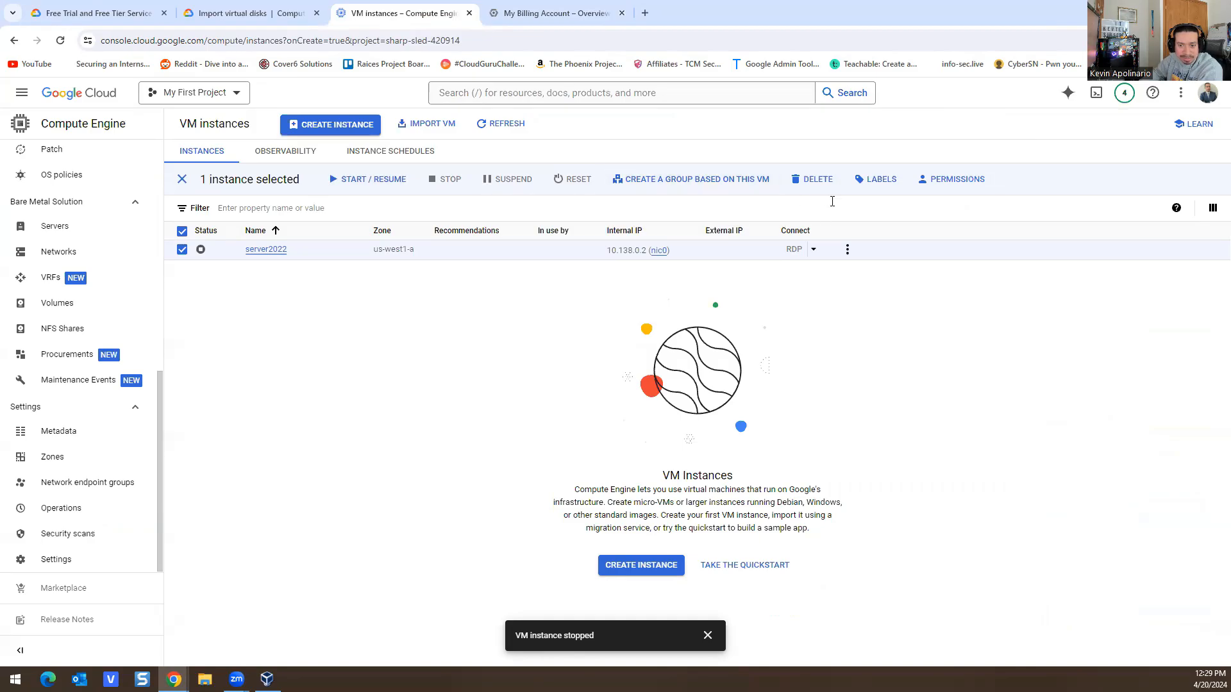
Step: Delete server2022 along with its boot disk, then go to the console home page
left_click(802, 185)
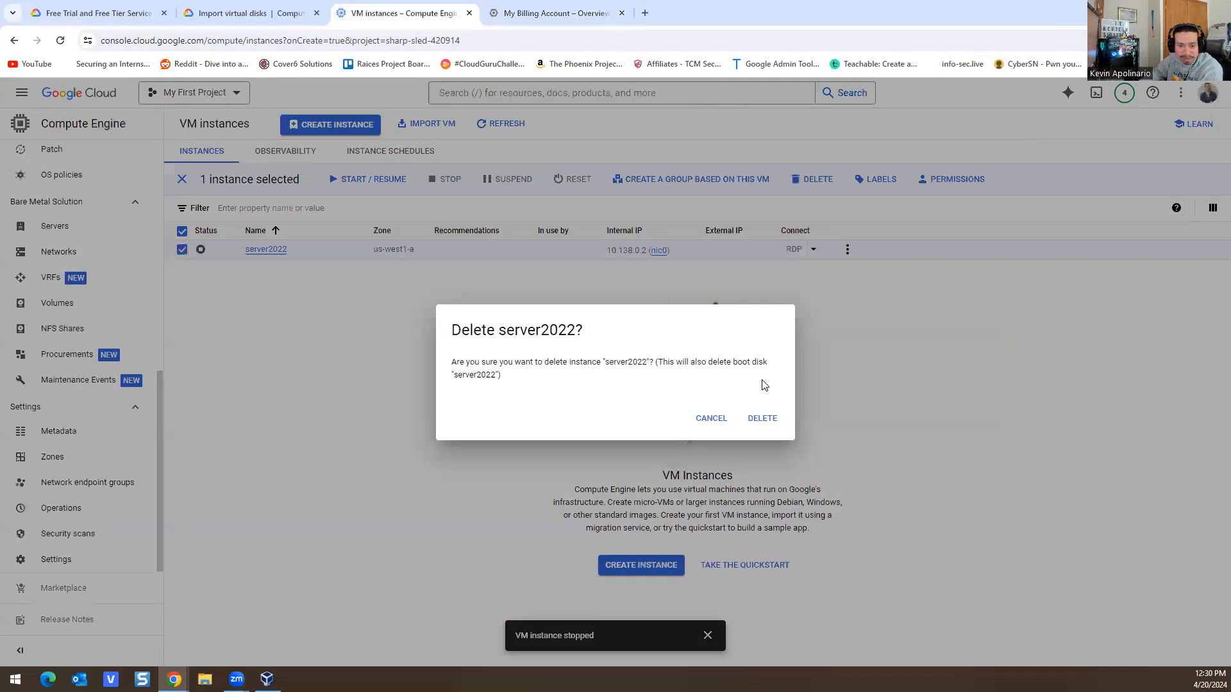
left_click(764, 418)
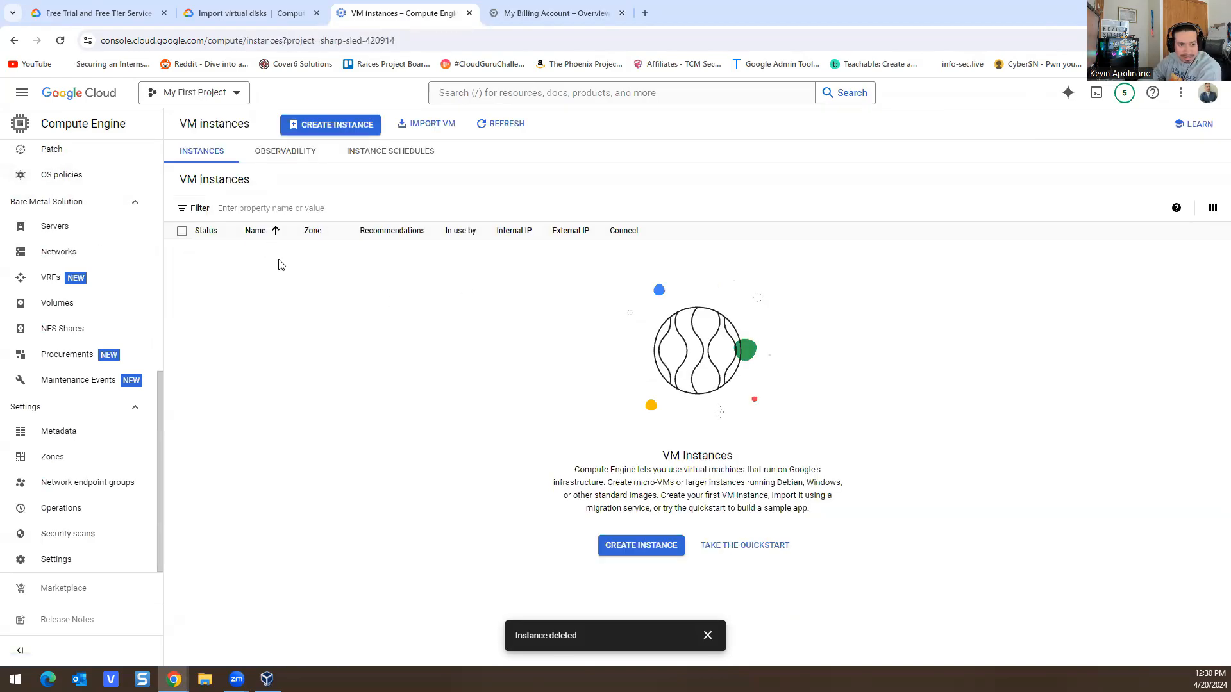
left_click(72, 92)
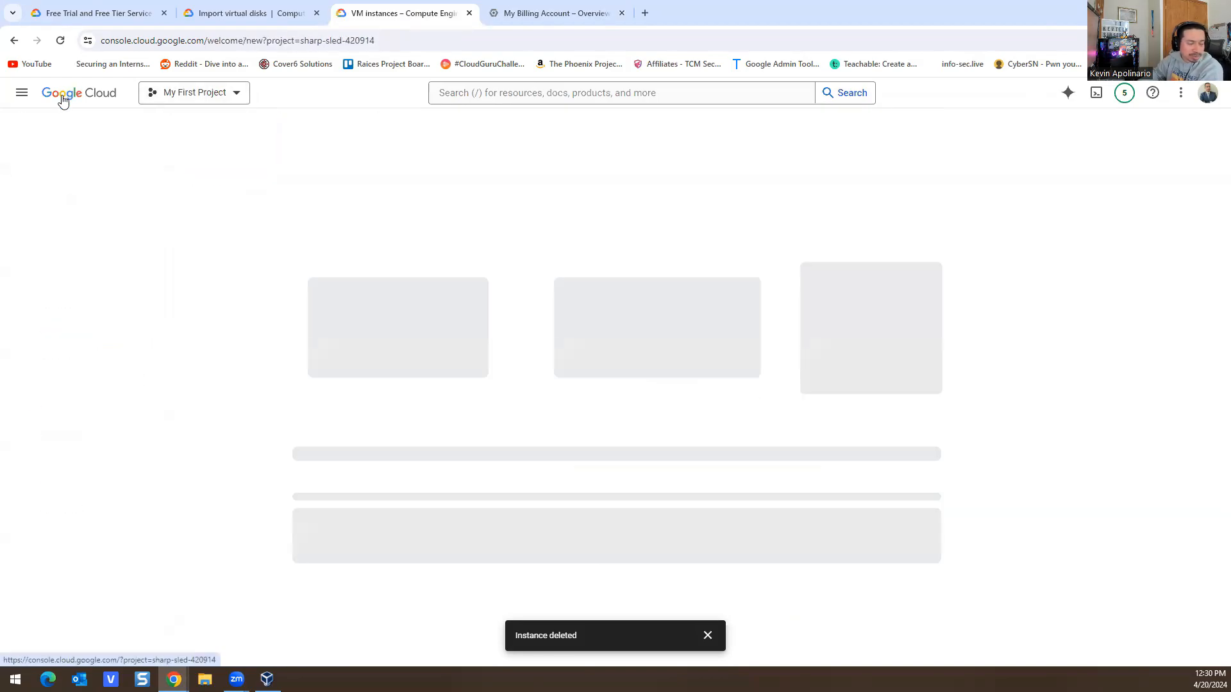
left_click(493, 90)
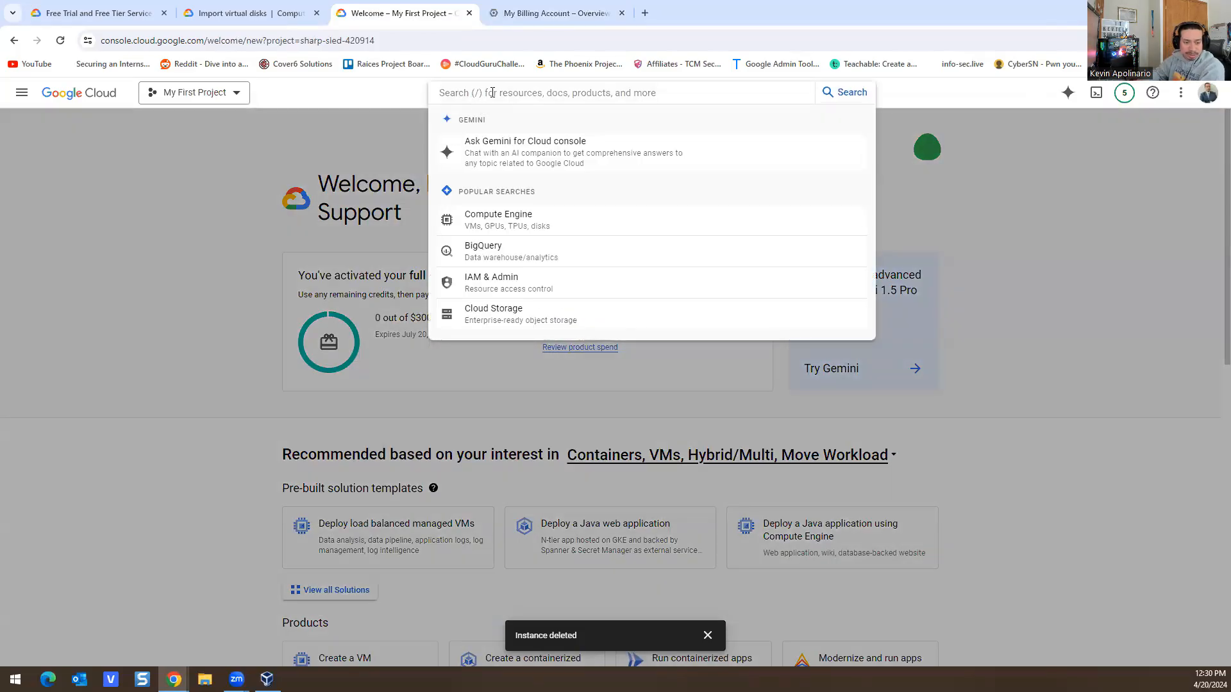
type("activ")
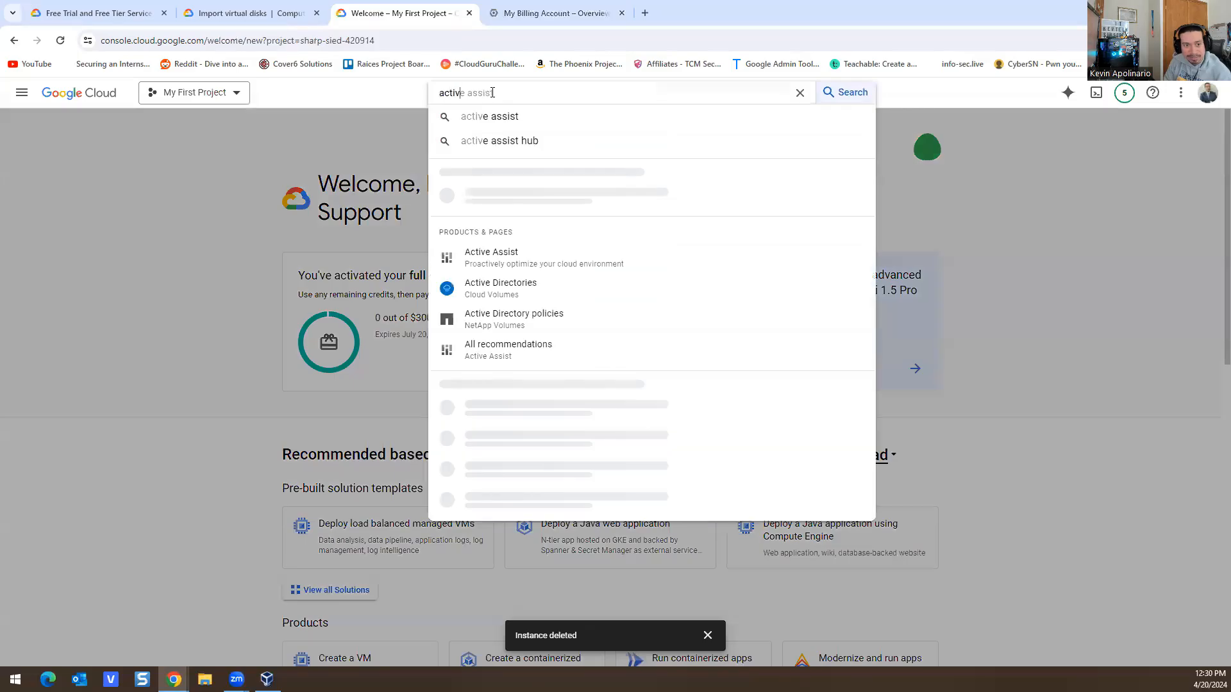
type("e directory")
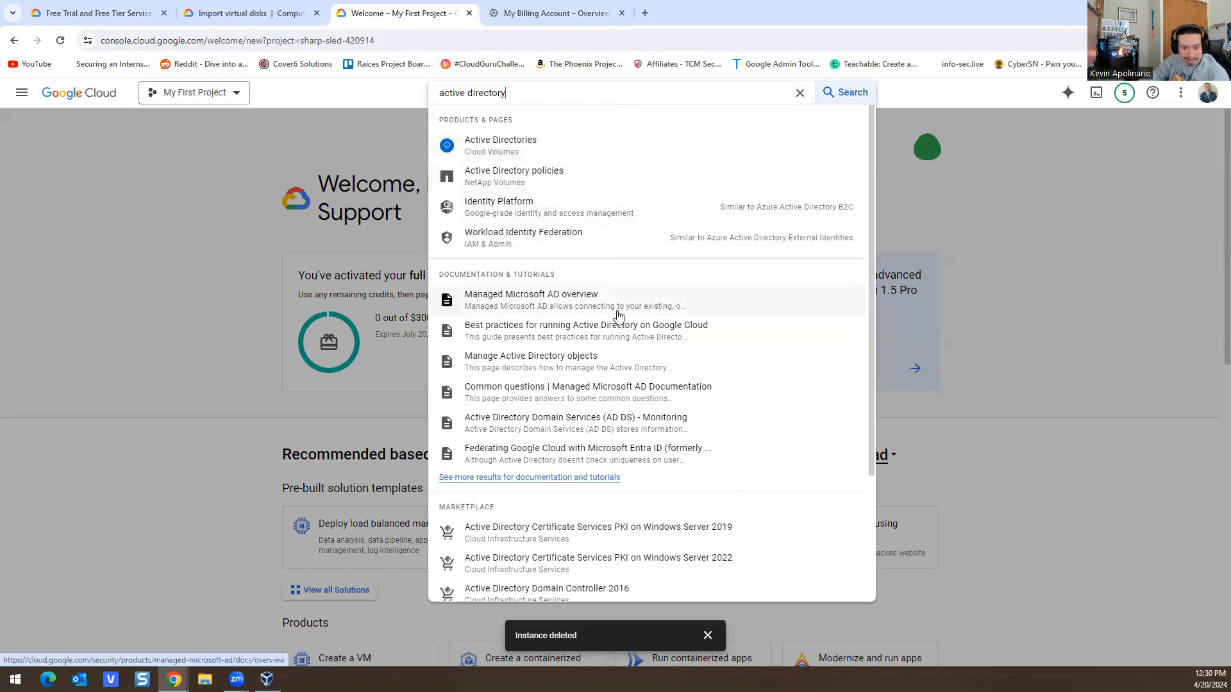
scroll(601, 286, "down", 3)
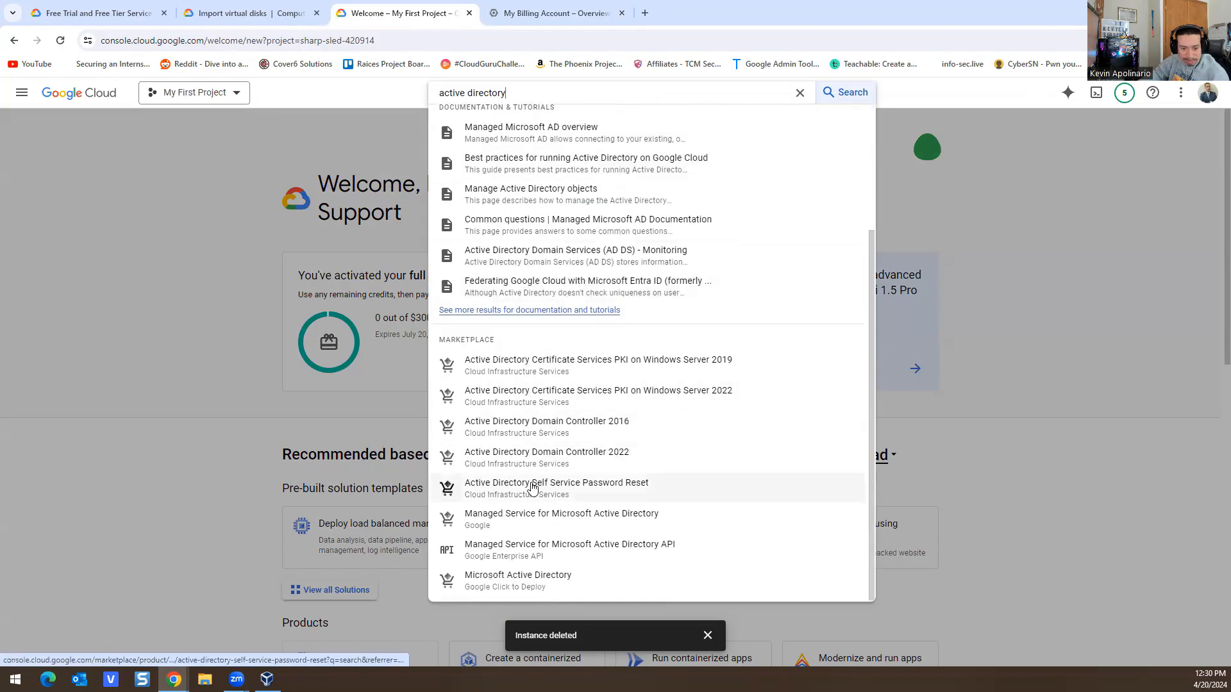
left_click(519, 468)
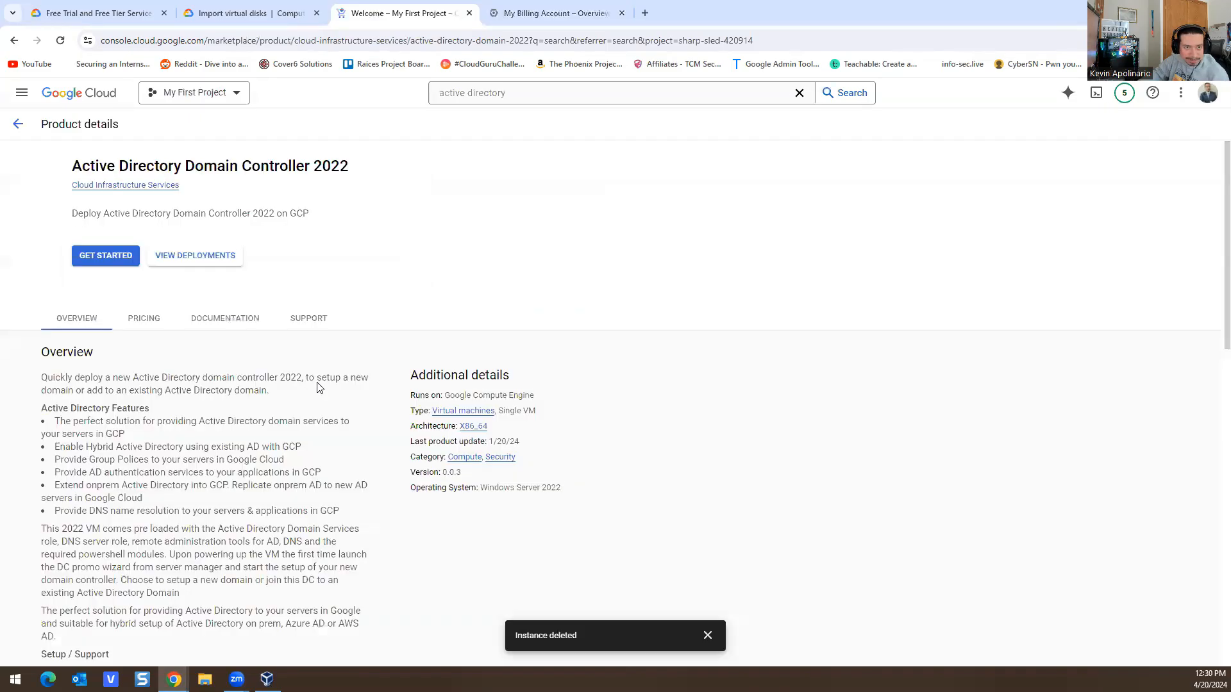
left_click(134, 259)
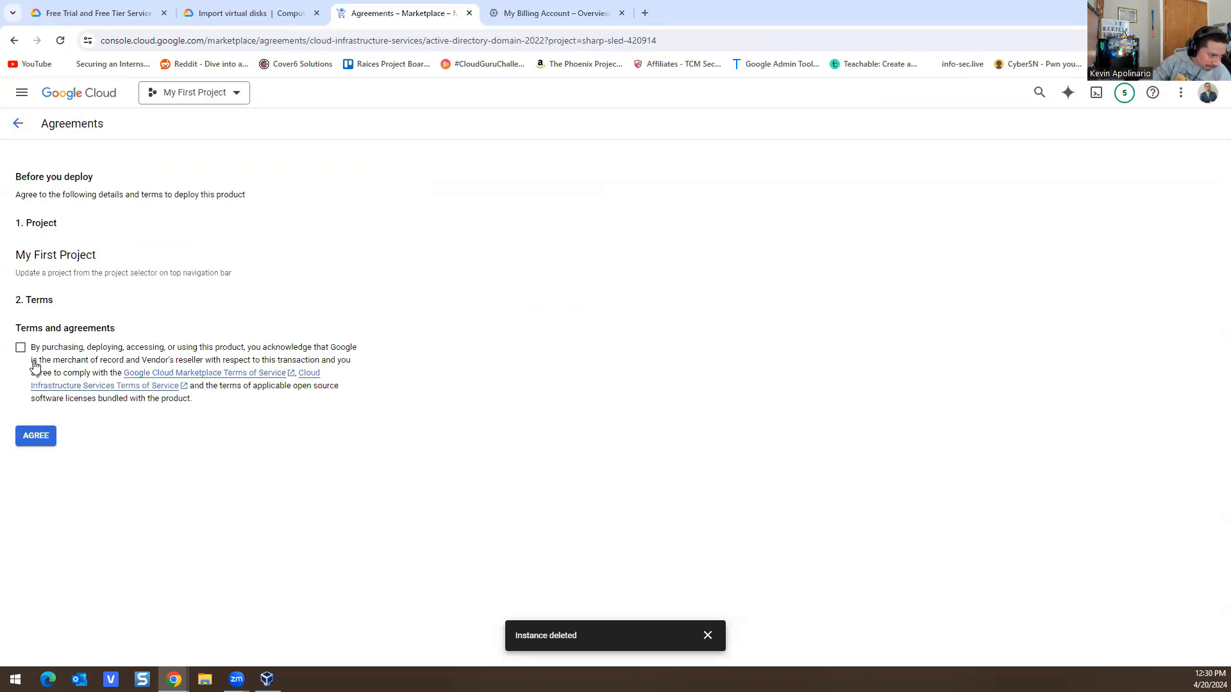
left_click(19, 348)
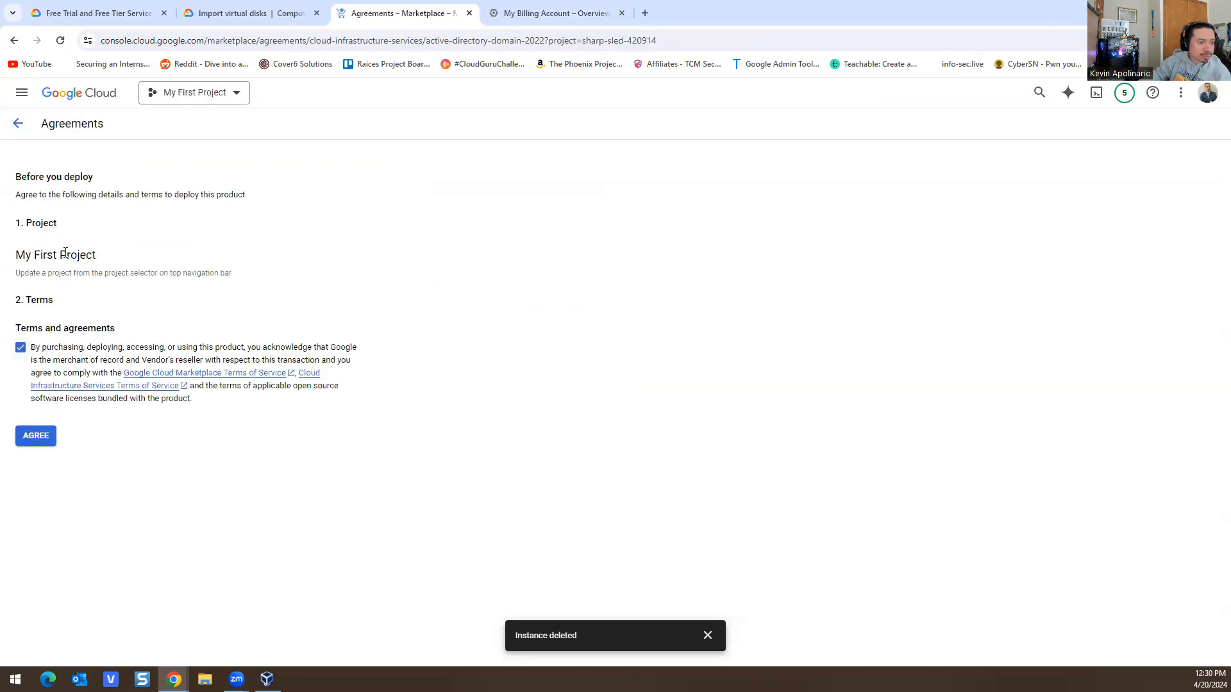
left_click(69, 99)
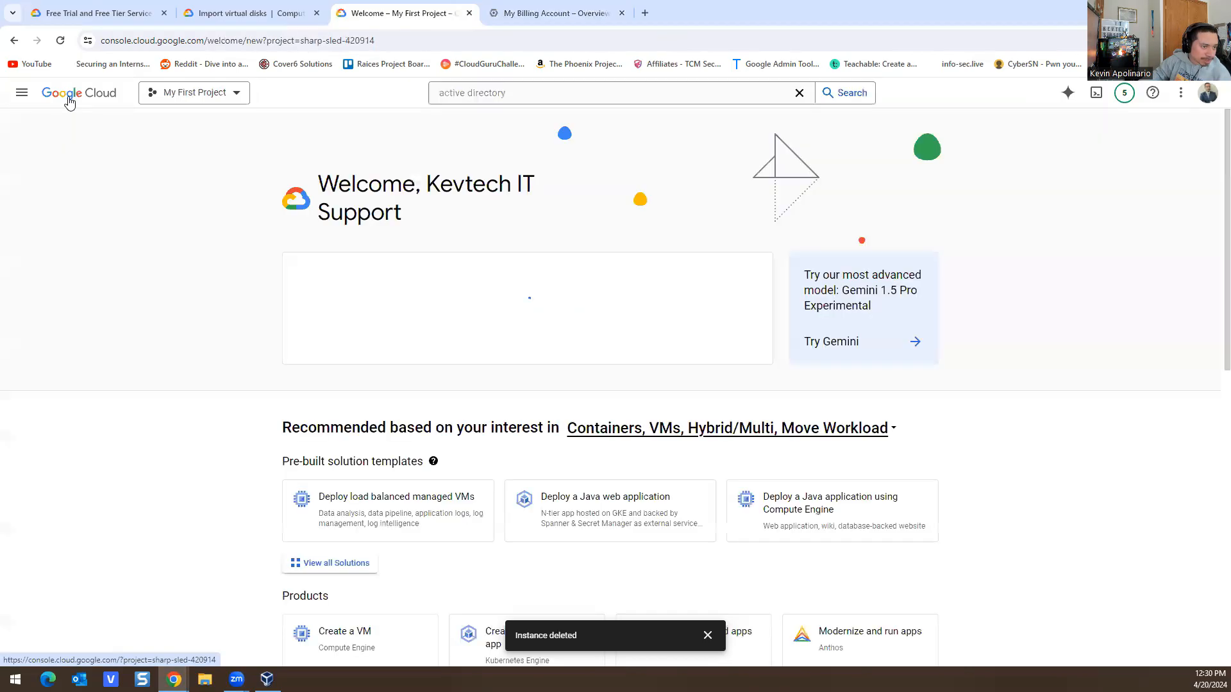
Step: Begin creating a new project from the project list, then cancel it
left_click(234, 103)
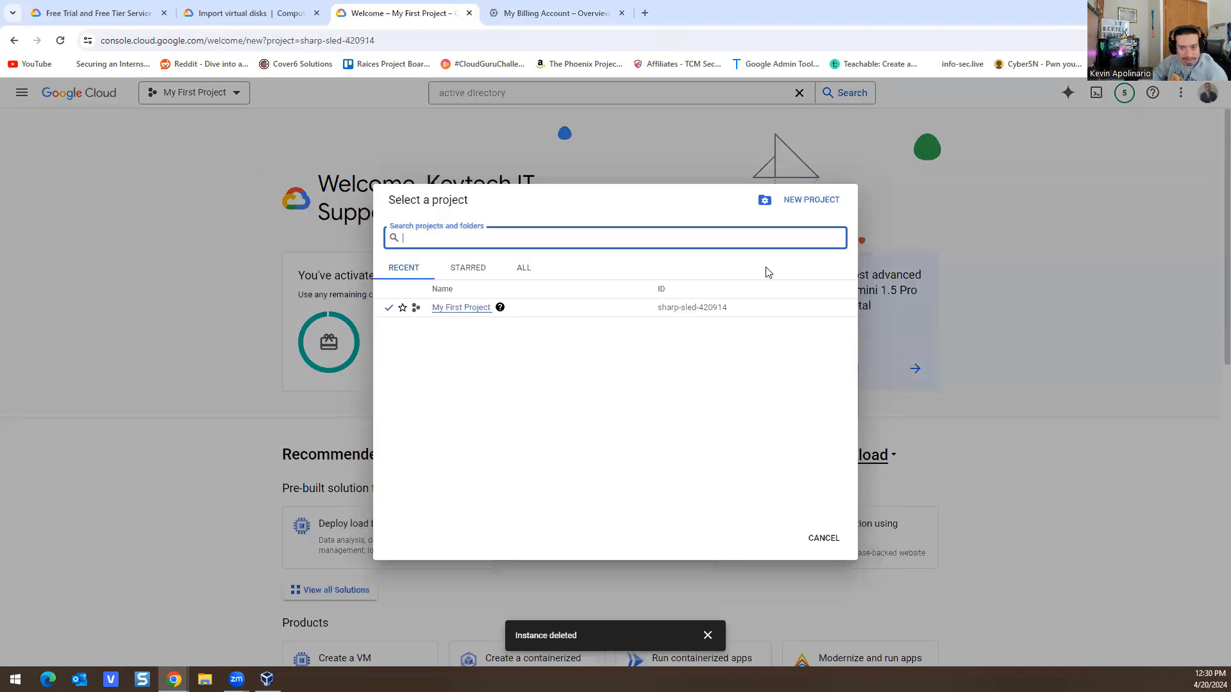
left_click(811, 200)
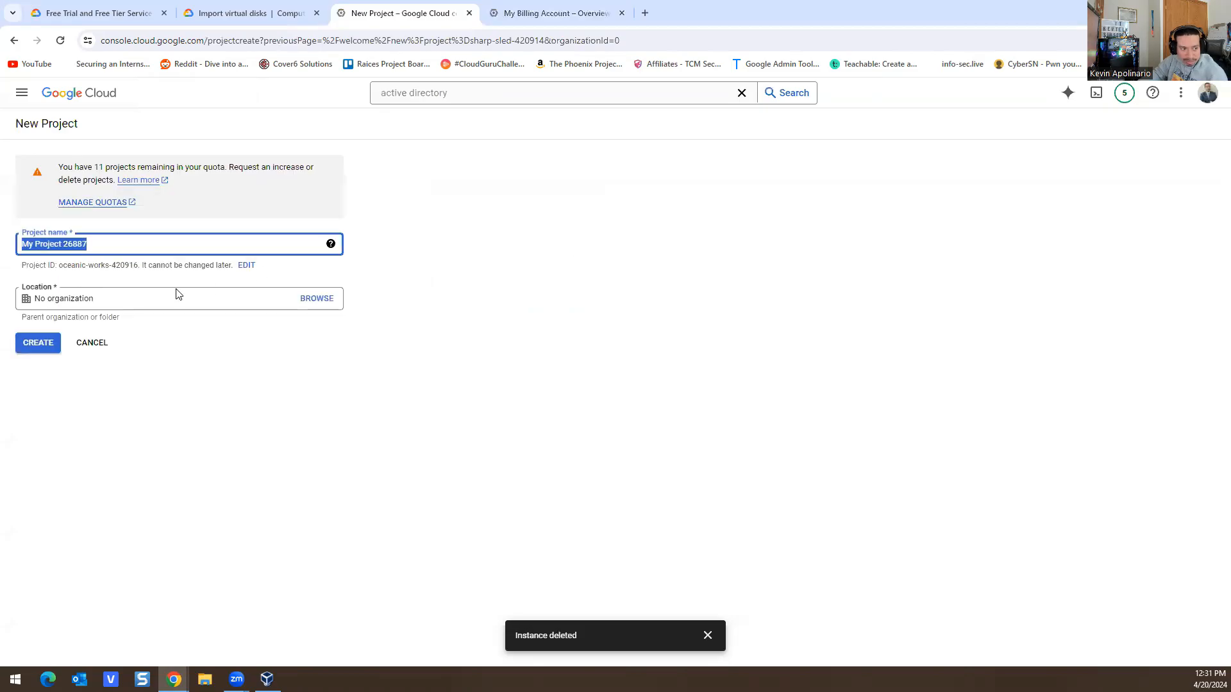
type("Homelabs")
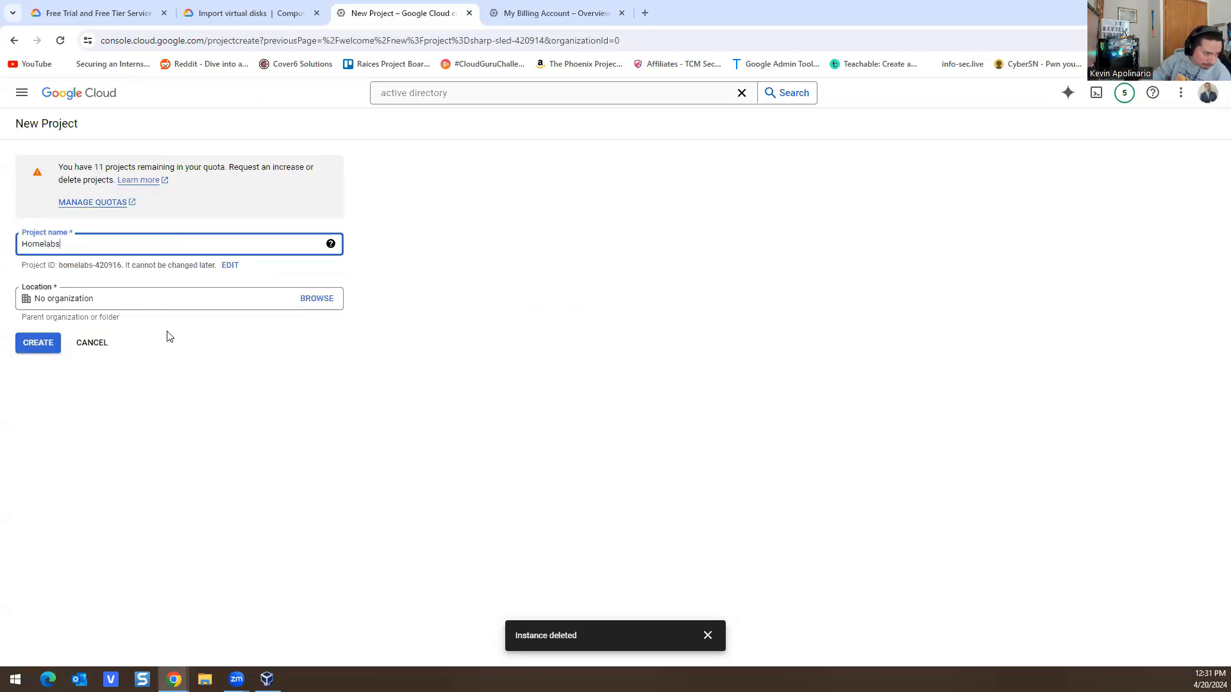
left_click(87, 343)
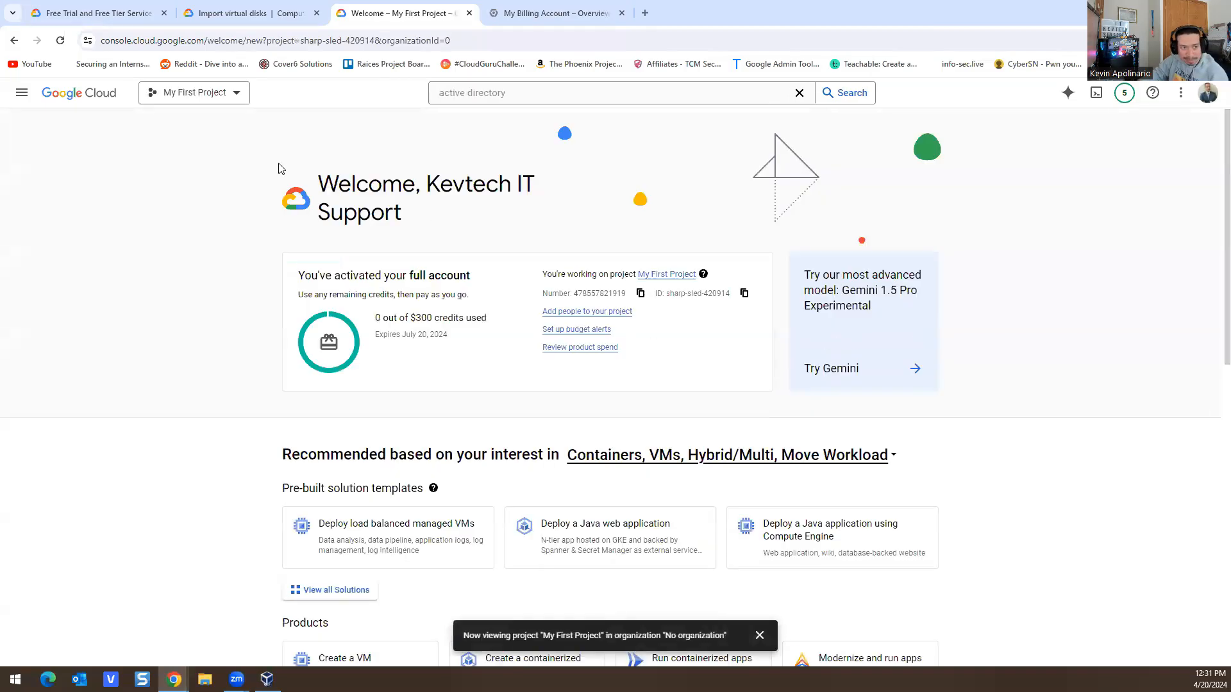
Step: Select My First Project and open its dashboard
left_click(231, 103)
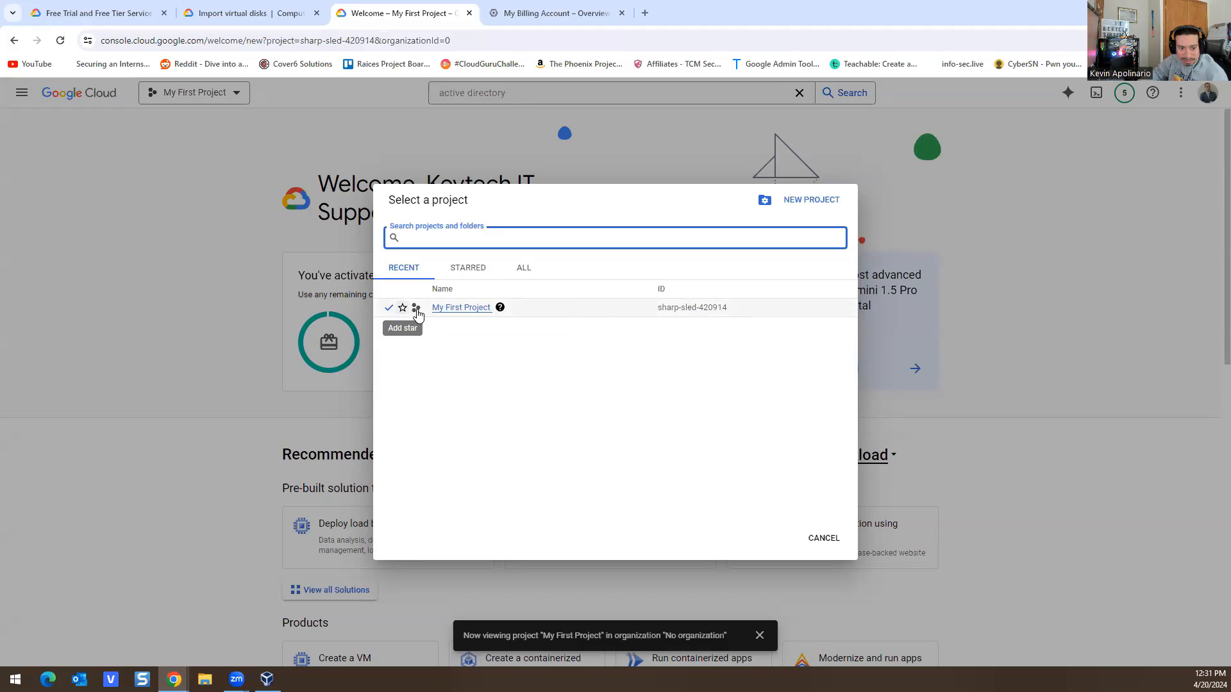
left_click(537, 317)
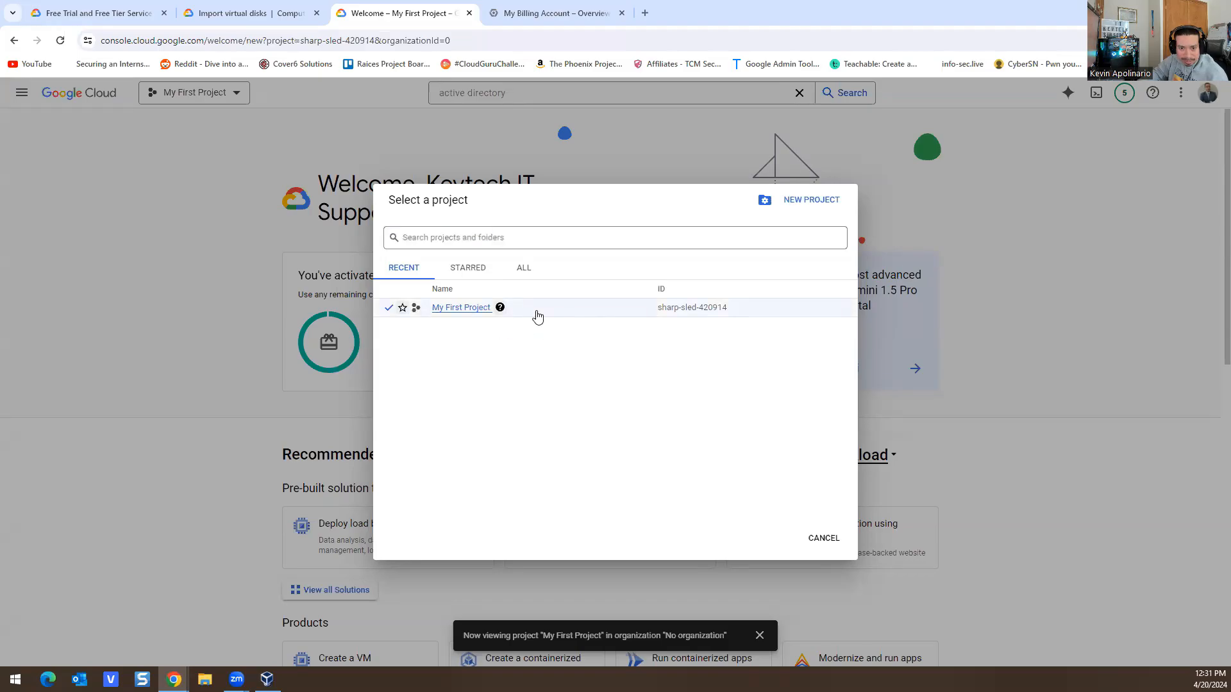
left_click(470, 308)
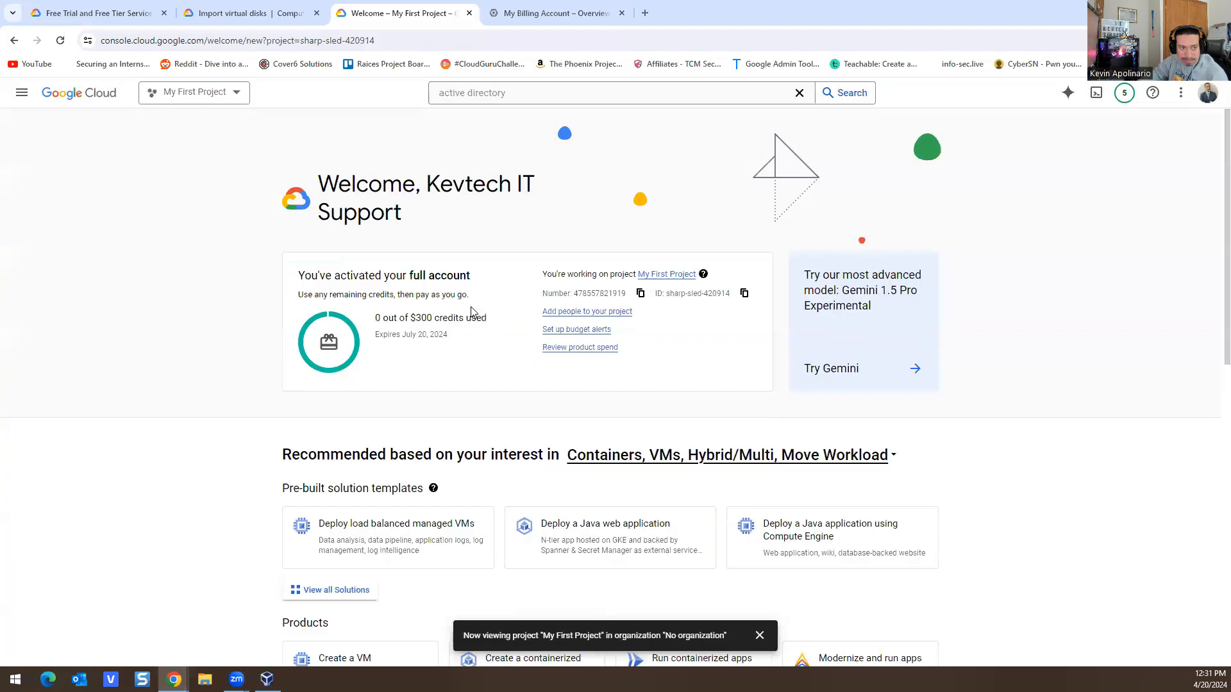
left_click(676, 274)
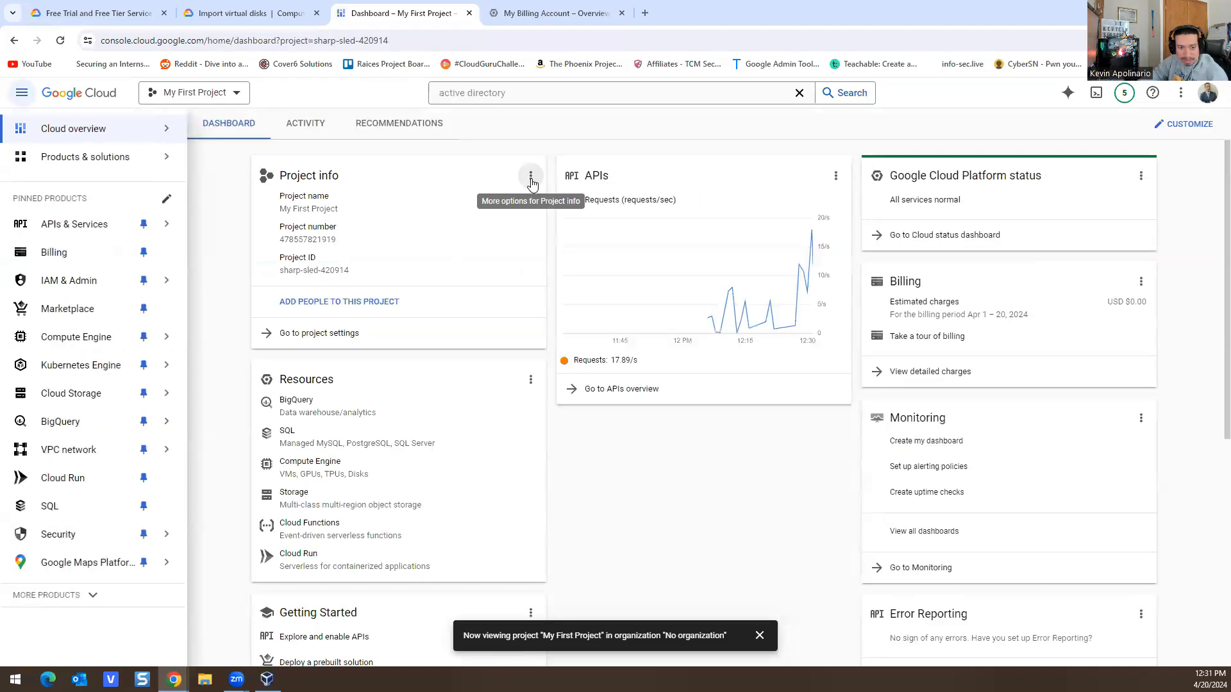
left_click(530, 176)
left_click(474, 204)
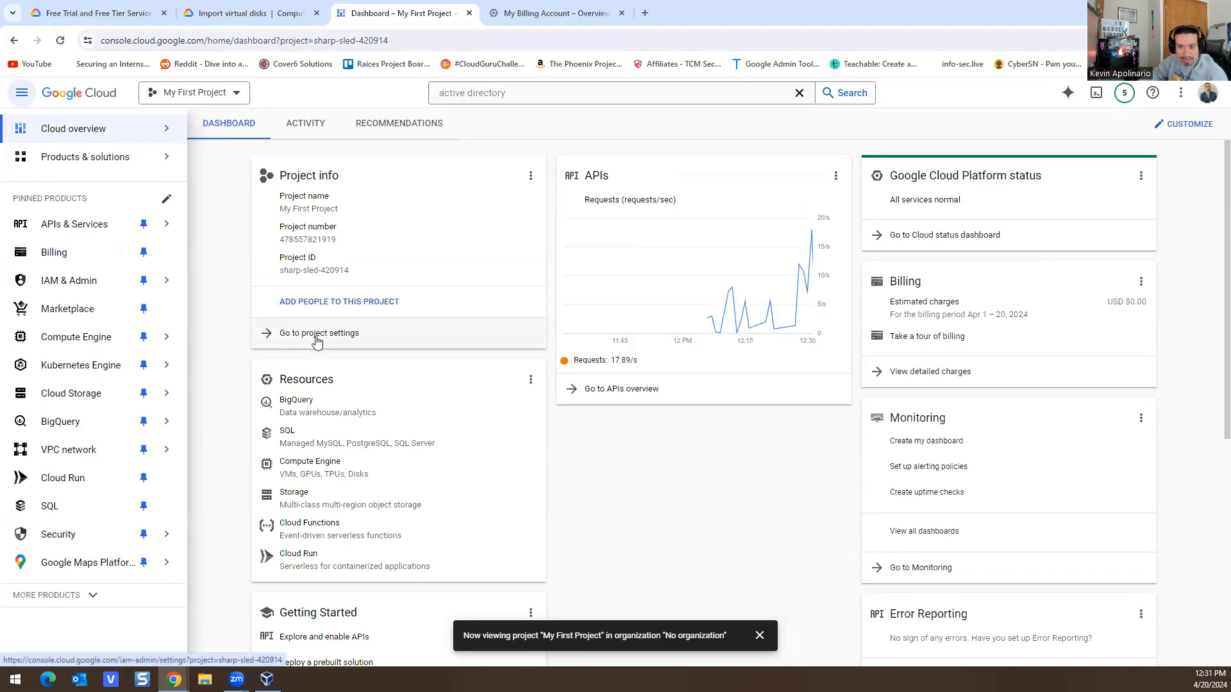
Step: In the project settings, change the project name to 'Homelabs' and save
left_click(312, 340)
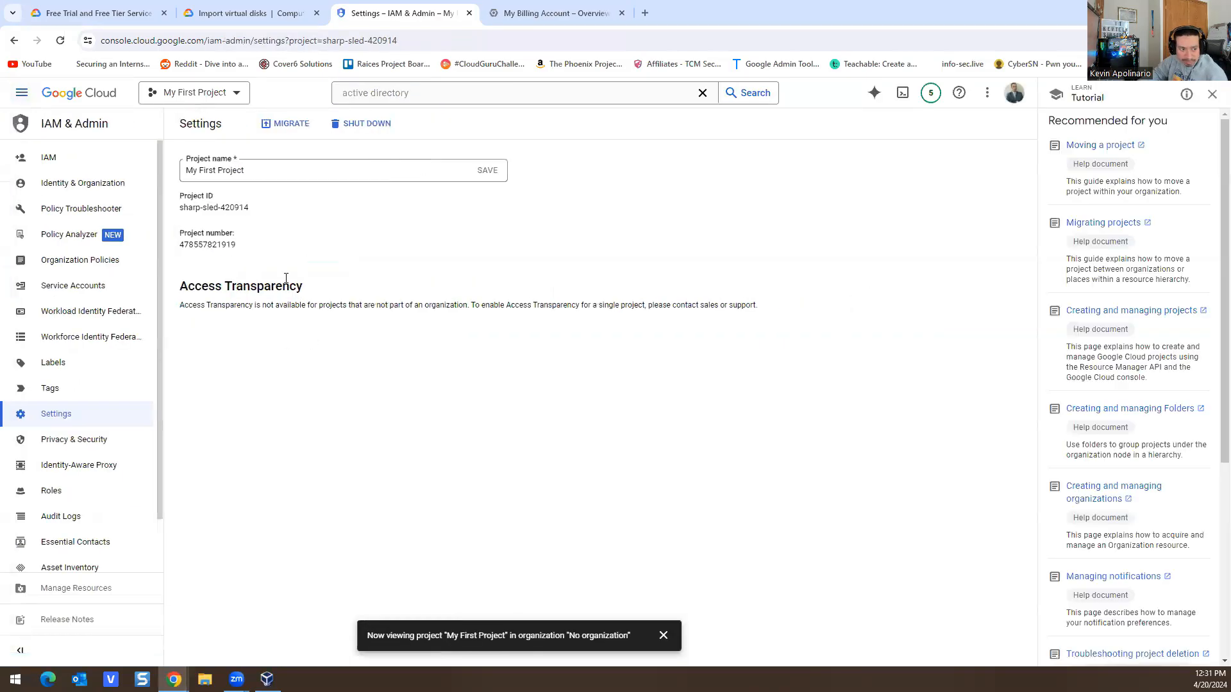
left_click(285, 178)
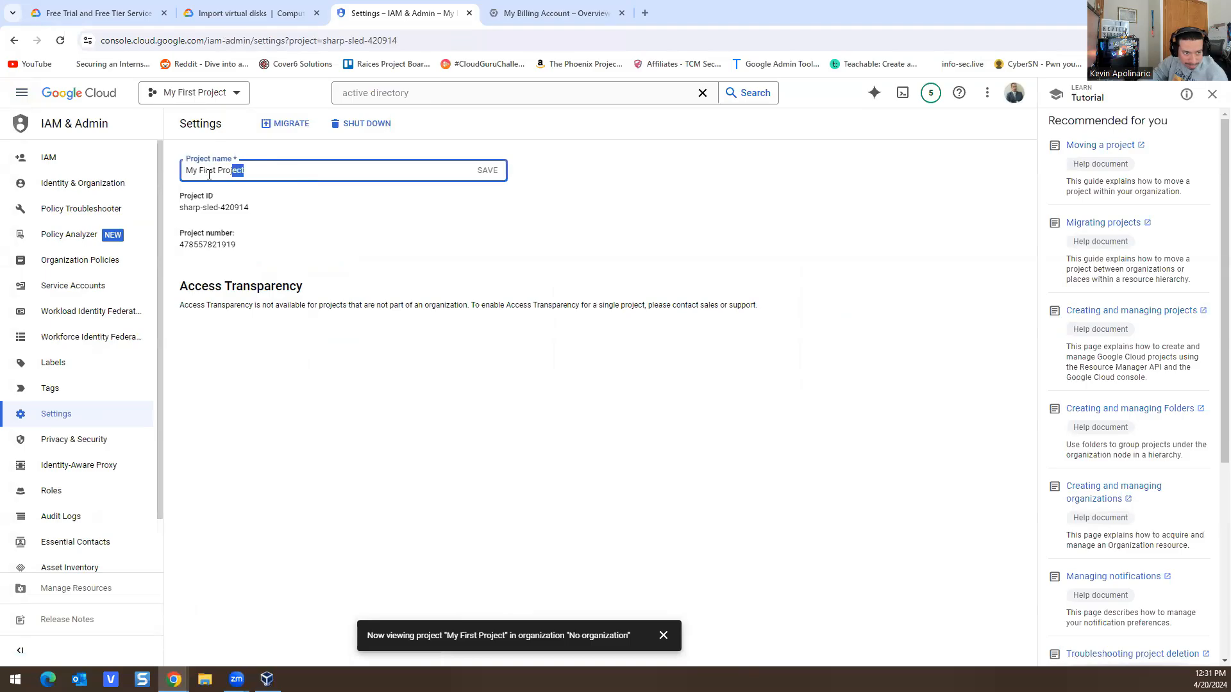
left_click_drag(209, 174, 185, 171)
type("Heo")
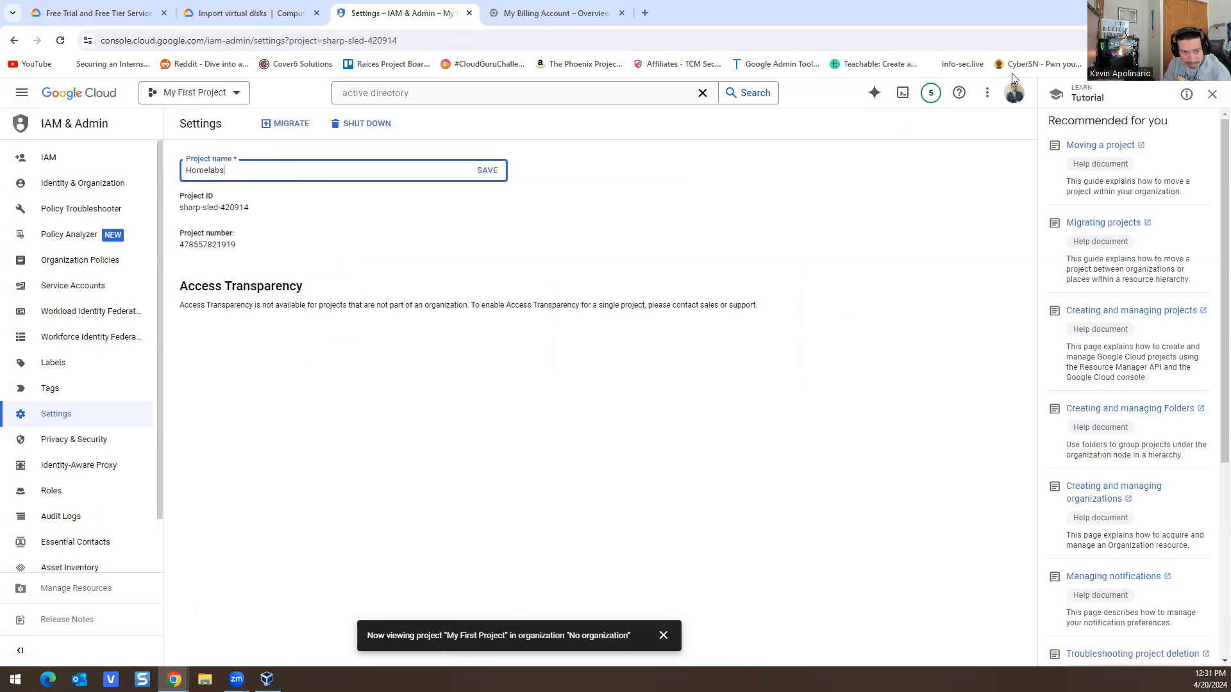
left_click(487, 170)
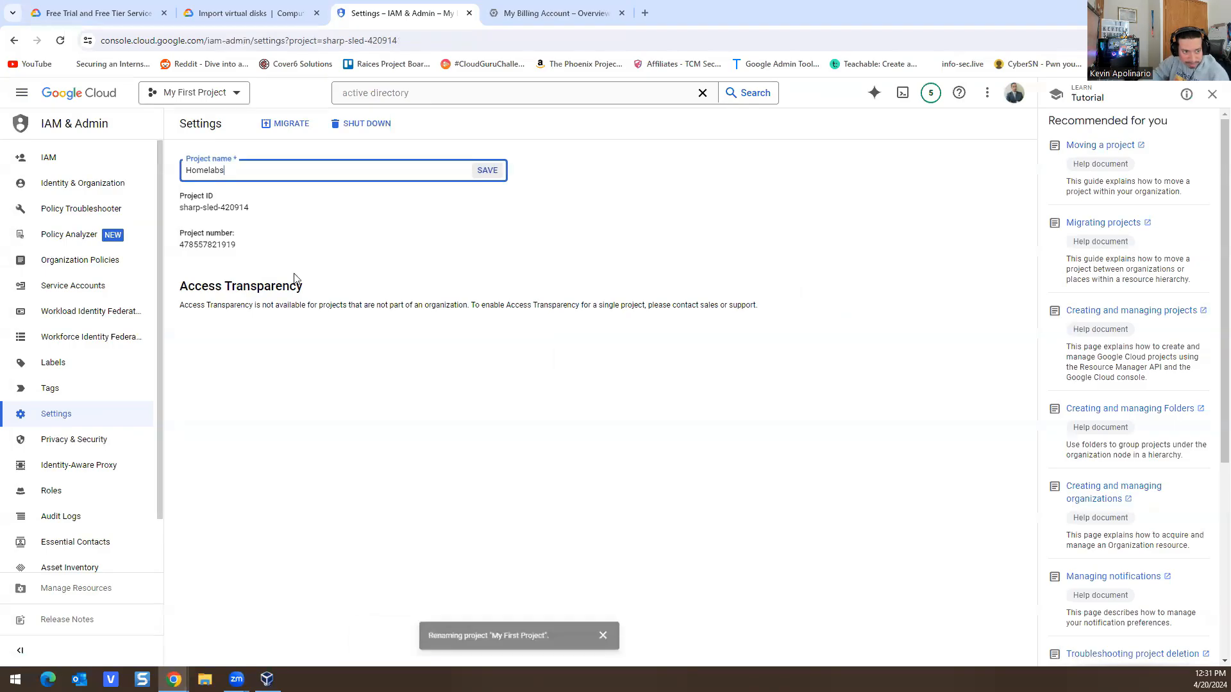
scroll(106, 370, "down", 1)
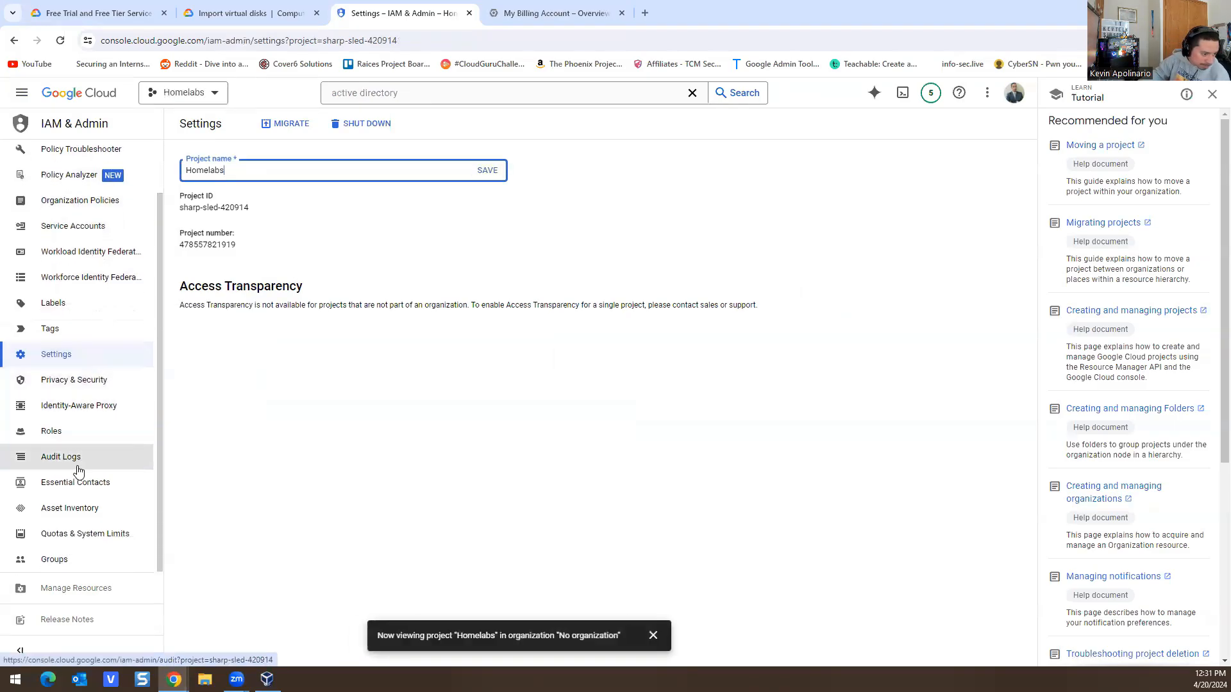
Step: Review the Audit Logs configuration table in IAM & Admin
left_click(58, 463)
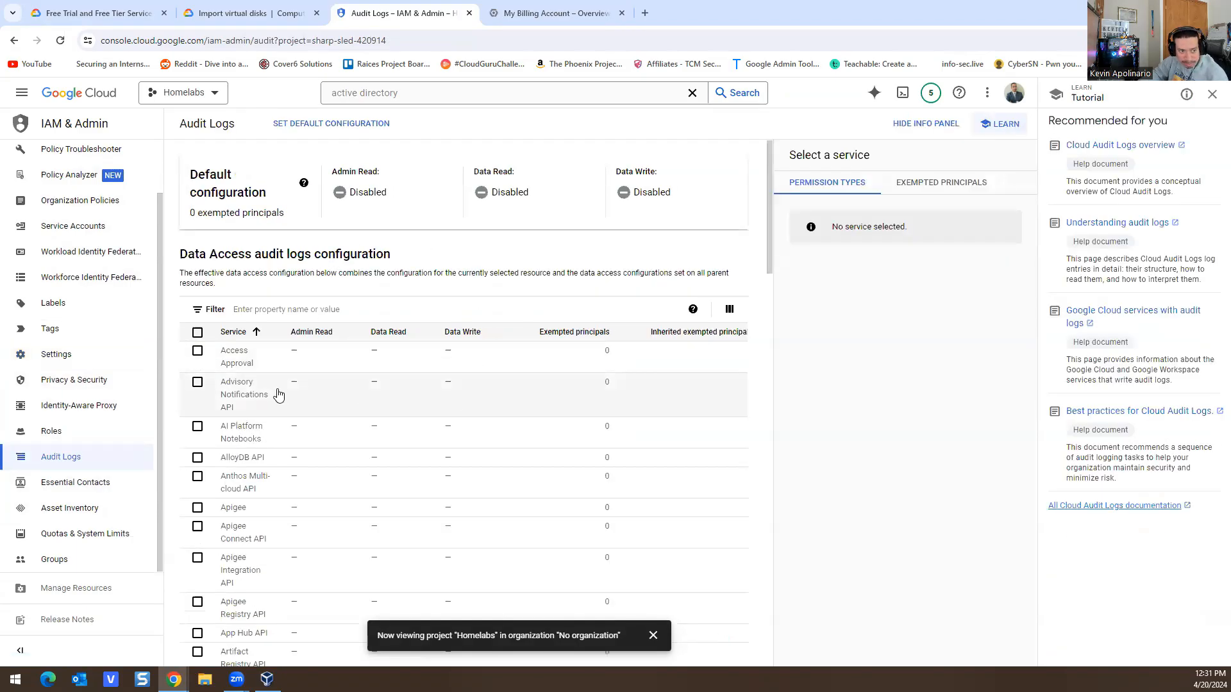
scroll(485, 361, "down", 2)
scroll(486, 361, "down", 4)
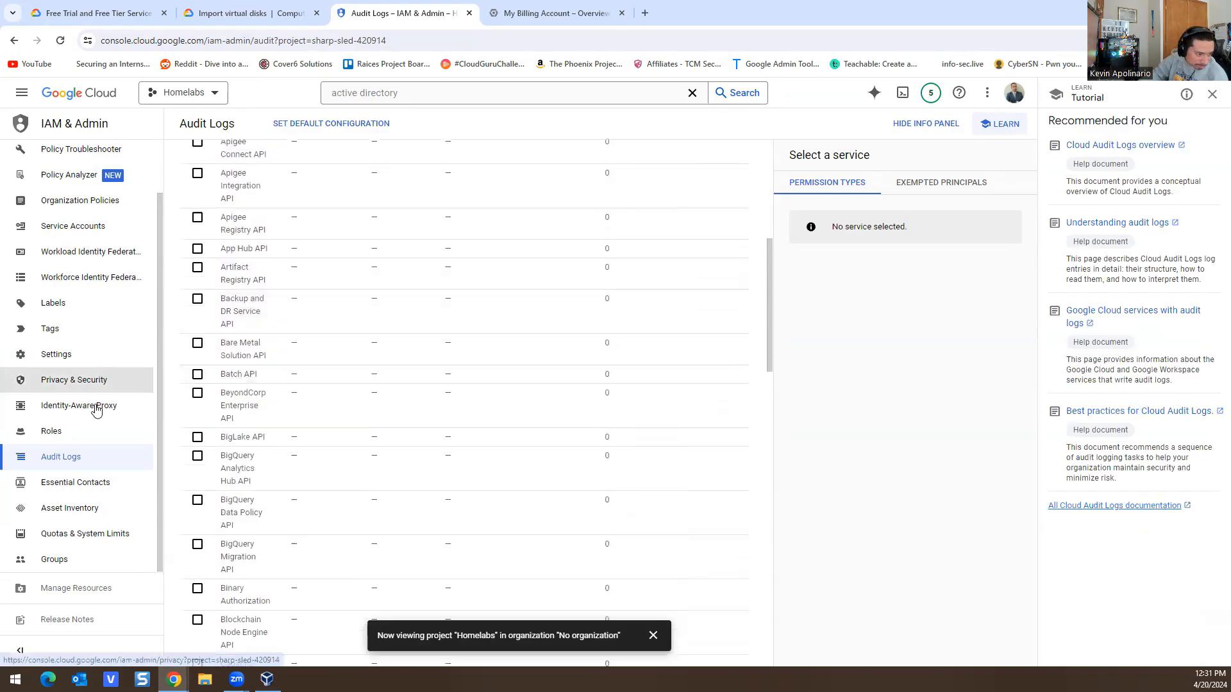
scroll(77, 534, "up", 1)
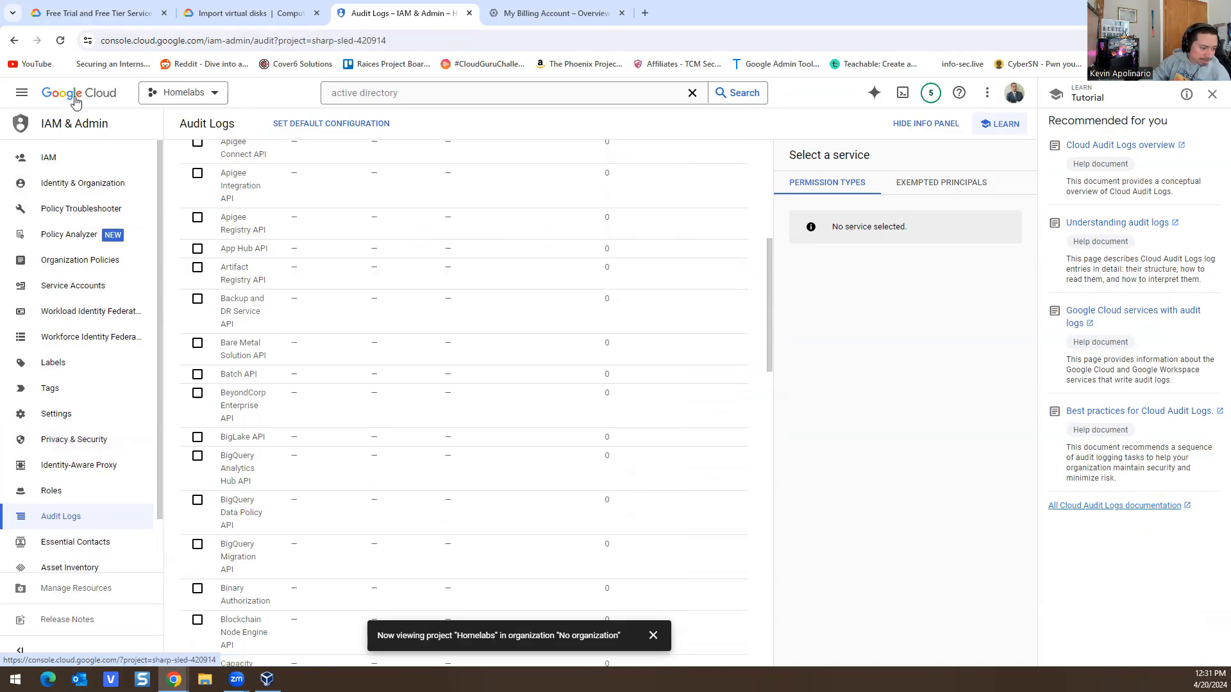
Step: Return to the Homelabs welcome page, check the $300 credit usage, and open the navigation menu
left_click(52, 100)
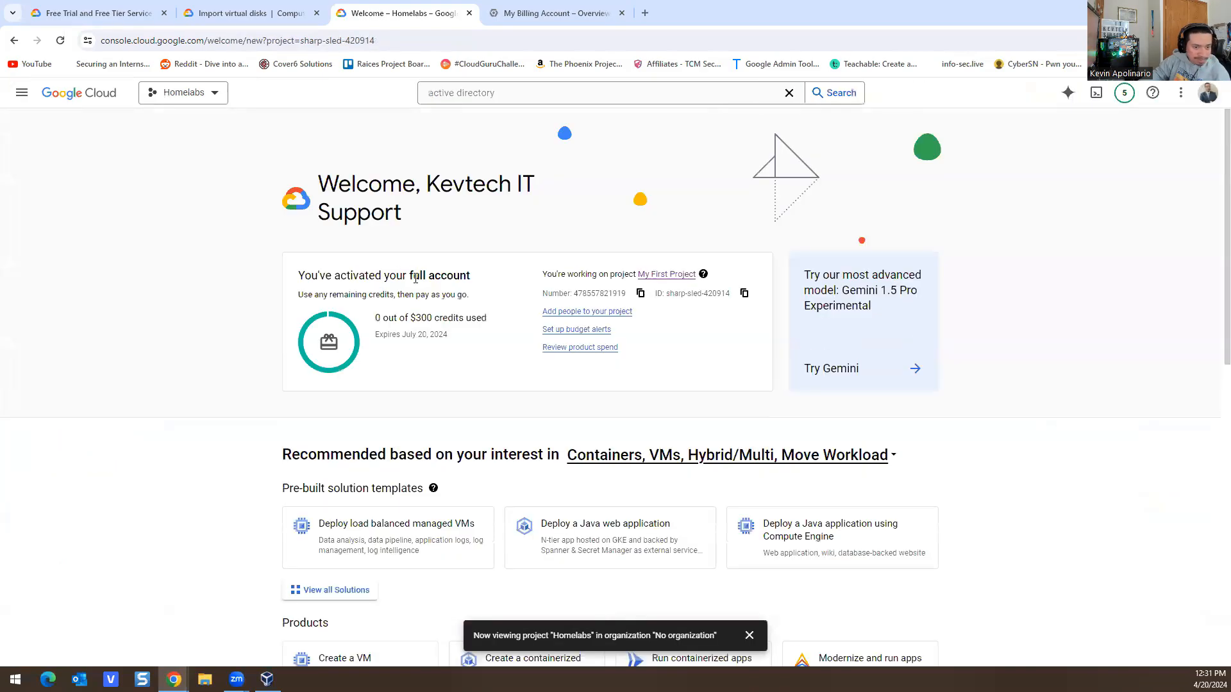
left_click_drag(368, 291, 506, 316)
left_click(422, 355)
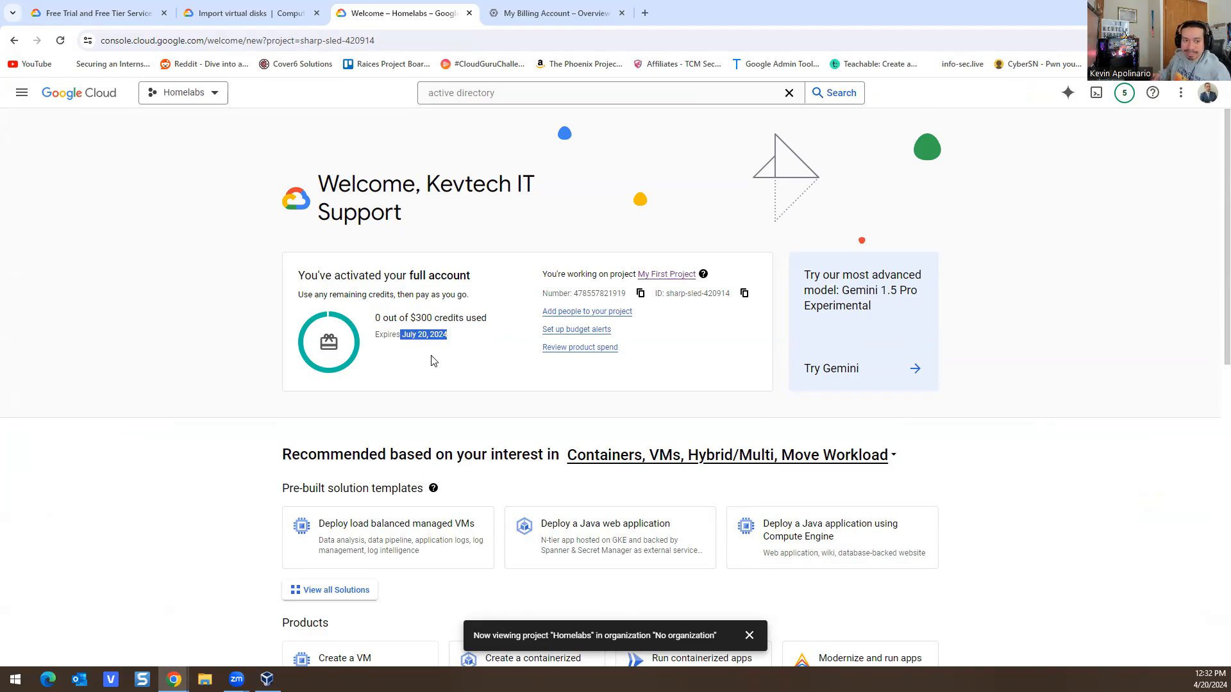
left_click(21, 92)
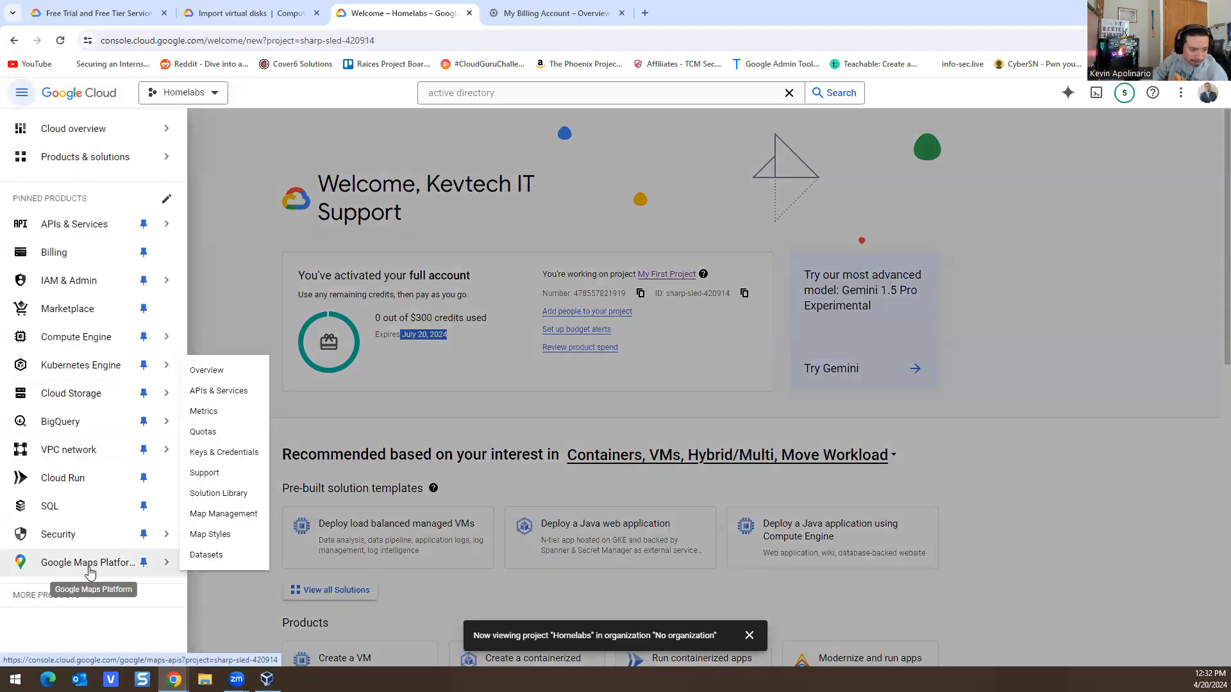
Step: Expand More Products and open Google Workspace to browse APIs like Gmail, Drive and Calendar
left_click(82, 595)
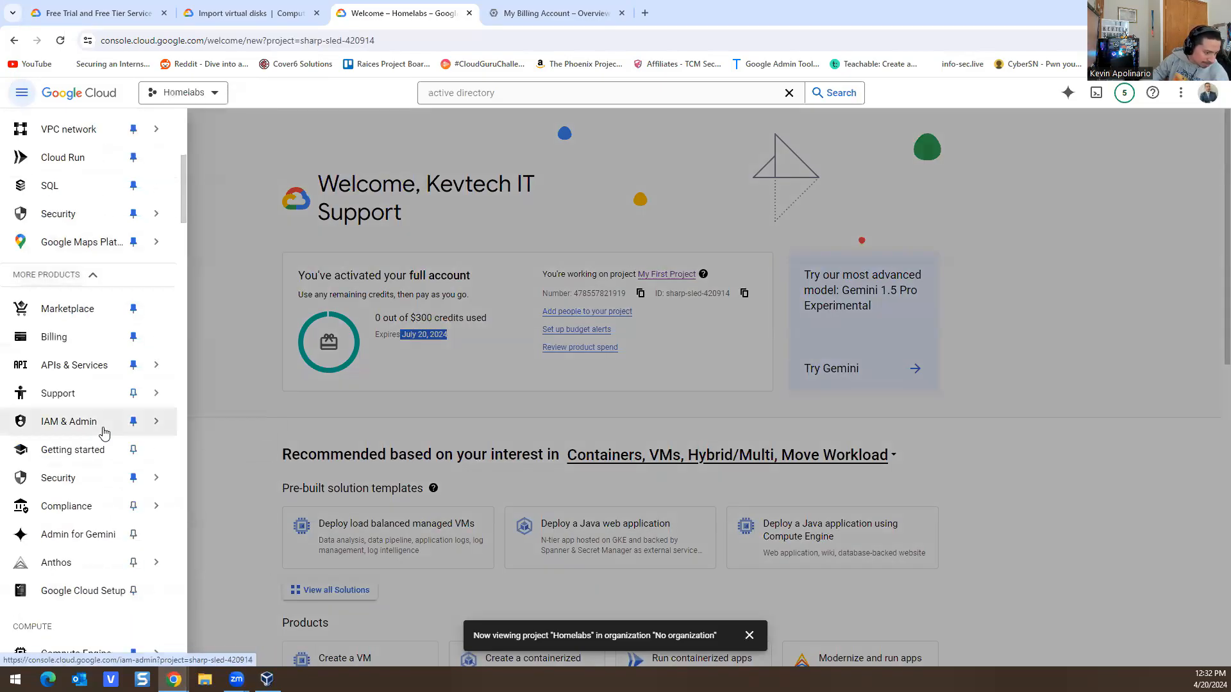
scroll(103, 449, "down", 5)
scroll(102, 470, "down", 15)
scroll(102, 513, "down", 20)
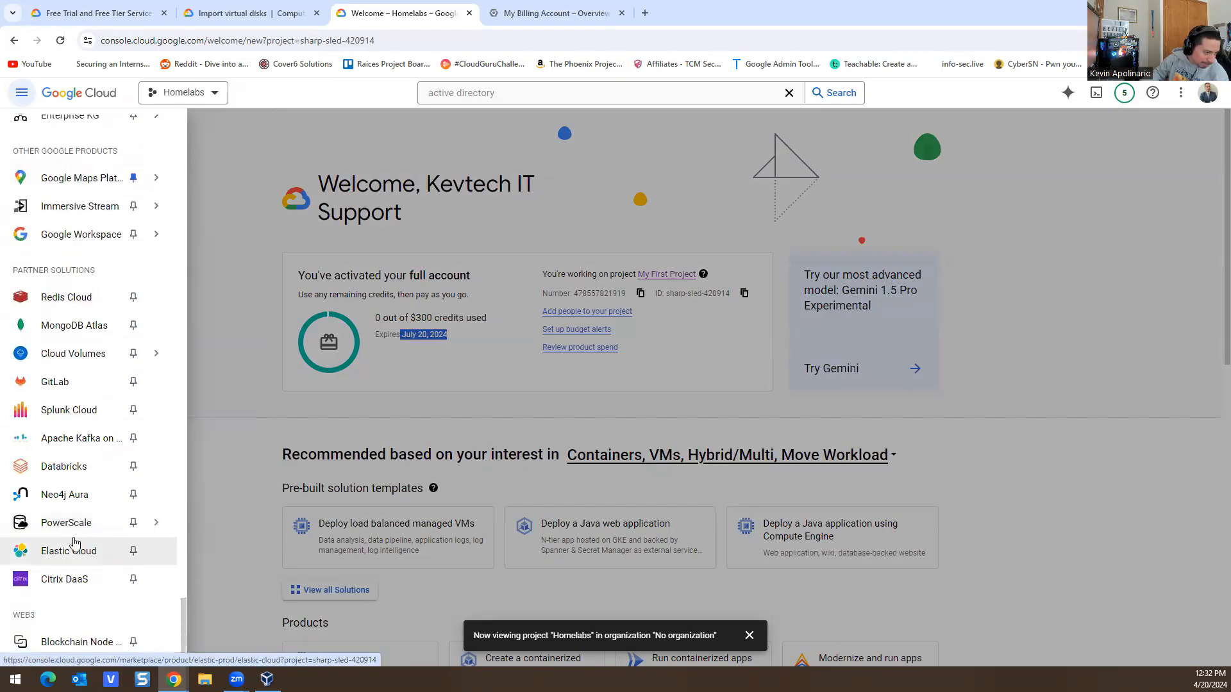
scroll(75, 544, "up", 5)
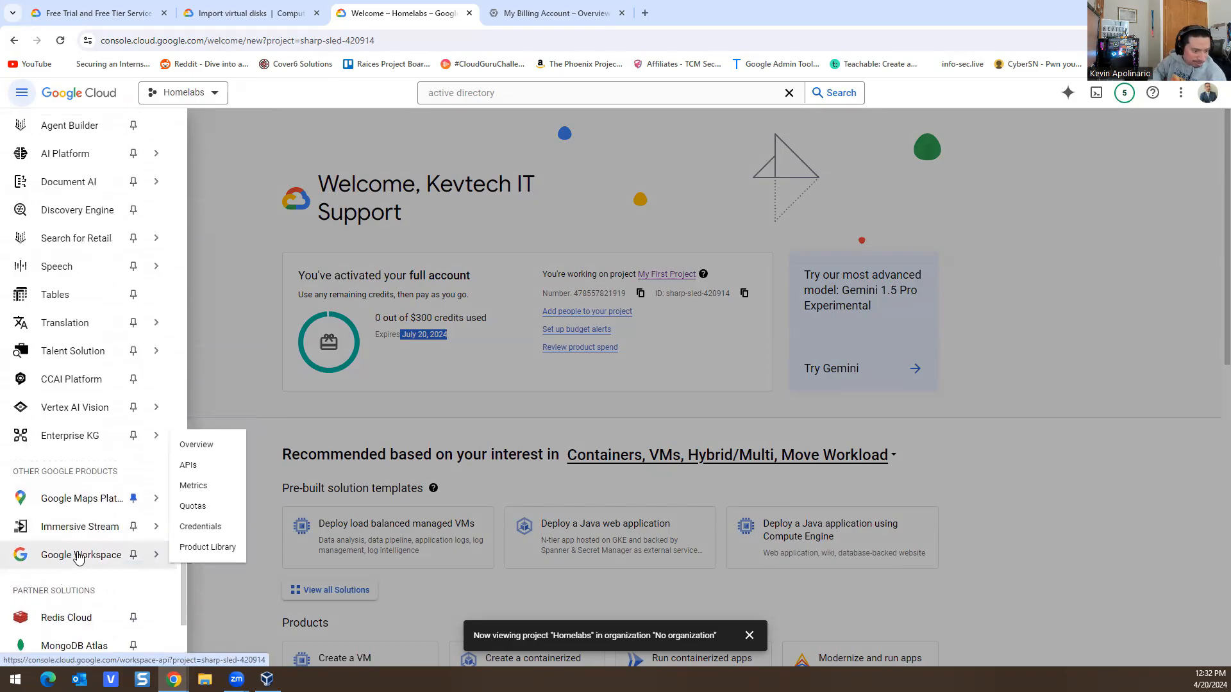
left_click(77, 555)
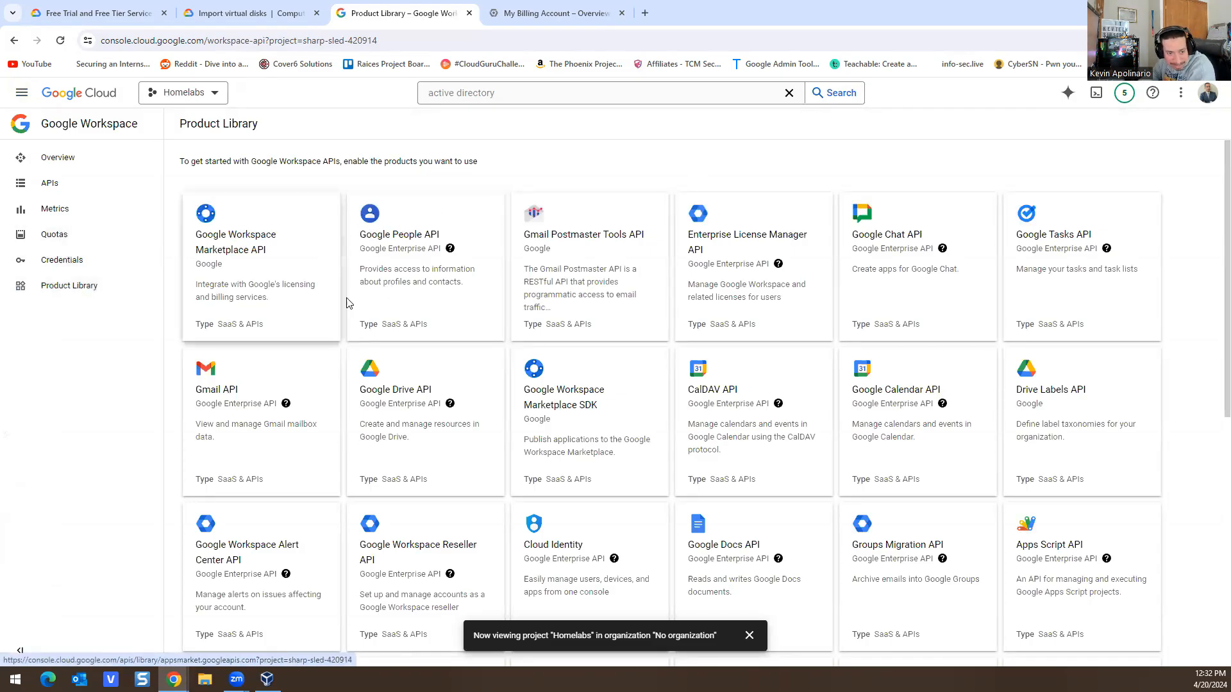
scroll(523, 336, "down", 4)
scroll(503, 340, "up", 3)
scroll(503, 340, "up", 1)
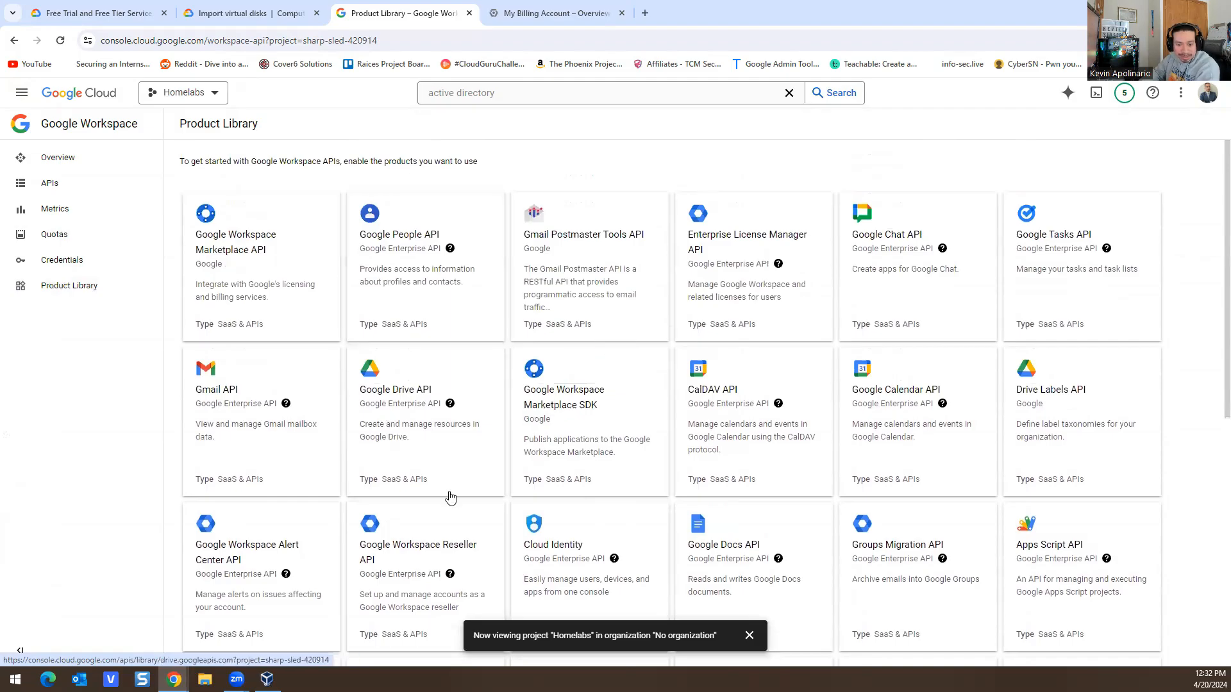